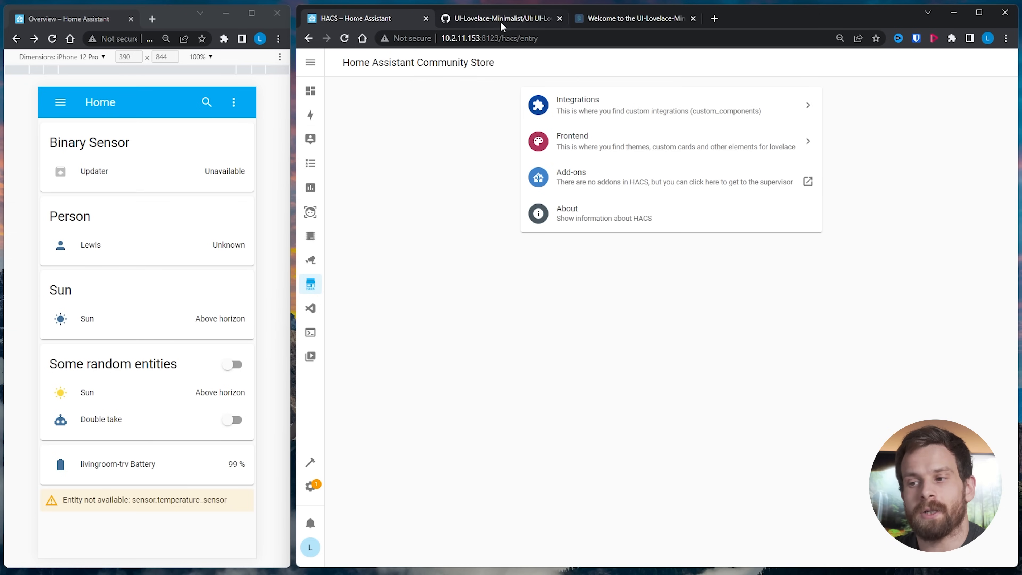
# Look over the UI-Lovelace-Minimalist GitHub repository and its wiki, and return to the Home Assistant Community Store
pyautogui.click(510, 21)
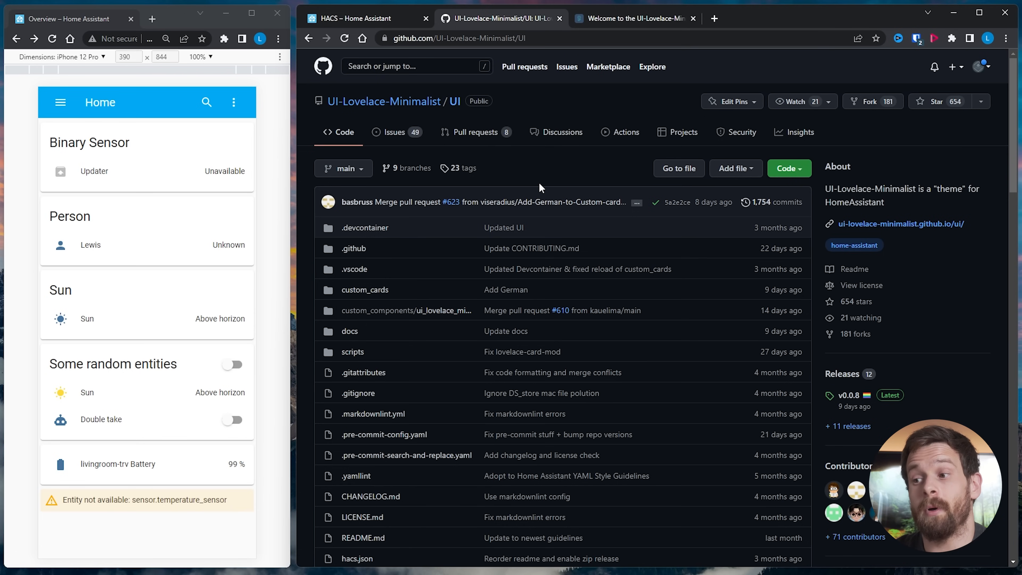
pyautogui.click(630, 19)
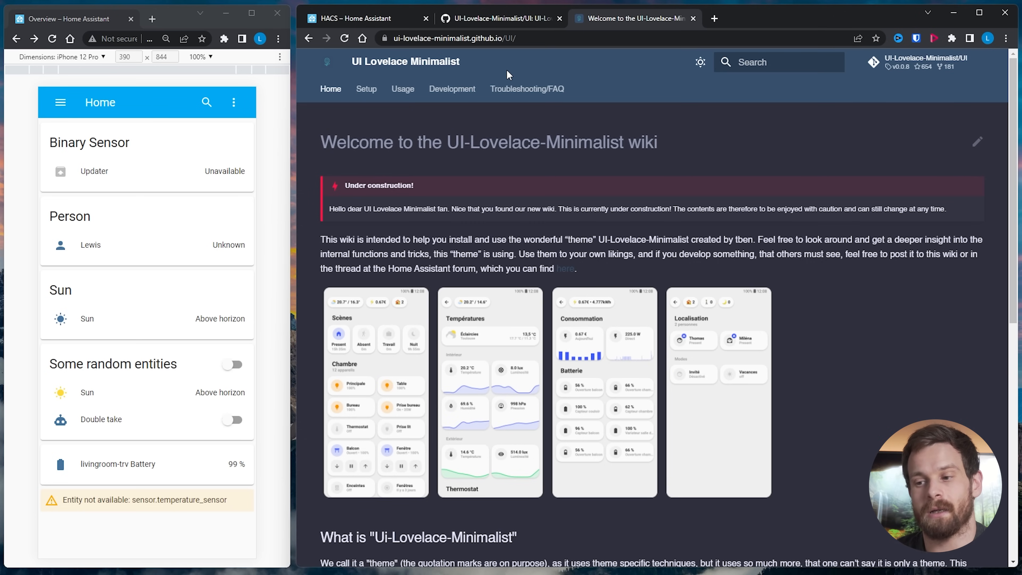
pyautogui.click(350, 23)
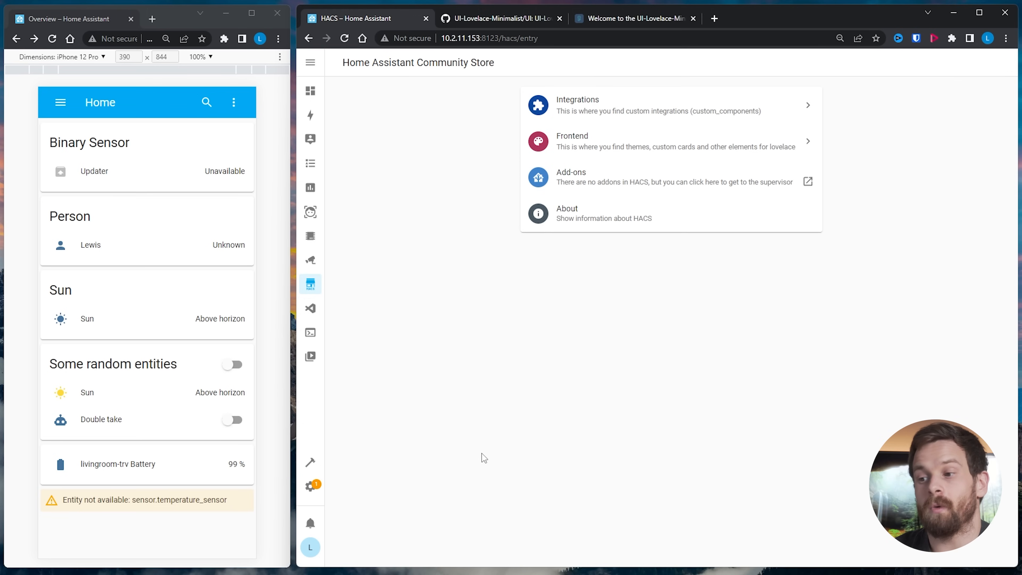
# Search the HACS integrations for "minimal" and download the UI Lovelace Minimalist repository
pyautogui.click(778, 114)
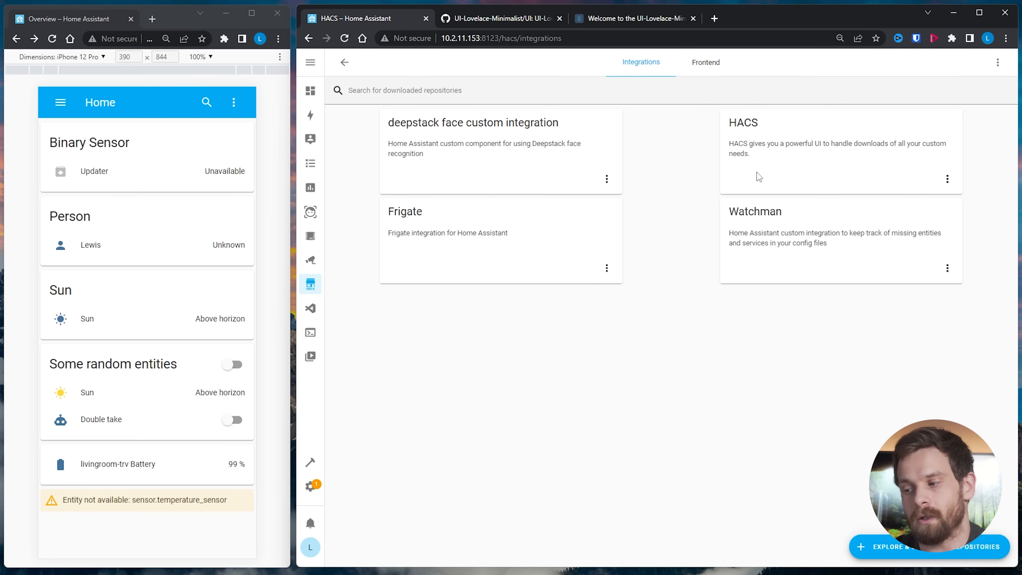
pyautogui.click(885, 546)
pyautogui.click(452, 298)
pyautogui.hotkey('ctrl', 'a')
pyautogui.write('min')
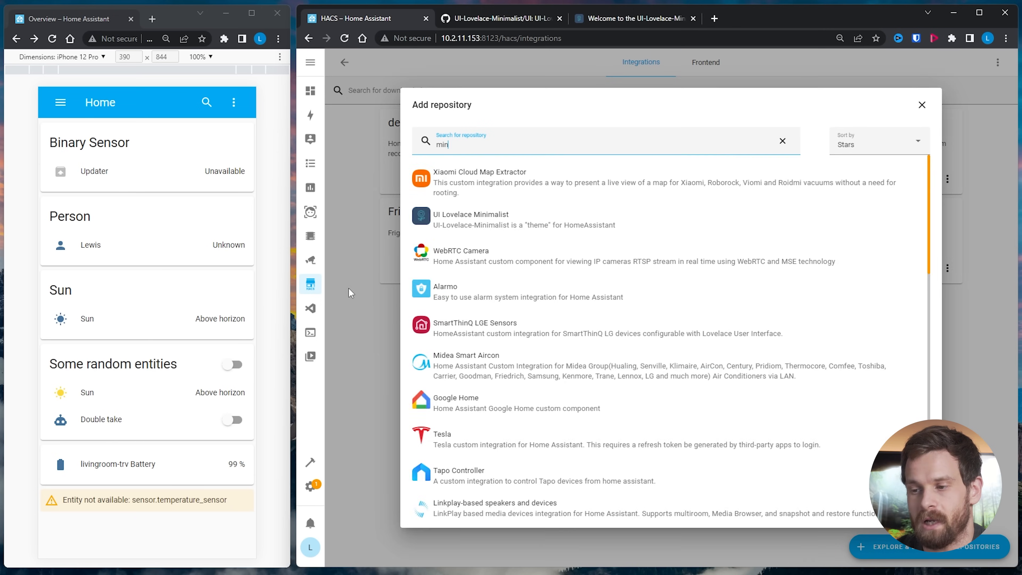
pyautogui.write('imal')
pyautogui.click(721, 346)
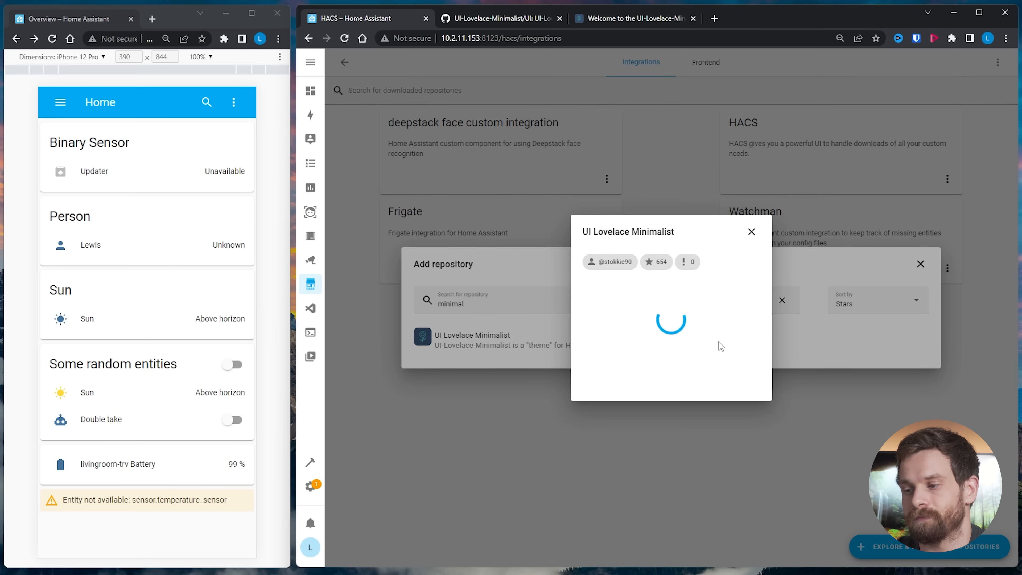
pyautogui.click(794, 393)
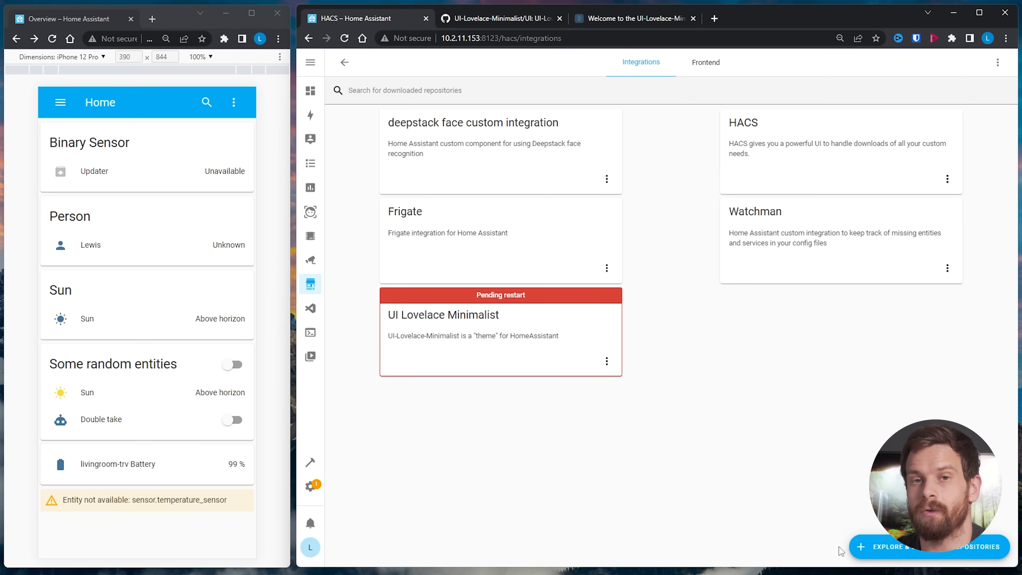
# Search the HACS integrations for "browser" and download the browser_mod repository
pyautogui.click(958, 548)
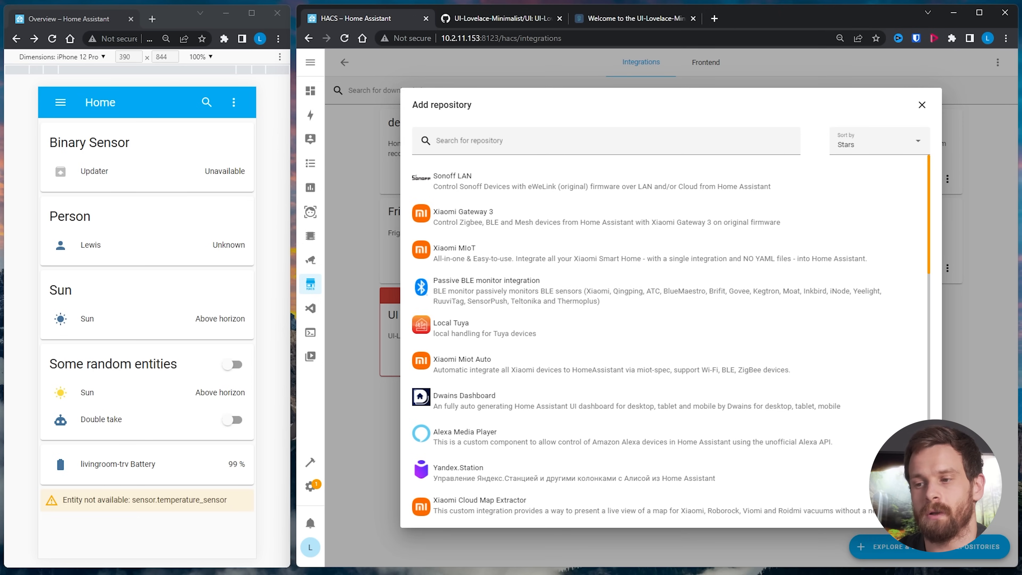
pyautogui.click(523, 145)
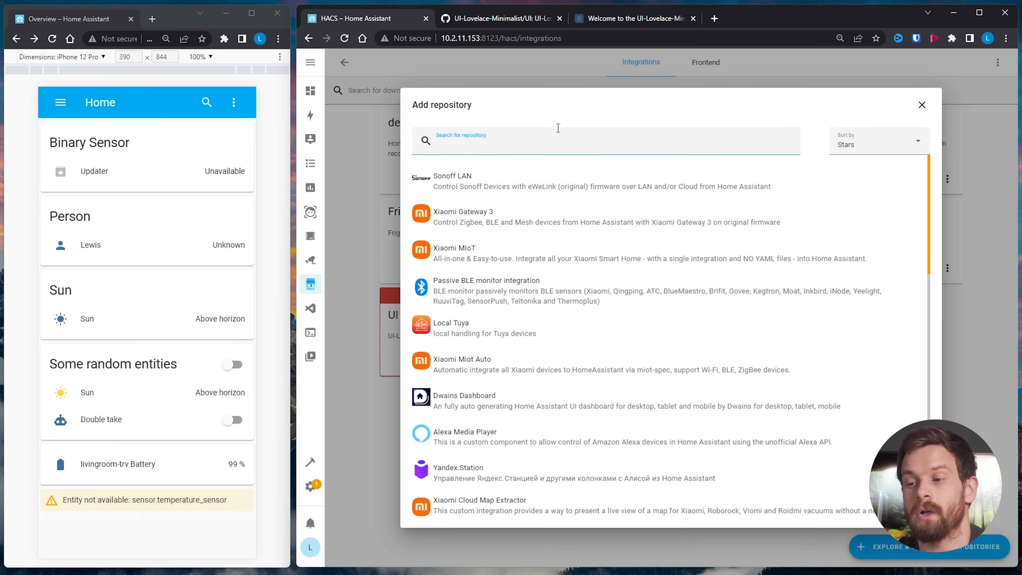
pyautogui.write('browser')
pyautogui.click(614, 316)
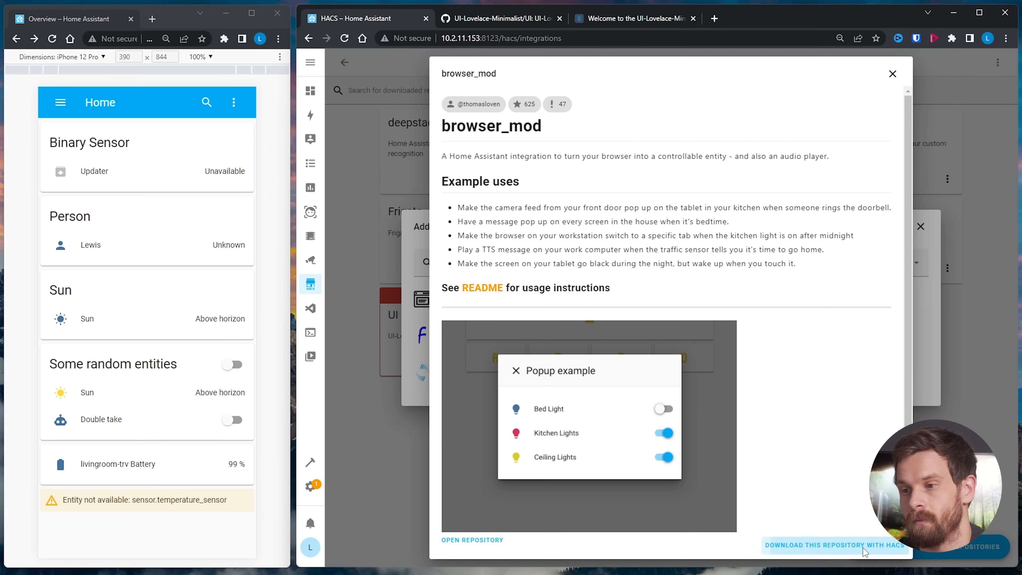
pyautogui.click(864, 554)
pyautogui.click(796, 395)
# Search the HACS frontend repositories for "auto" and download auto-entities
pyautogui.click(710, 68)
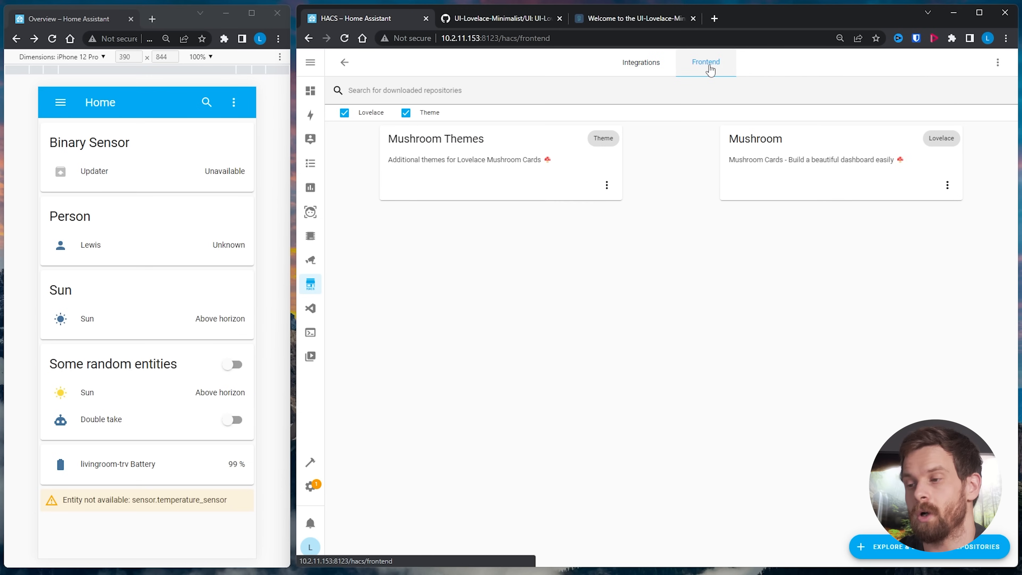
pyautogui.click(901, 547)
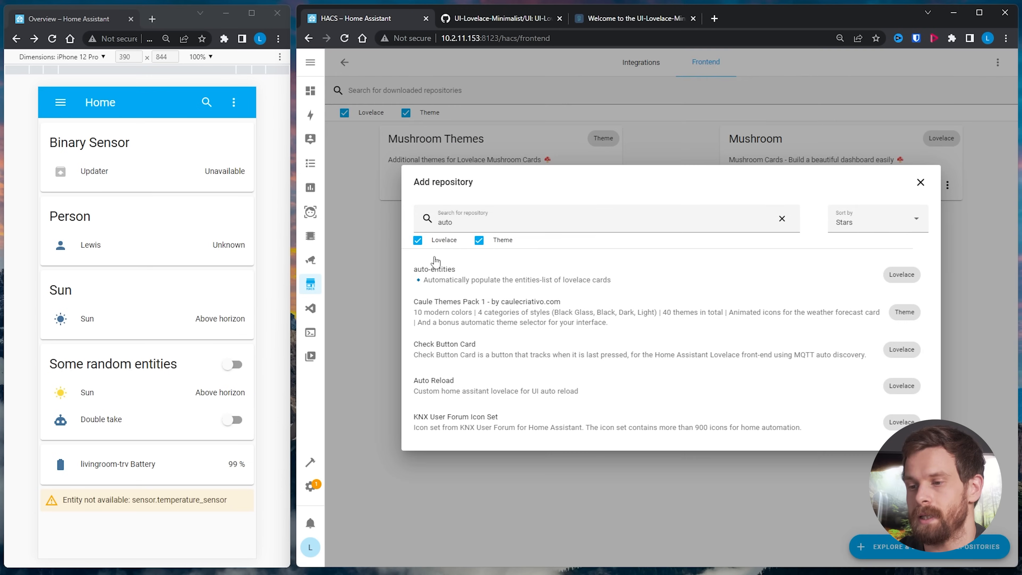
pyautogui.click(584, 276)
pyautogui.click(919, 550)
pyautogui.click(791, 375)
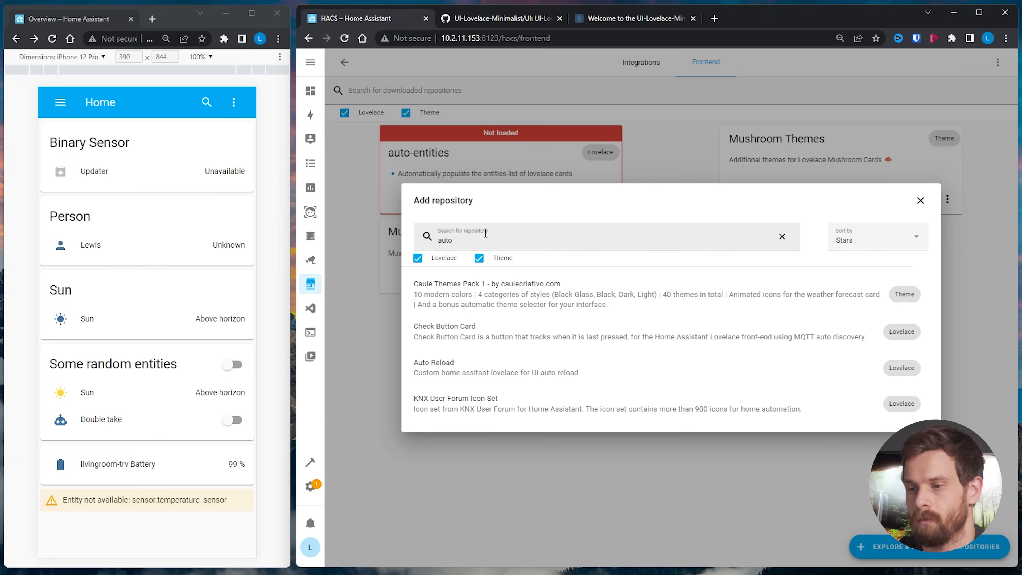
# Search the frontend repositories for "button" and download button-card
pyautogui.doubleClick(485, 233)
pyautogui.write('button')
pyautogui.click(604, 192)
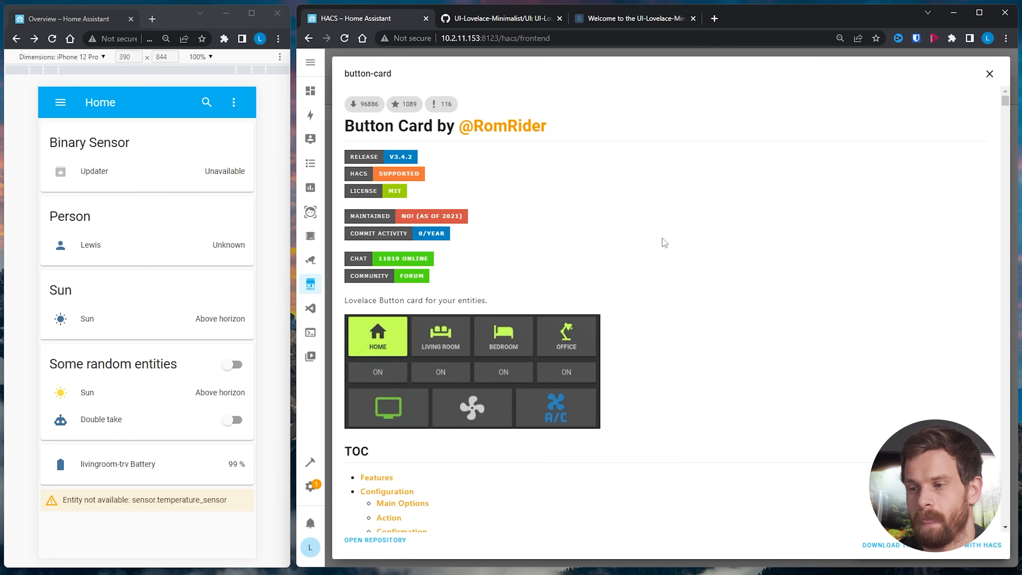
pyautogui.click(897, 543)
pyautogui.click(789, 375)
# Search the frontend repositories for "card-mod" and download card-mod
pyautogui.doubleClick(465, 135)
pyautogui.write('card-mod')
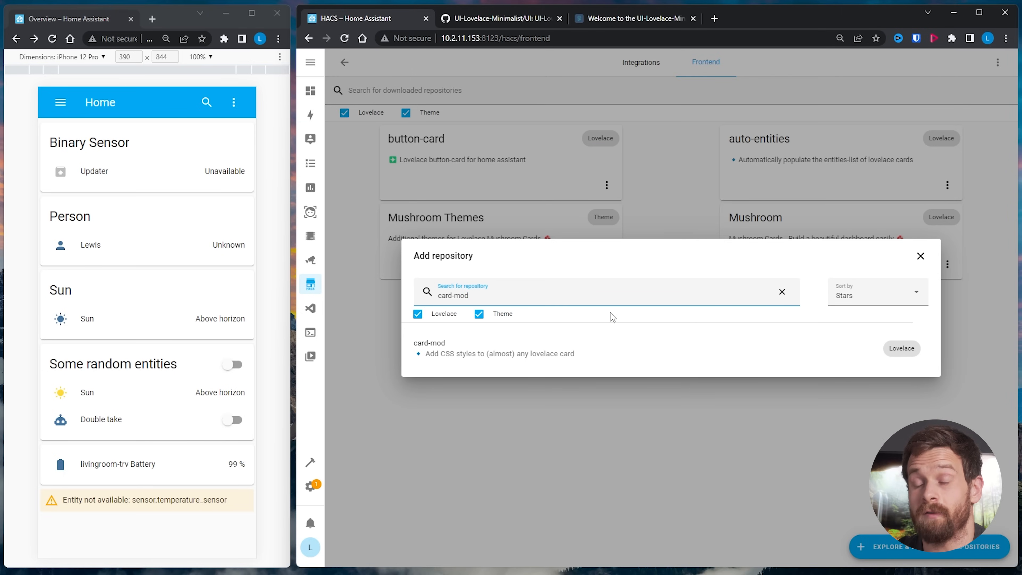
pyautogui.click(710, 357)
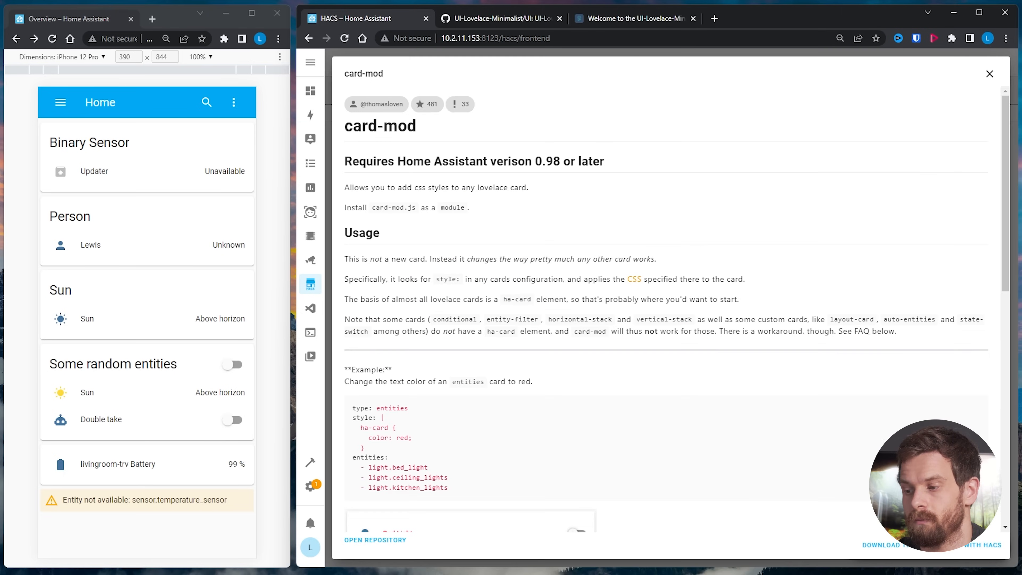
pyautogui.click(898, 544)
pyautogui.click(788, 378)
# Search the frontend repositories for "mini-graph" and download mini-graph-card
pyautogui.tripleClick(507, 307)
pyautogui.write('mini-grap')
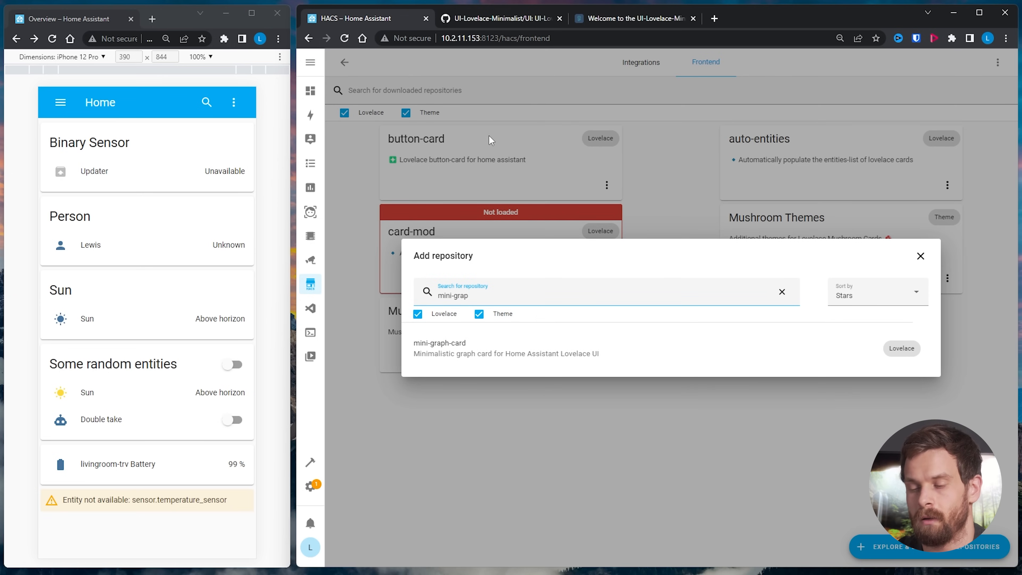
pyautogui.click(801, 340)
pyautogui.click(897, 545)
pyautogui.click(787, 375)
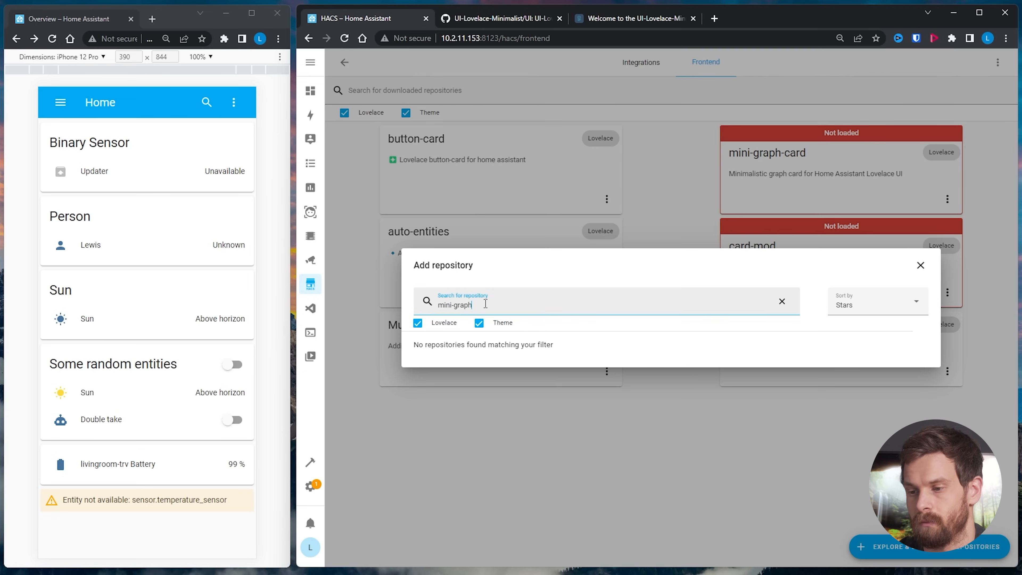
# Change the repository search to "mini-med" and download Mini Media Player
pyautogui.press('BackSpace')
pyautogui.press('BackSpace')
pyautogui.press('BackSpace')
pyautogui.press('BackSpace')
pyautogui.press('BackSpace')
pyautogui.write('med')
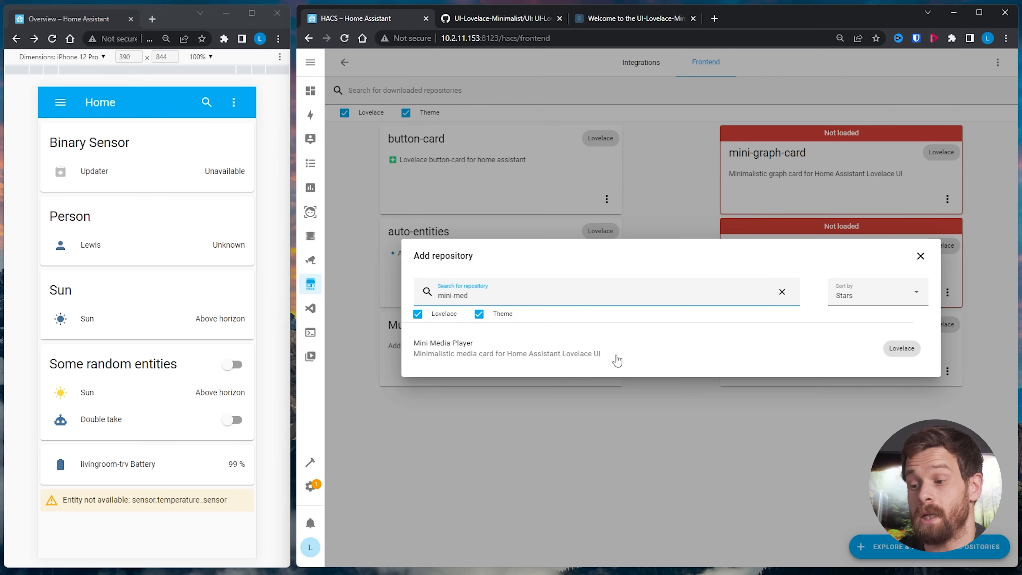
pyautogui.click(650, 357)
pyautogui.click(837, 541)
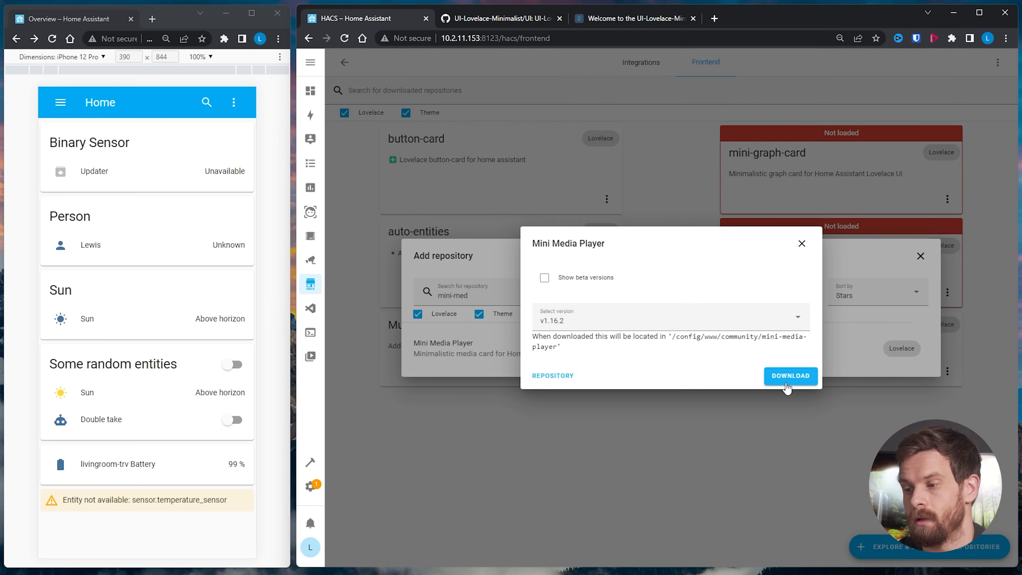
pyautogui.click(789, 375)
# Search the frontend repositories for "my cards" and download My Cards Bundle
pyautogui.hotkey('ctrl', 'a')
pyautogui.write('my')
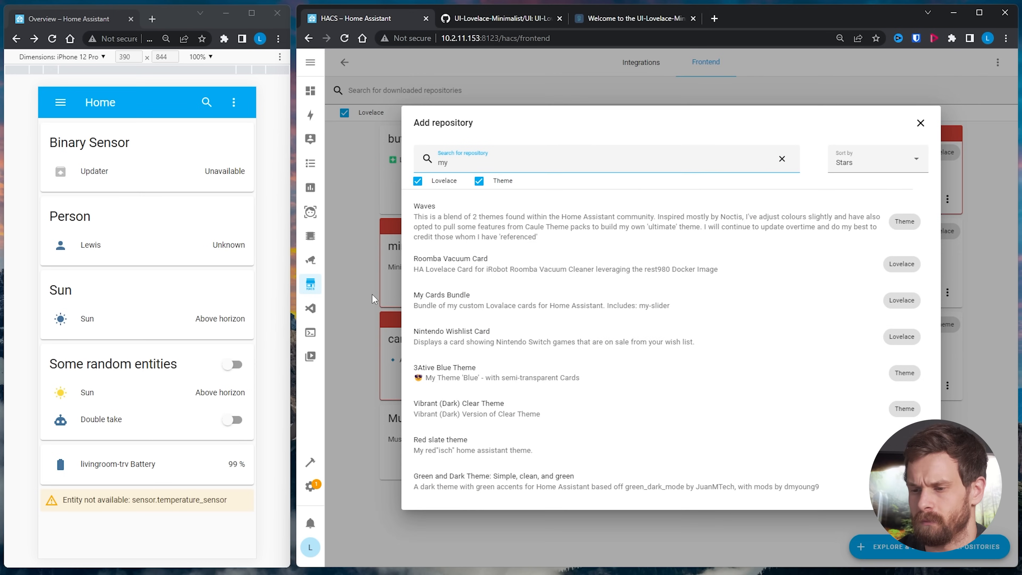
pyautogui.write(' cards')
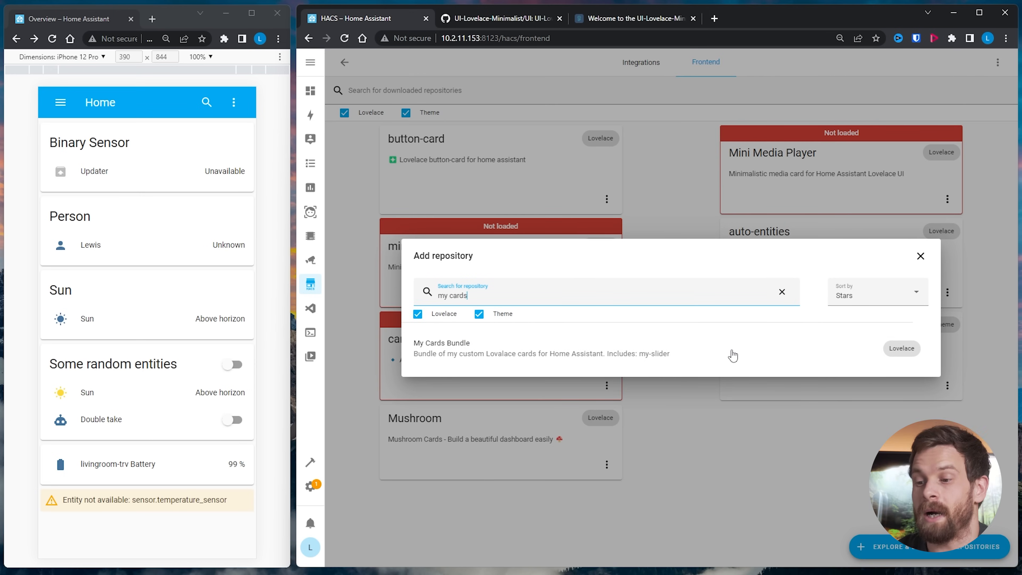
pyautogui.click(732, 356)
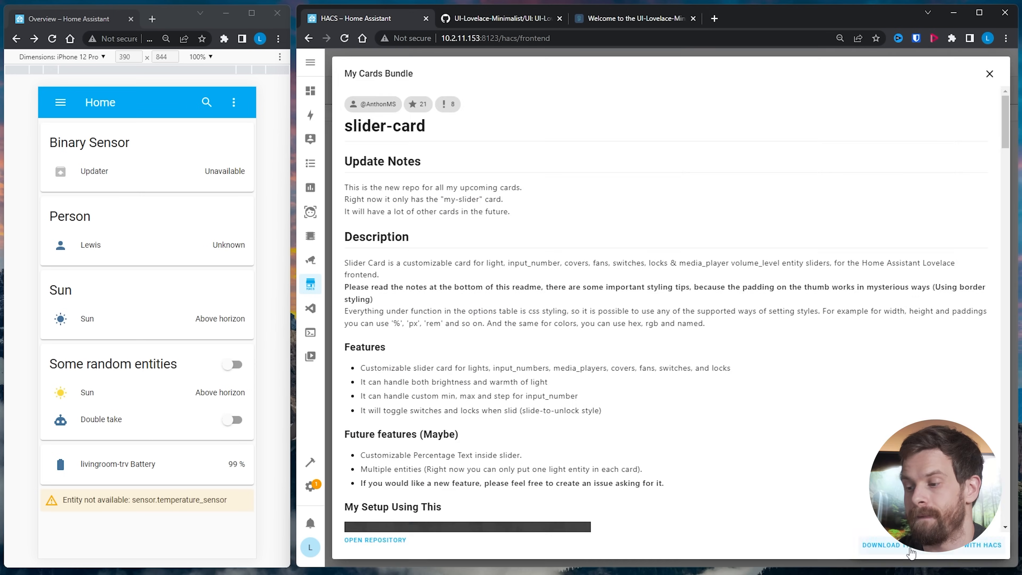
pyautogui.click(837, 542)
pyautogui.click(785, 340)
# Search the frontend repositories for "light-en" and download Light Entity Card
pyautogui.hotkey('ctrl', 'a')
pyautogui.write('light-en')
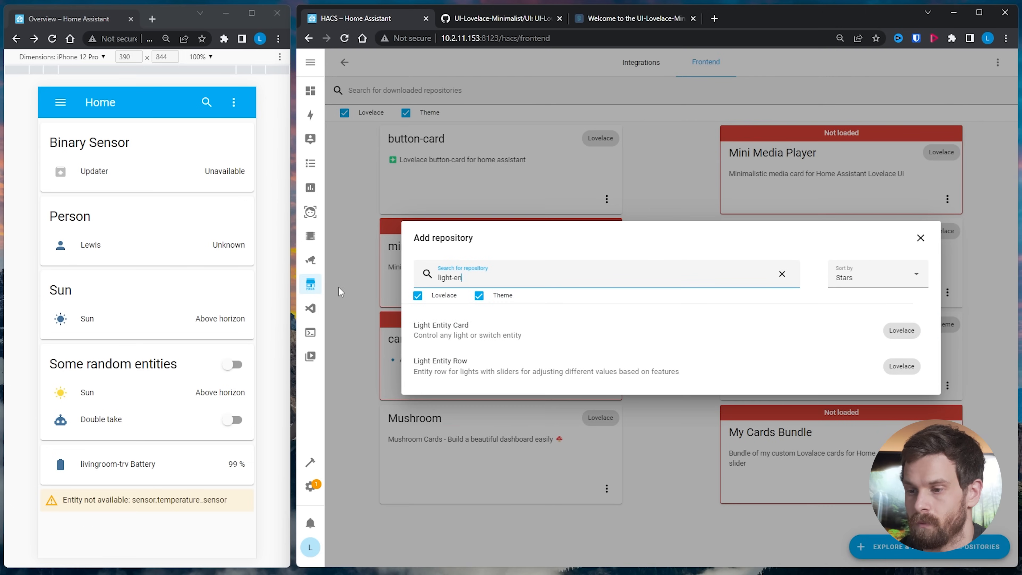
pyautogui.click(666, 344)
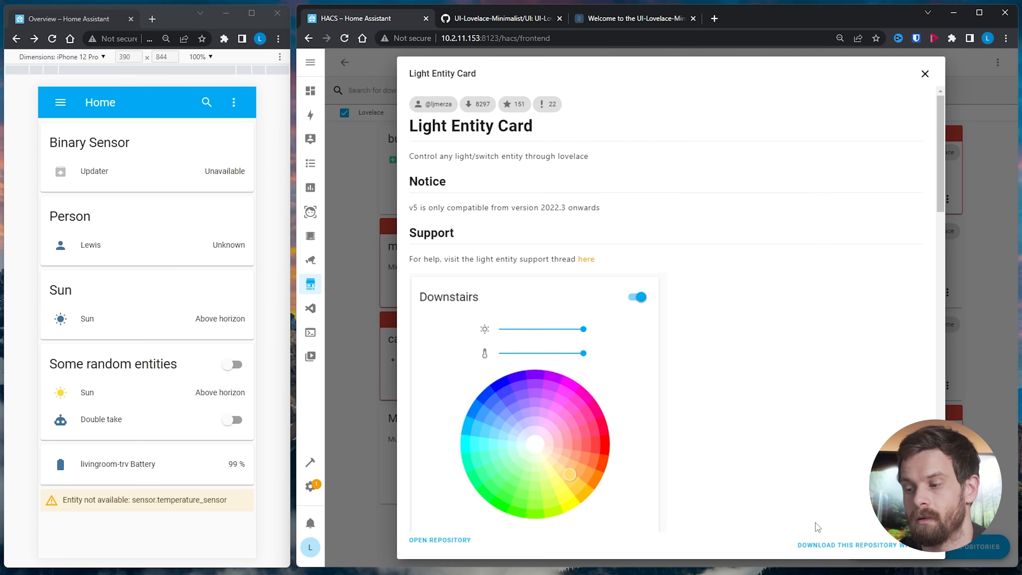
pyautogui.click(817, 542)
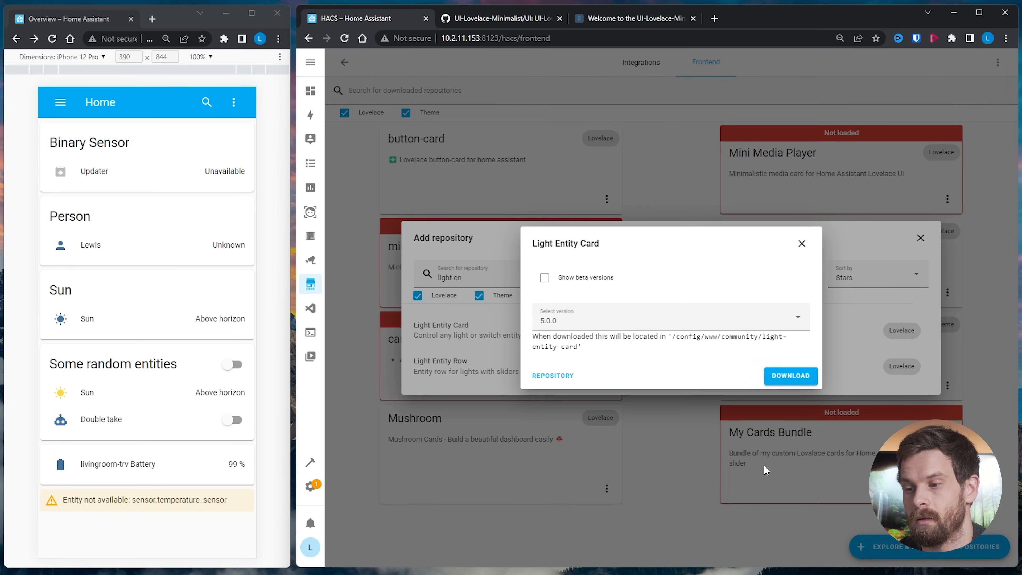
pyautogui.click(790, 376)
# Search the frontend repositories for "simple w", download Simple Weather Card, and reload the browser to load the new resources
pyautogui.hotkey('ctrl', 'a')
pyautogui.write('s')
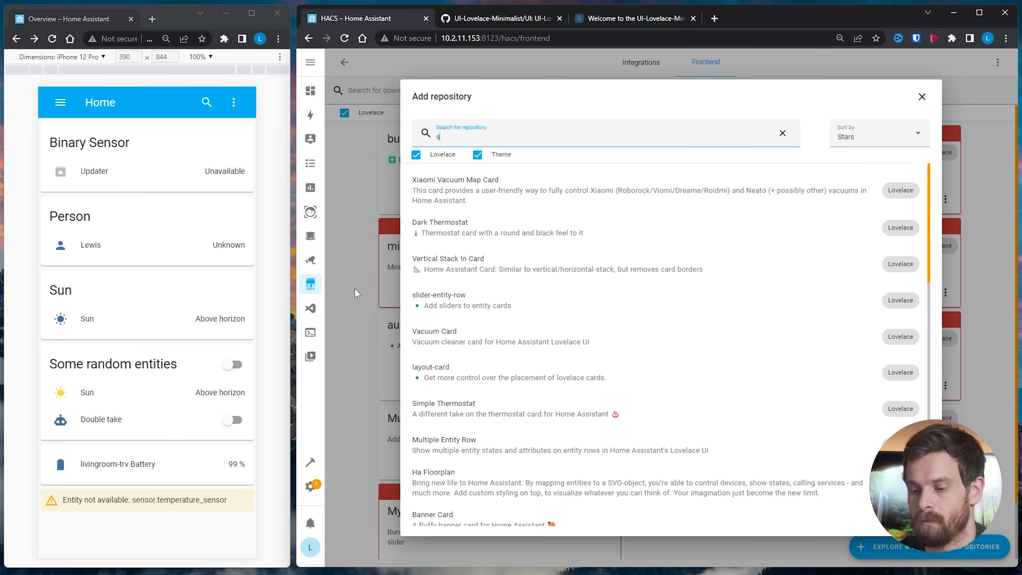
pyautogui.write('imple w')
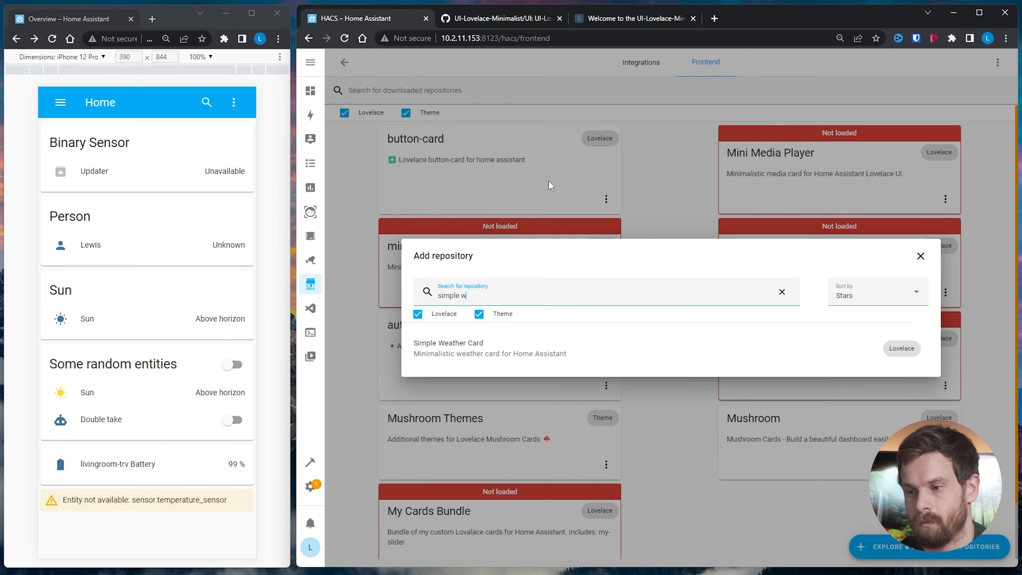
pyautogui.click(581, 348)
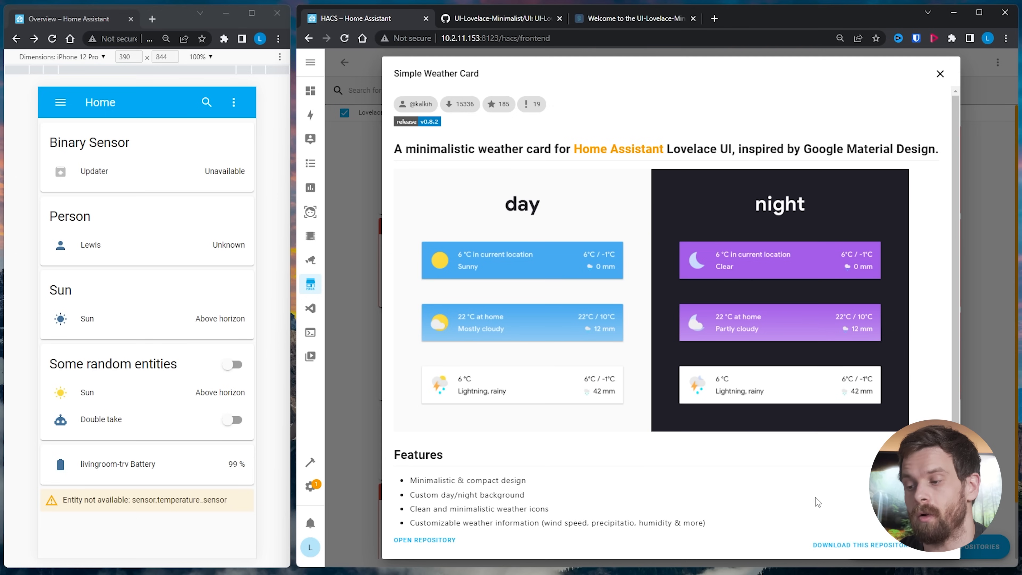
pyautogui.click(860, 548)
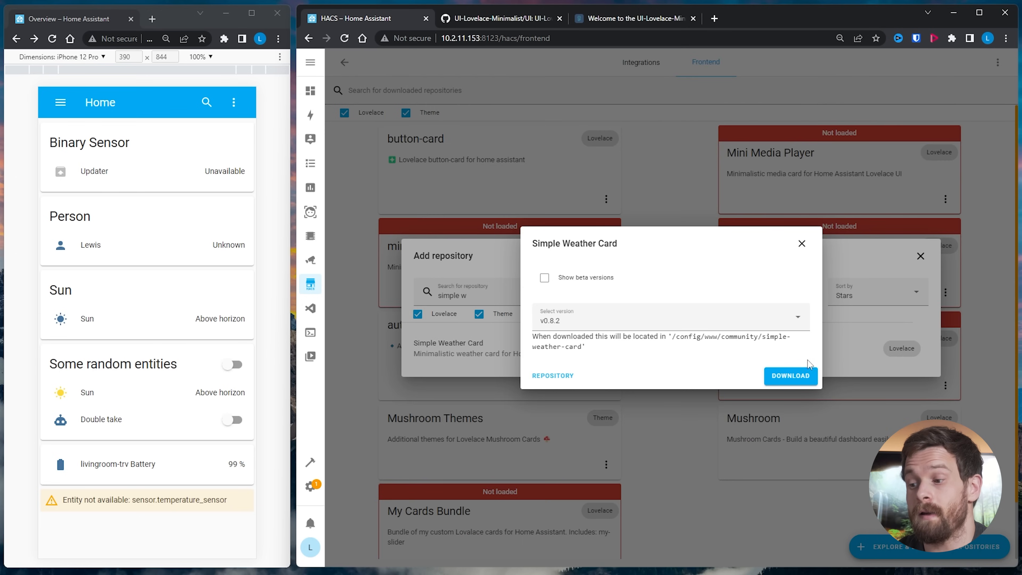
pyautogui.click(799, 376)
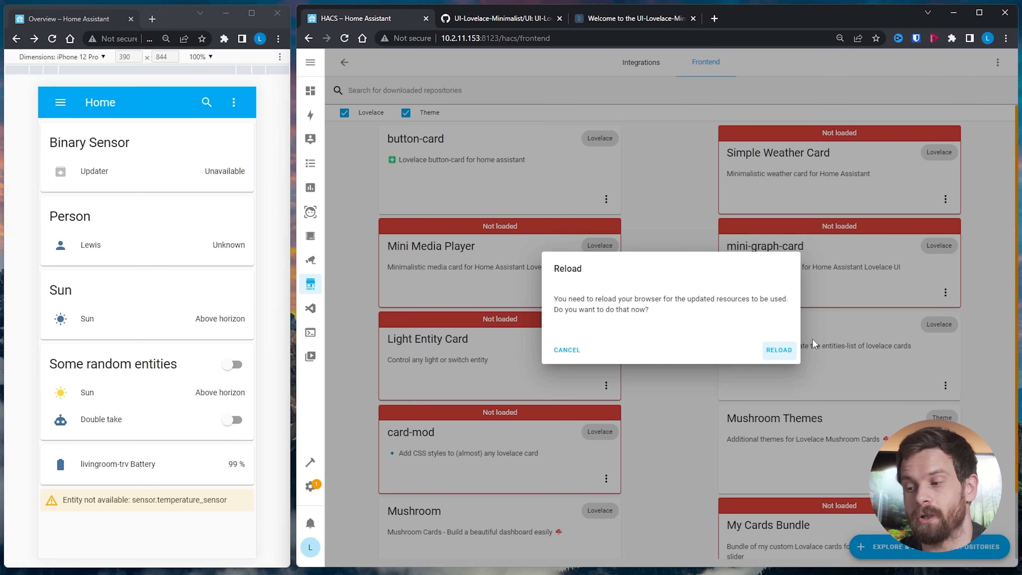
pyautogui.click(781, 350)
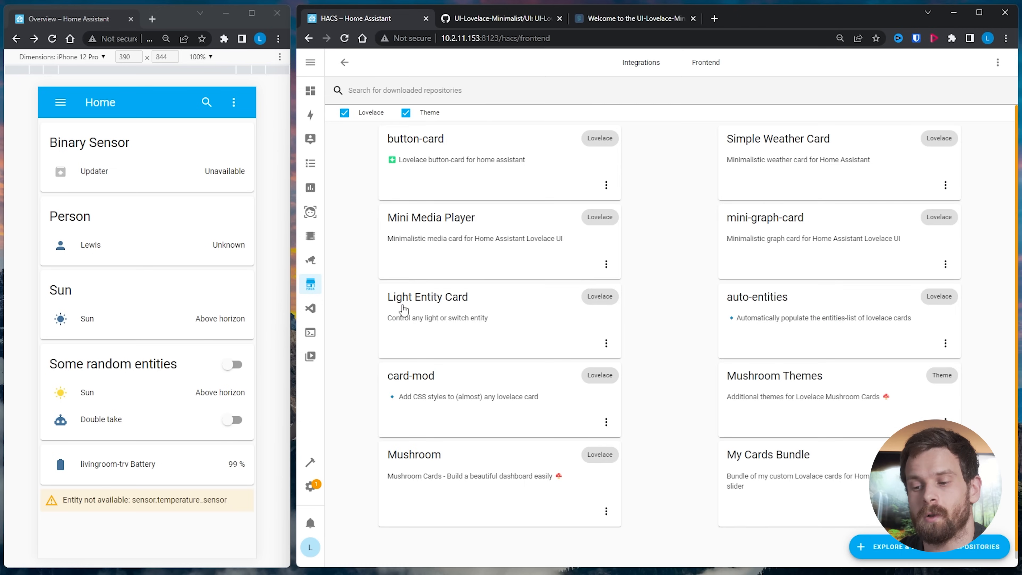
# Restart Home Assistant from the YAML configuration developer tools and confirm the restart
pyautogui.click(310, 487)
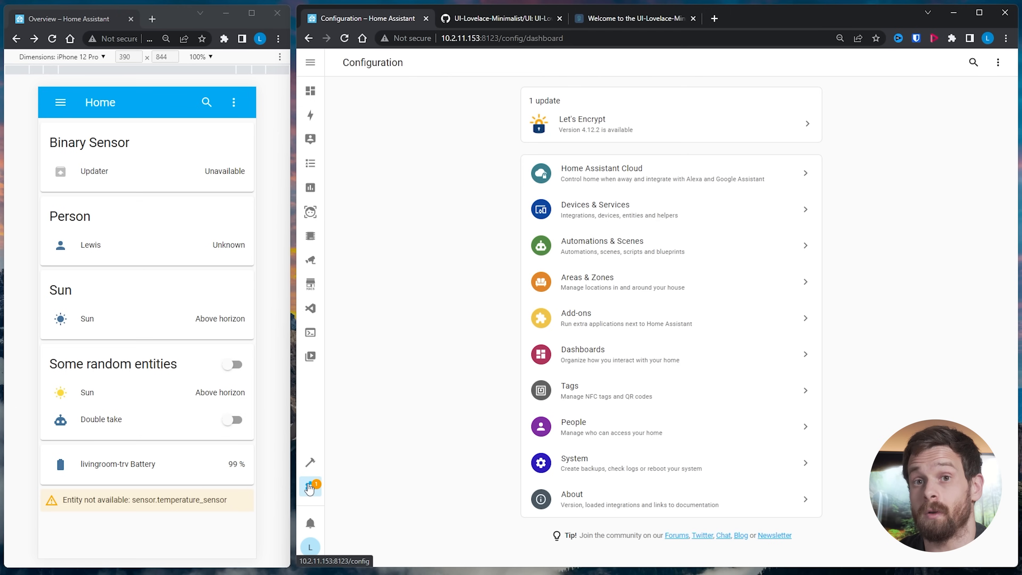
pyautogui.click(311, 462)
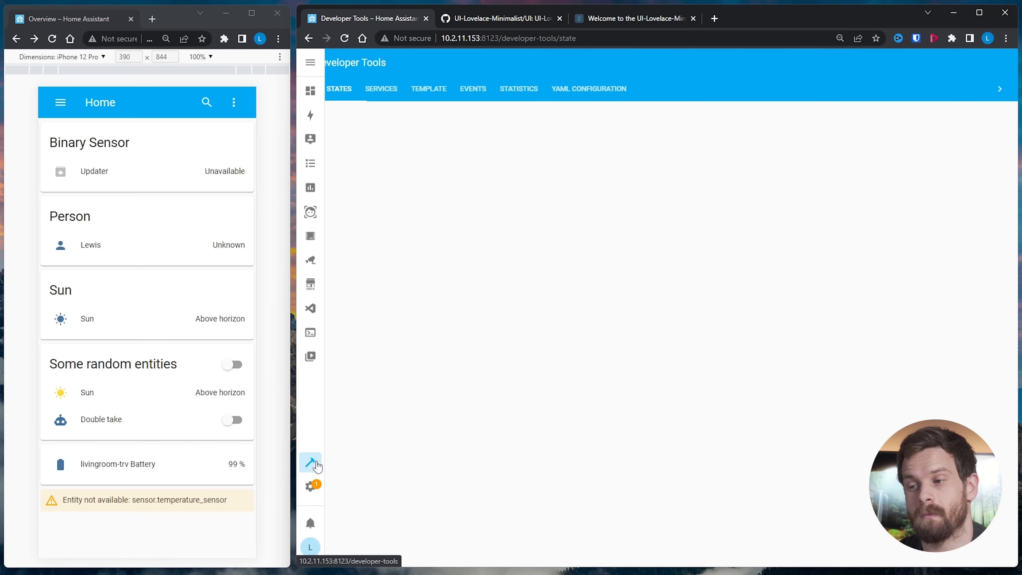
pyautogui.click(900, 263)
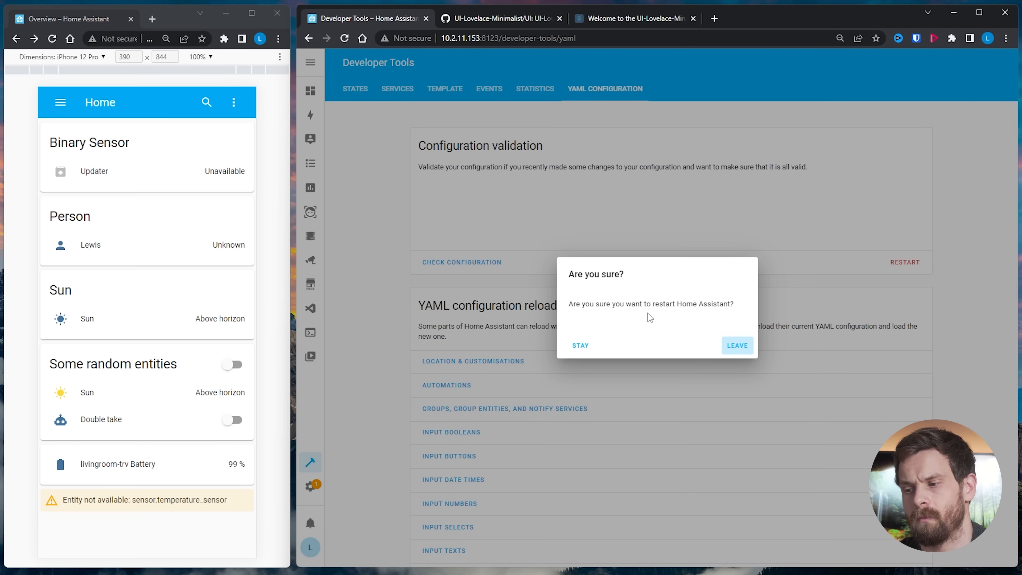
pyautogui.click(737, 346)
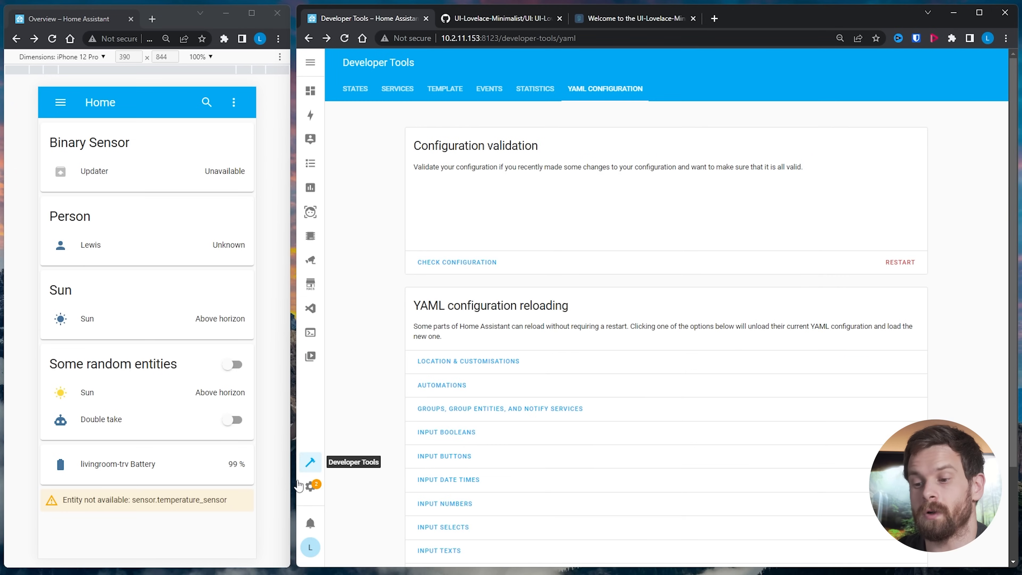
# Start setting up a new integration under Devices & Services, searching for "minimalist" and choosing UI Lovelace Minimalist
pyautogui.click(310, 486)
pyautogui.click(670, 248)
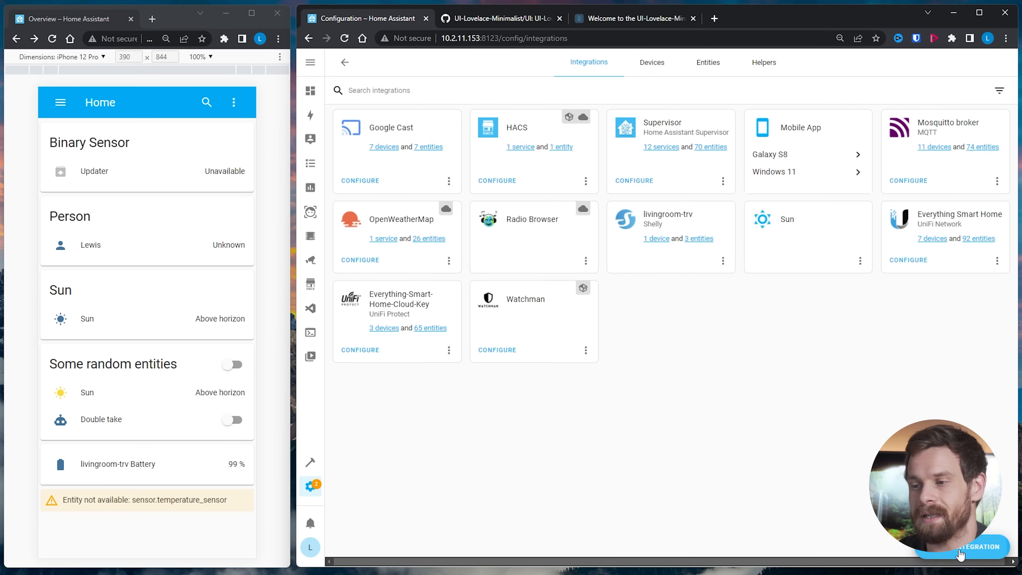
pyautogui.click(960, 553)
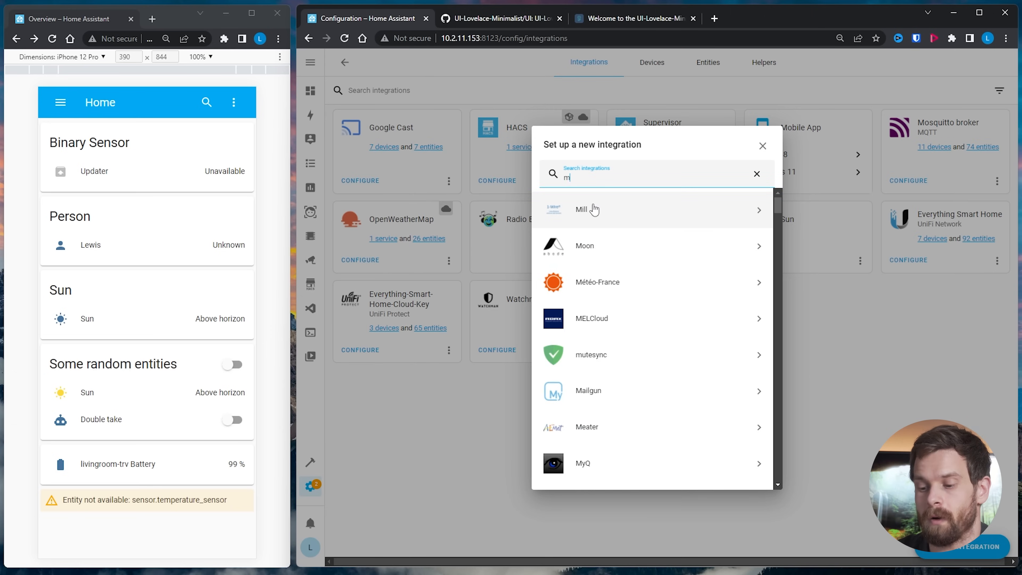
pyautogui.write('minimalist')
pyautogui.click(742, 211)
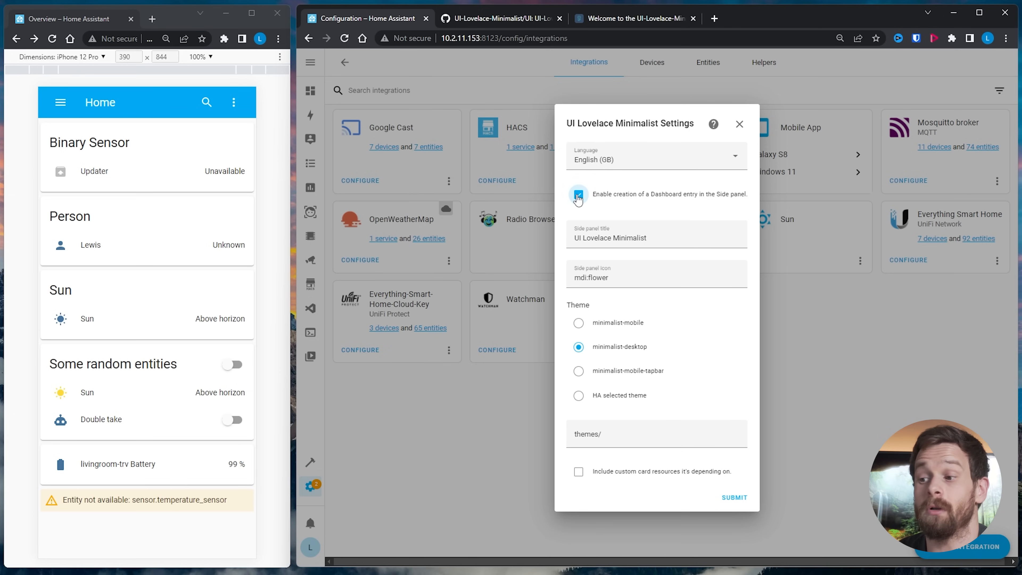
# Set the side panel title to Minimalist, submit the UI Lovelace Minimalist settings with the minimalist-desktop theme, and finish the setup
pyautogui.press('Tab')
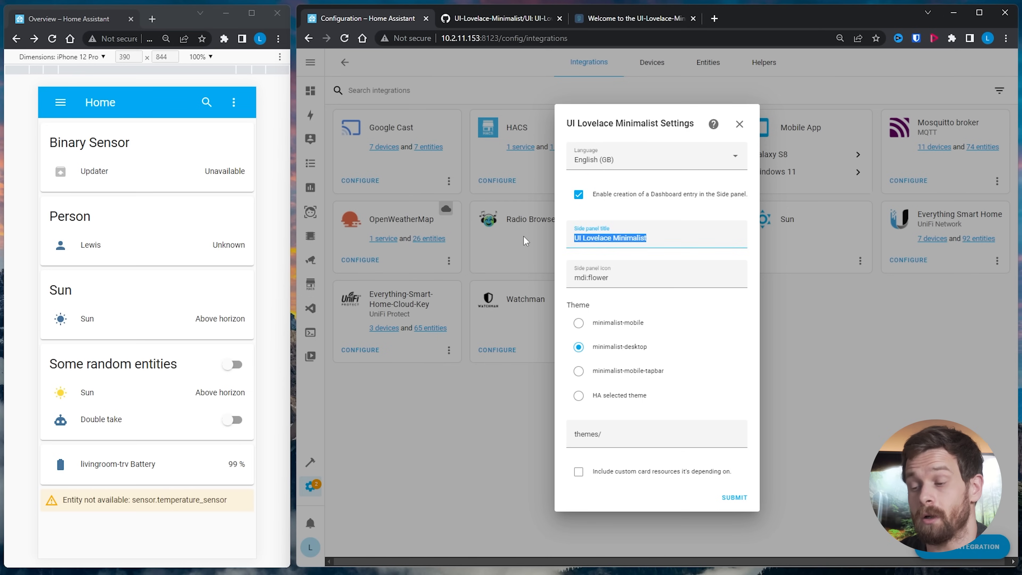
pyautogui.press('BackSpace')
pyautogui.write('Mini')
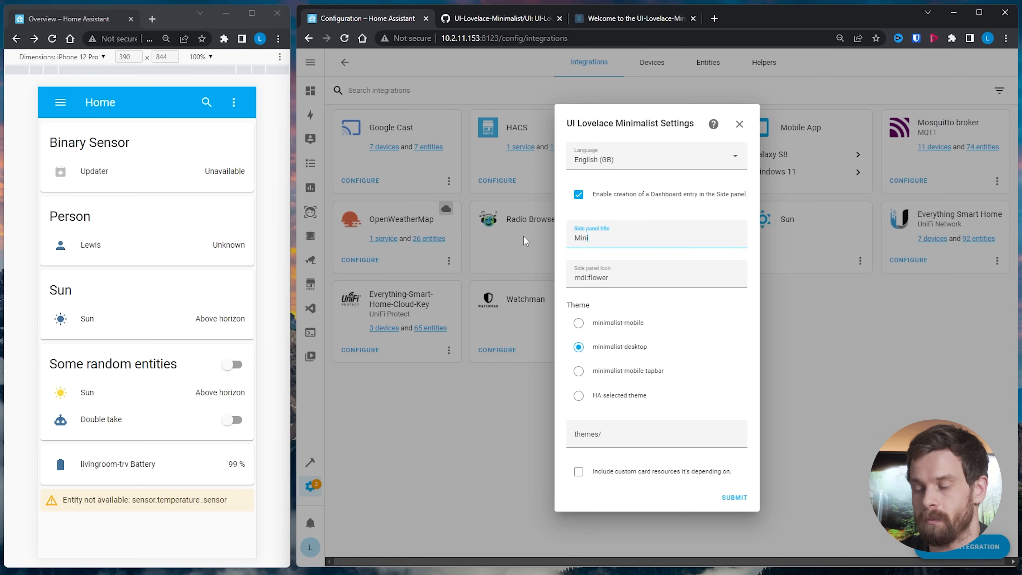
pyautogui.write('malist')
pyautogui.press('Tab')
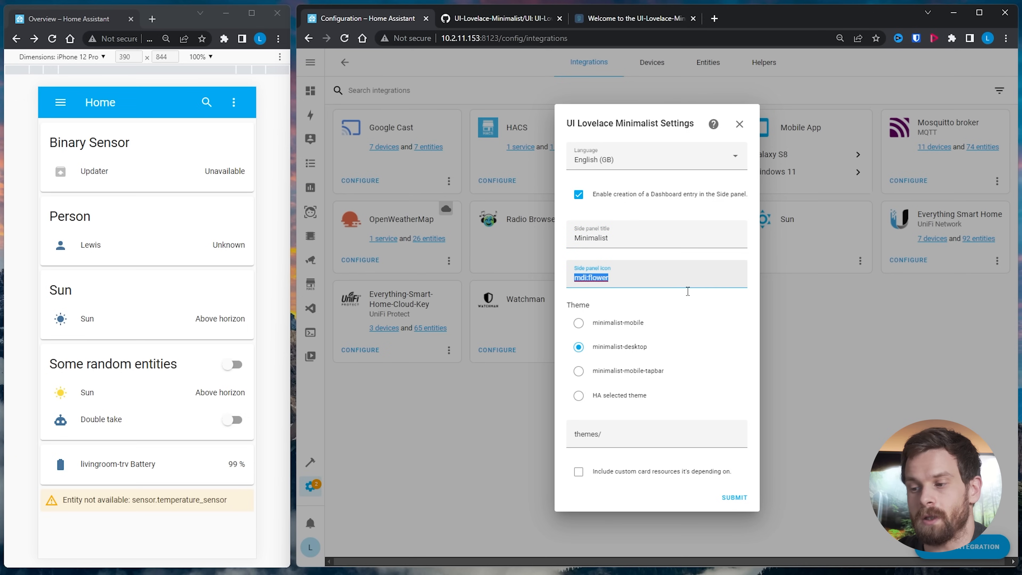
pyautogui.click(718, 340)
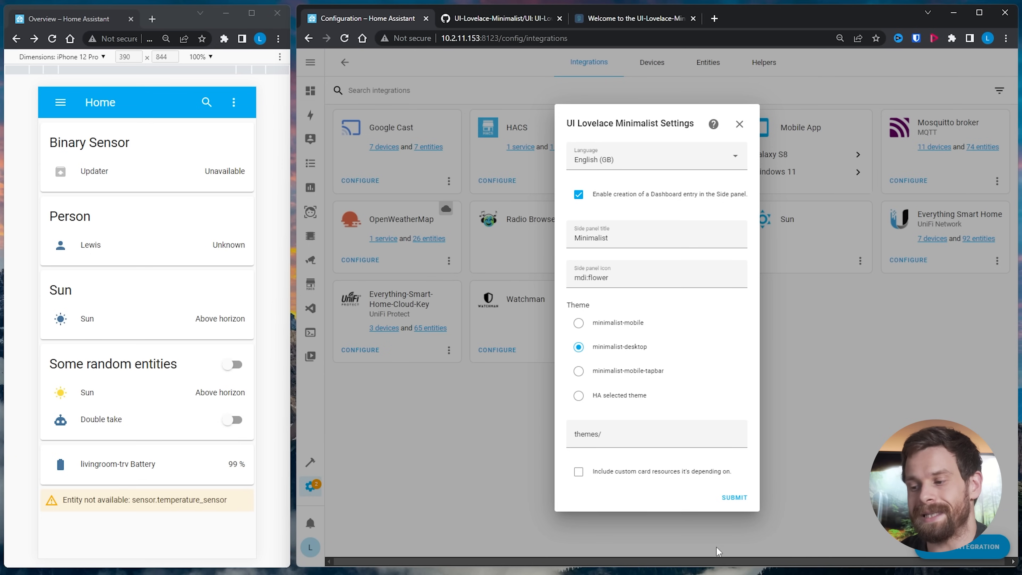
pyautogui.click(733, 499)
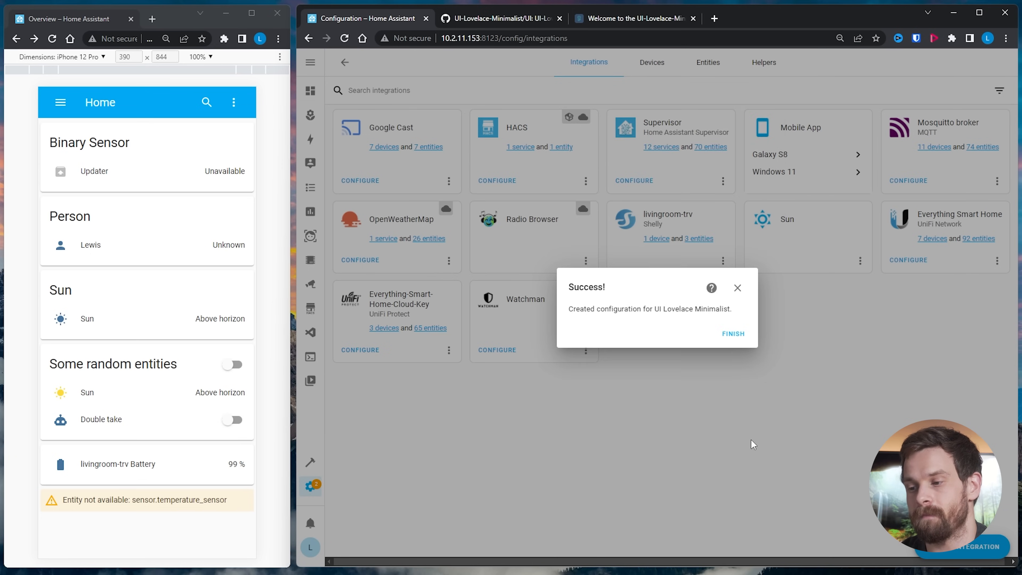
pyautogui.click(469, 404)
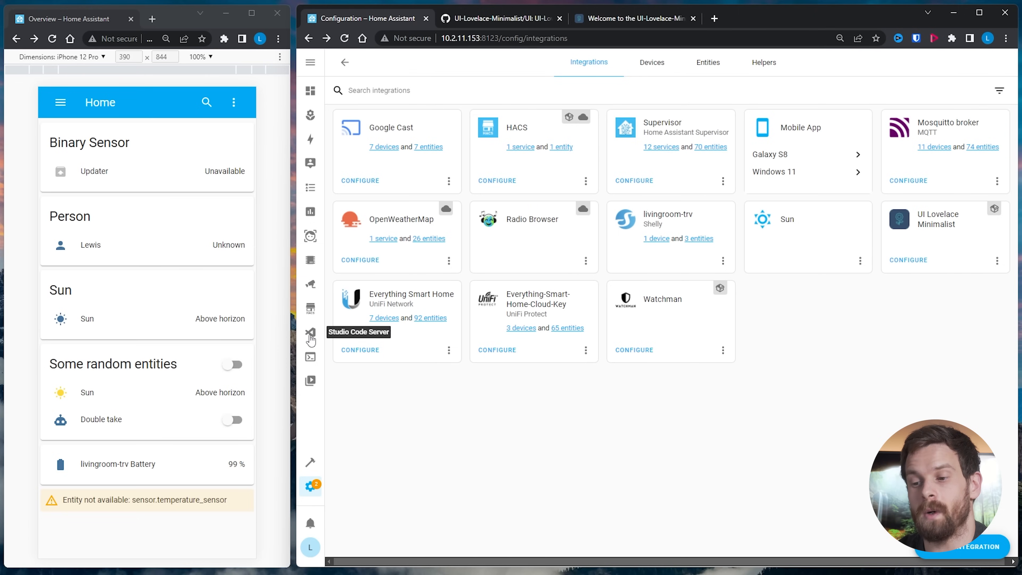
# Add a frontend section containing "themes: !include_dir_merge_named themes" below the scene line in configuration.yaml using Studio Code Server
pyautogui.click(311, 332)
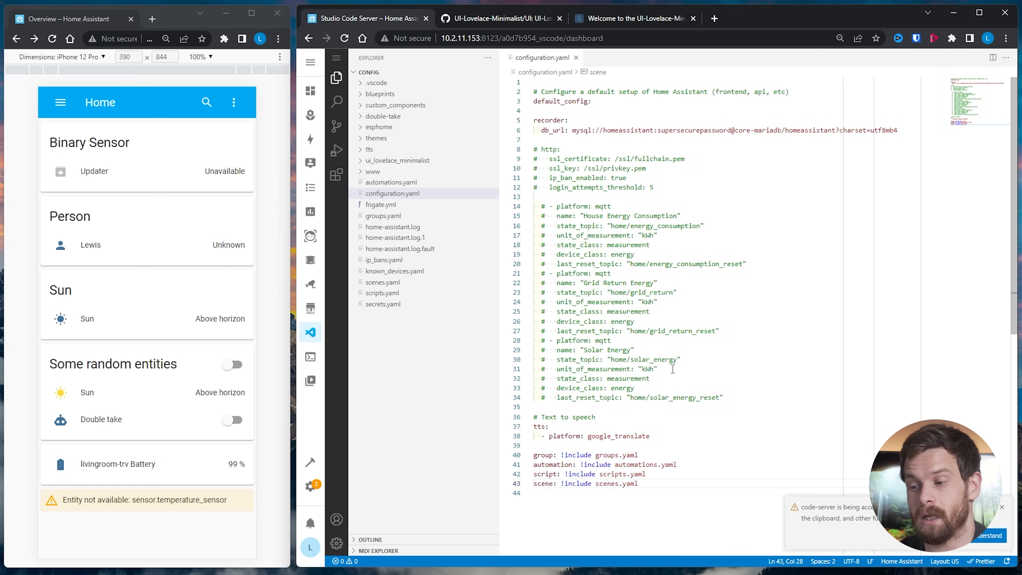
pyautogui.scroll(-1, 721, 224)
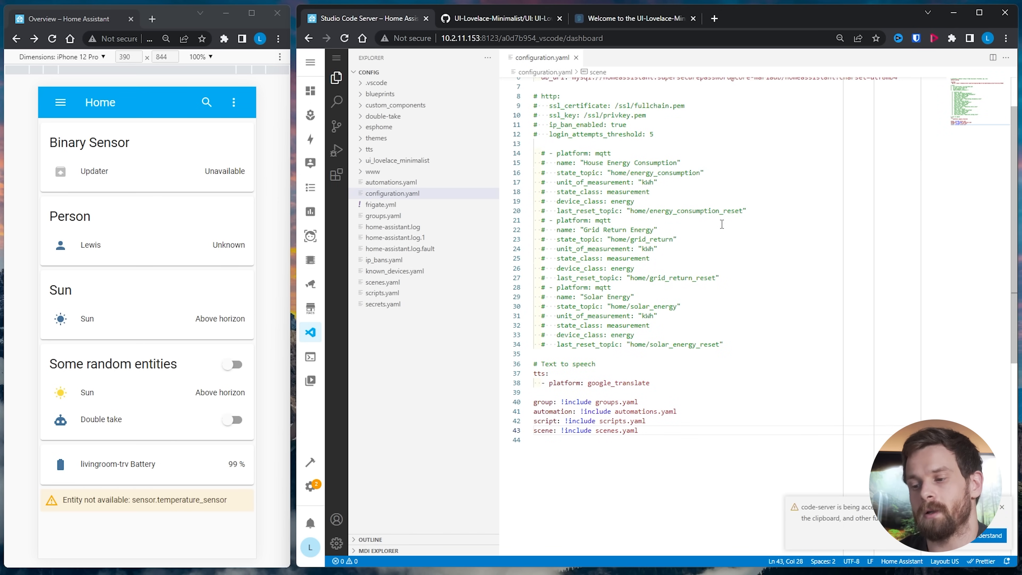
pyautogui.press('Return')
pyautogui.write('frontend:   themes: !include_dir_merge_named themes')
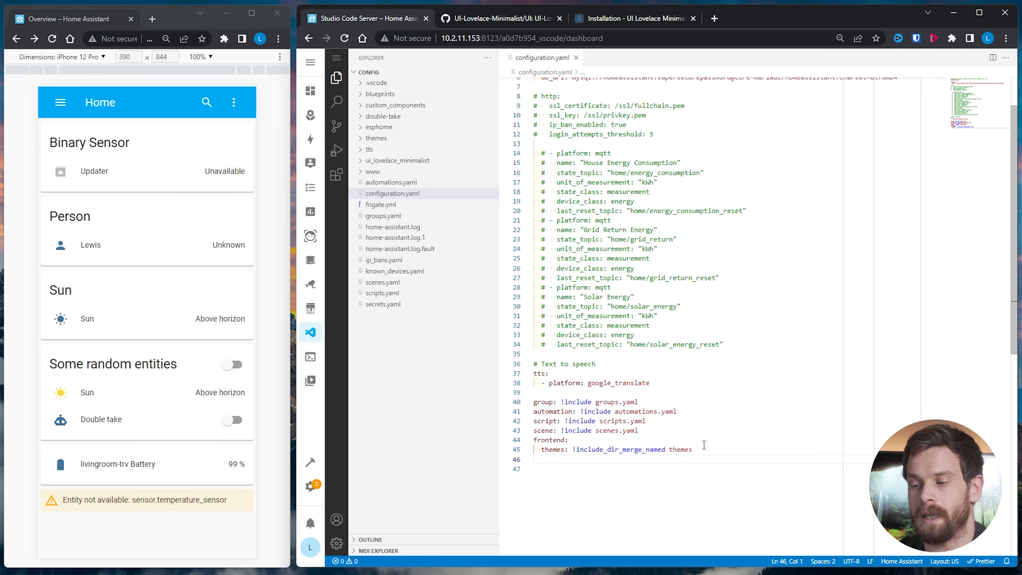
pyautogui.moveTo(693, 449); pyautogui.dragTo(533, 450)
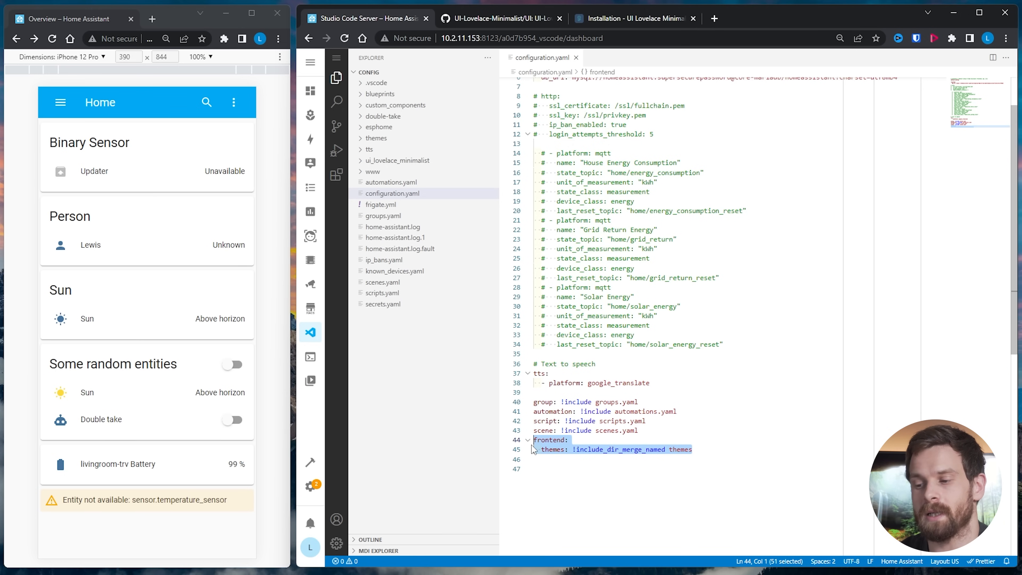
pyautogui.click(706, 443)
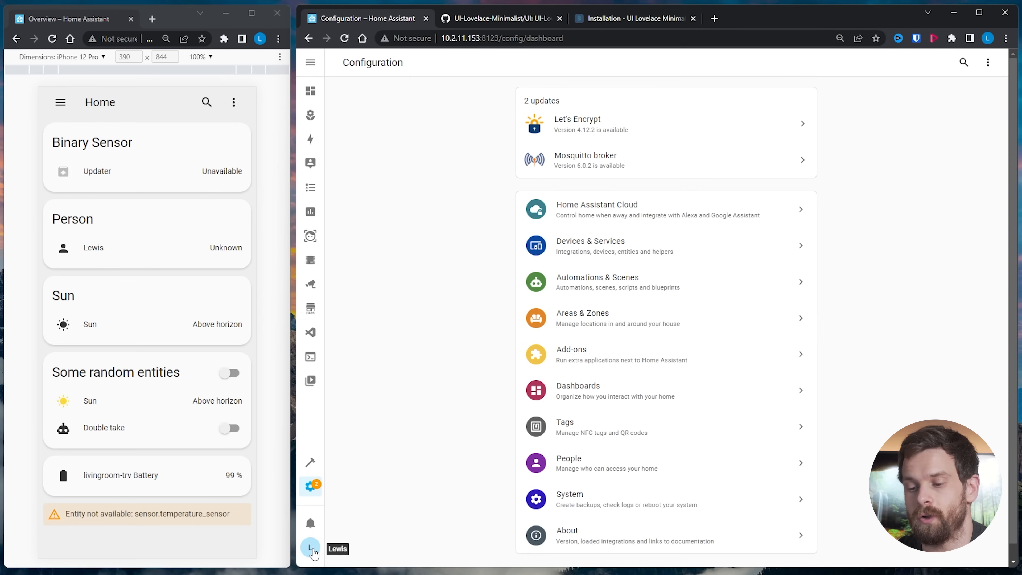
# Set the user profile's theme to minimalist-desktop
pyautogui.click(310, 547)
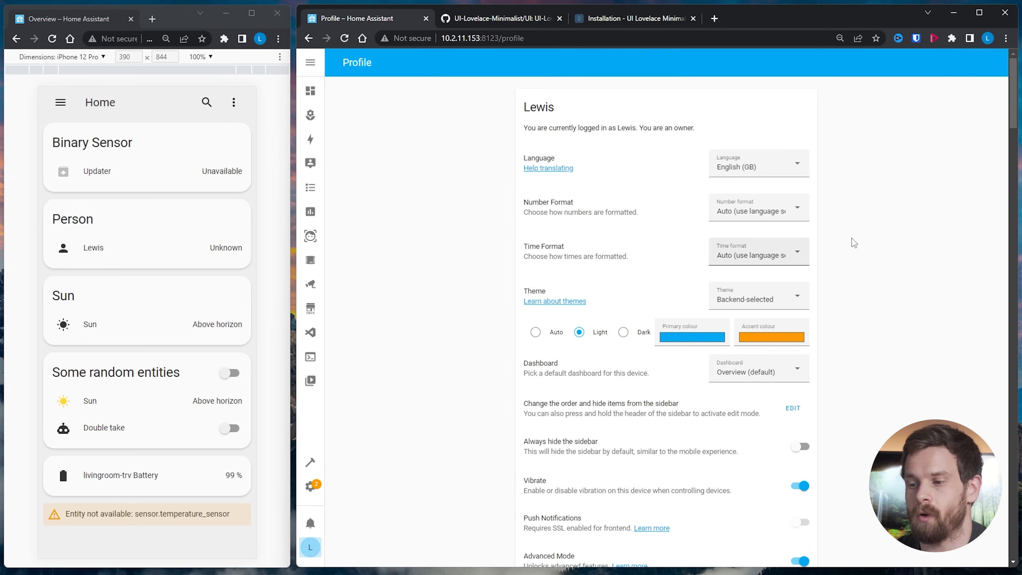
pyautogui.click(787, 306)
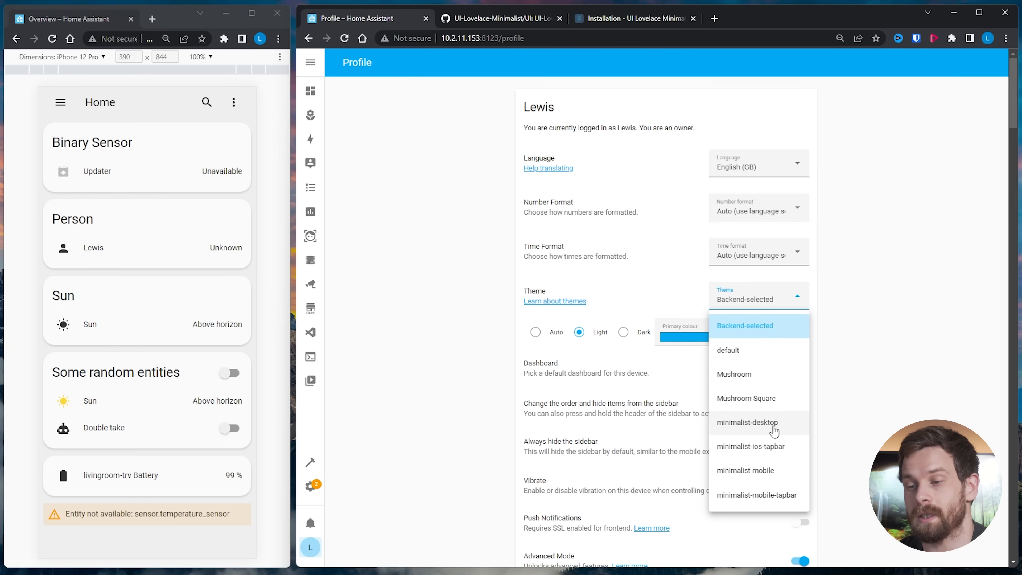
pyautogui.click(773, 423)
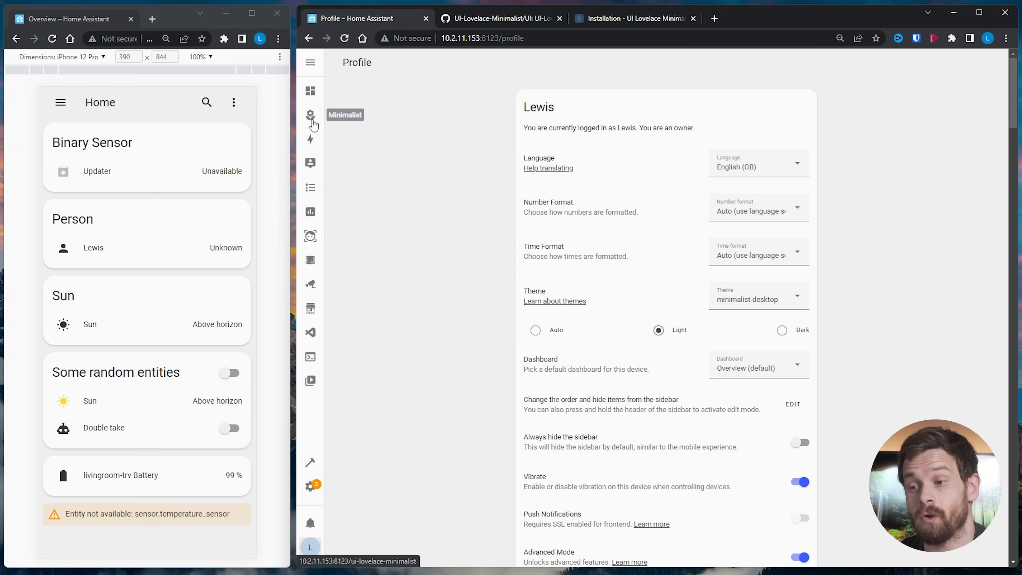
# Open the Minimalist dashboard and look through its example cards
pyautogui.click(310, 118)
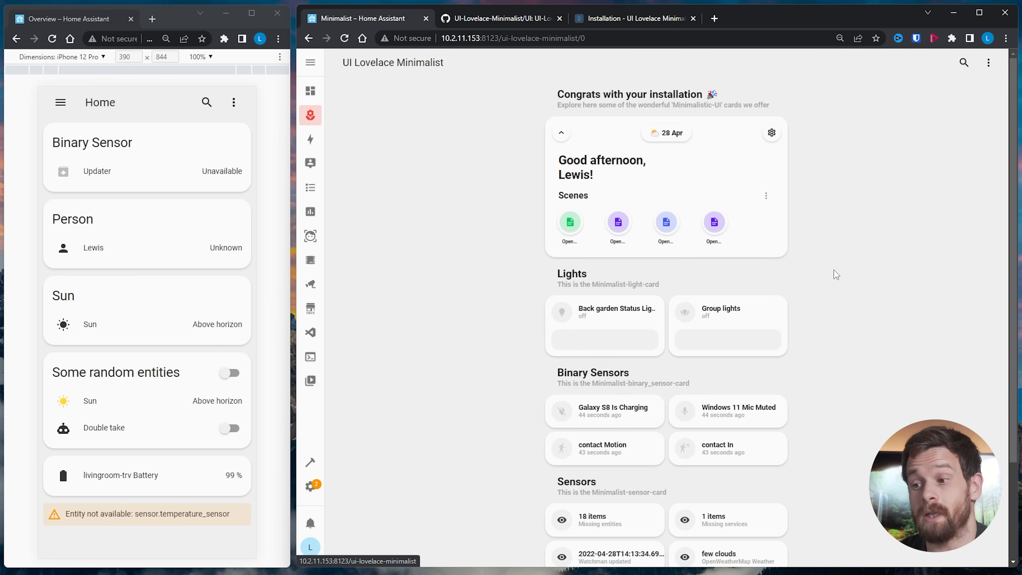
pyautogui.scroll(-3, 739, 371)
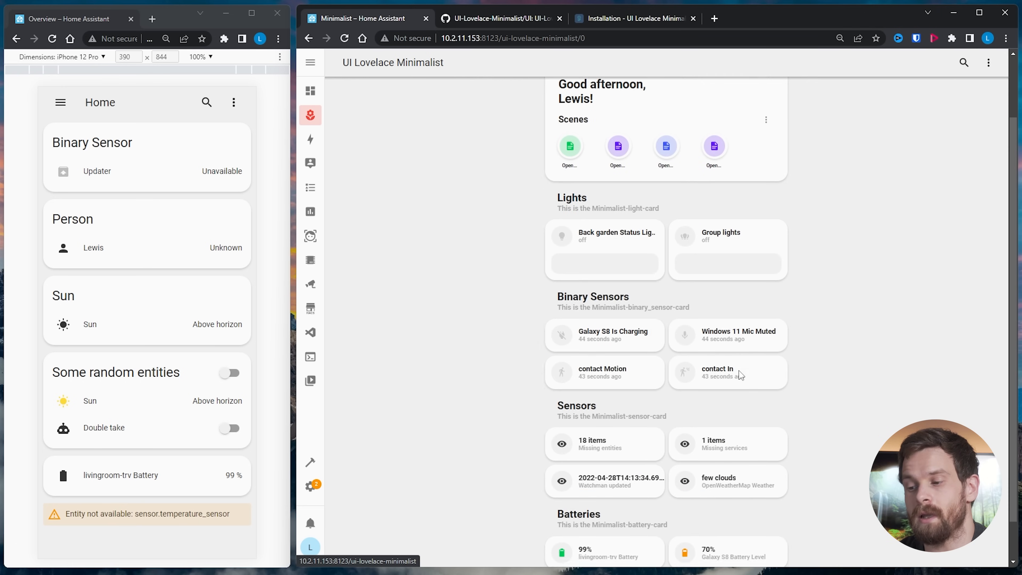
pyautogui.scroll(3, 739, 371)
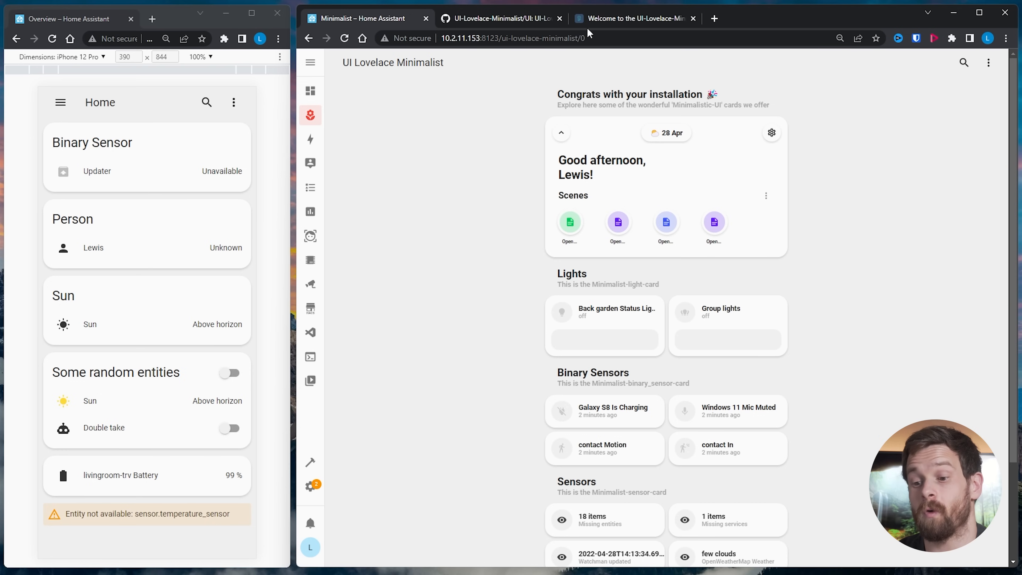
# Switch to the UI Lovelace Minimalist wiki and examine its home page and the Binary Sensor and Binary Sensor Alert Card usage pages
pyautogui.click(622, 26)
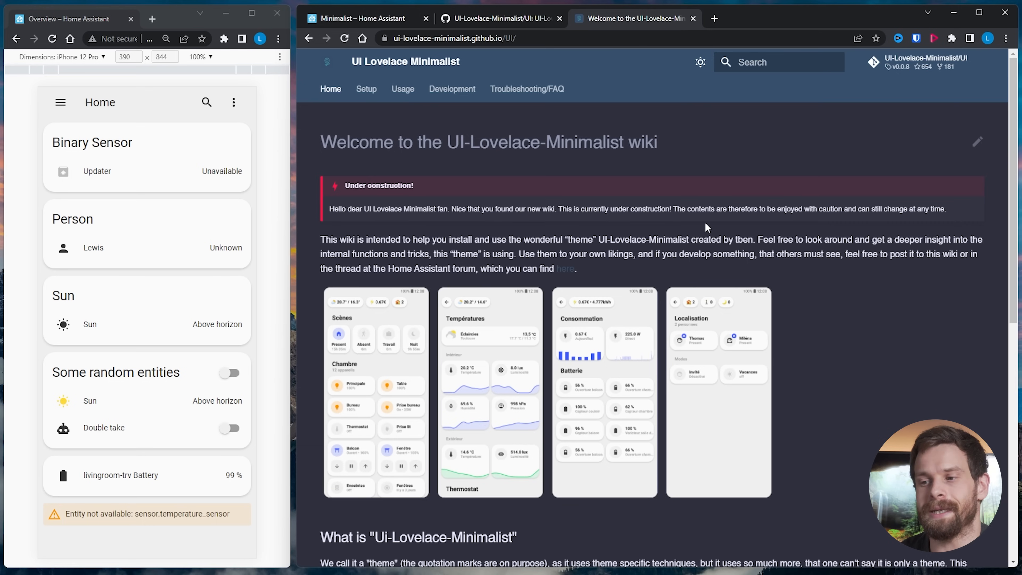
pyautogui.scroll(-2, 628, 419)
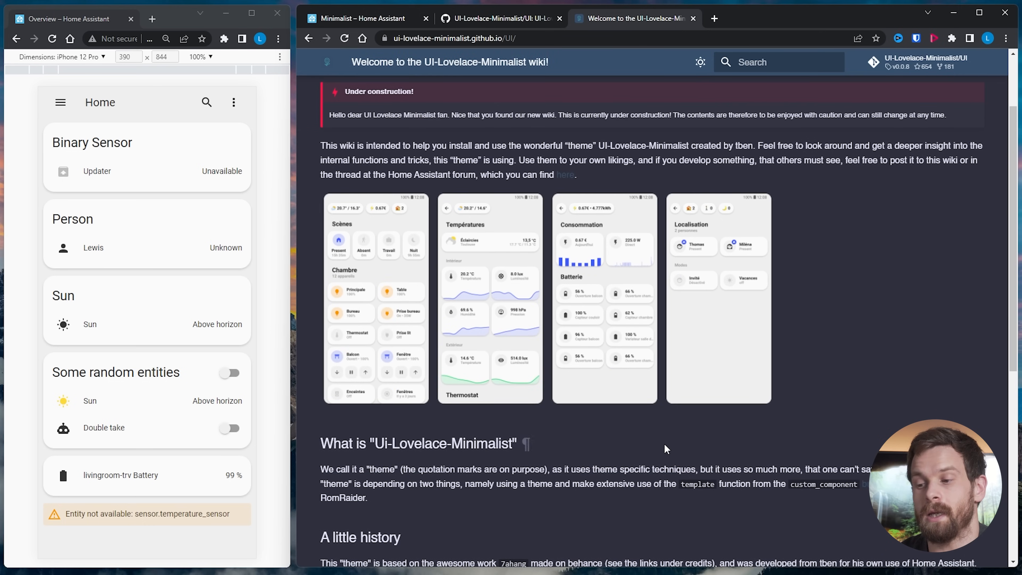
pyautogui.scroll(2, 664, 443)
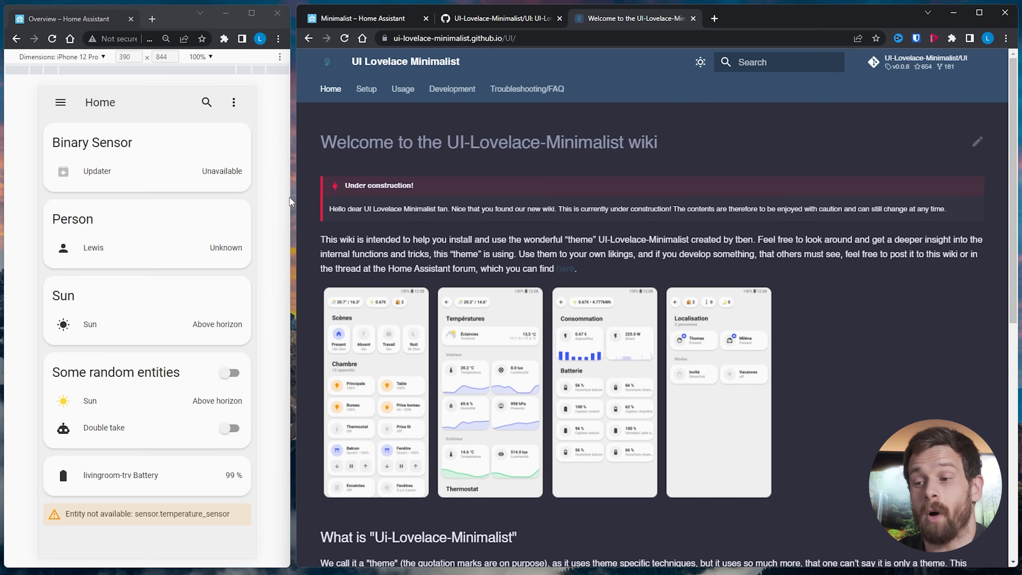
pyautogui.click(403, 91)
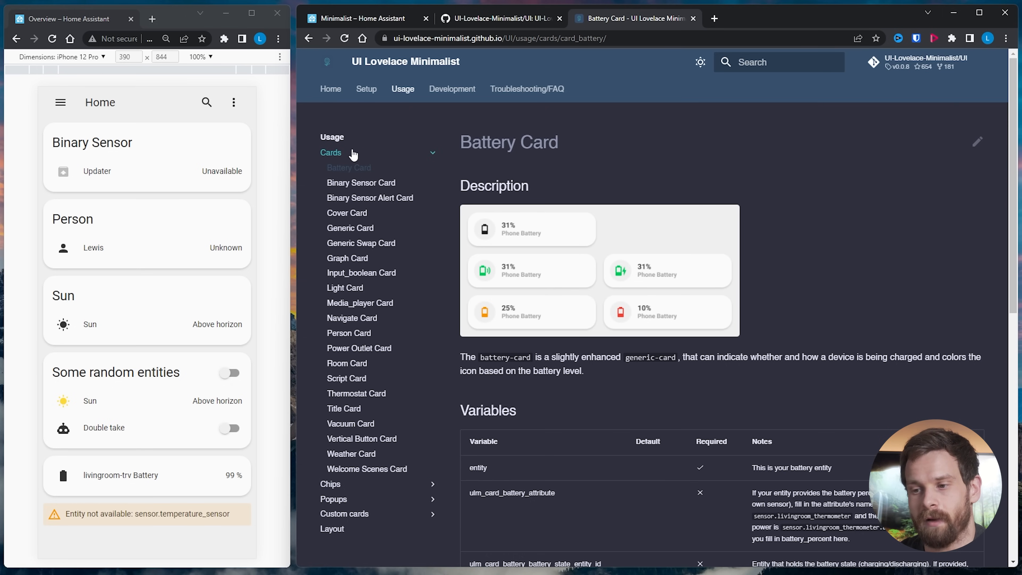
pyautogui.click(368, 183)
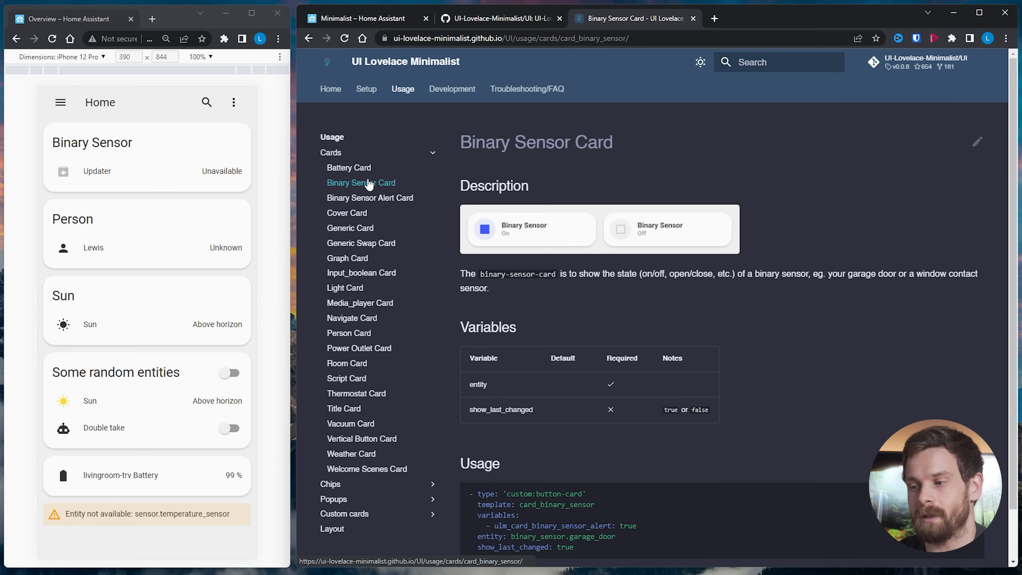
pyautogui.click(388, 203)
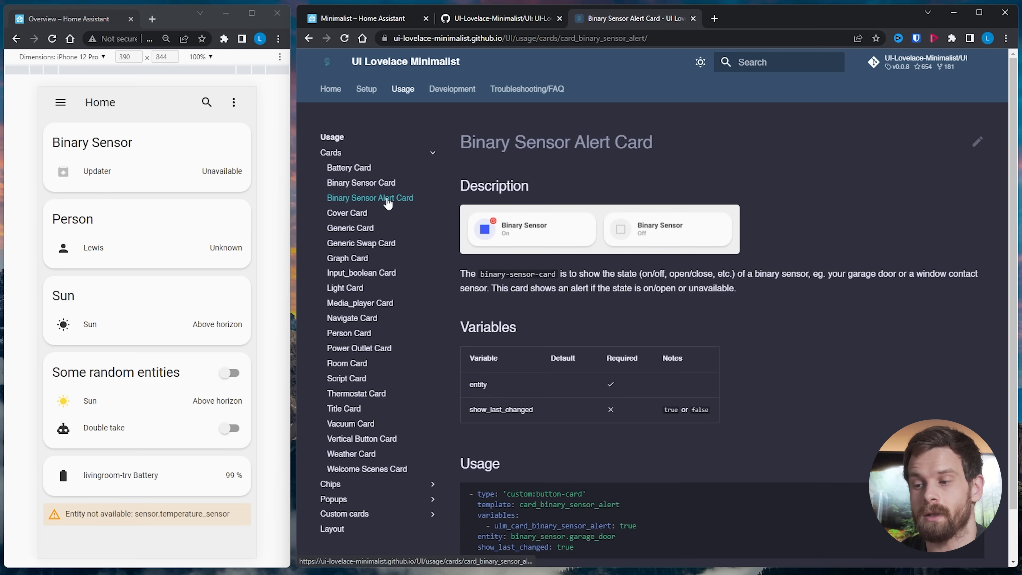
pyautogui.scroll(-1, 692, 314)
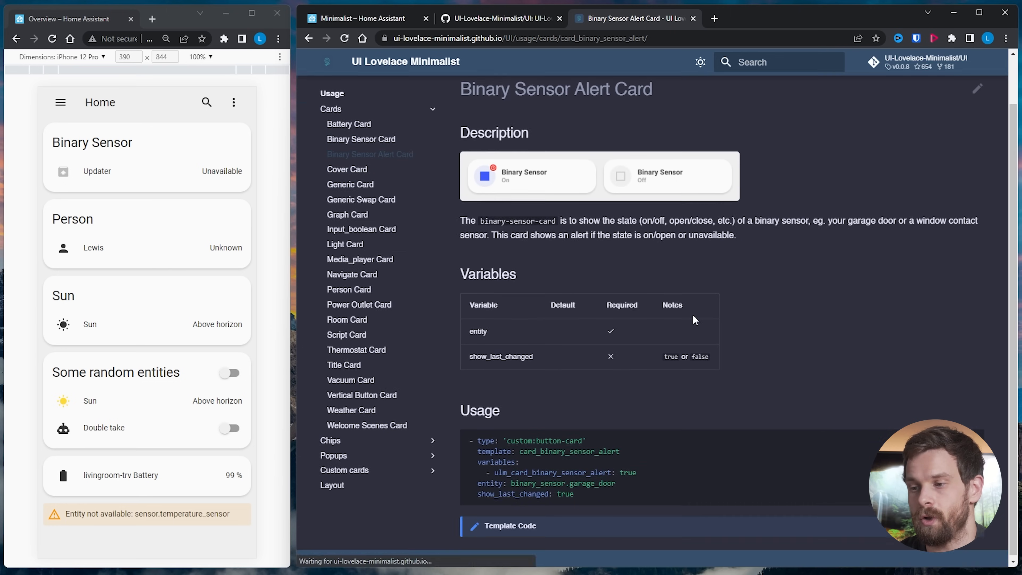
pyautogui.scroll(1, 692, 314)
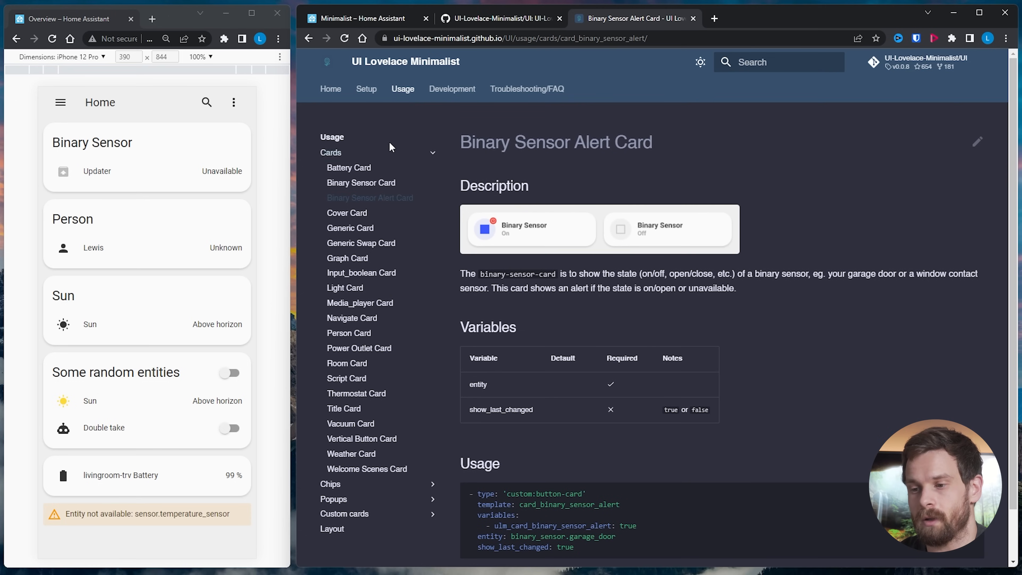
# Examine the Battery Card documentation, including its variables and usage example
pyautogui.click(348, 167)
pyautogui.scroll(-4, 611, 402)
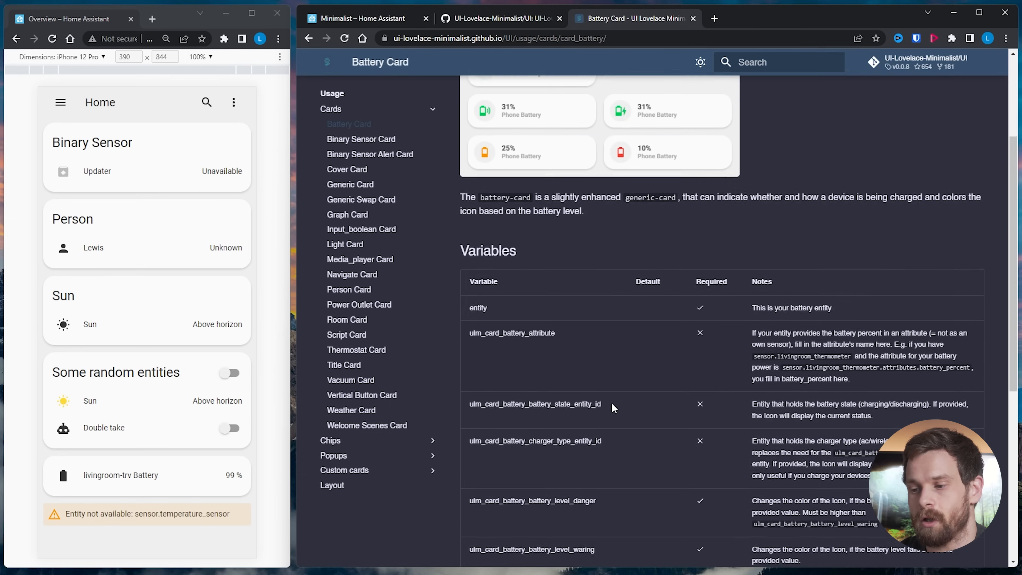
pyautogui.scroll(-5, 612, 403)
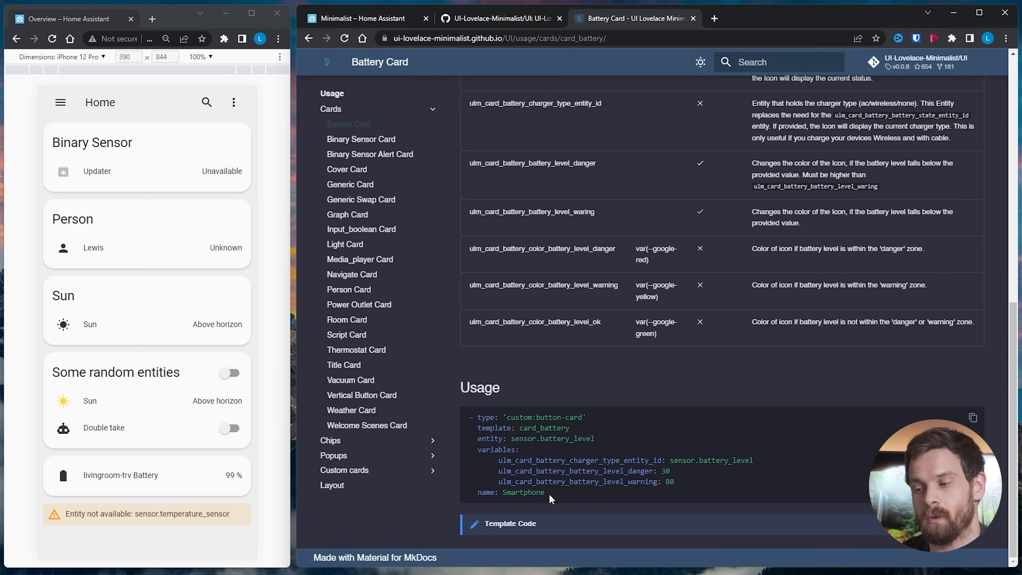
pyautogui.scroll(10, 354, 293)
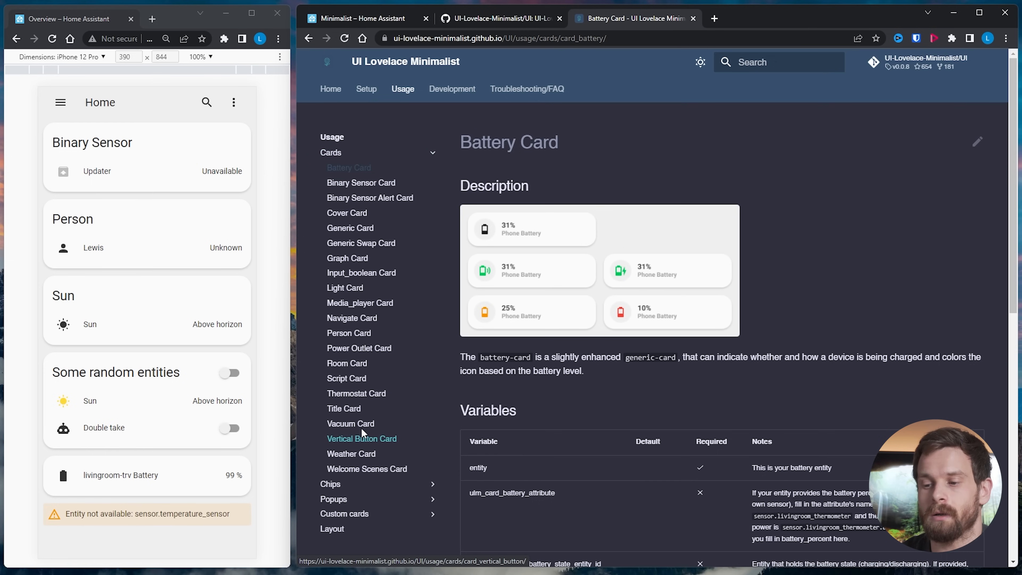
# Examine the Room Card and Script Card documentation pages in the wiki
pyautogui.click(352, 364)
pyautogui.click(353, 380)
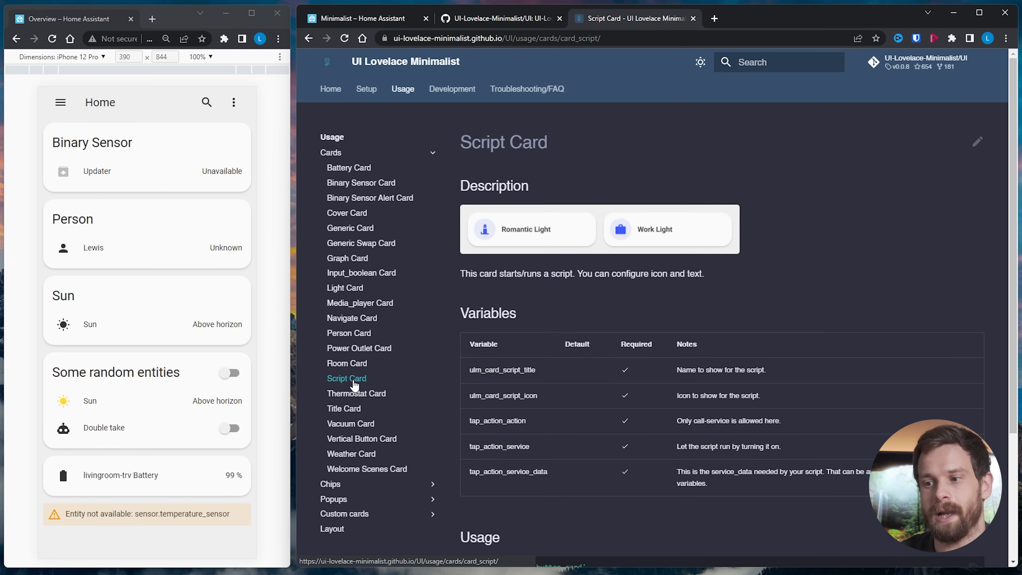
pyautogui.scroll(-2, 354, 386)
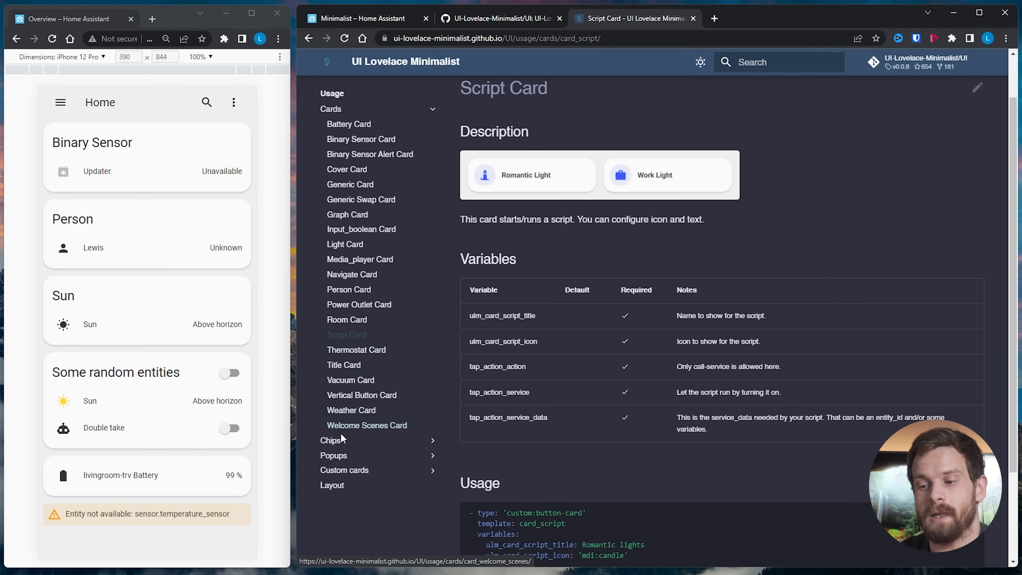
# Examine the wiki's chip documentation, covering the Alarm, Back, Navigate and Power Consumption chips
pyautogui.click(337, 441)
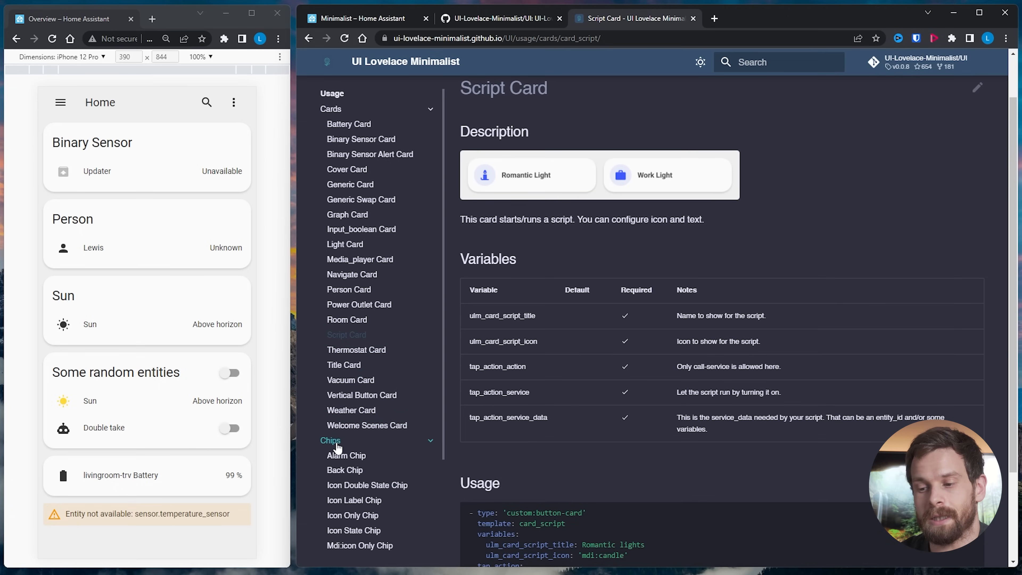
pyautogui.click(356, 456)
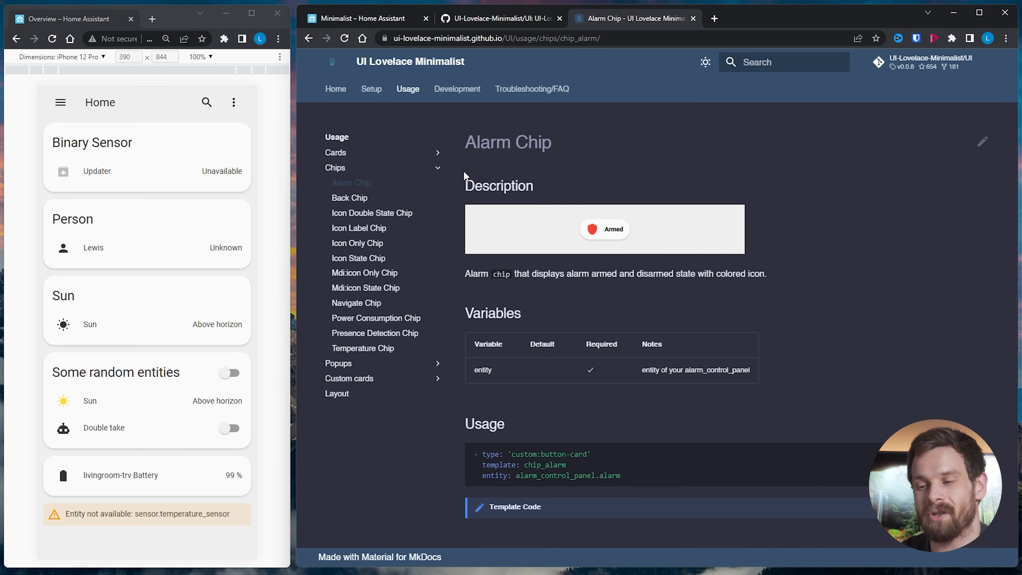
pyautogui.click(359, 202)
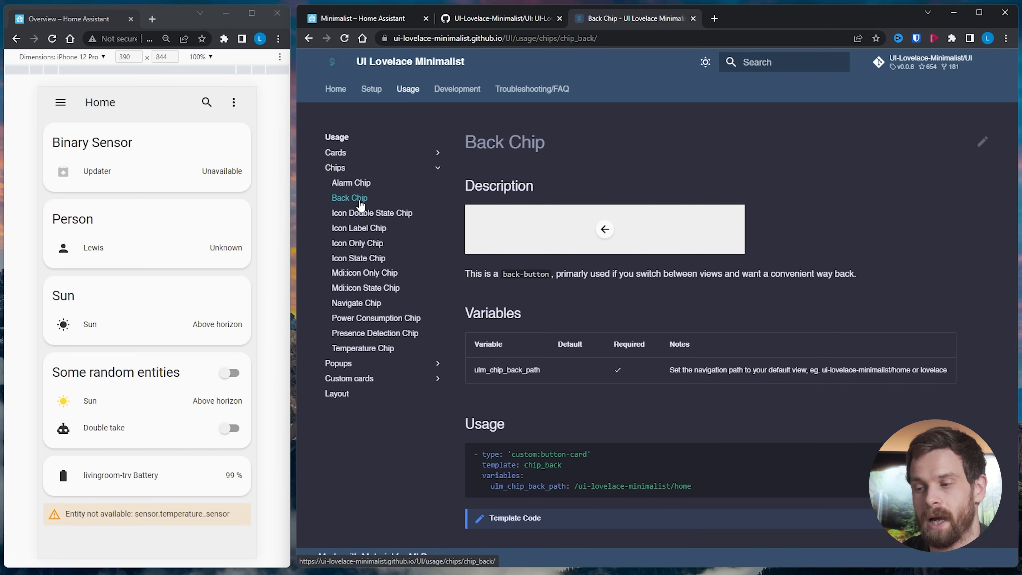
pyautogui.click(352, 181)
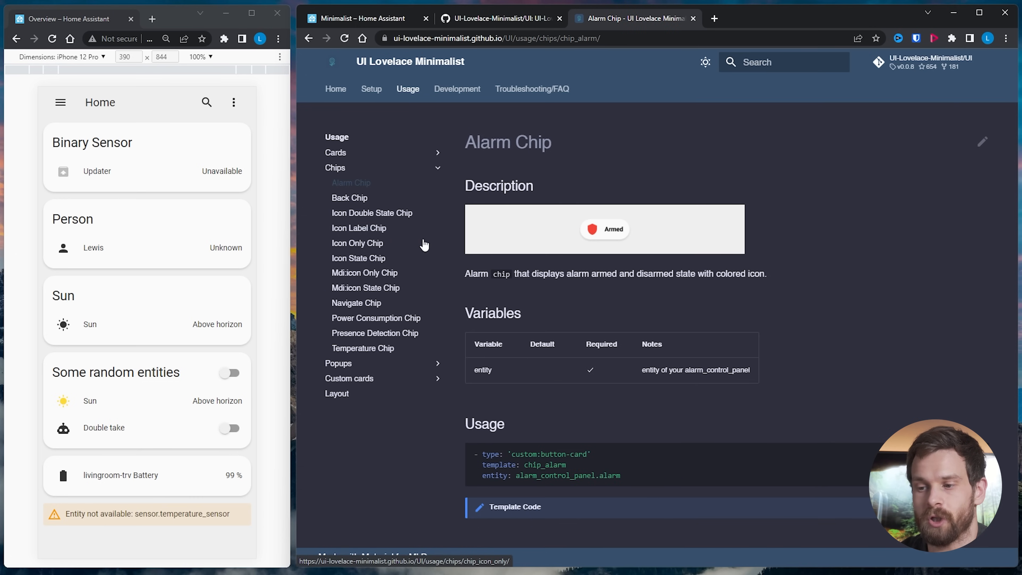
pyautogui.click(351, 303)
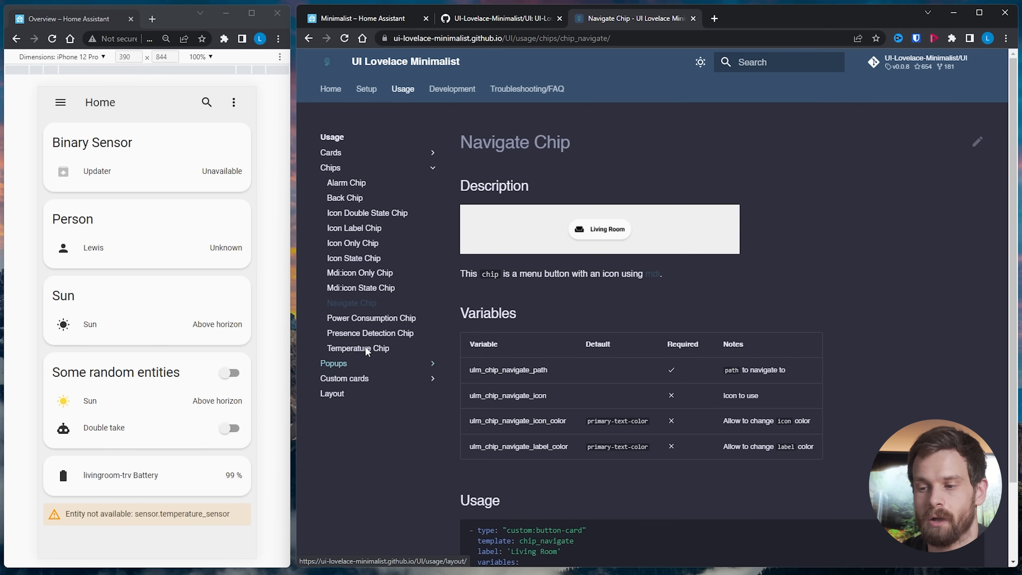
pyautogui.click(388, 319)
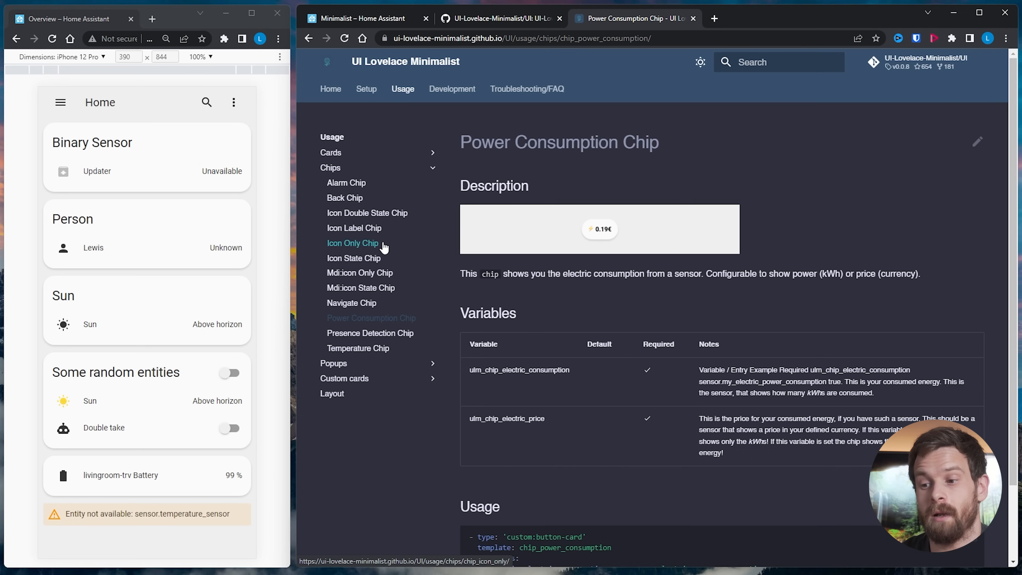
# View the wiki's Power Details custom card page and browse the custom_cards folder in the UI-Lovelace-Minimalist GitHub repository
pyautogui.click(363, 381)
pyautogui.scroll(-1, 400, 402)
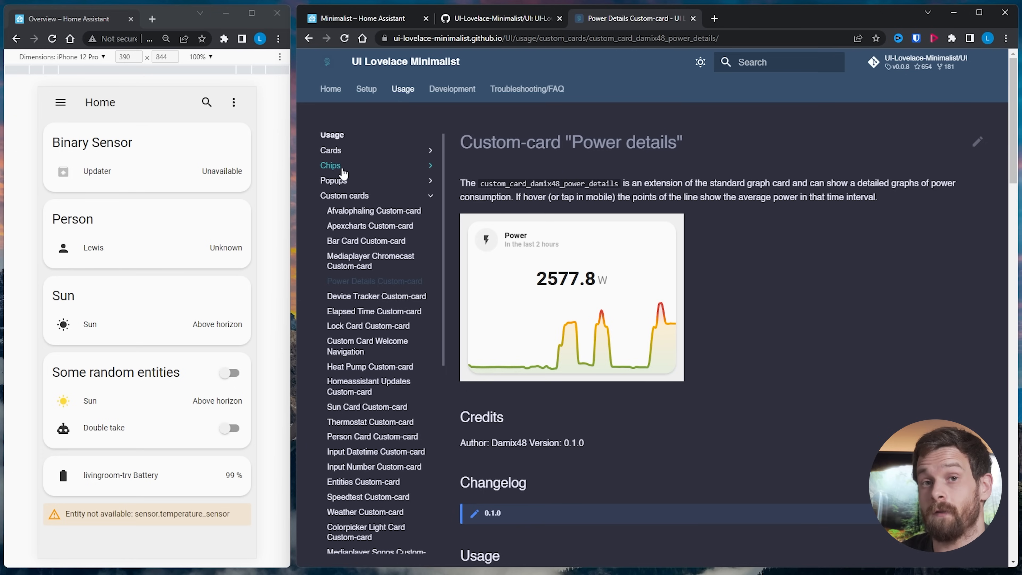
pyautogui.click(498, 19)
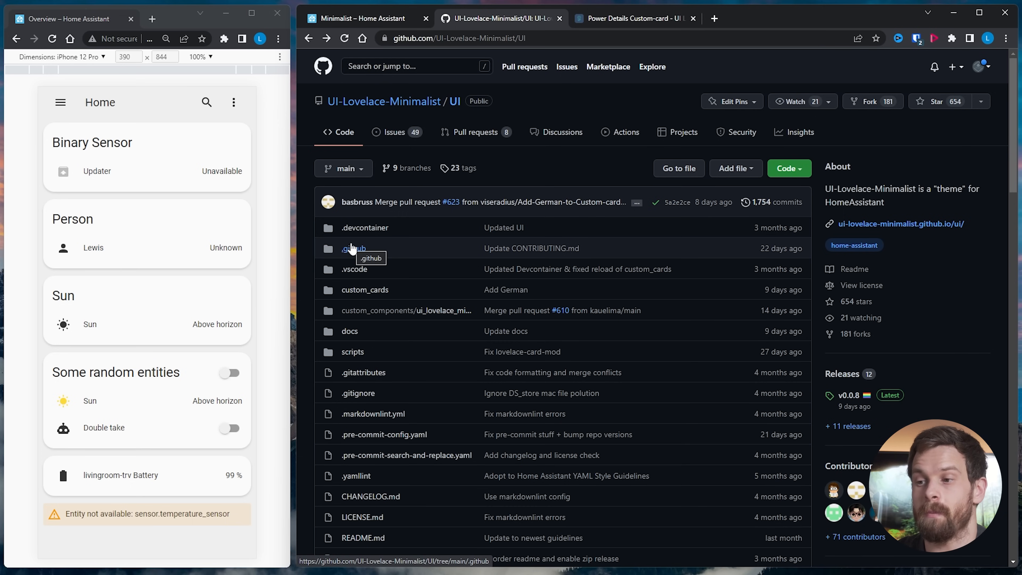
pyautogui.click(376, 292)
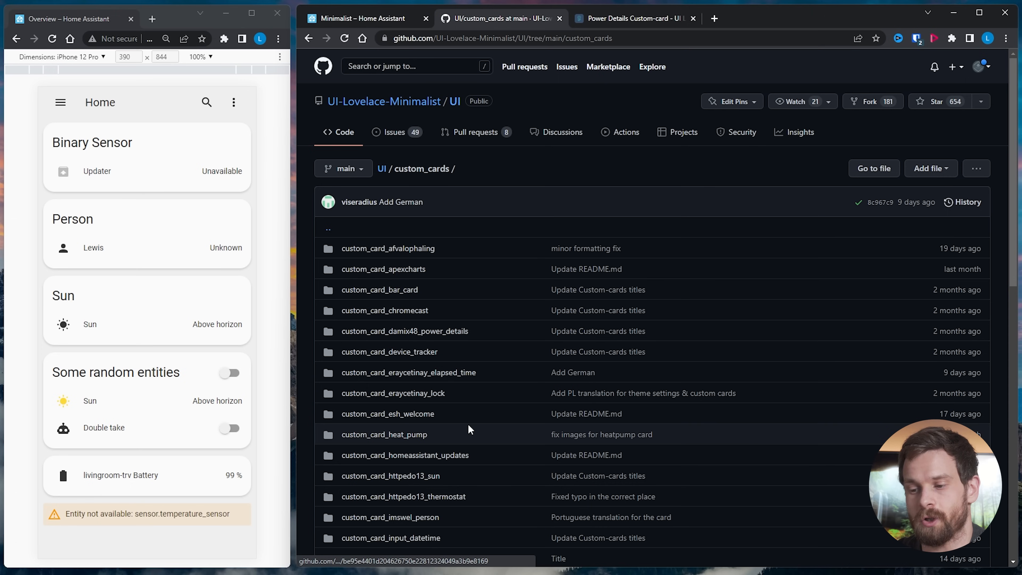
pyautogui.scroll(-5, 443, 381)
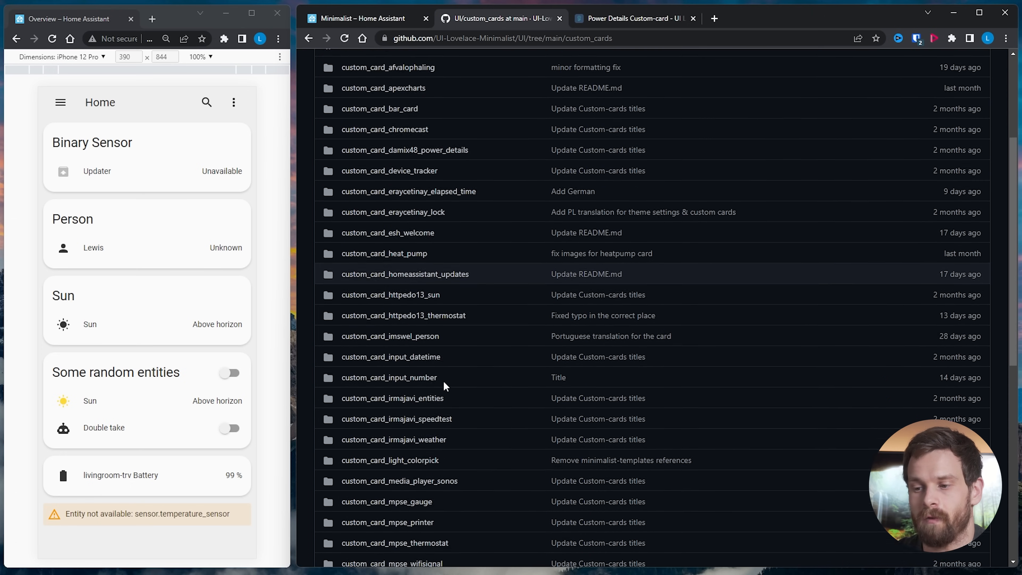
pyautogui.scroll(5, 446, 224)
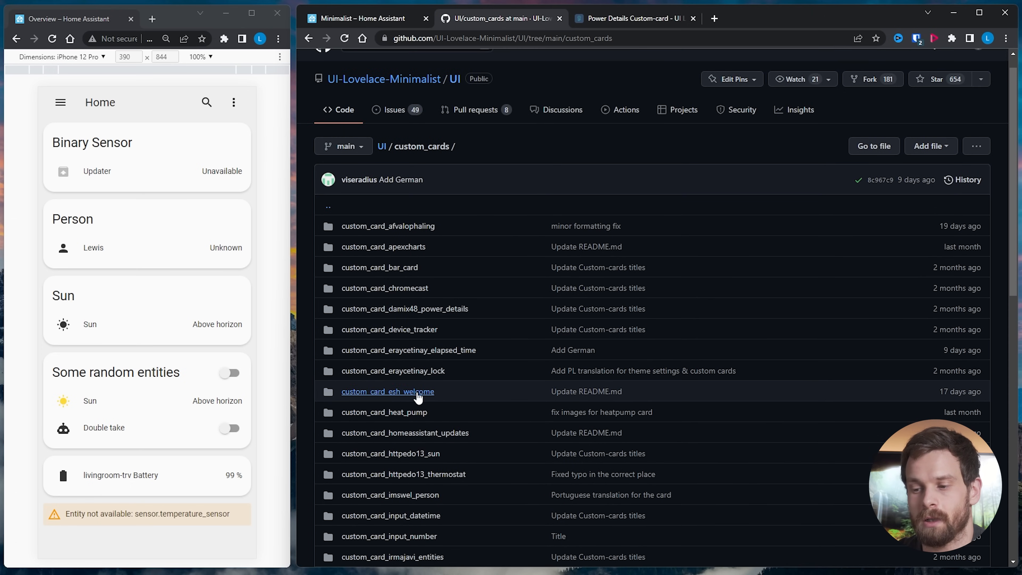
# Examine the custom_card_esh_welcome README, including its preview images, variables, Collapse notes and usage example
pyautogui.click(417, 392)
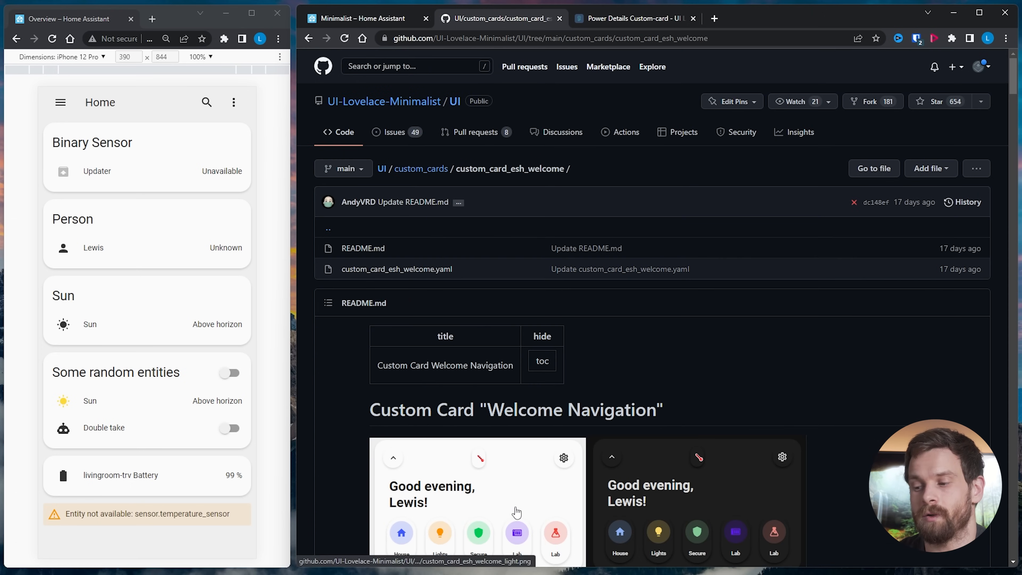
pyautogui.scroll(-4, 517, 512)
pyautogui.scroll(-10, 517, 511)
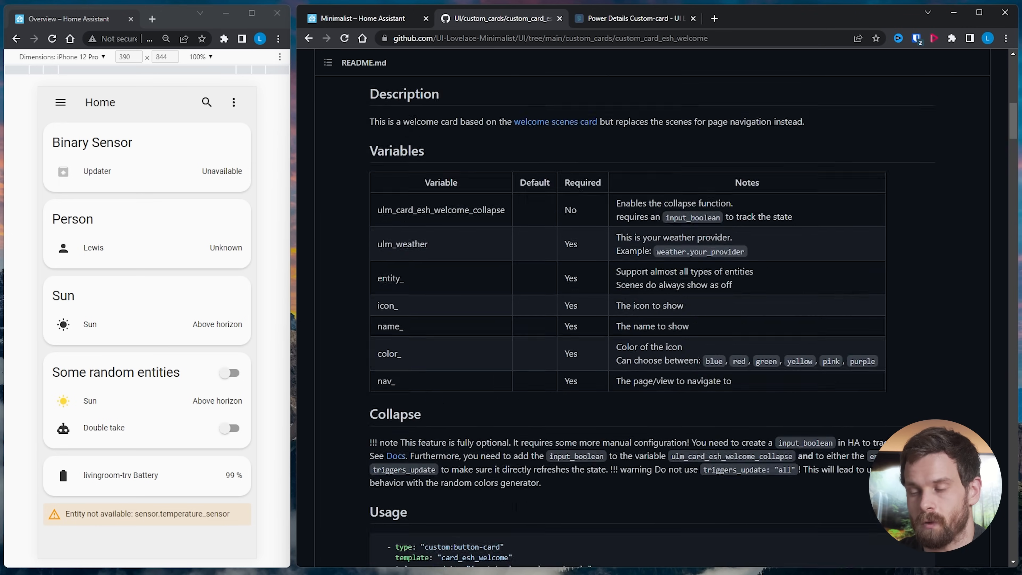
pyautogui.scroll(10, 517, 511)
pyautogui.scroll(1, 517, 511)
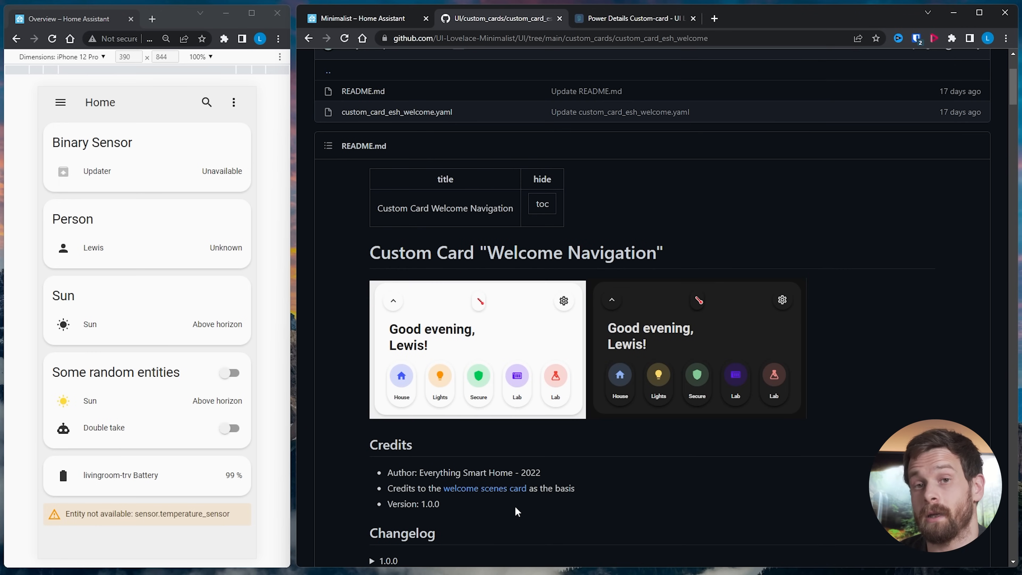
pyautogui.scroll(-7, 517, 511)
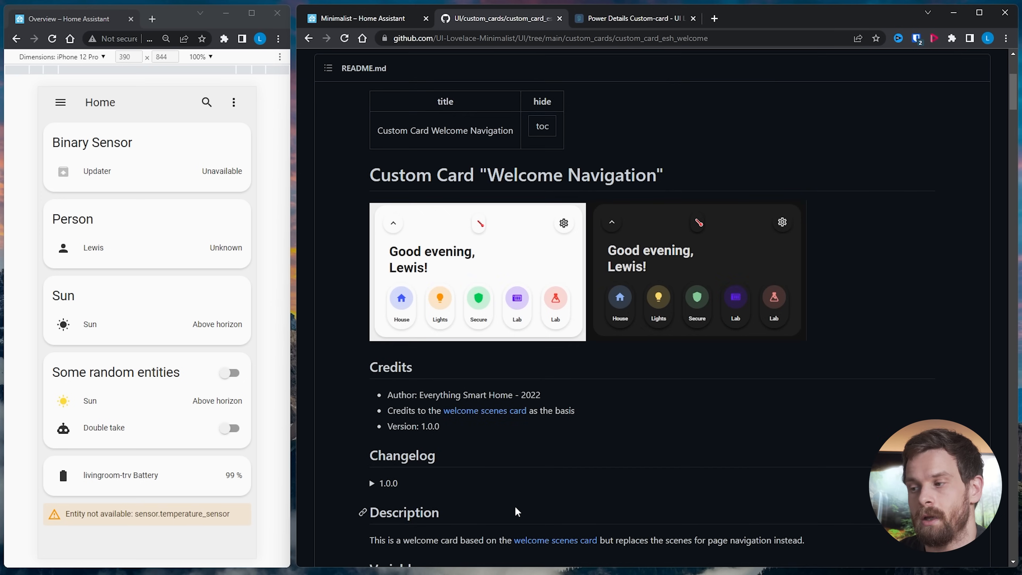
pyautogui.scroll(-9, 517, 512)
pyautogui.scroll(4, 517, 512)
pyautogui.scroll(-8, 518, 512)
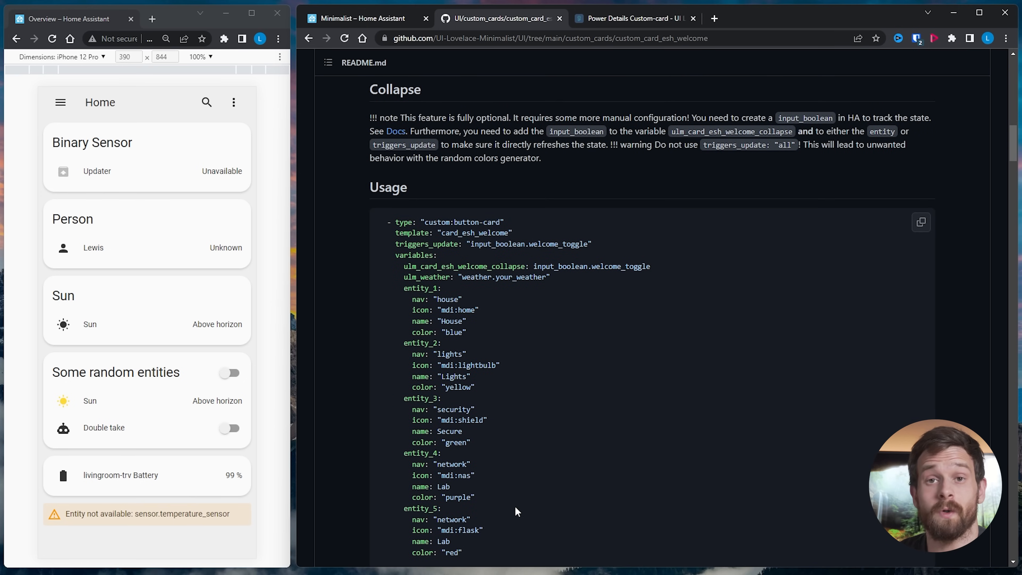
pyautogui.scroll(-10, 517, 511)
pyautogui.scroll(20, 517, 511)
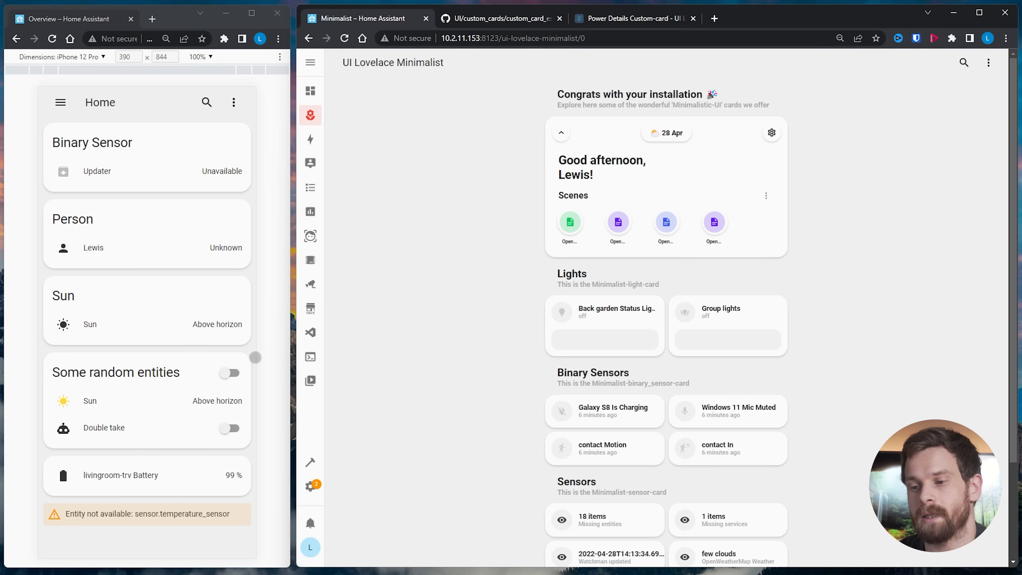
# Switch to Studio Code Server in Home Assistant and inspect the ui_lovelace_minimalist folder inside custom_components
pyautogui.click(311, 333)
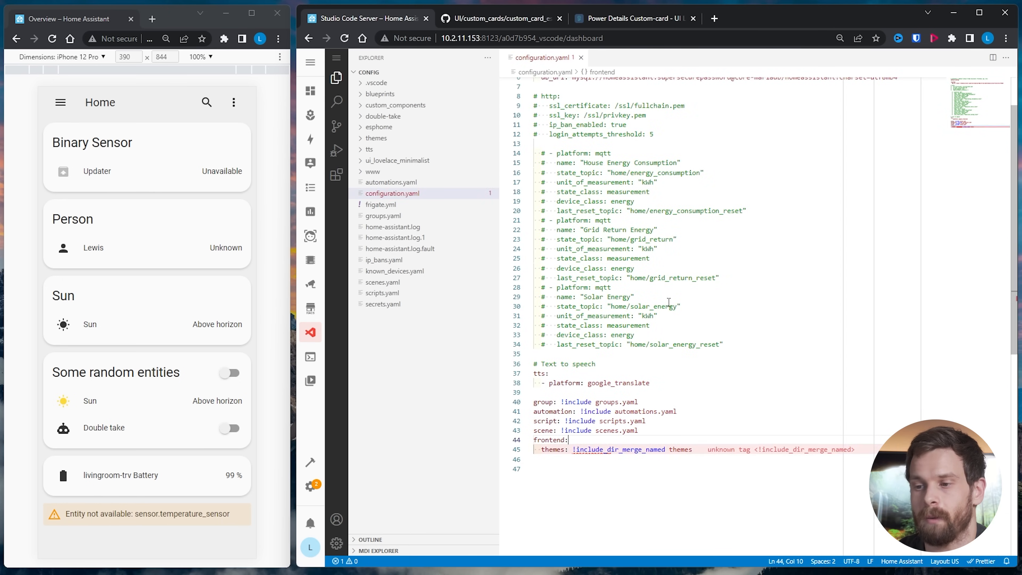
pyautogui.click(362, 106)
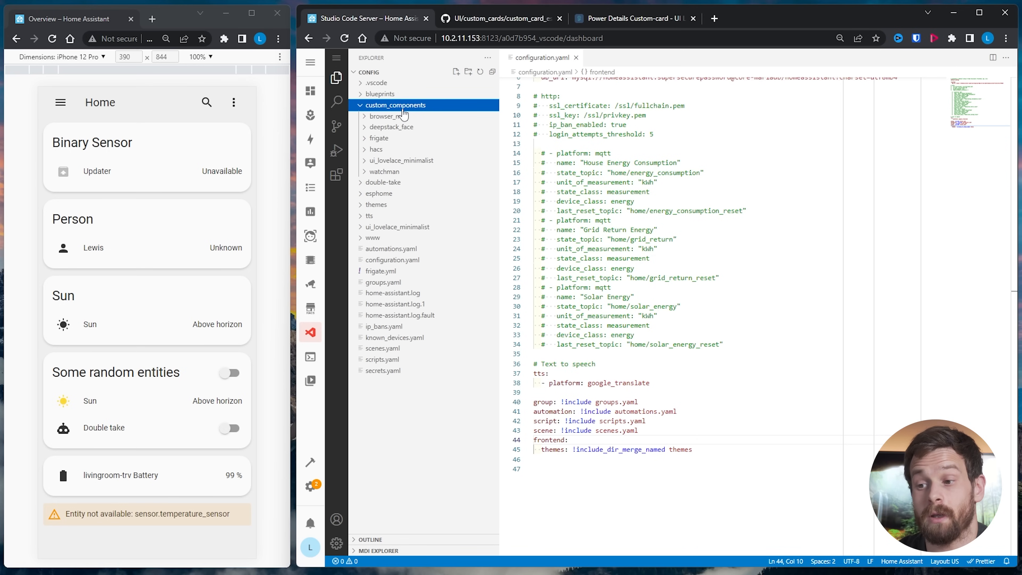
pyautogui.click(367, 161)
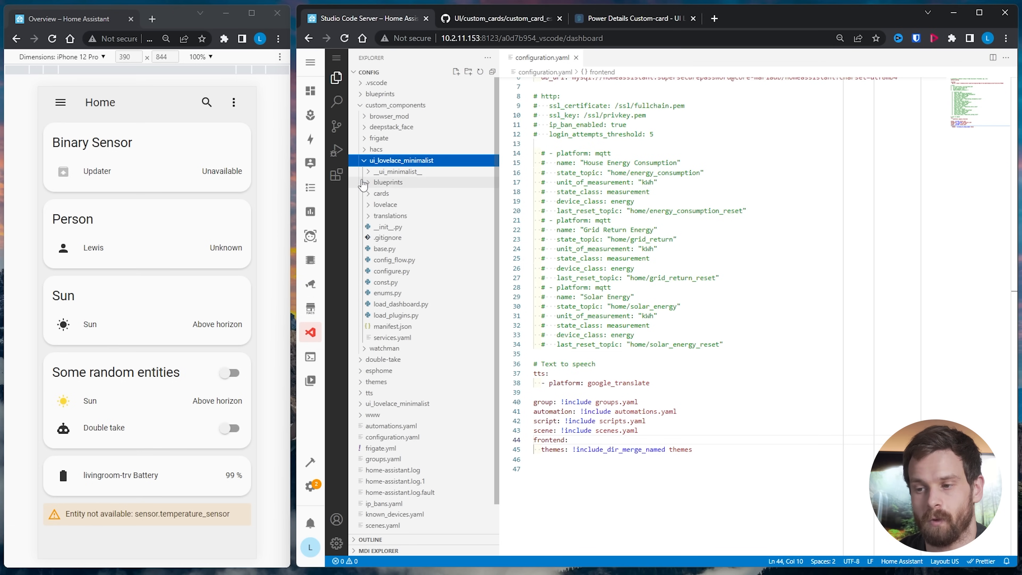
pyautogui.click(372, 162)
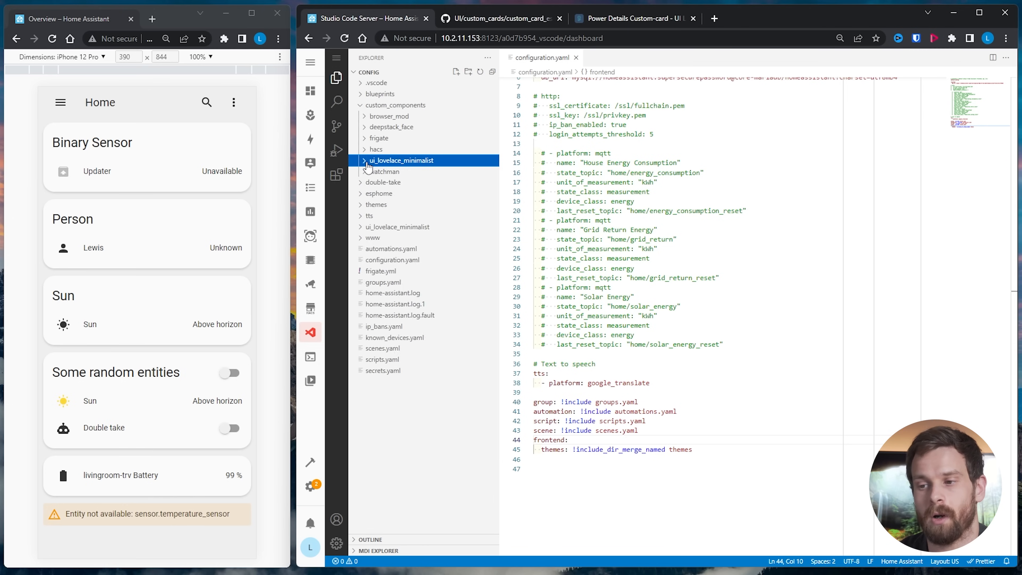
pyautogui.click(361, 109)
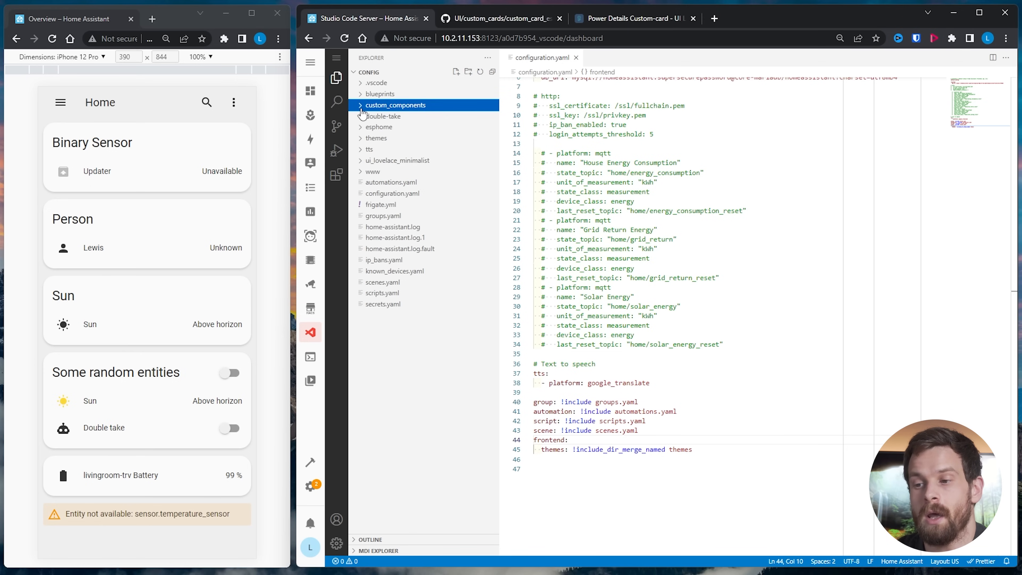
# Inspect the custom_cards and dashboard subfolders of the config-level ui_lovelace_minimalist folder and open ui-lovelace.yaml
pyautogui.click(361, 162)
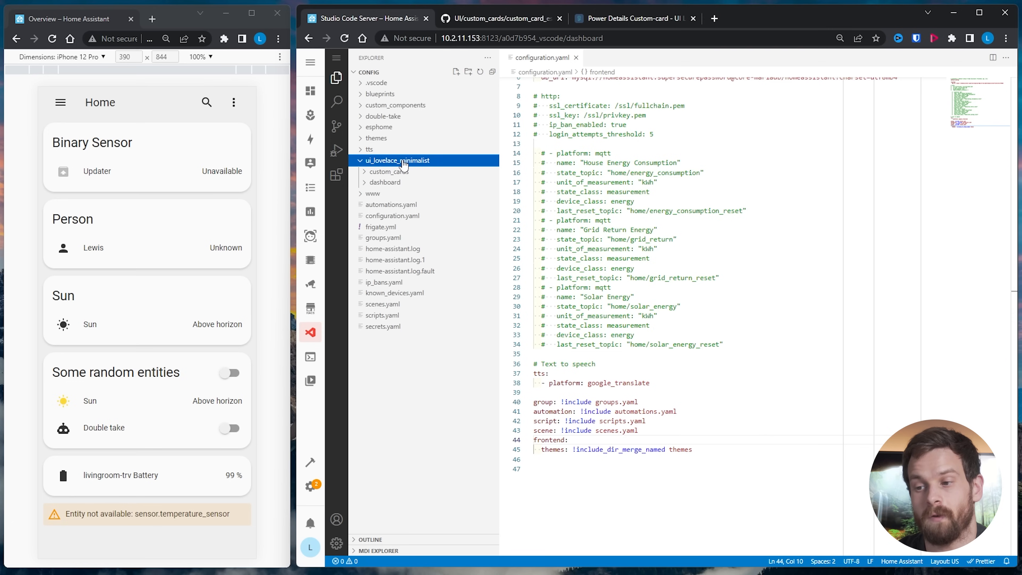
pyautogui.click(364, 173)
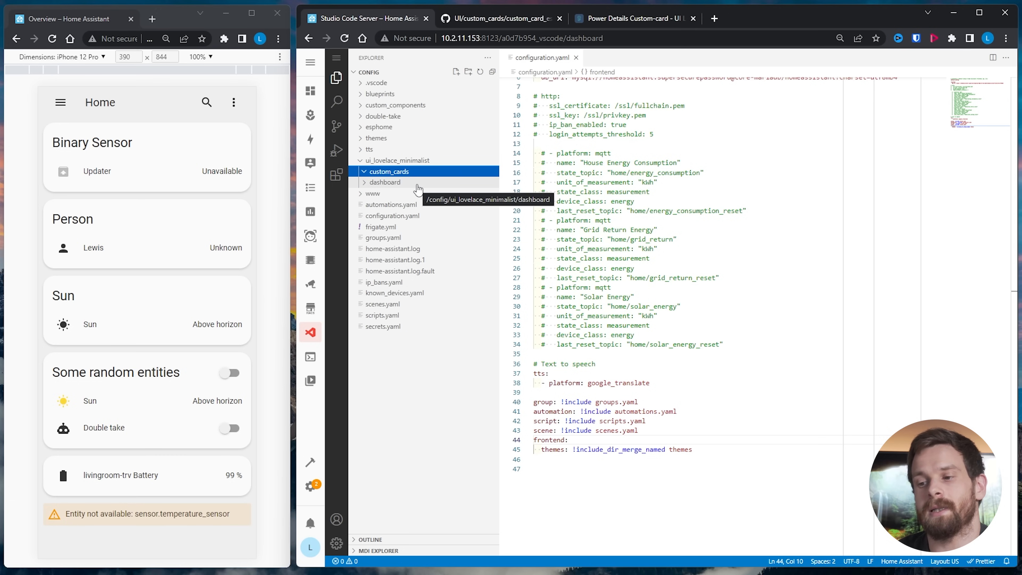
pyautogui.click(365, 186)
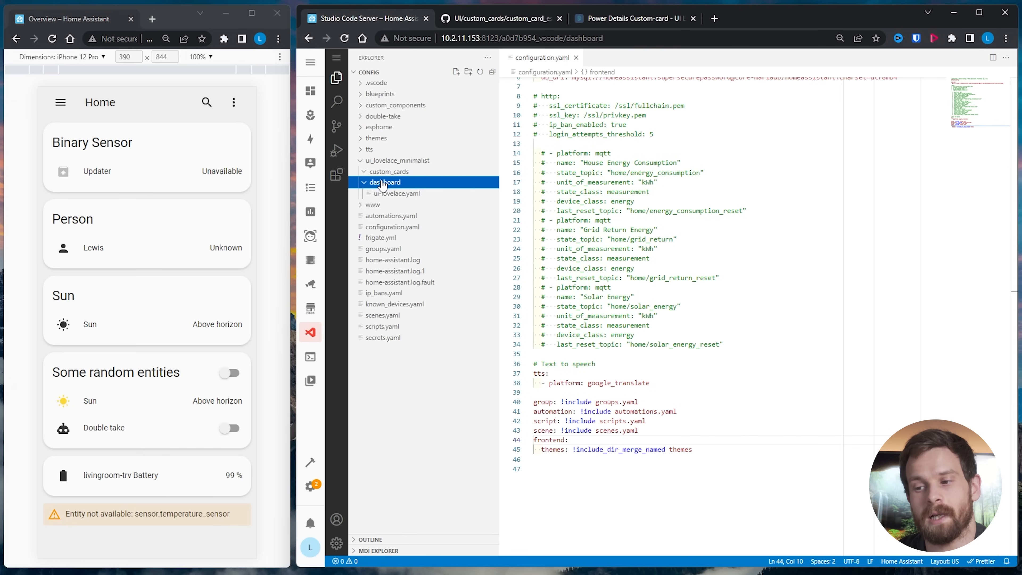
pyautogui.click(411, 195)
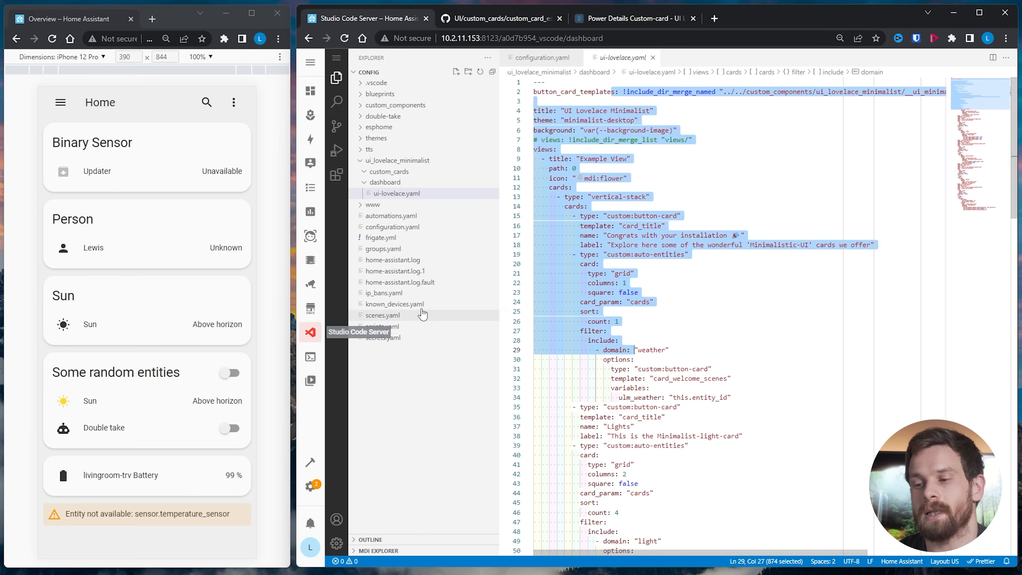
pyautogui.click(402, 176)
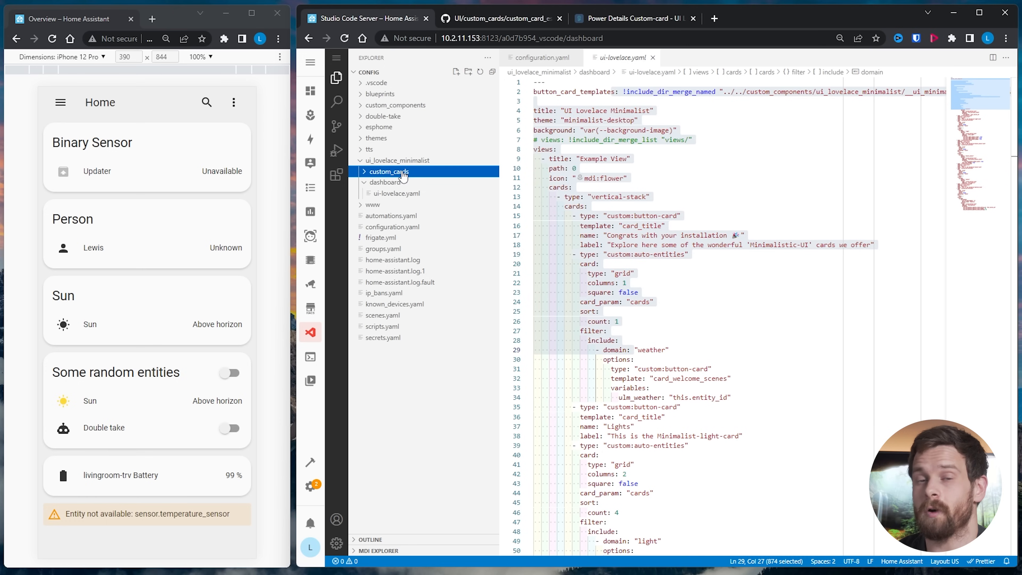
pyautogui.click(403, 176)
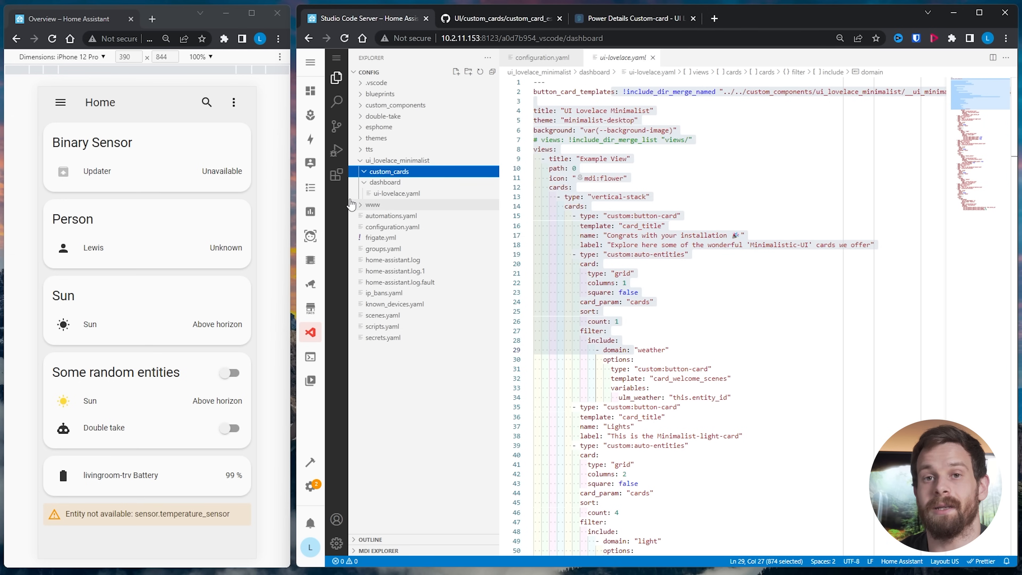
# Delete the entire Example View from ui-lovelace.yaml, leaving the file ending at the views: line
pyautogui.click(664, 179)
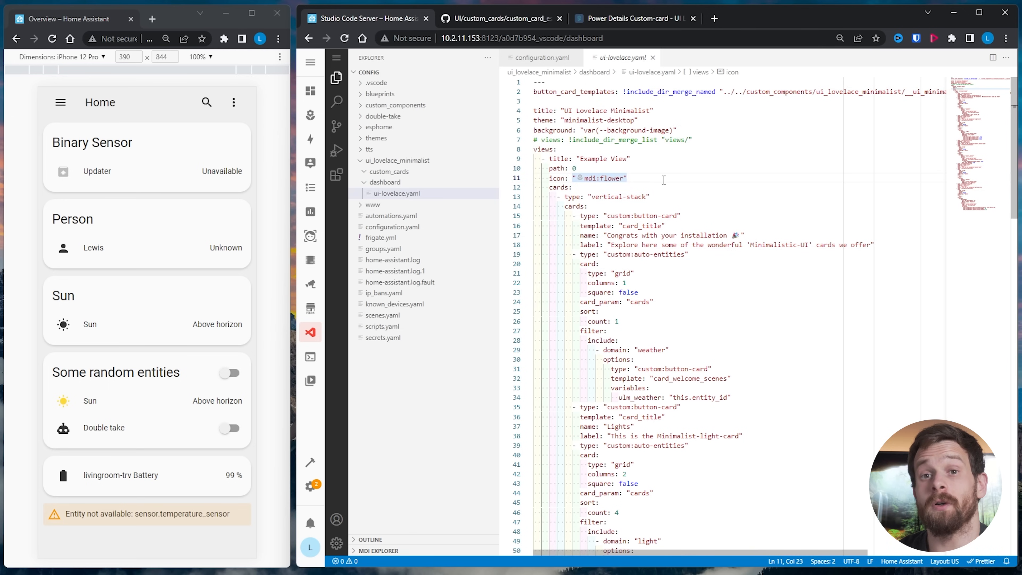
pyautogui.click(405, 196)
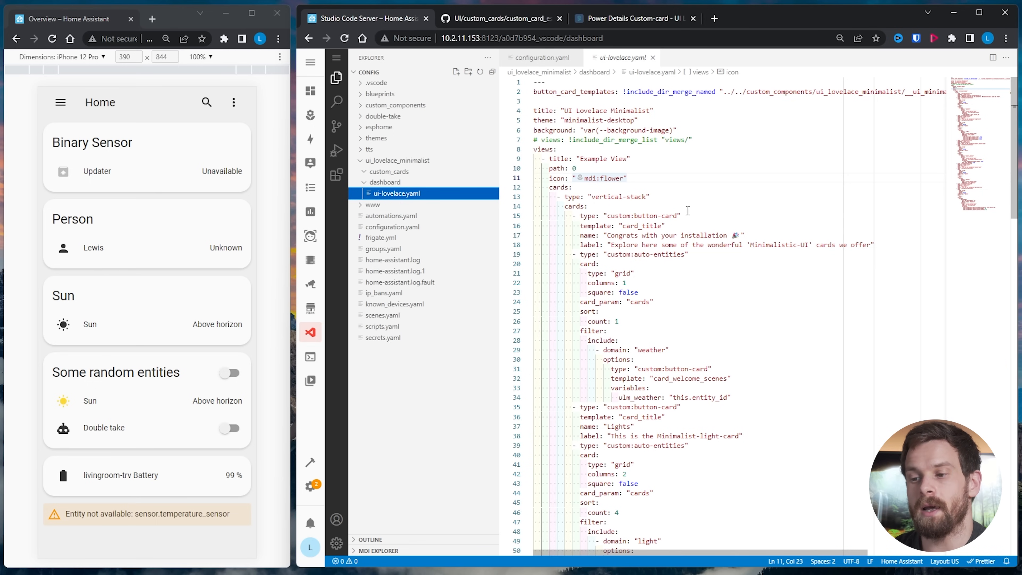
pyautogui.click(539, 159)
pyautogui.moveTo(548, 166); pyautogui.dragTo(595, 564)
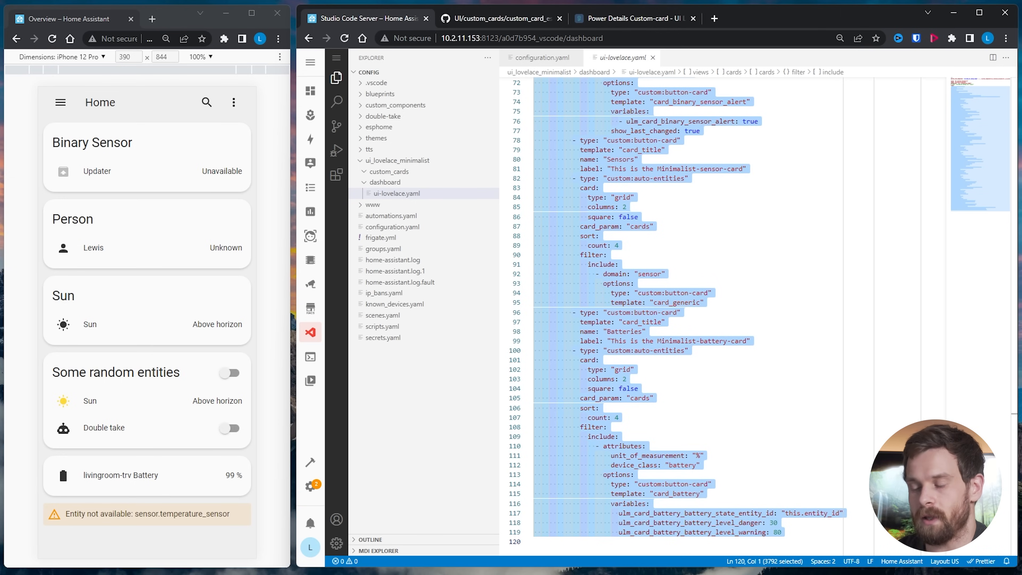
pyautogui.press('BackSpace')
pyautogui.scroll(2, 766, 309)
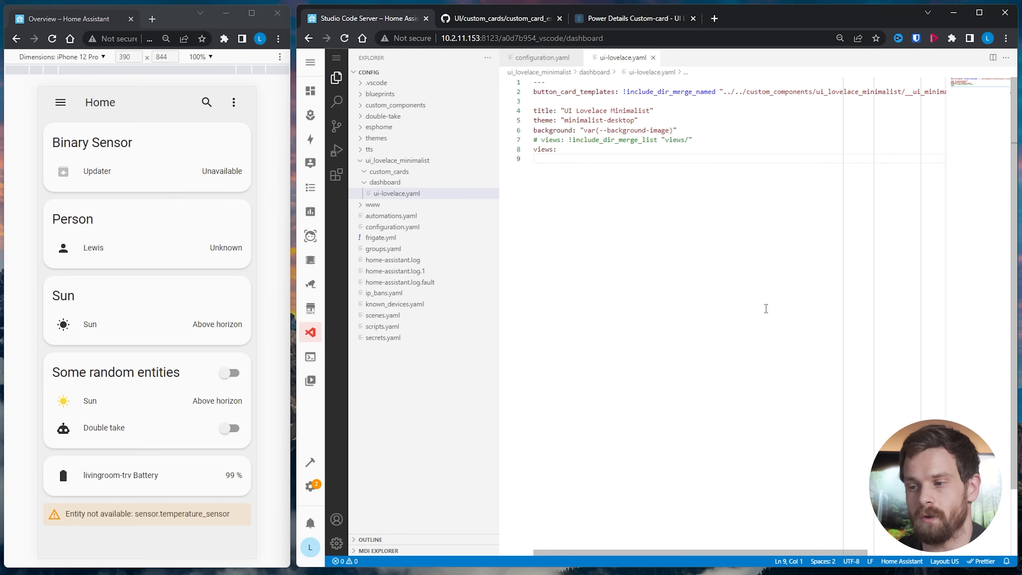
pyautogui.press('BackSpace')
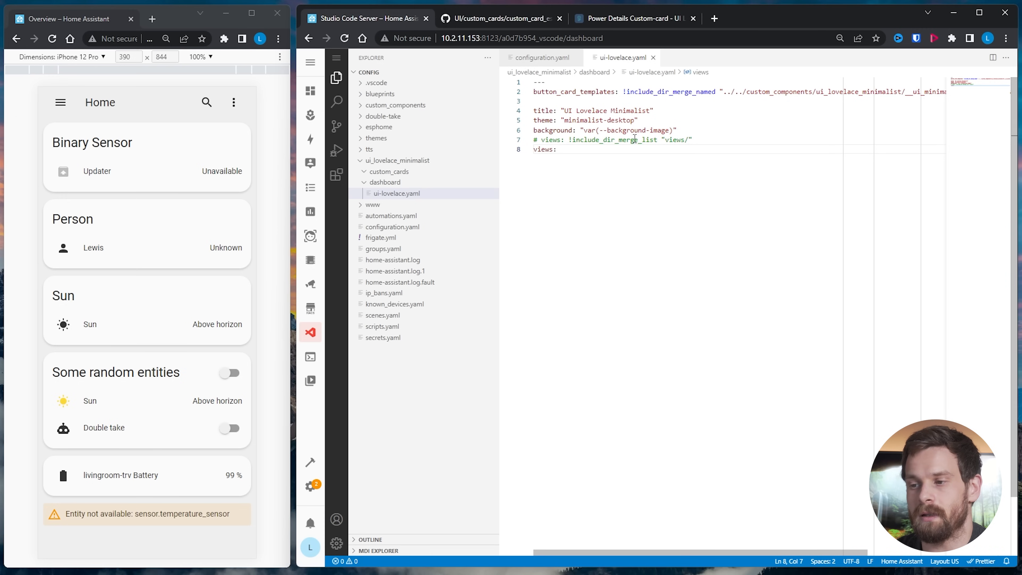
# Delete the commented-out views line and the theme line from ui-lovelace.yaml
pyautogui.moveTo(721, 141); pyautogui.dragTo(519, 139)
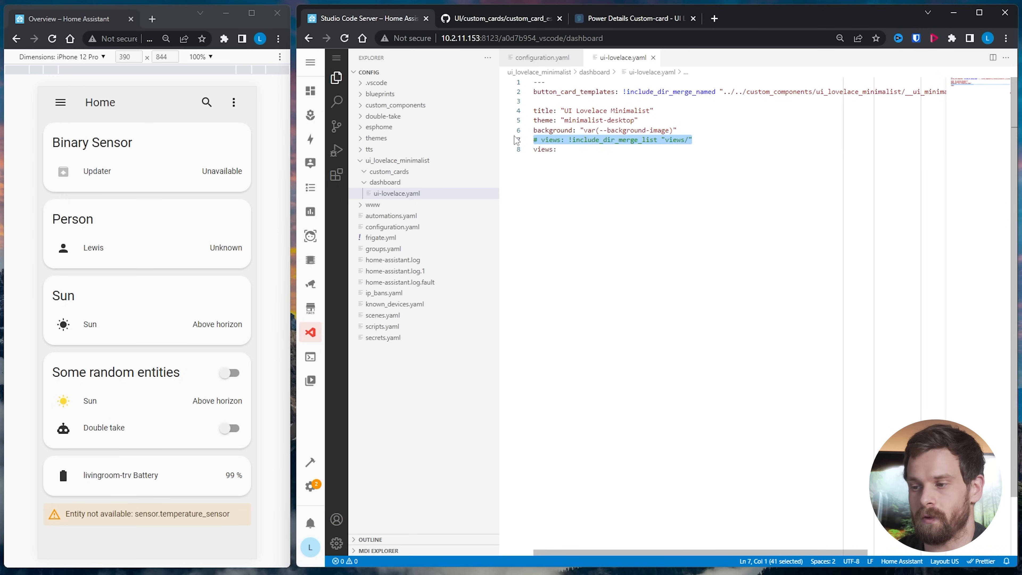
pyautogui.press('BackSpace')
pyautogui.press('BackSpace')
pyautogui.moveTo(640, 120); pyautogui.dragTo(527, 124)
pyautogui.press('BackSpace')
pyautogui.press('BackSpace')
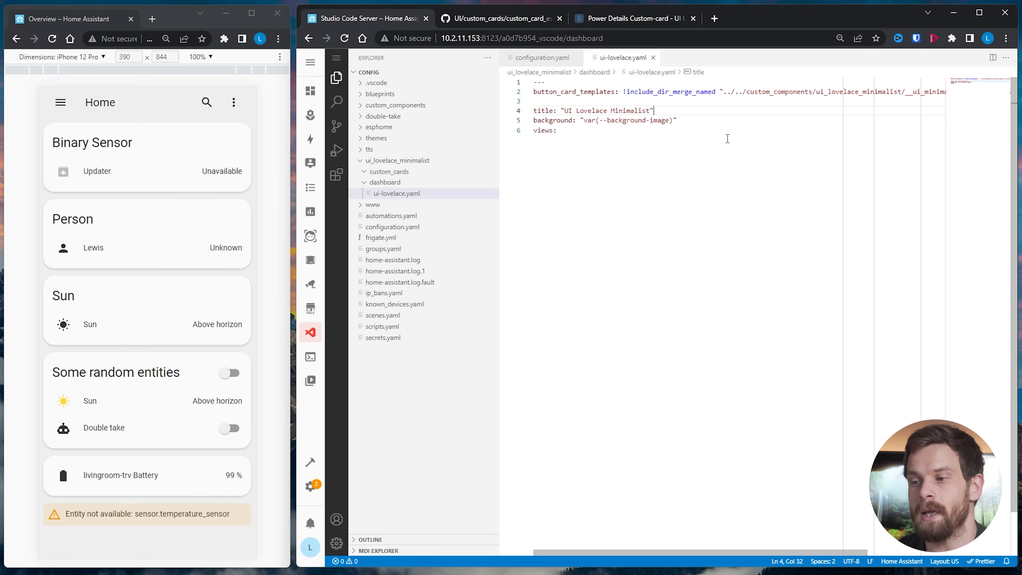
# Shorten the dashboard title in ui-lovelace.yaml to "Minimalist"
pyautogui.click(607, 110)
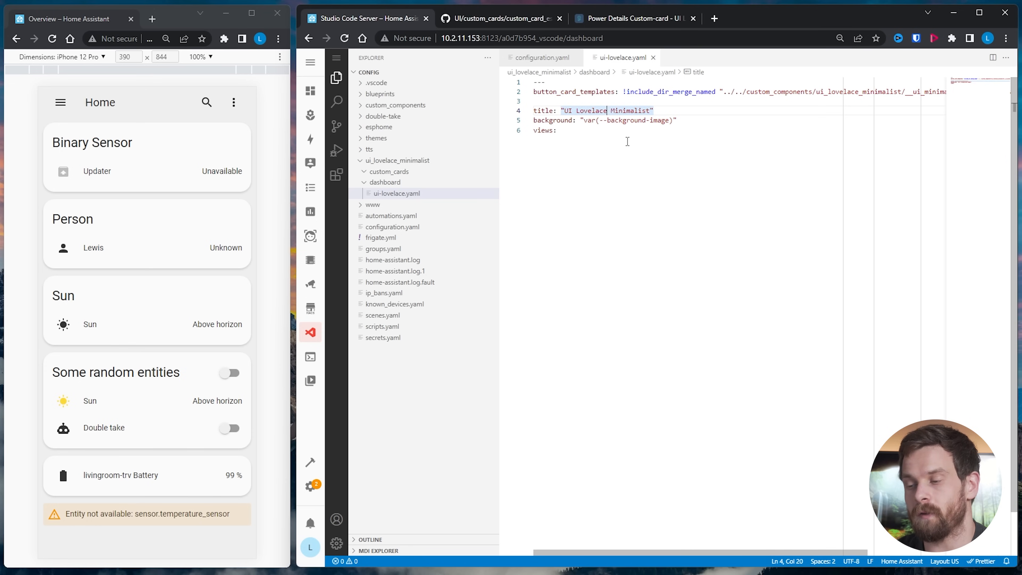
pyautogui.press('BackSpace')
pyautogui.press('BackSpace')
pyautogui.press('BackSpace')
pyautogui.press('BackSpace')
pyautogui.press('BackSpace')
pyautogui.press('BackSpace')
pyautogui.press('BackSpace')
pyautogui.press('BackSpace')
pyautogui.press('BackSpace')
pyautogui.press('BackSpace')
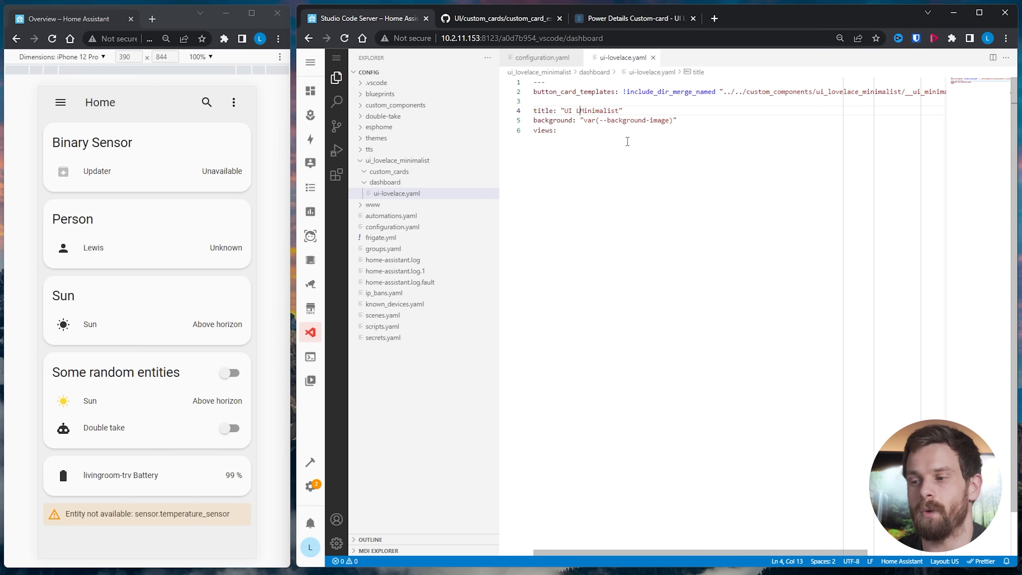
pyautogui.press('BackSpace')
# Under views: in ui-lovelace.yaml, add a dash-prefixed !include entry pointing to views/home.yaml
pyautogui.click(540, 175)
pyautogui.press('Return')
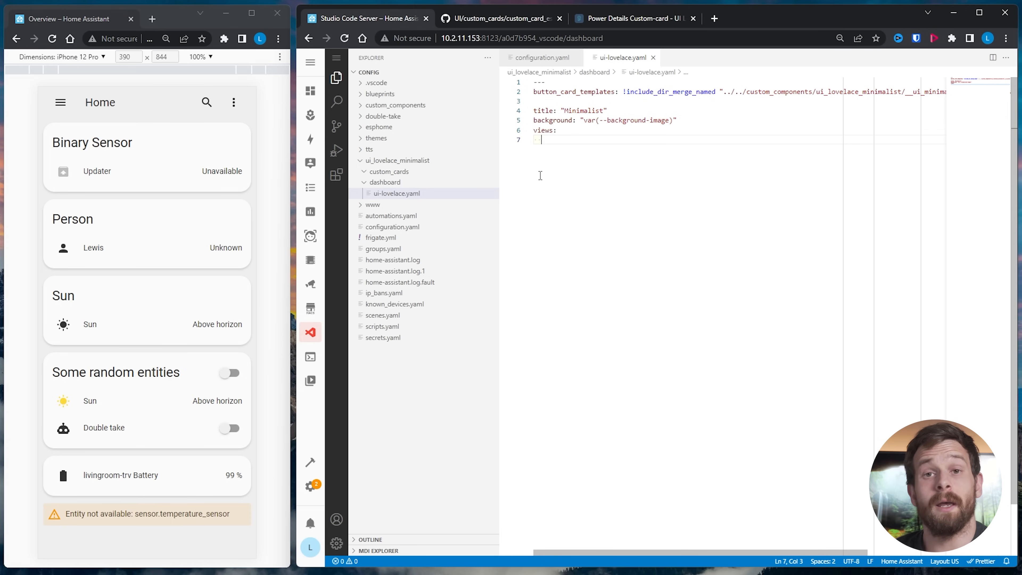
pyautogui.press('BackSpace')
pyautogui.press('BackSpace')
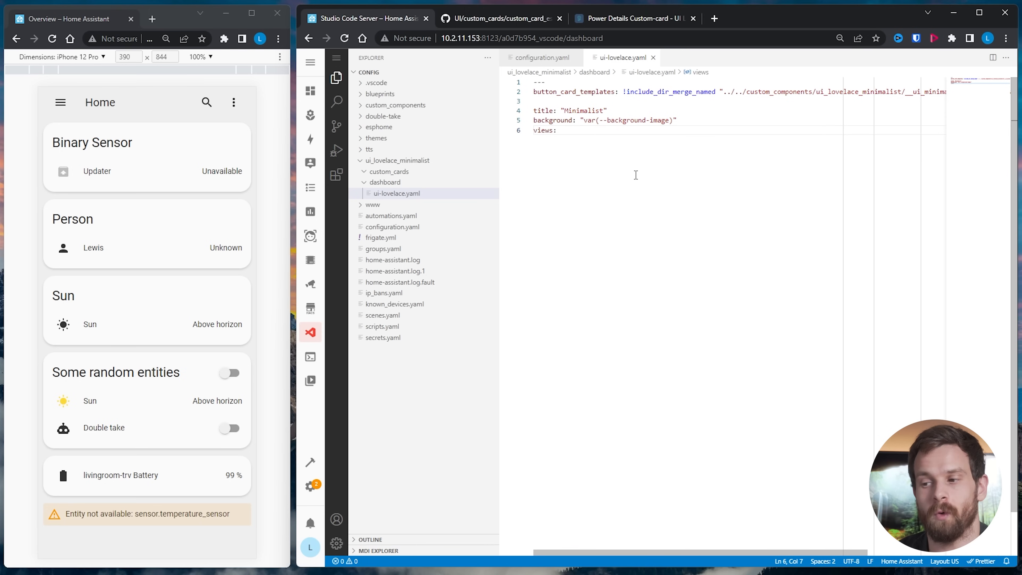
pyautogui.press('Return')
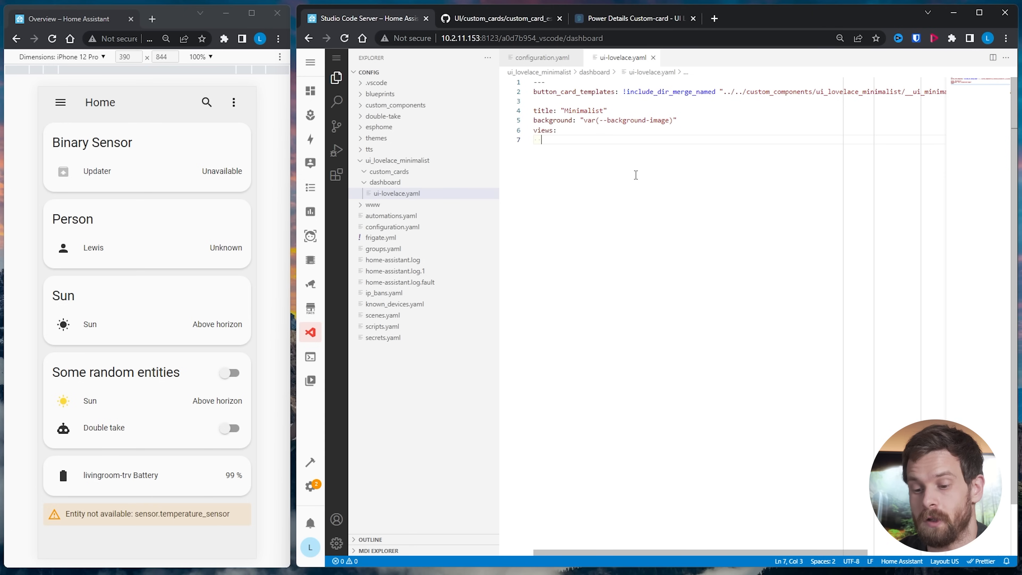
pyautogui.write('!')
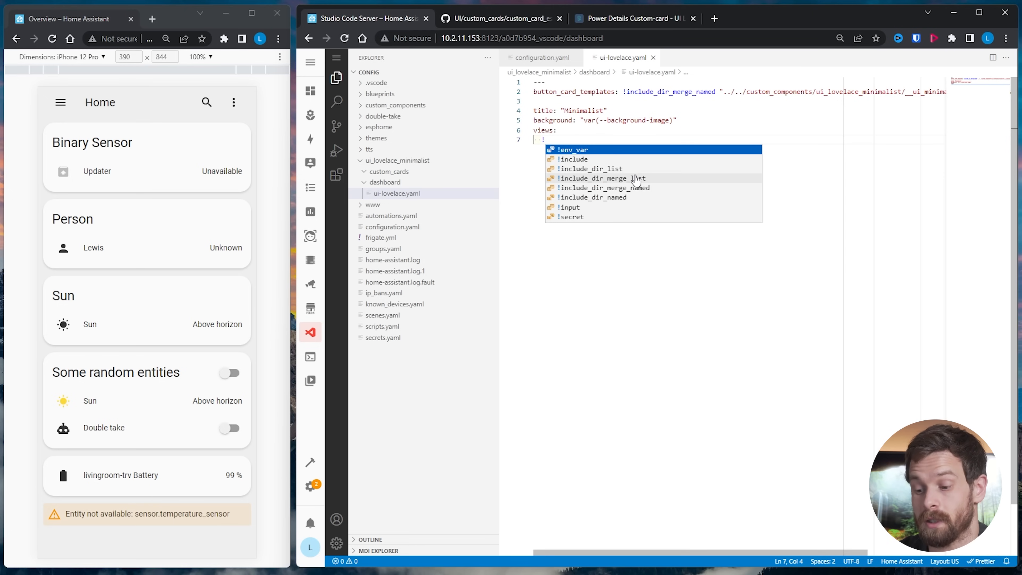
pyautogui.write('include ')
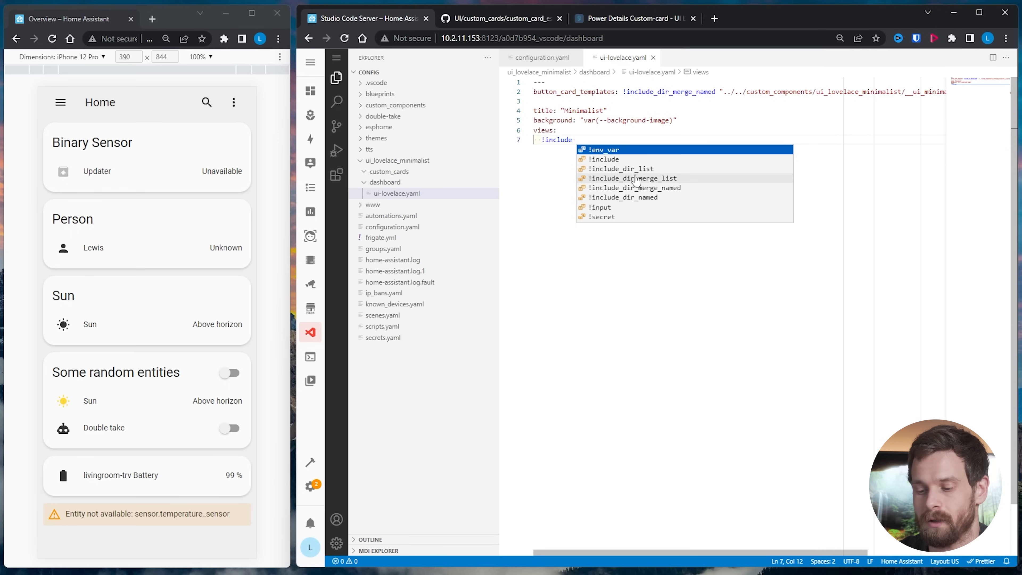
pyautogui.write('views')
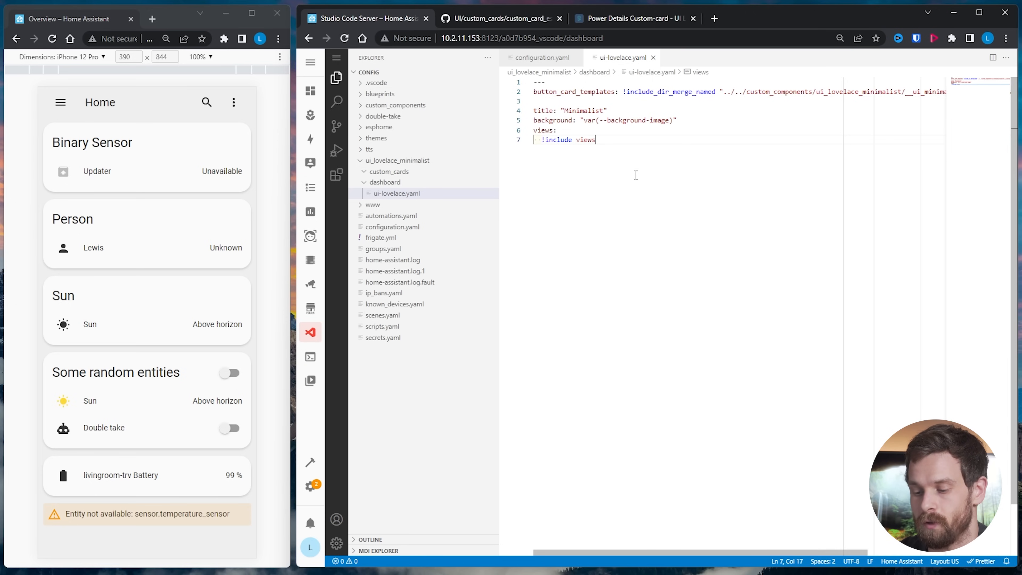
pyautogui.write('/home.yaml')
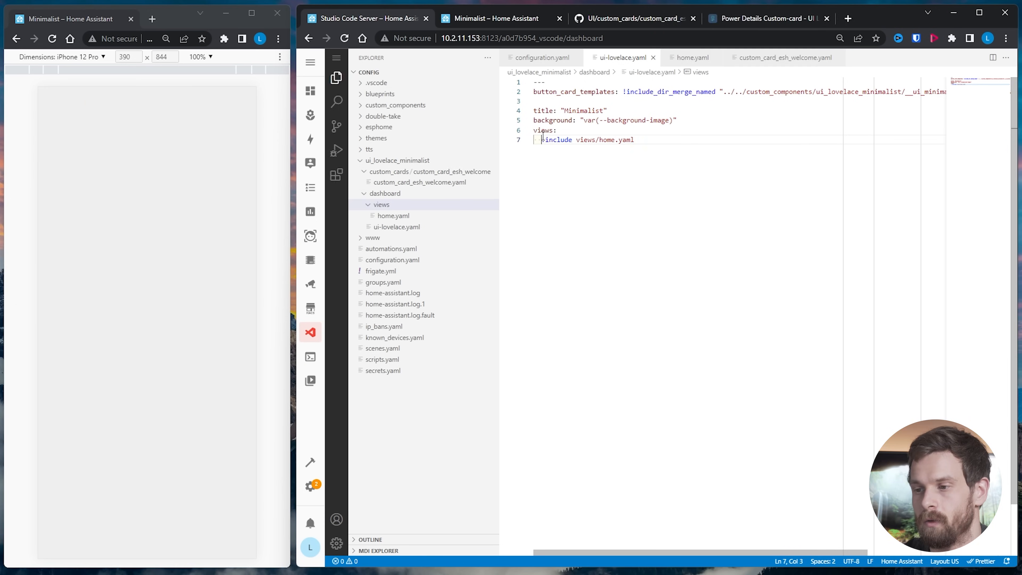
pyautogui.write('-')
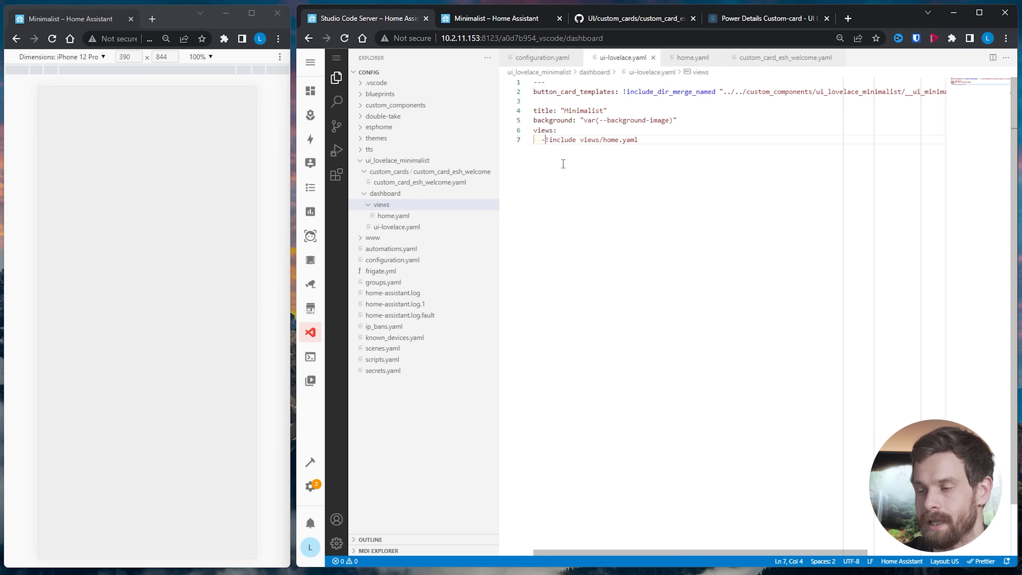
pyautogui.click(660, 138)
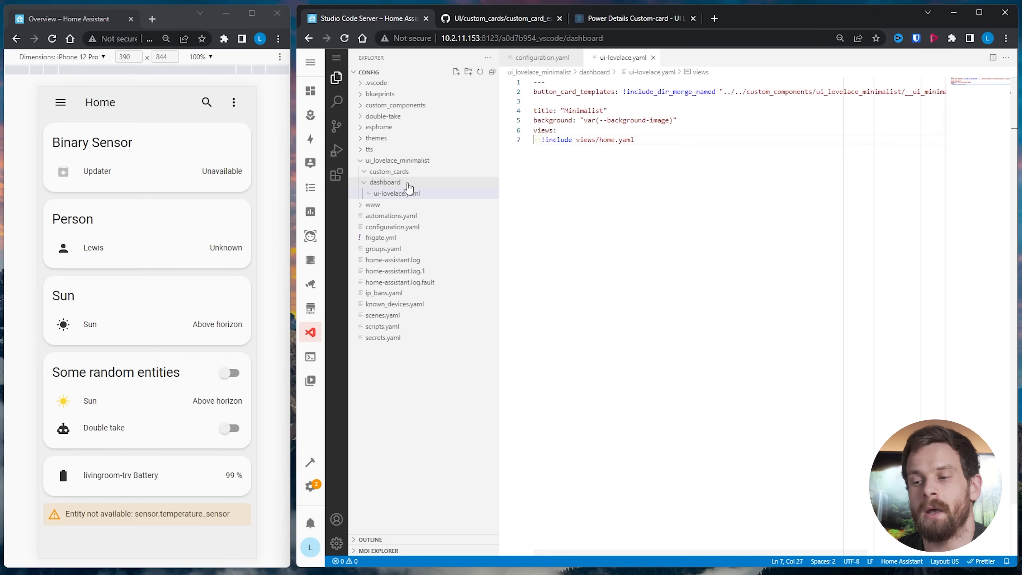
# Create a new folder named views inside the dashboard folder of ui_lovelace_minimalist
pyautogui.click(389, 184)
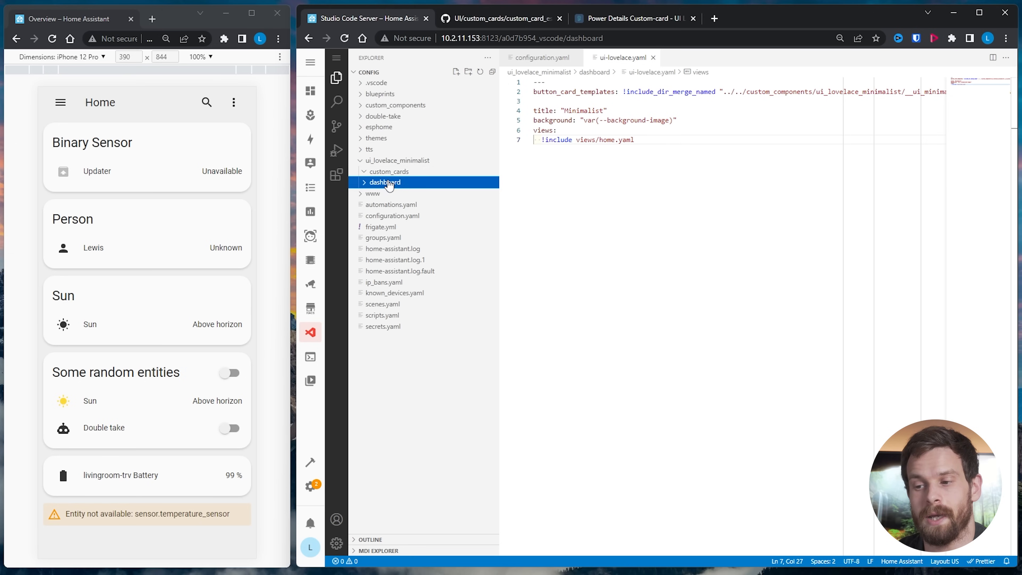
pyautogui.click(389, 184)
pyautogui.rightClick(403, 185)
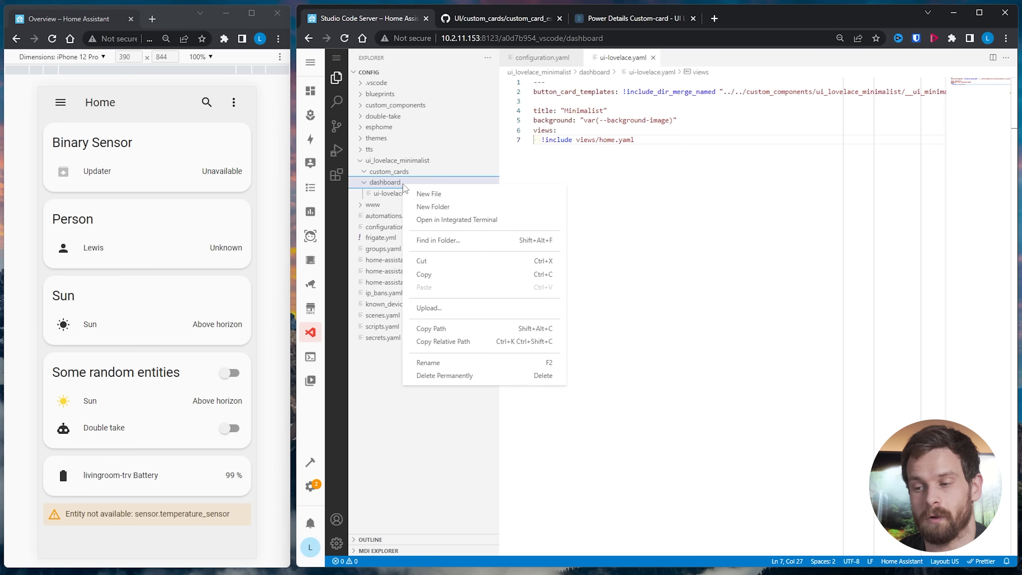
pyautogui.click(433, 206)
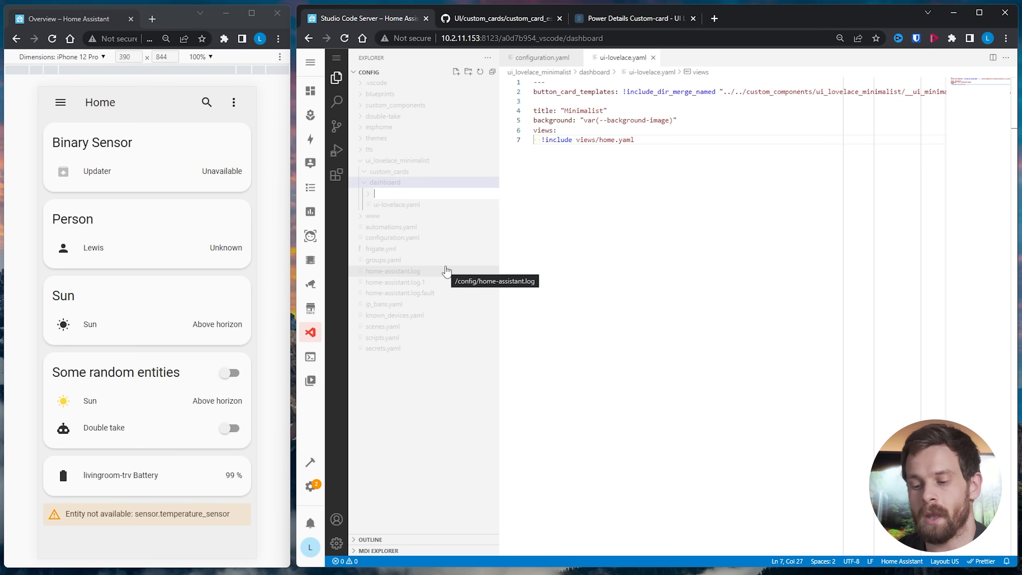
pyautogui.write('views')
pyautogui.press('Return')
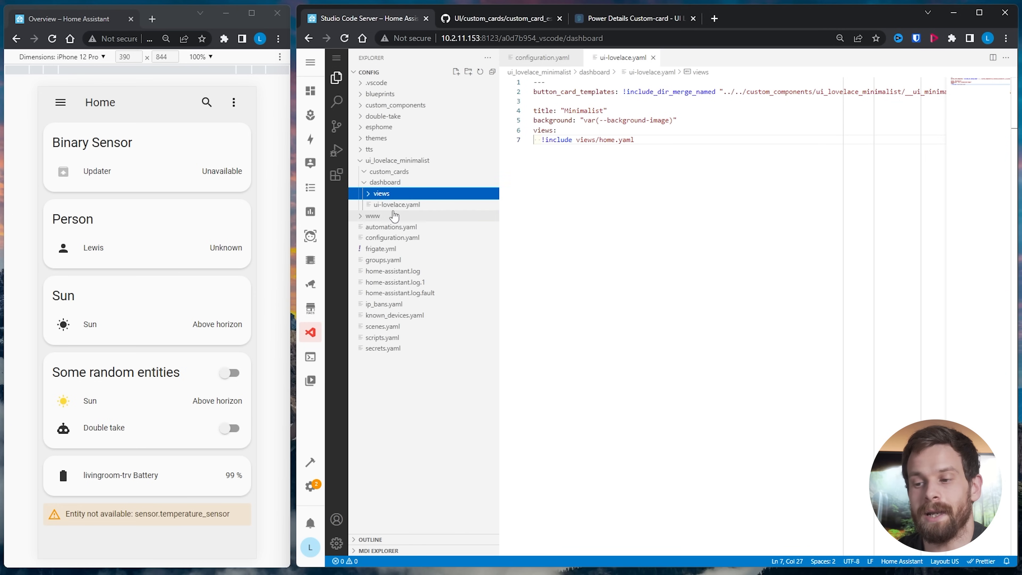
# Create a new file named home.yaml inside the views folder
pyautogui.rightClick(383, 195)
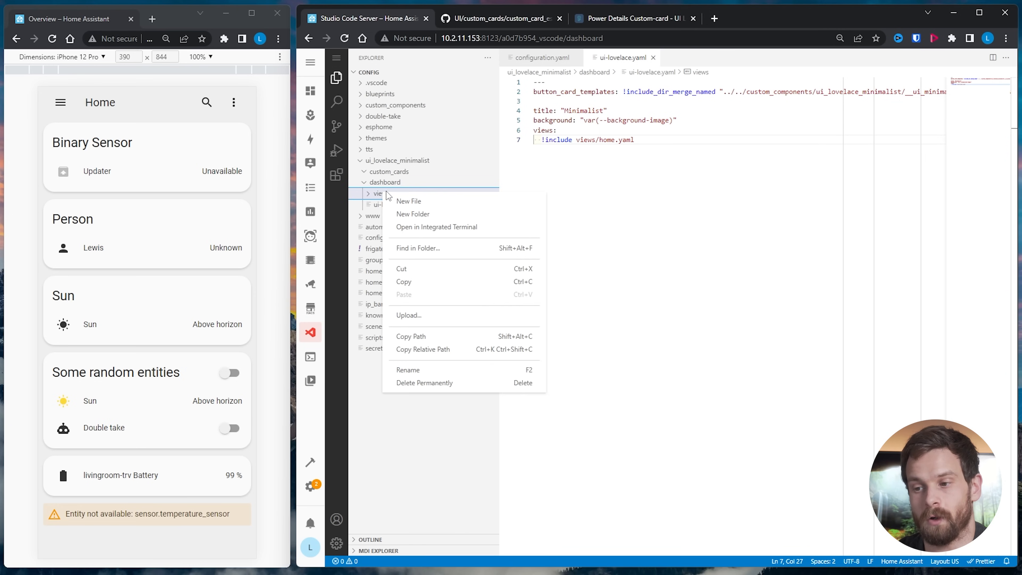
pyautogui.click(430, 201)
pyautogui.write('home.yaml')
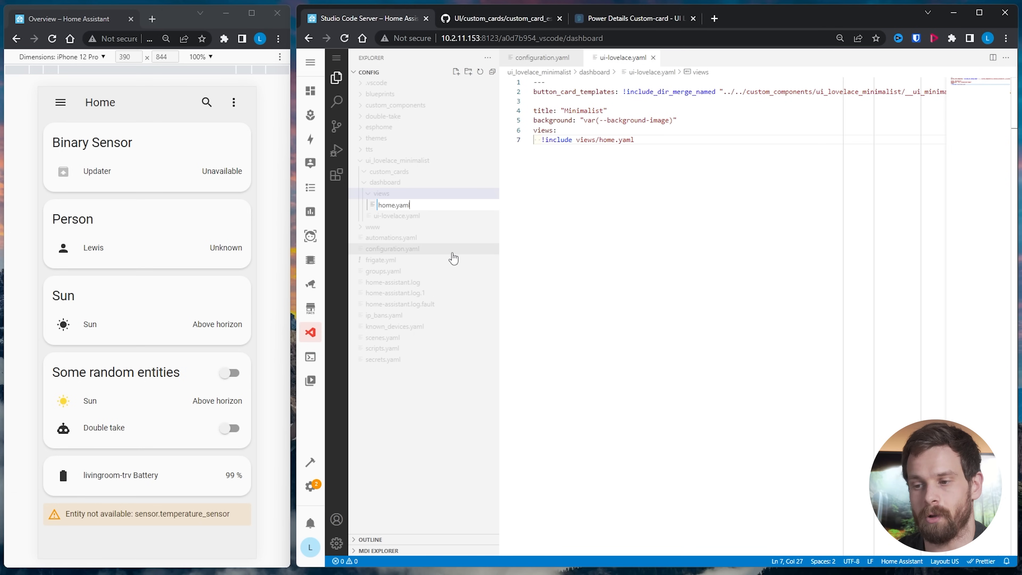
pyautogui.press('Return')
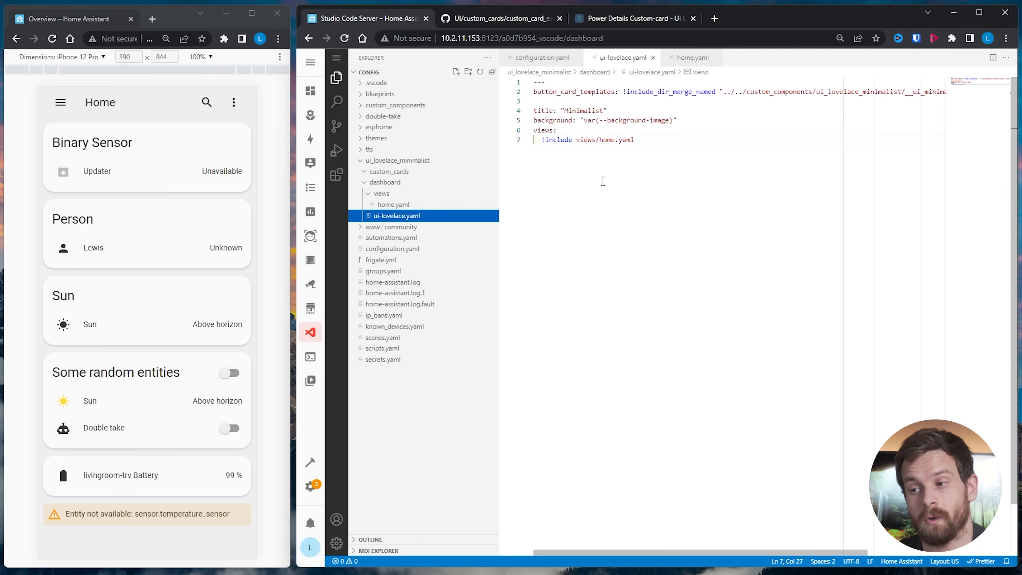
# Open the Minimalist dashboard in the phone-sized preview and refresh it to load the updated configuration
pyautogui.moveTo(634, 139); pyautogui.dragTo(543, 141)
pyautogui.click(61, 102)
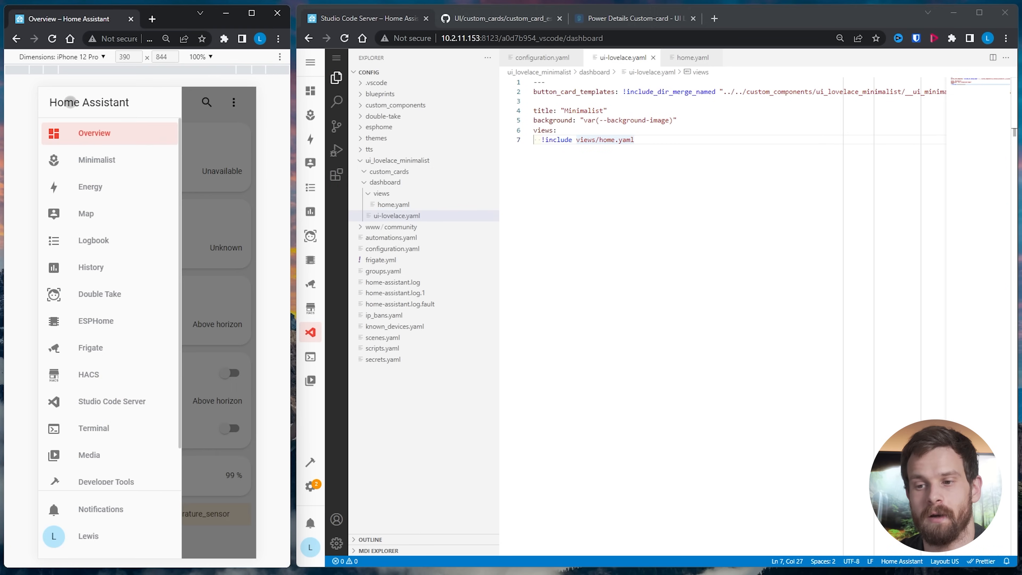
pyautogui.click(98, 159)
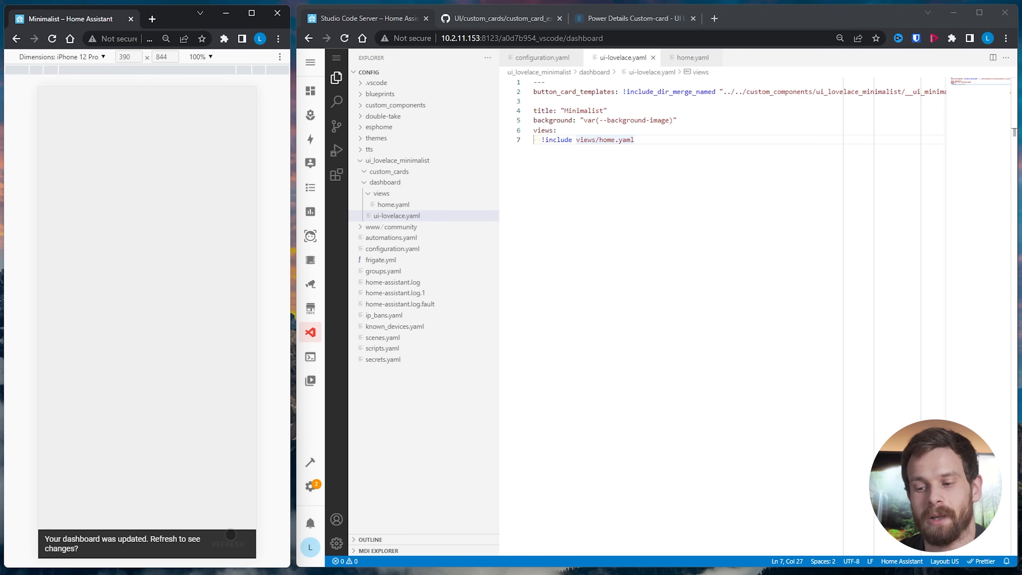
pyautogui.click(230, 545)
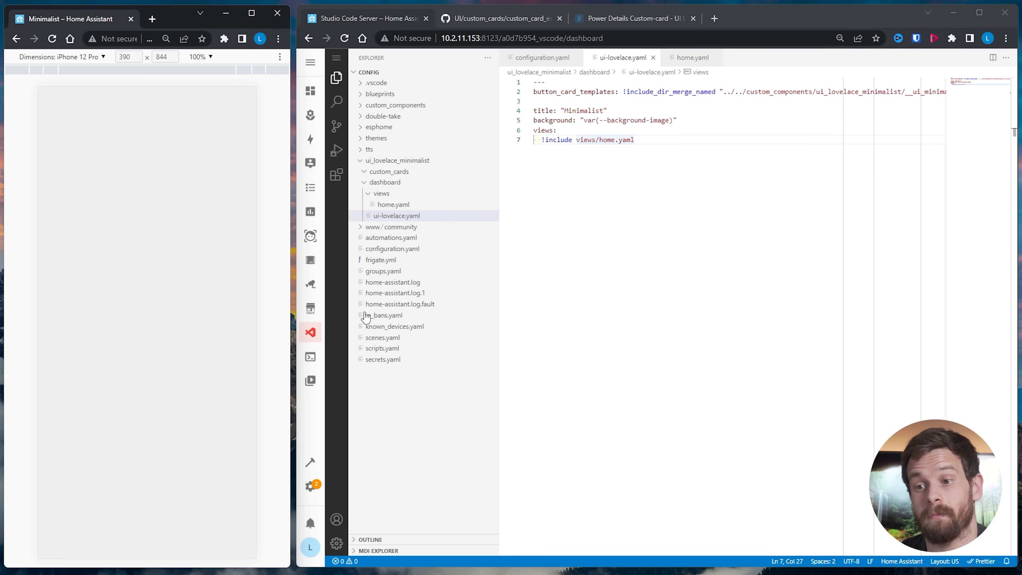
# Open home.yaml in the views folder, enter title: "Home" and begin a path entry on the line below
pyautogui.click(651, 145)
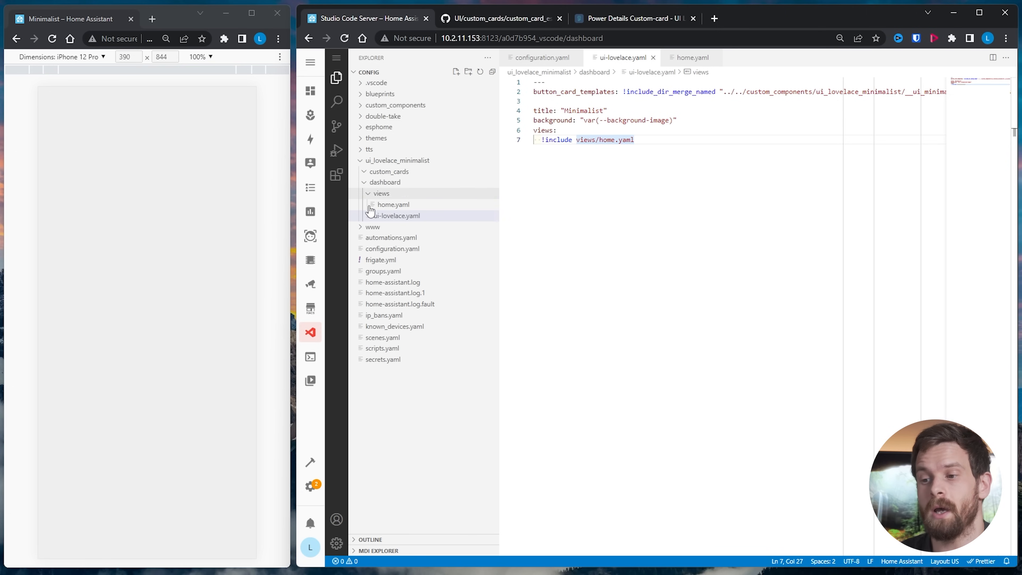
pyautogui.click(402, 206)
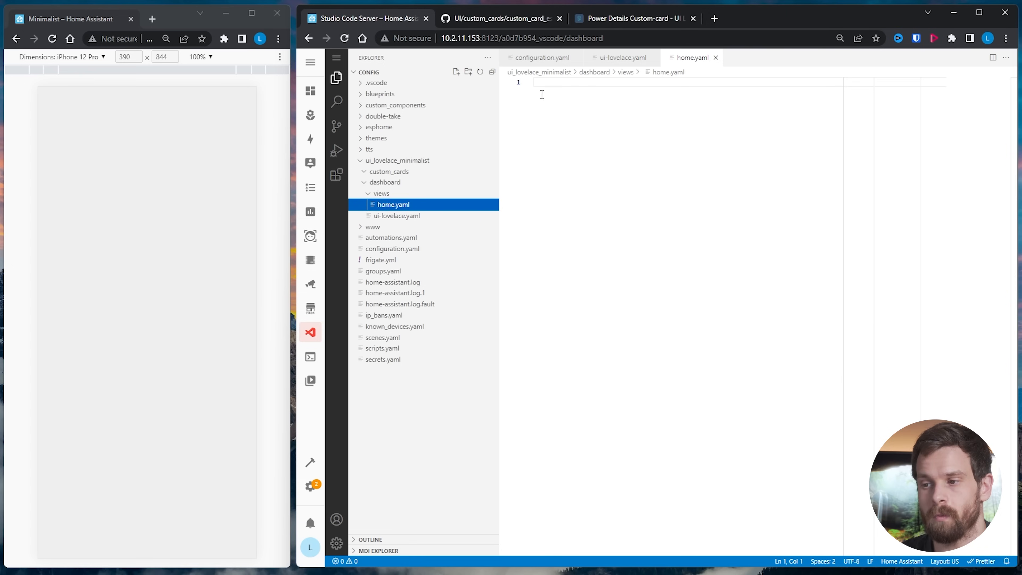
pyautogui.click(581, 84)
pyautogui.write('t')
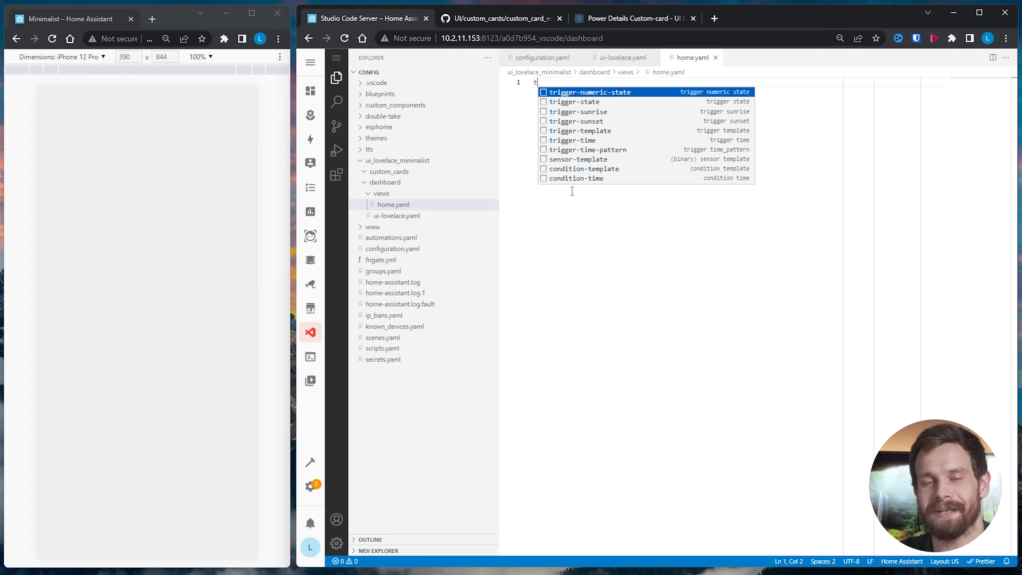
pyautogui.write('itle:')
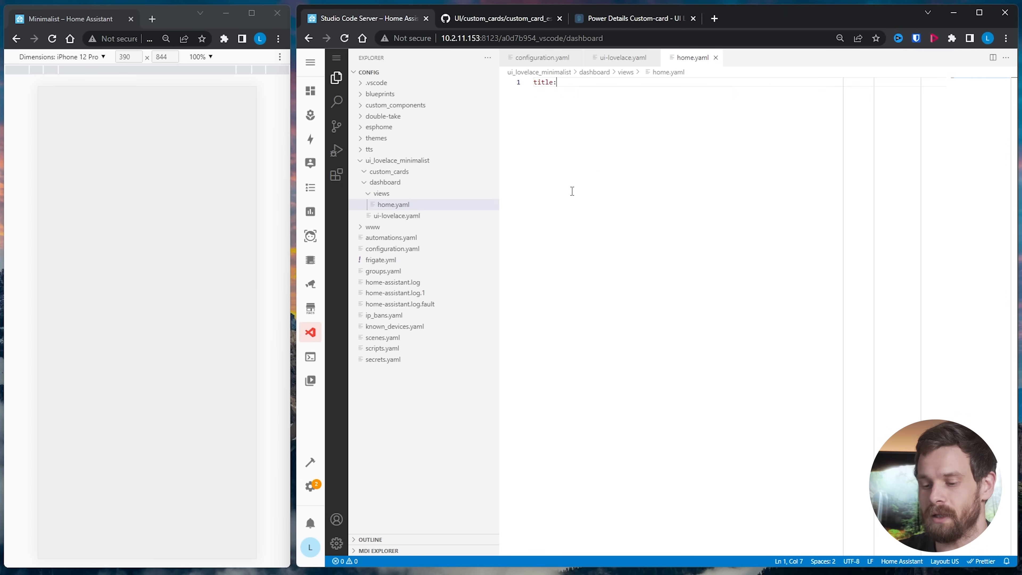
pyautogui.write(' "Home"')
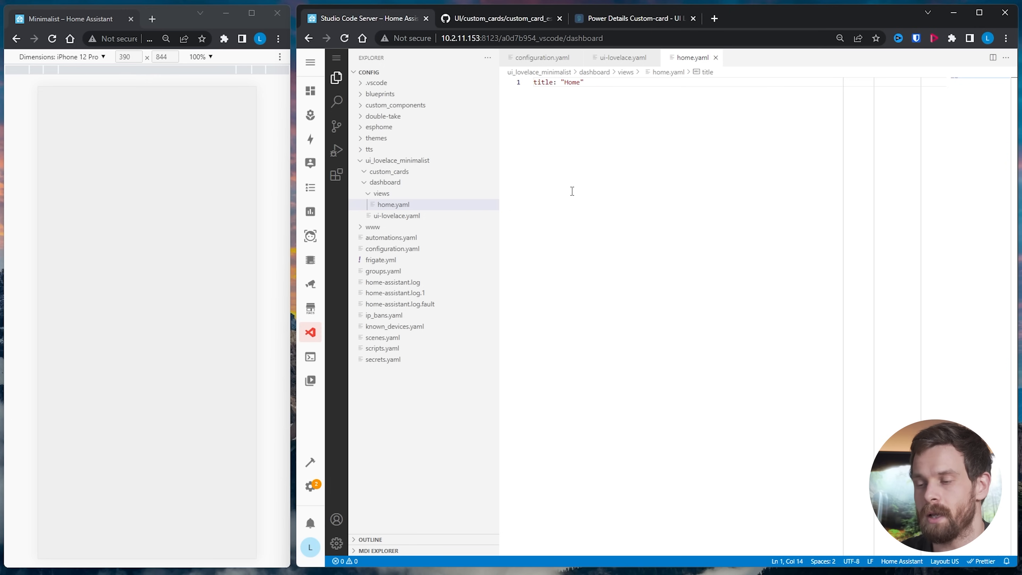
pyautogui.press('Return')
pyautogui.write('path')
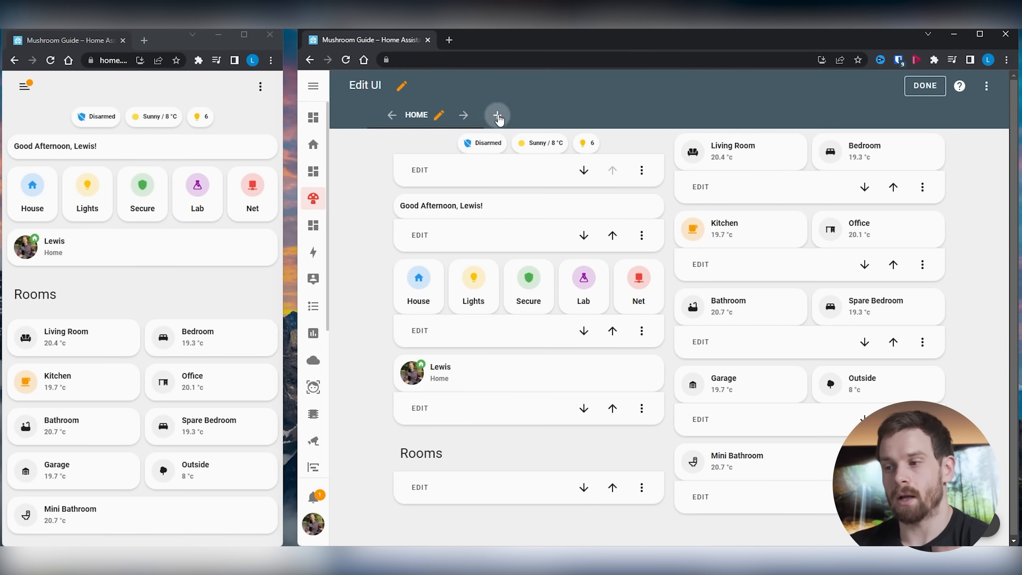
# Switch to the Mushroom Guide dashboard and add a new view titled Office with the URL office, then save it
pyautogui.click(498, 115)
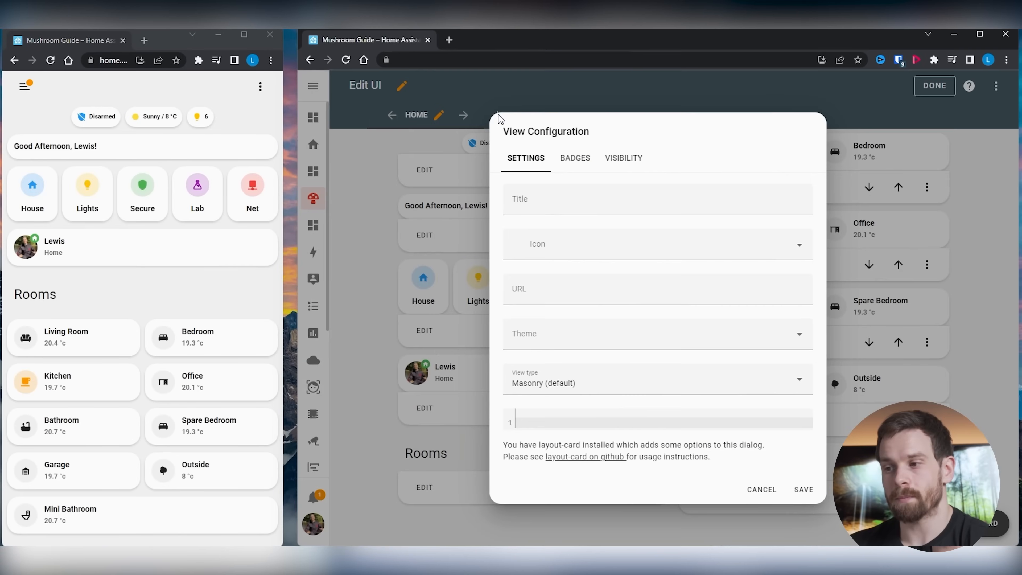
pyautogui.click(609, 201)
pyautogui.write('Office')
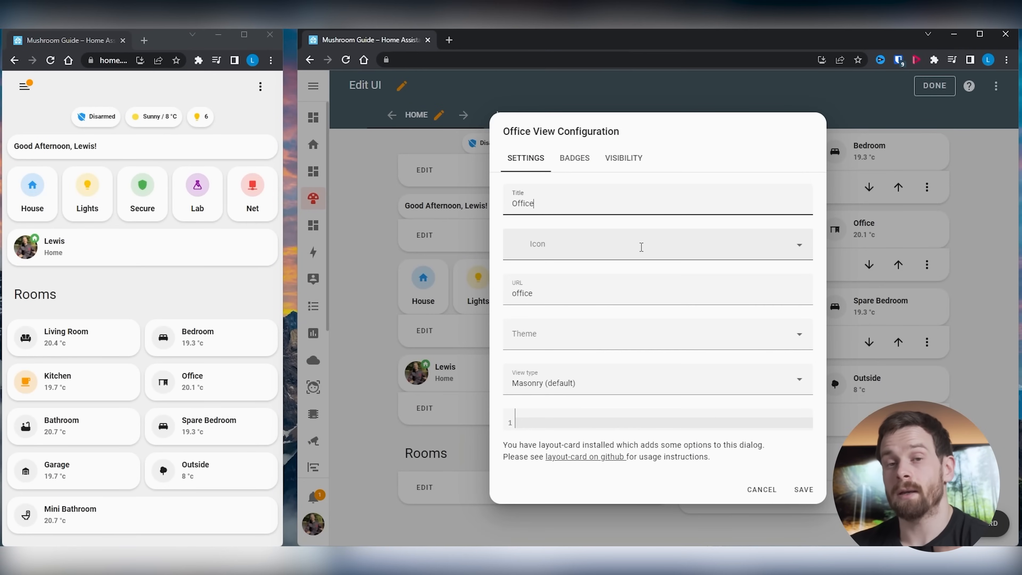
pyautogui.click(546, 293)
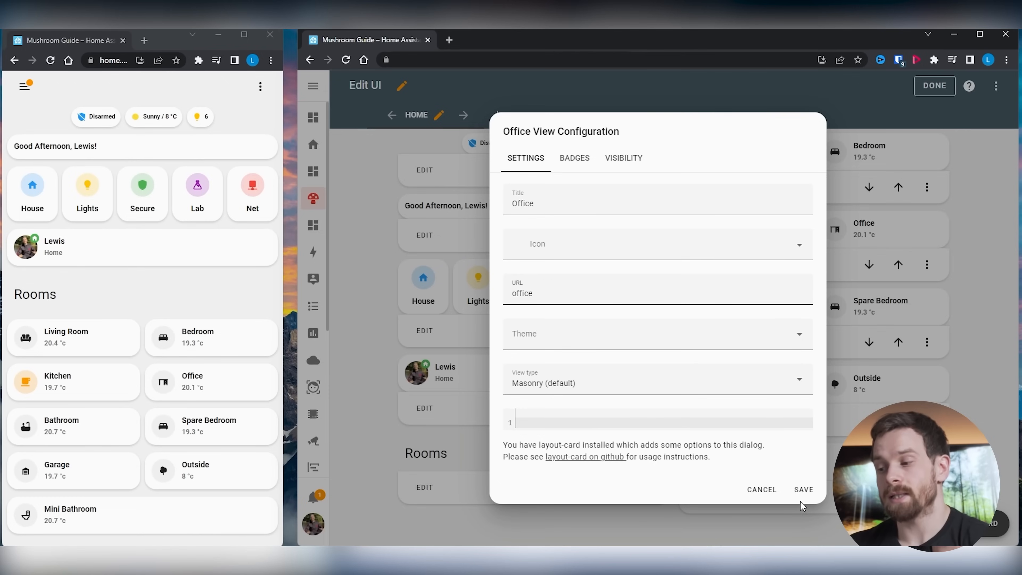
pyautogui.click(803, 499)
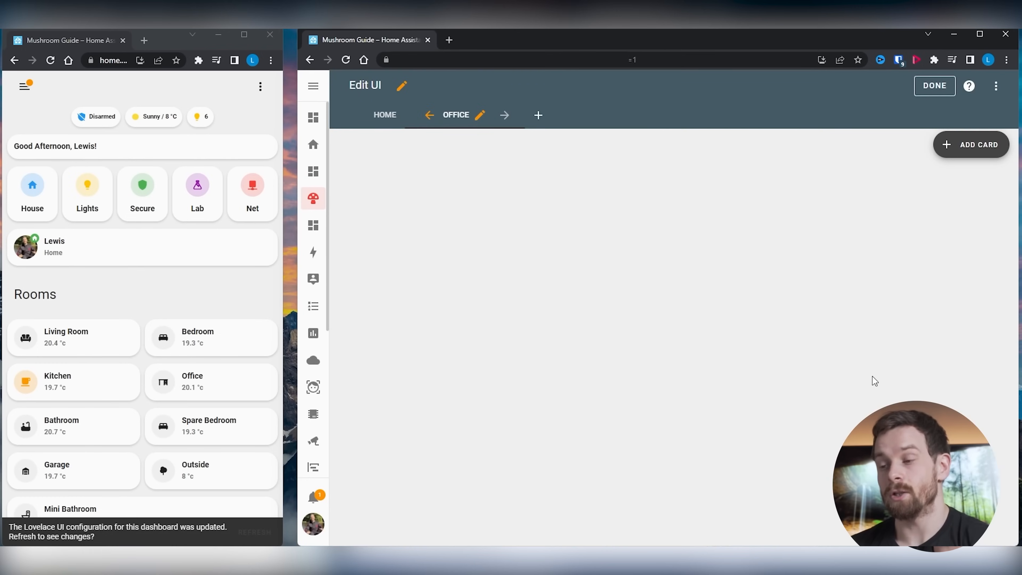
pyautogui.click(228, 388)
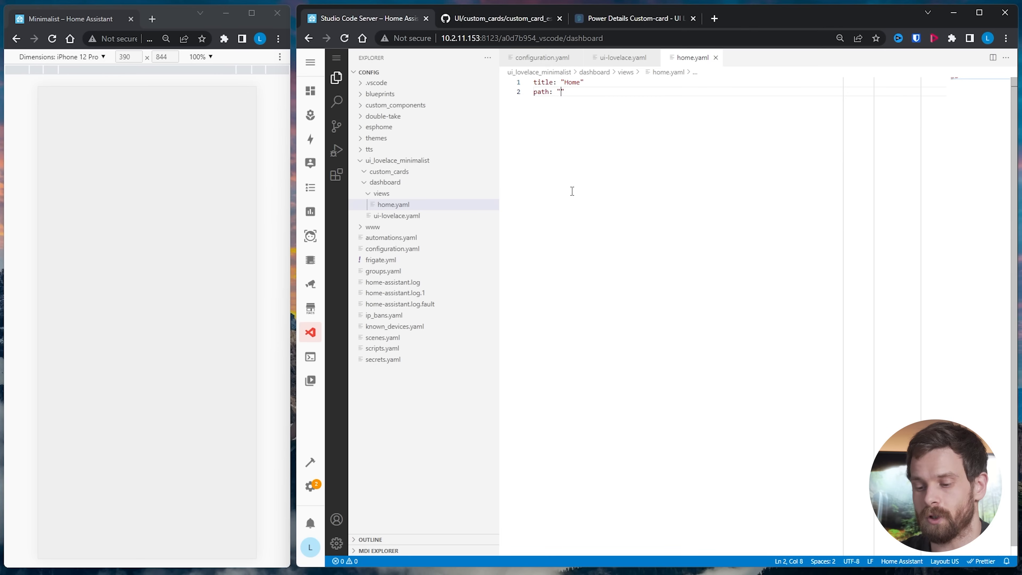
# Back in home.yaml, set the path to "home" and add a cards: key with a new line below it
pyautogui.write('home"')
pyautogui.press('Return')
pyautogui.write('cards:')
pyautogui.press('Return')
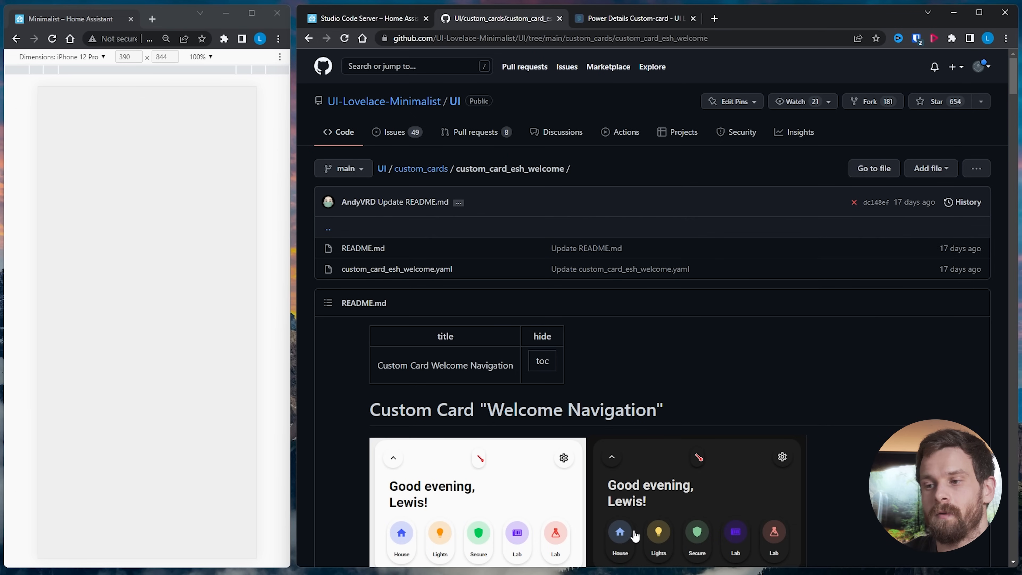
# Create a folder named custom_card_esh_welcome inside custom_cards in Studio Code Server, matching the welcome card's folder name on GitHub
pyautogui.scroll(-4, 635, 537)
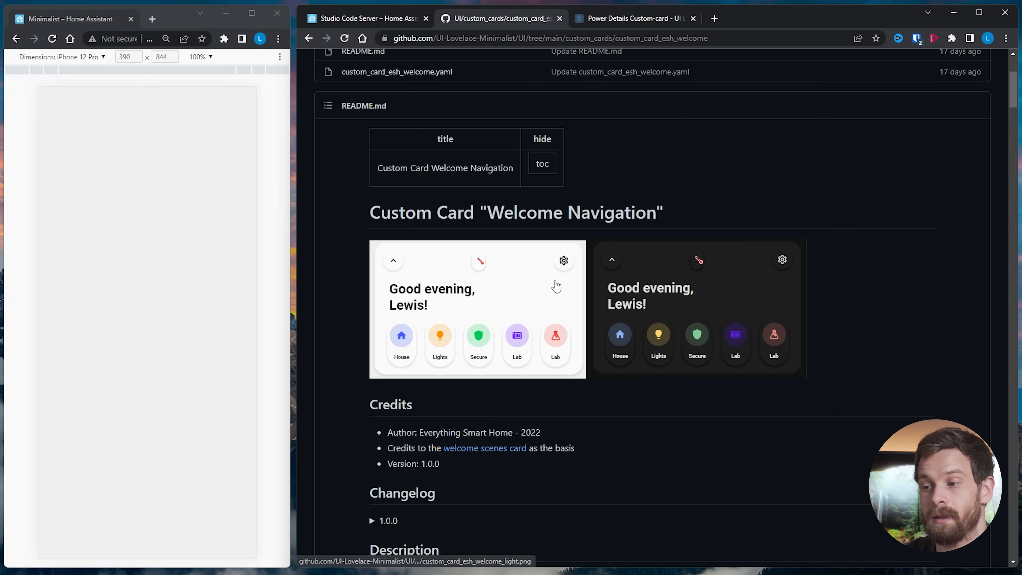
pyautogui.scroll(1, 466, 322)
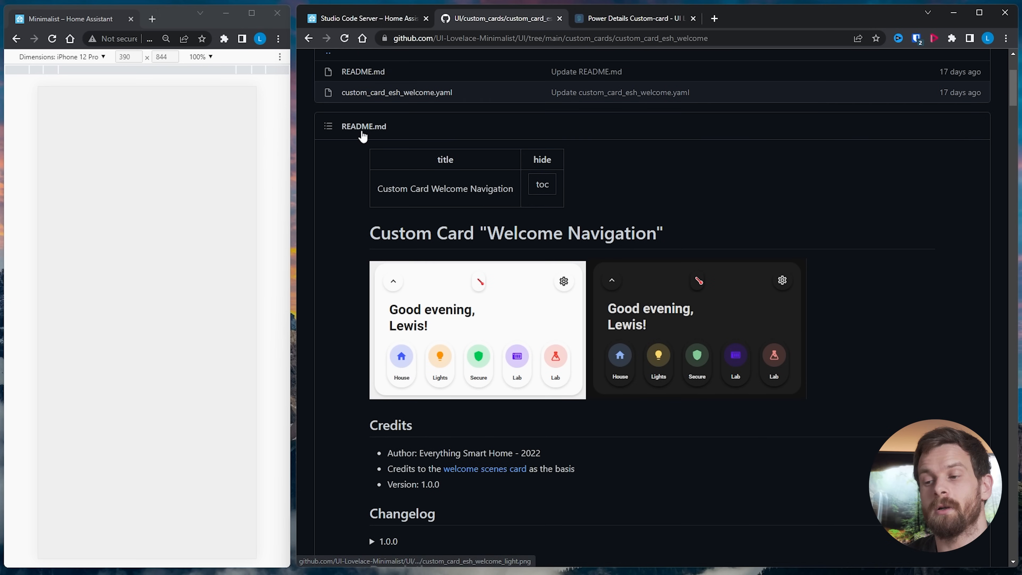
pyautogui.click(382, 21)
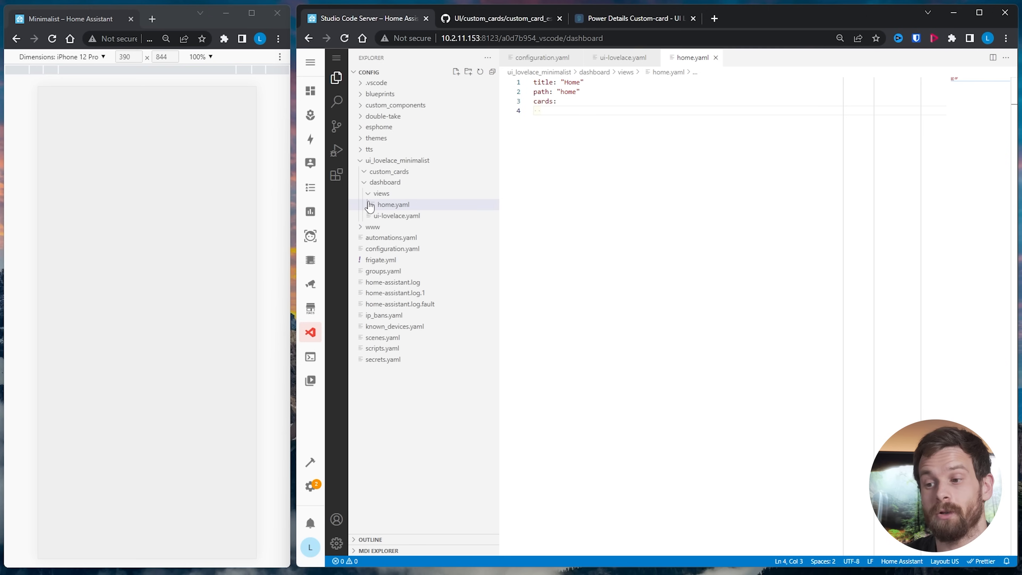
pyautogui.click(391, 173)
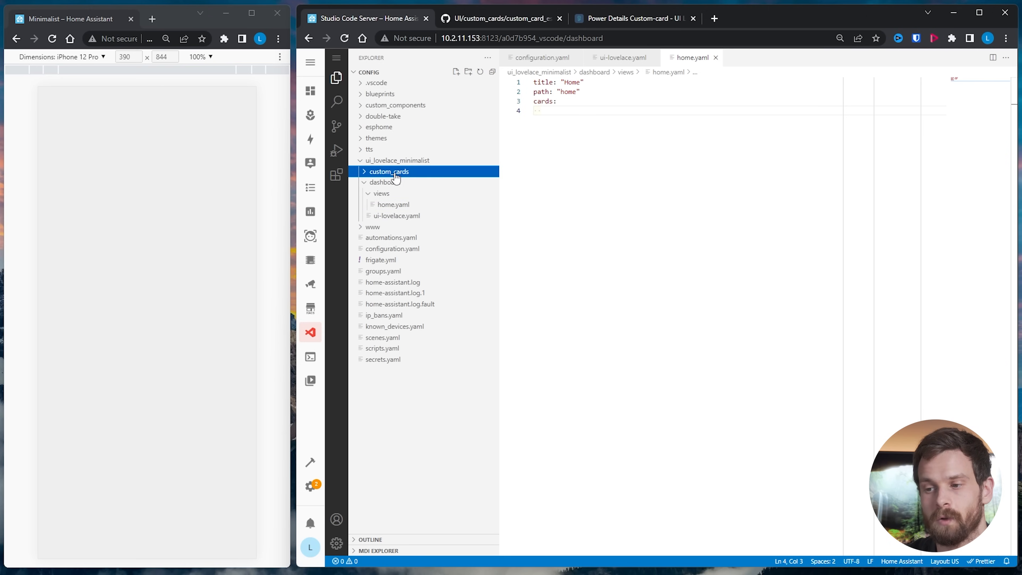
pyautogui.rightClick(396, 177)
pyautogui.click(453, 196)
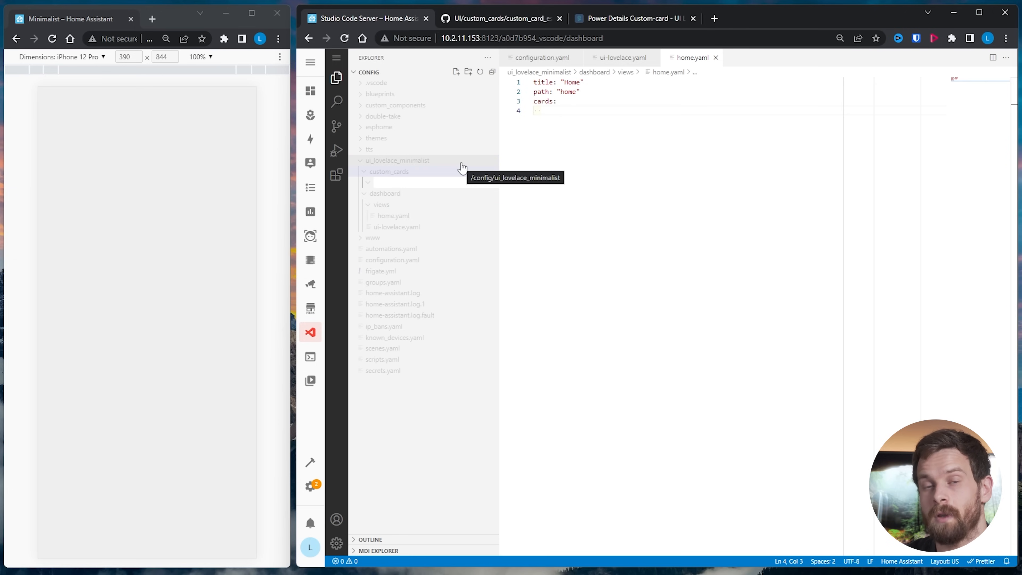
pyautogui.write('cu')
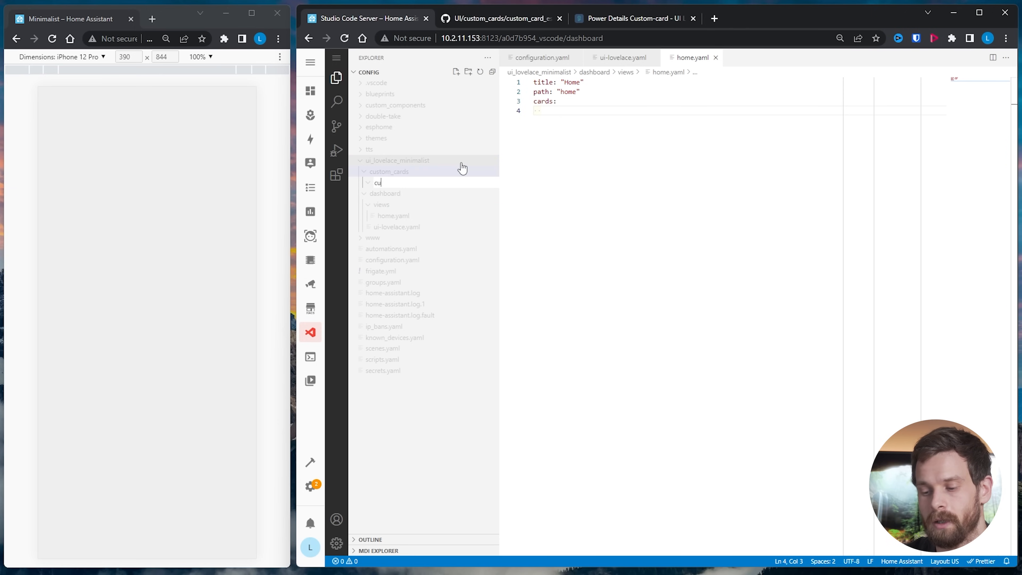
pyautogui.write('stom_card_')
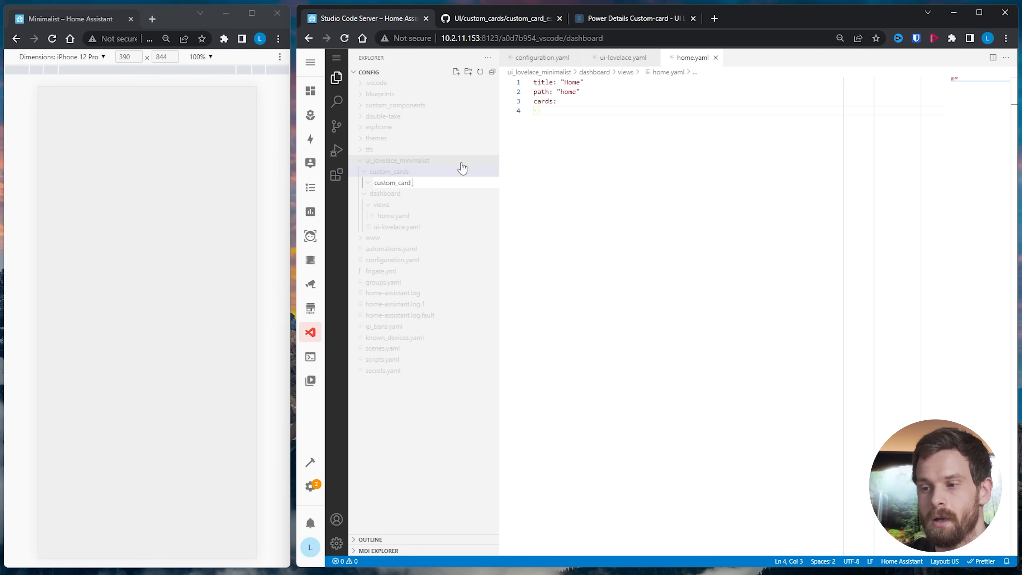
pyautogui.write('esh_welcome')
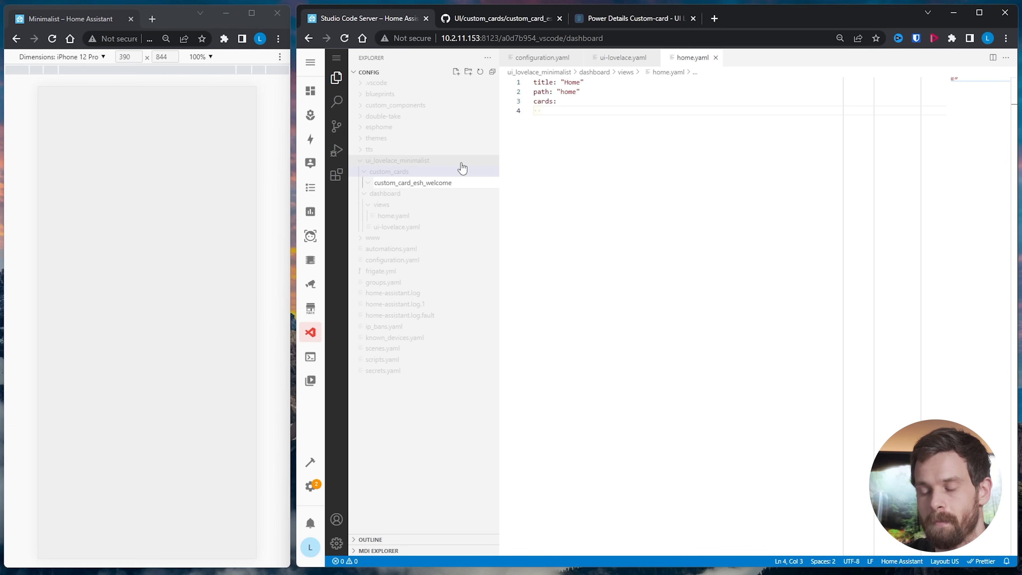
pyautogui.press('Return')
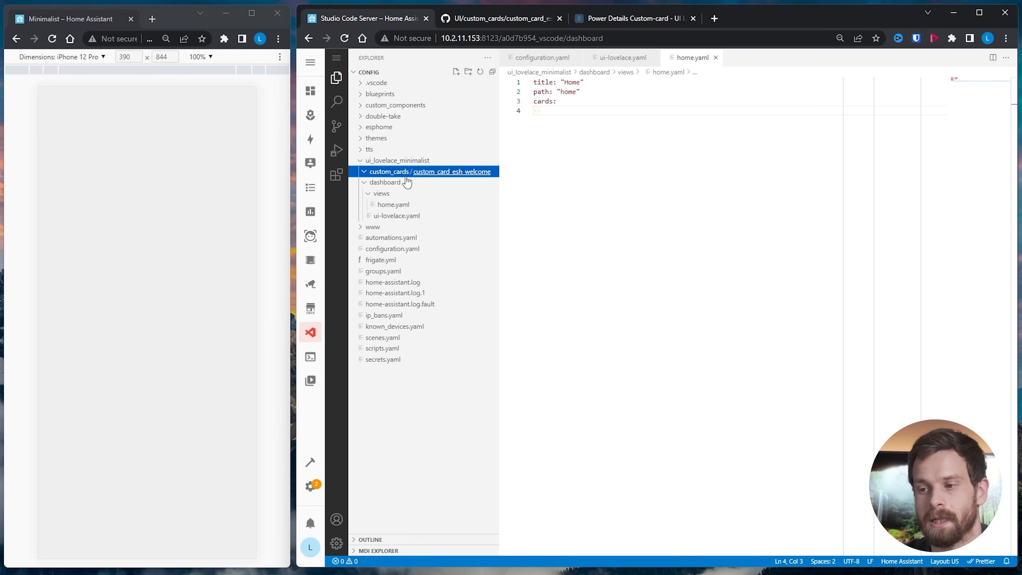
# Create a new file named custom_card_esh_welcome.yaml inside the custom_card_esh_welcome folder
pyautogui.rightClick(456, 176)
pyautogui.click(462, 186)
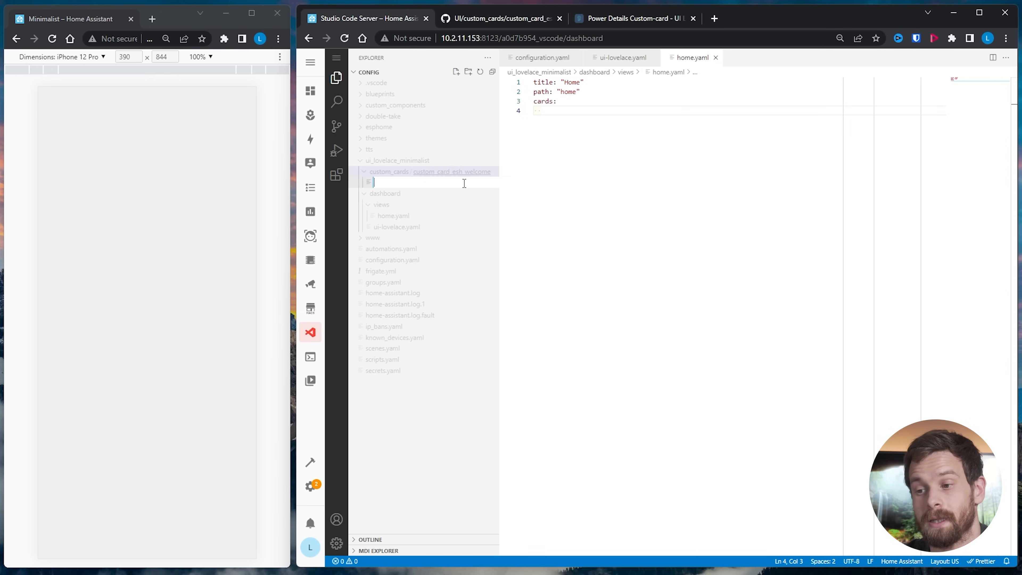
pyautogui.write('custom')
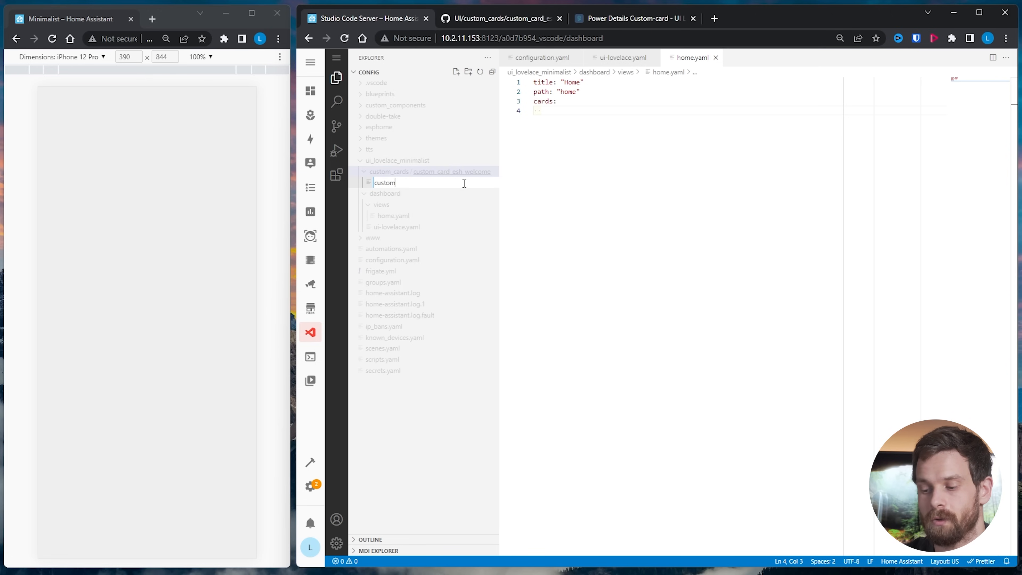
pyautogui.write('_card_esh')
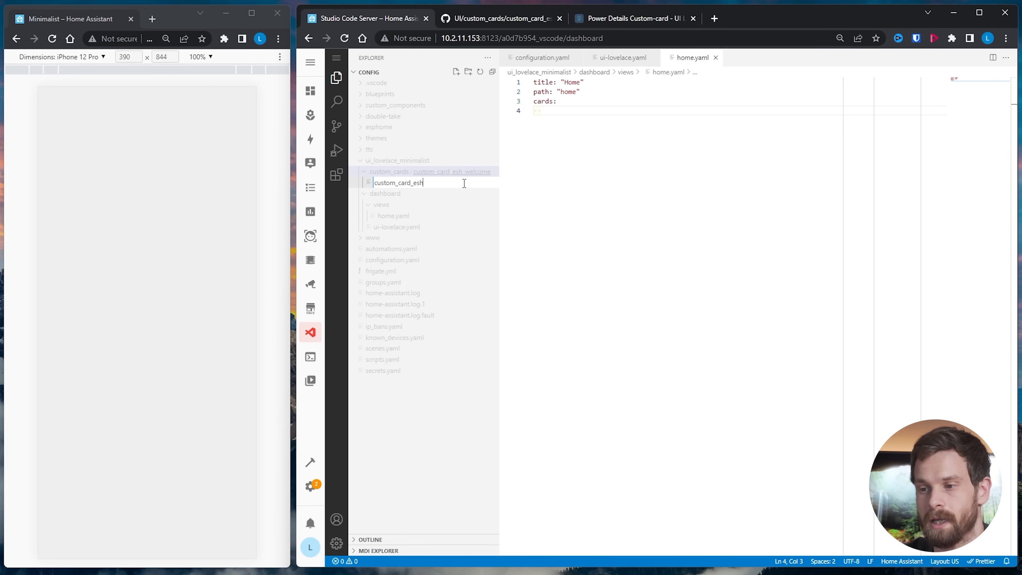
pyautogui.write('_welcome')
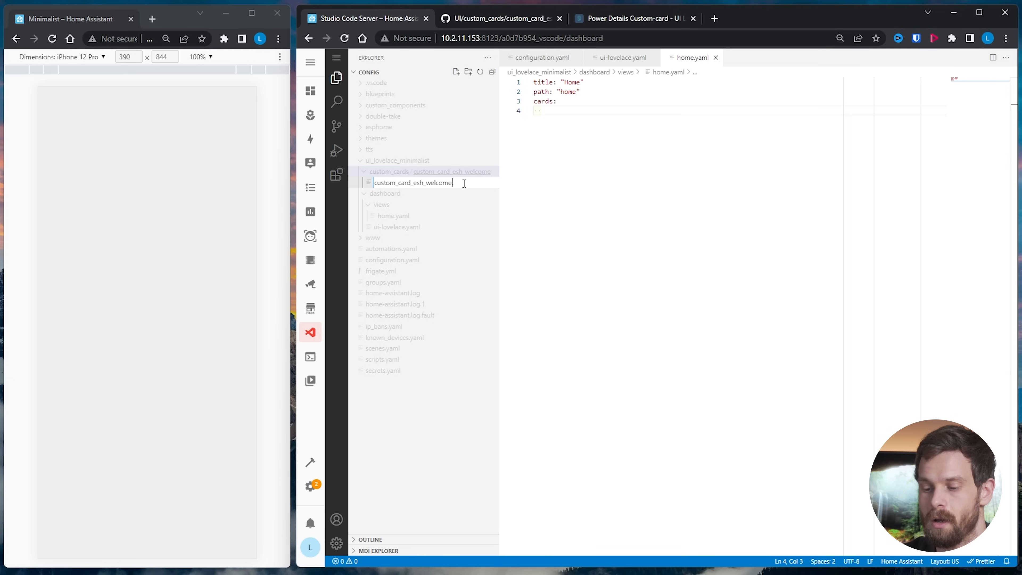
pyautogui.write('.yaml')
pyautogui.press('Return')
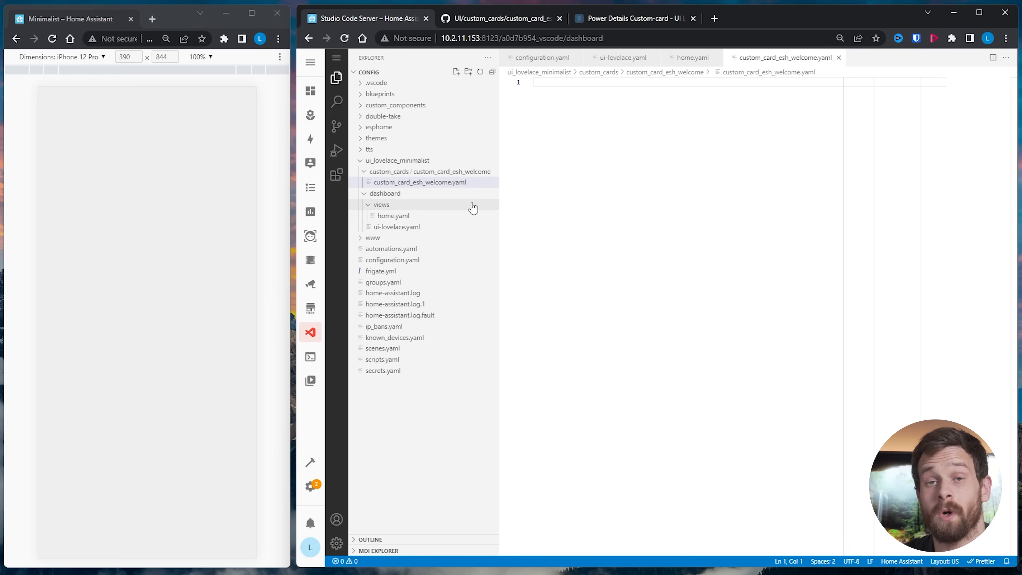
# Copy the full code of custom_card_esh_welcome.yaml from the GitHub repository into the empty file of the same name in Studio Code Server
pyautogui.click(500, 20)
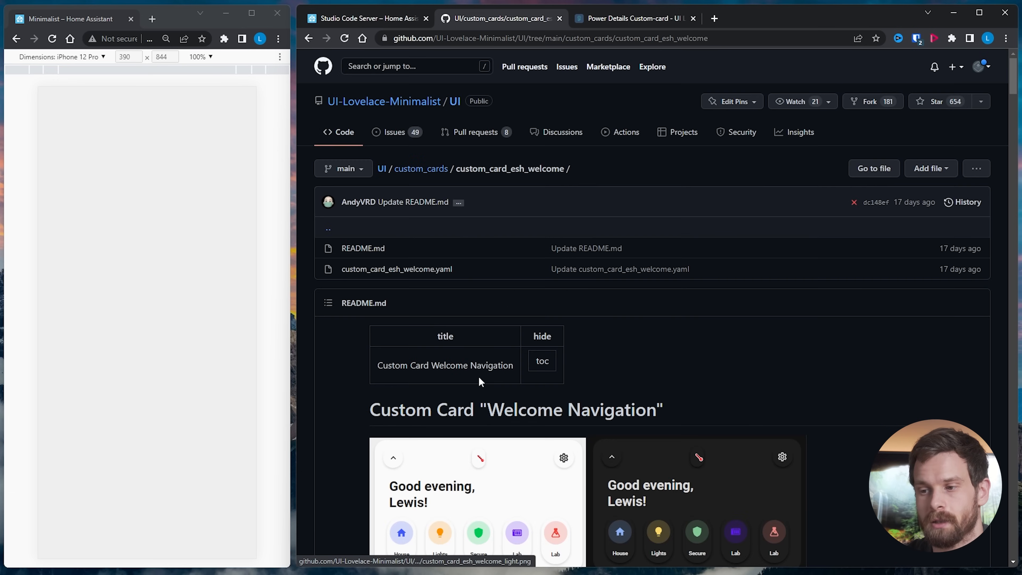
pyautogui.moveTo(454, 269); pyautogui.dragTo(326, 283)
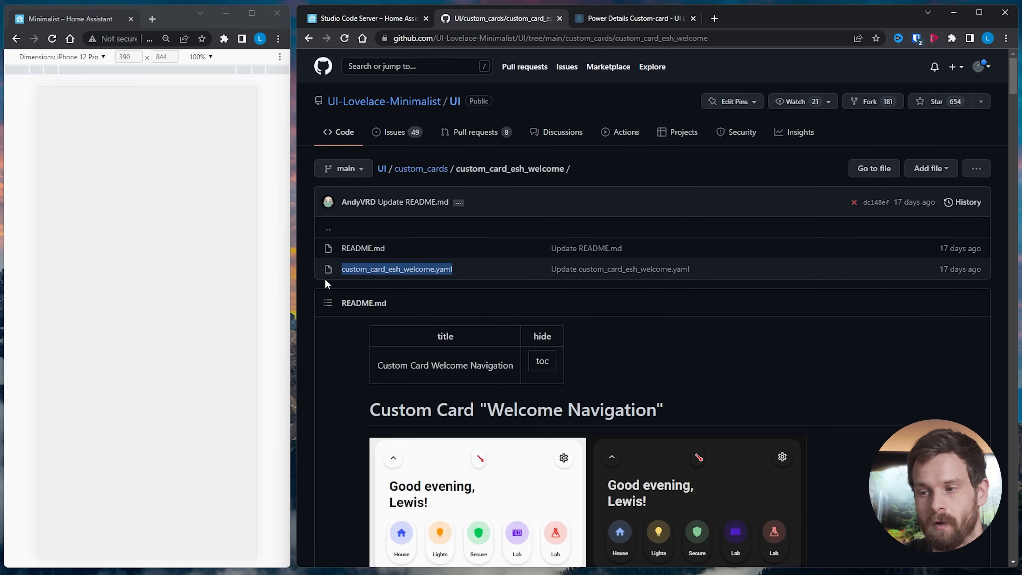
pyautogui.moveTo(582, 171); pyautogui.dragTo(449, 173)
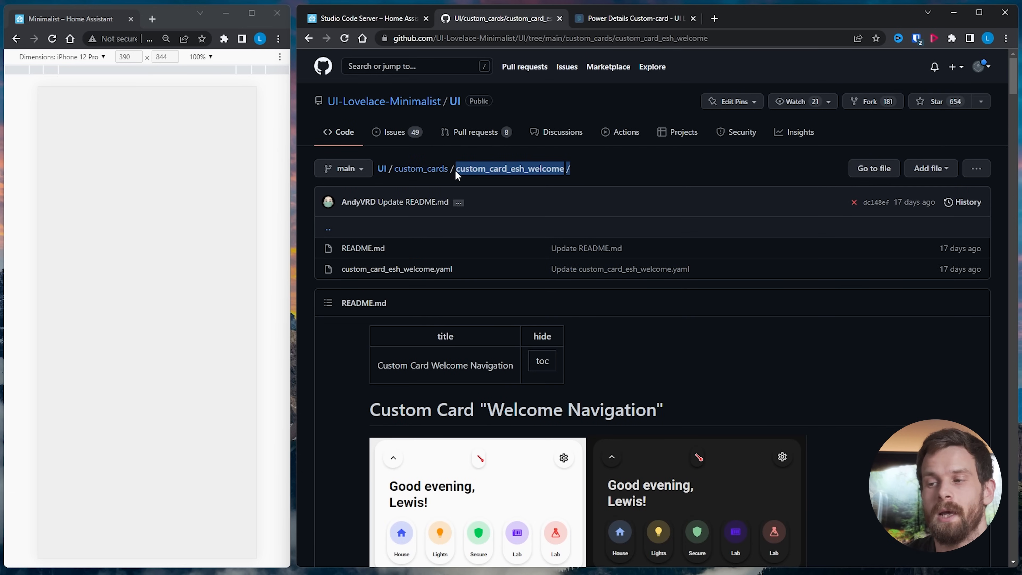
pyautogui.click(424, 271)
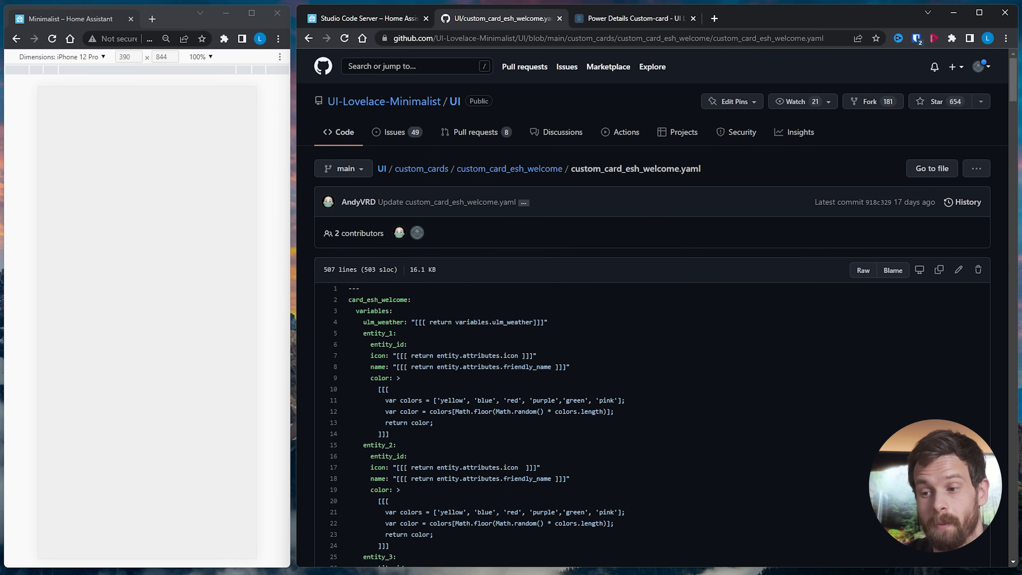
pyautogui.moveTo(349, 288); pyautogui.dragTo(428, 481)
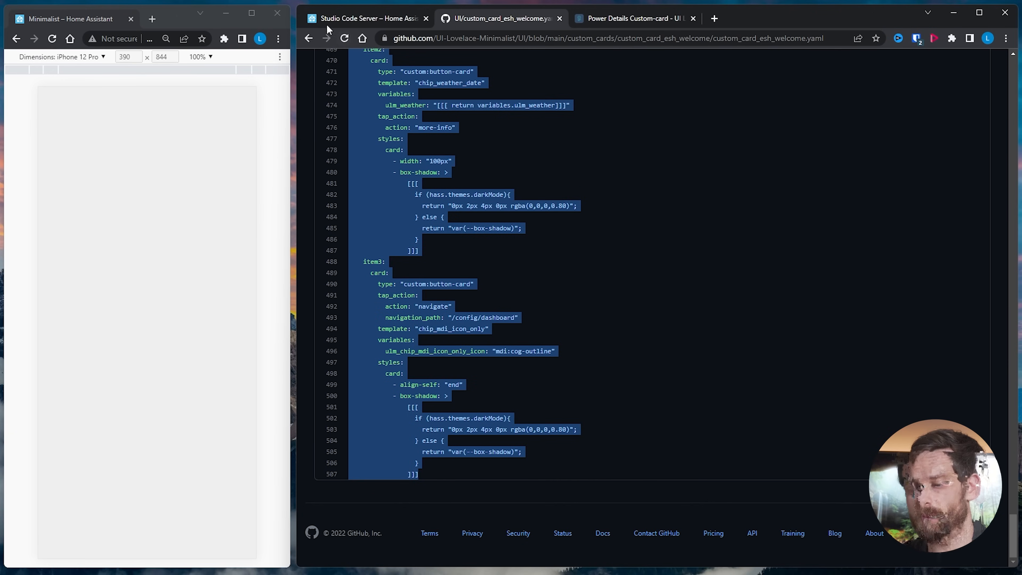
pyautogui.click(351, 20)
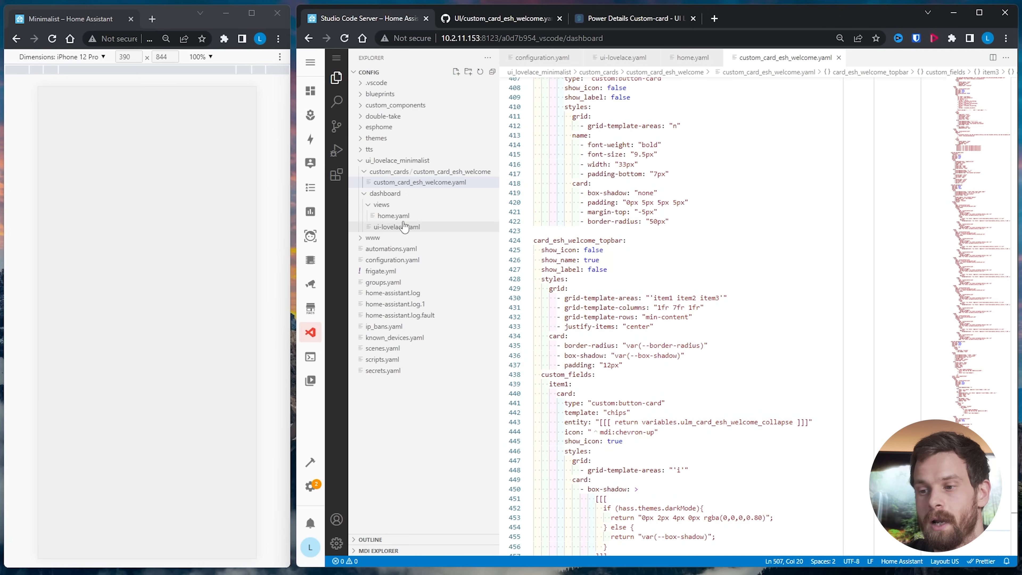
# Open home.yaml for editing, then copy the complete Usage example from the welcome card's README on GitHub
pyautogui.click(418, 219)
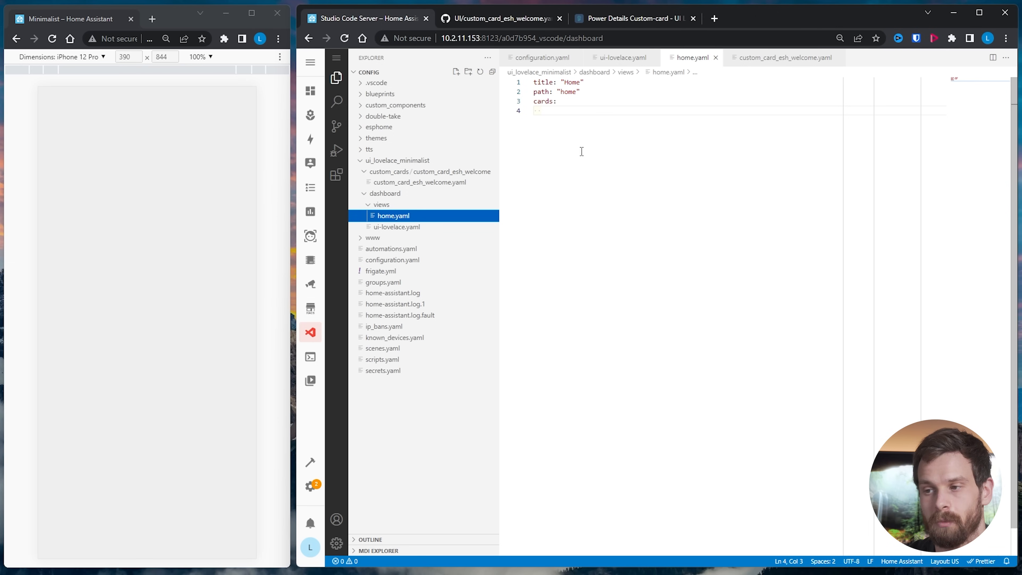
pyautogui.click(485, 21)
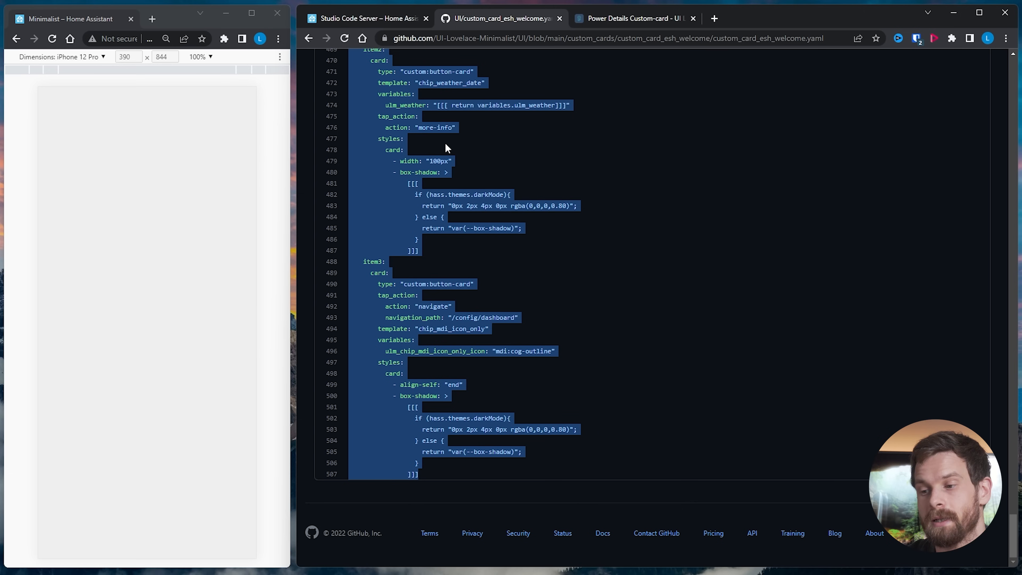
pyautogui.click(308, 38)
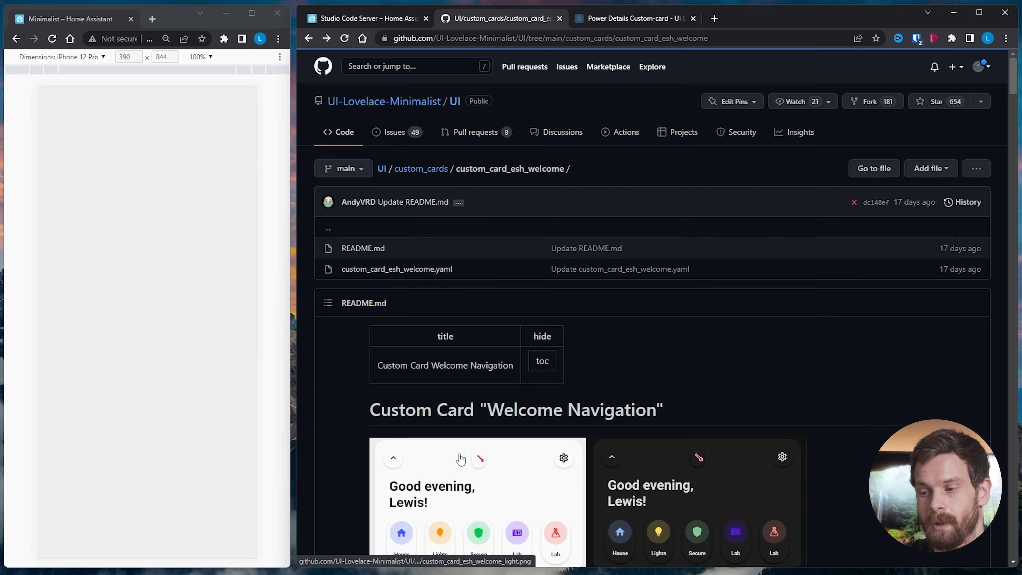
pyautogui.scroll(-8, 461, 457)
pyautogui.scroll(-15, 461, 459)
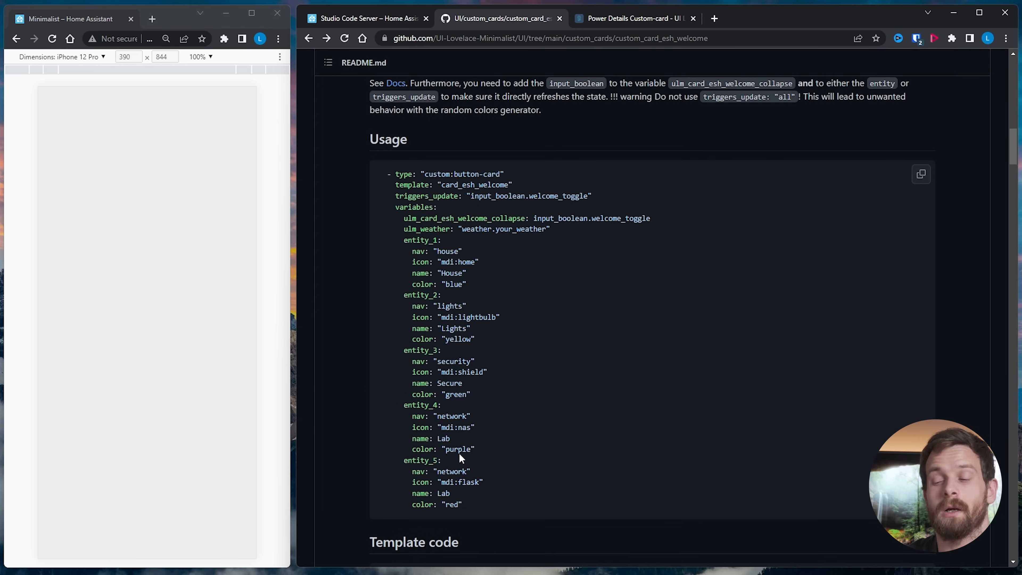
pyautogui.moveTo(463, 508); pyautogui.dragTo(374, 178)
pyautogui.hotkey('ctrl', 'c')
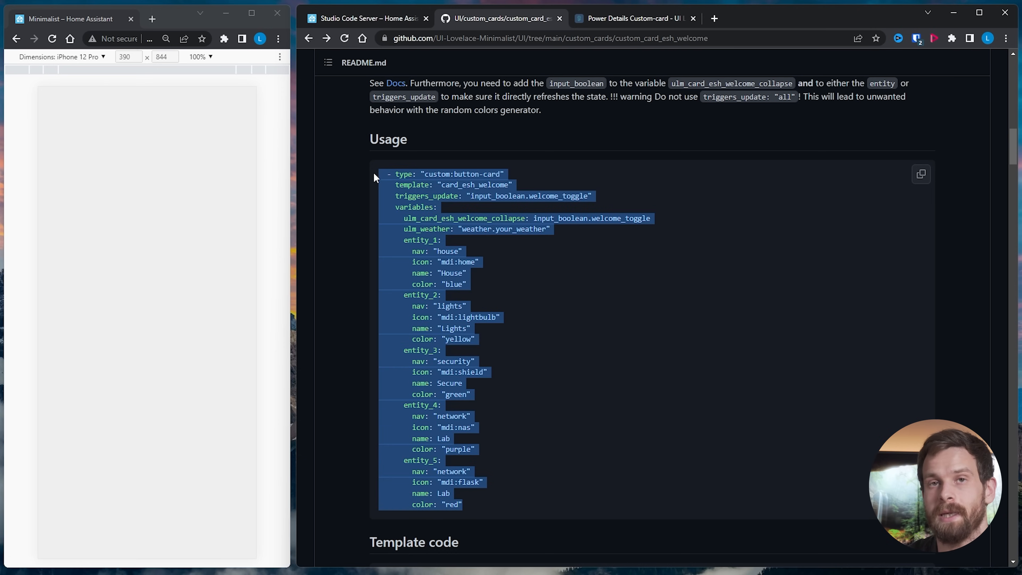
# Paste the card_esh_welcome example under cards: in home.yaml and reduce the indentation of its - type: line to two spaces
pyautogui.click(357, 24)
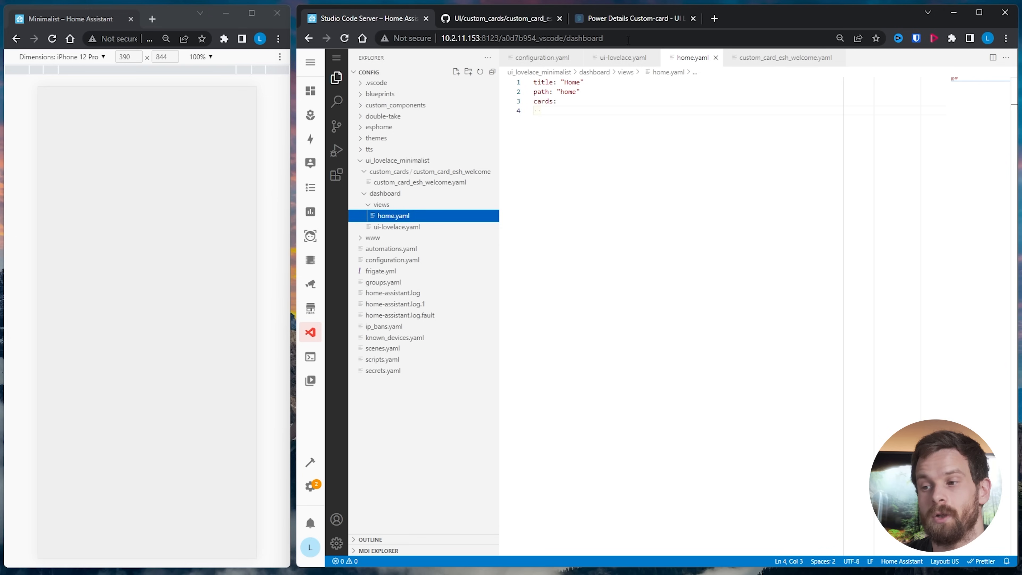
pyautogui.click(570, 113)
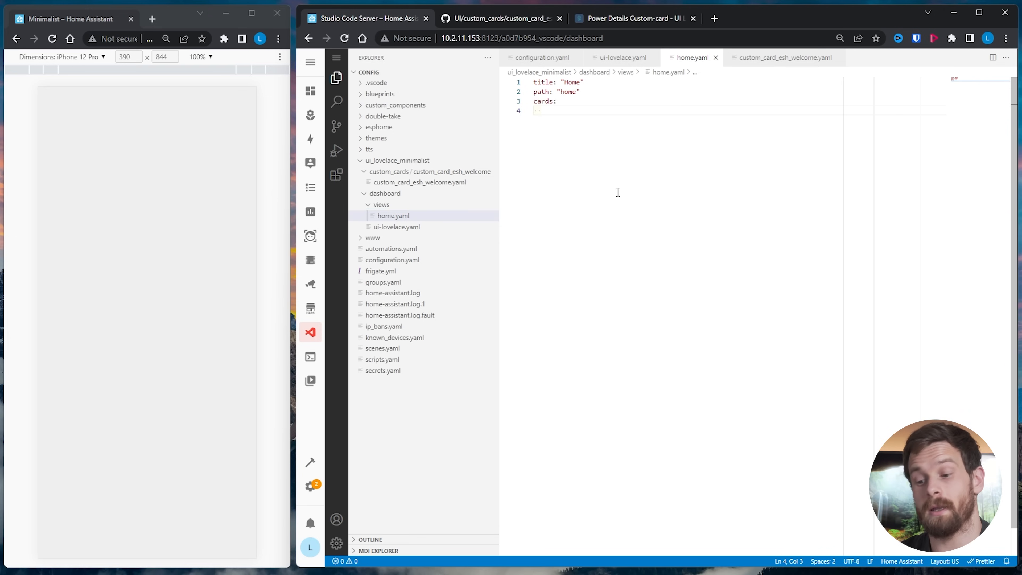
pyautogui.hotkey('ctrl', 'v')
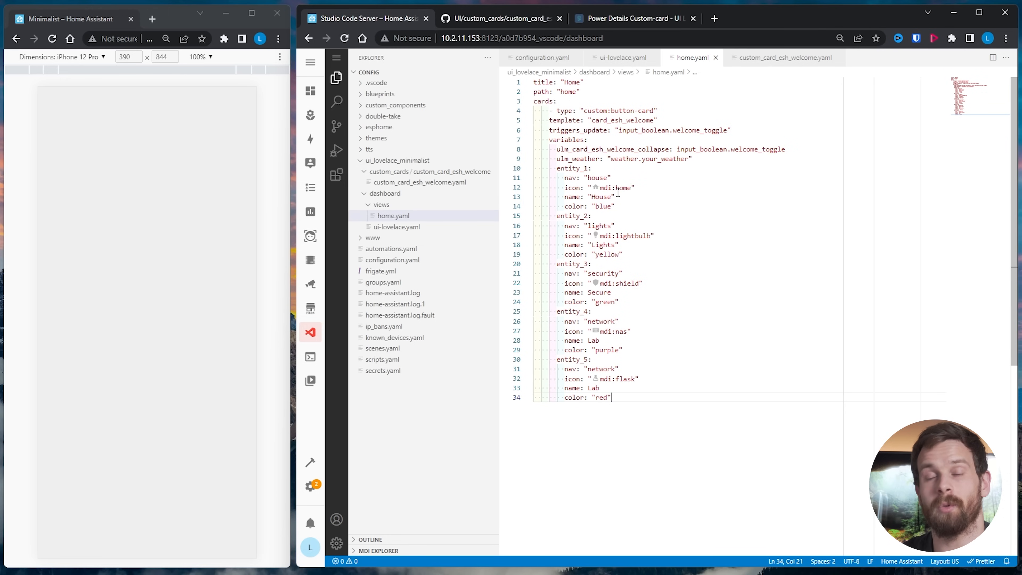
pyautogui.press('BackSpace')
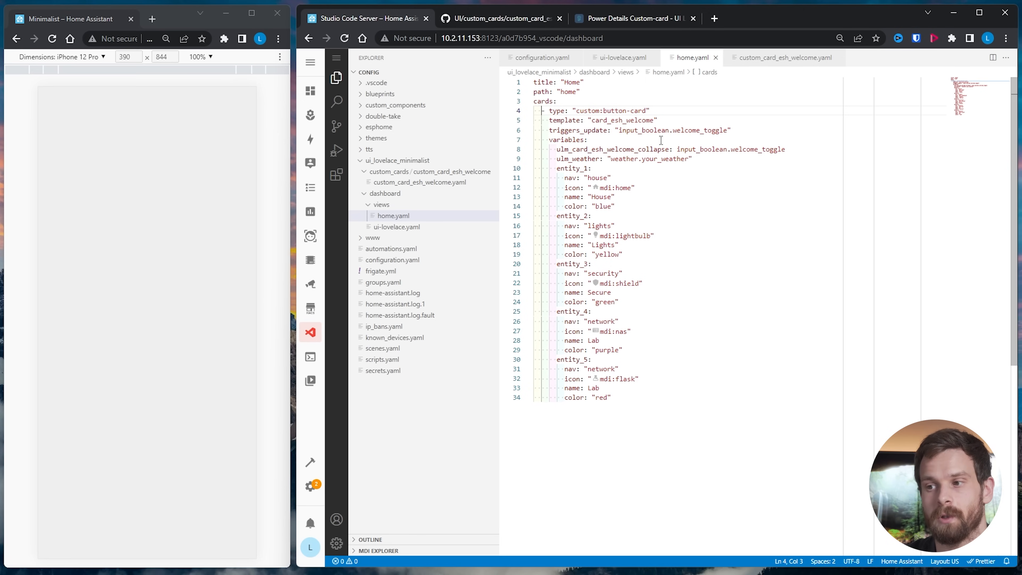
# Review the Variables table and the Collapse notes in the welcome card's GitHub README for required settings
pyautogui.click(503, 21)
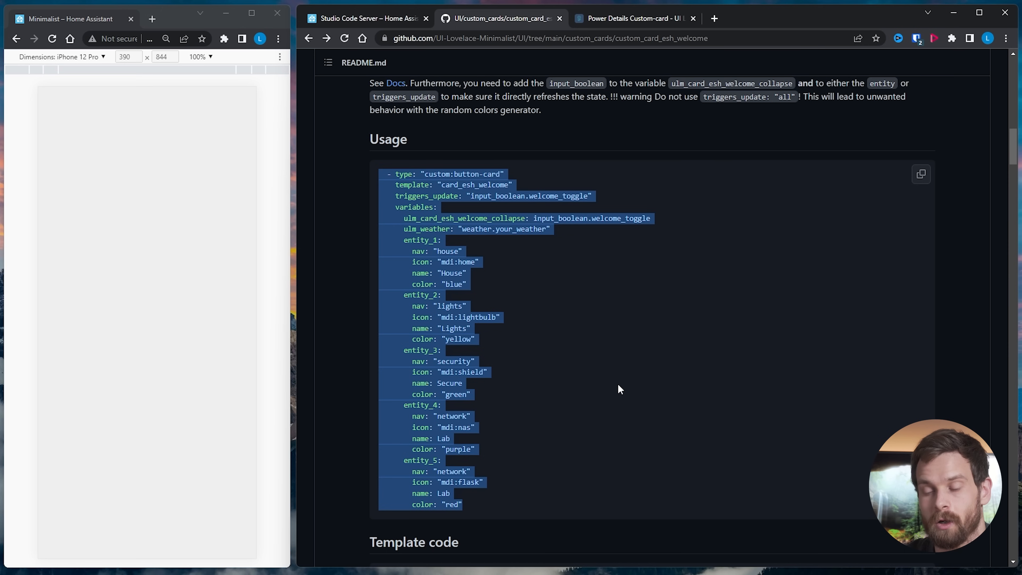
pyautogui.click(618, 383)
pyautogui.scroll(8, 618, 384)
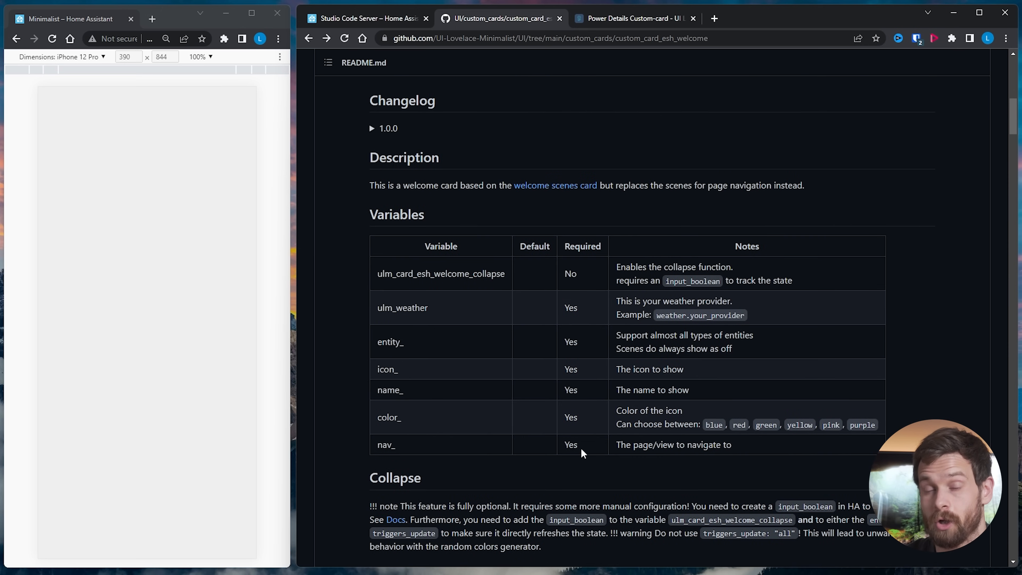
pyautogui.moveTo(593, 442); pyautogui.dragTo(559, 382)
pyautogui.moveTo(578, 270); pyautogui.dragTo(572, 268)
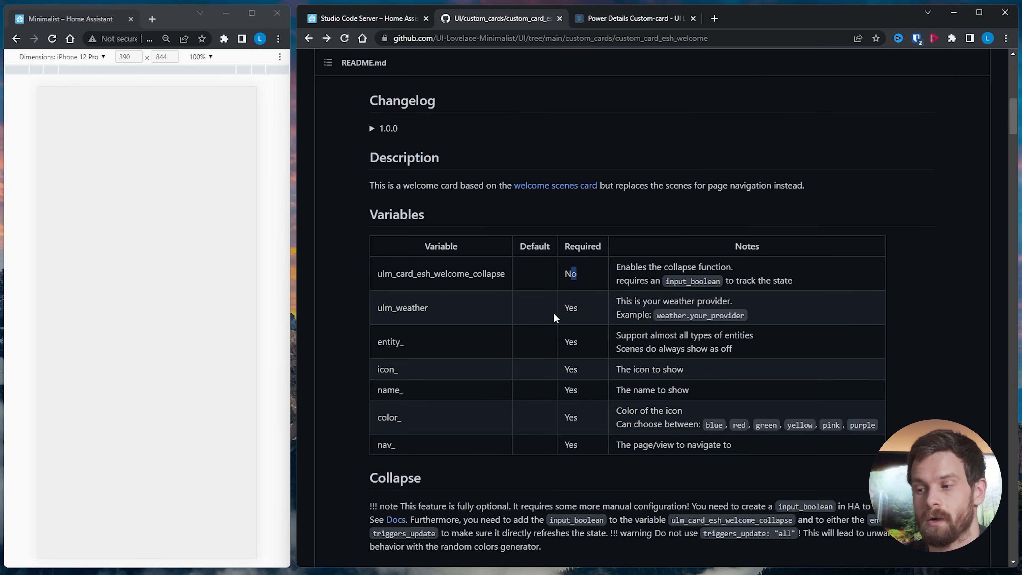
pyautogui.scroll(-2, 567, 384)
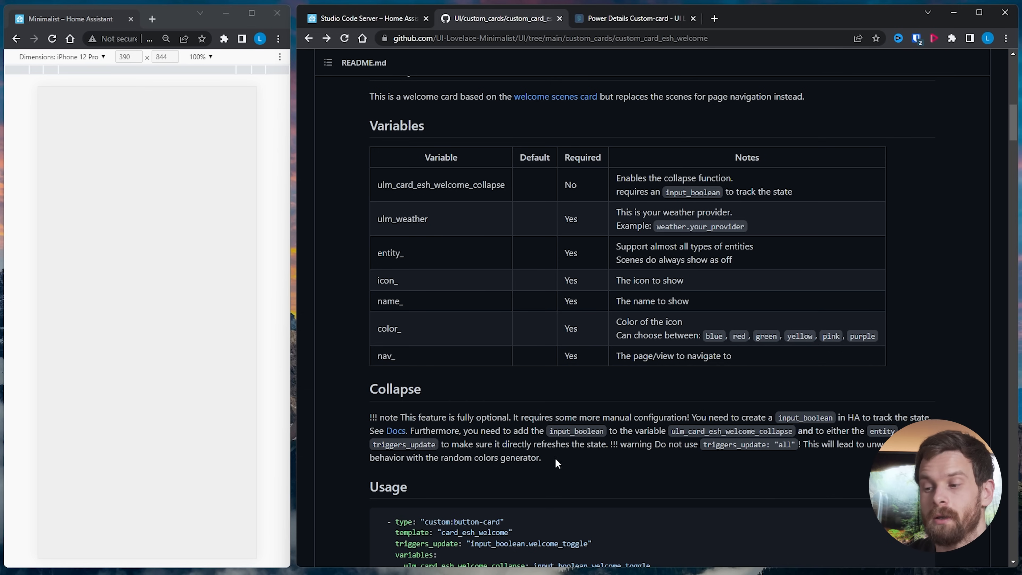
pyautogui.moveTo(539, 459); pyautogui.dragTo(389, 417)
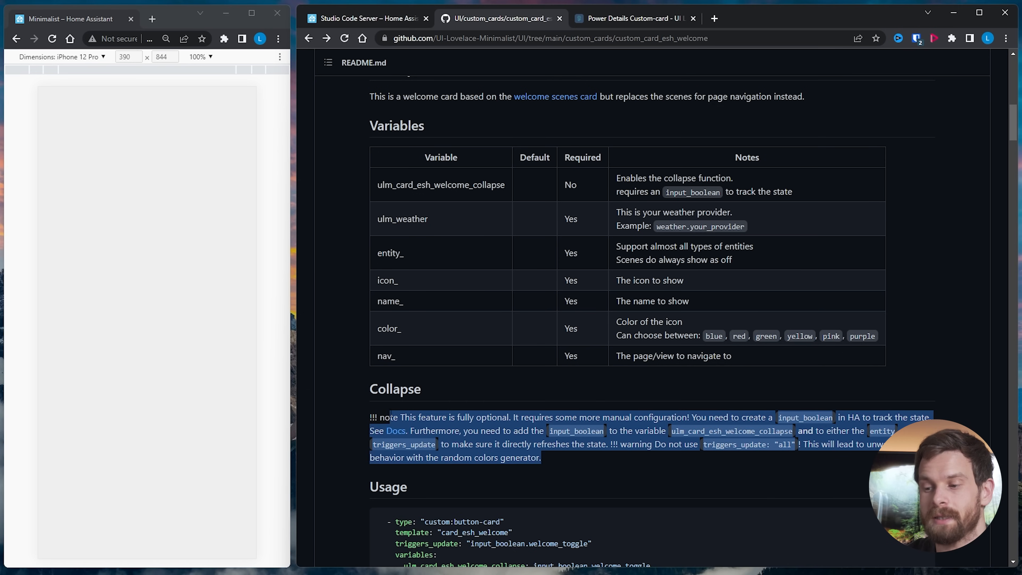
pyautogui.click(646, 419)
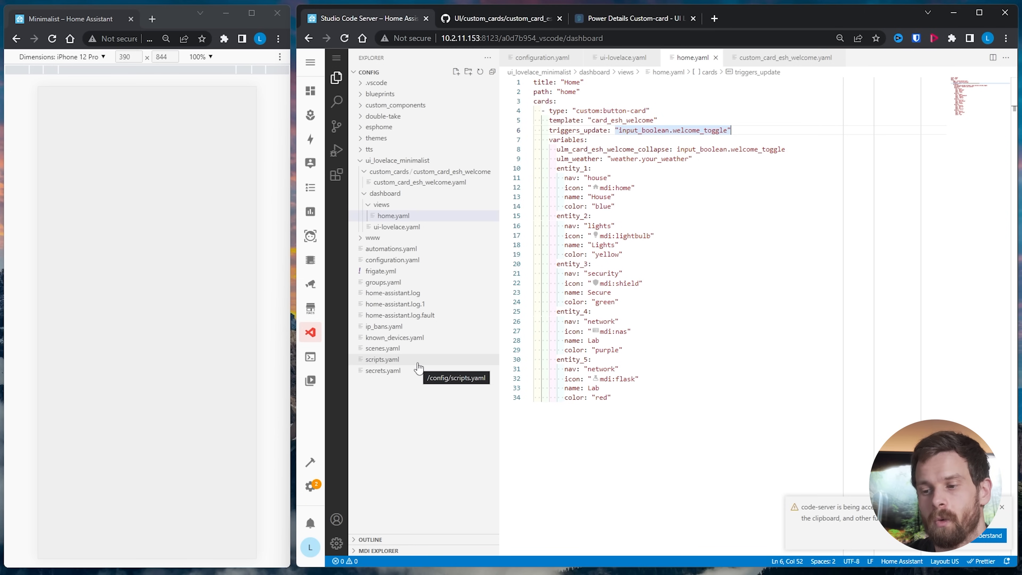
# Create a toggle helper named minimalst_dropdown in Home Assistant's Devices & Services configuration
pyautogui.click(311, 486)
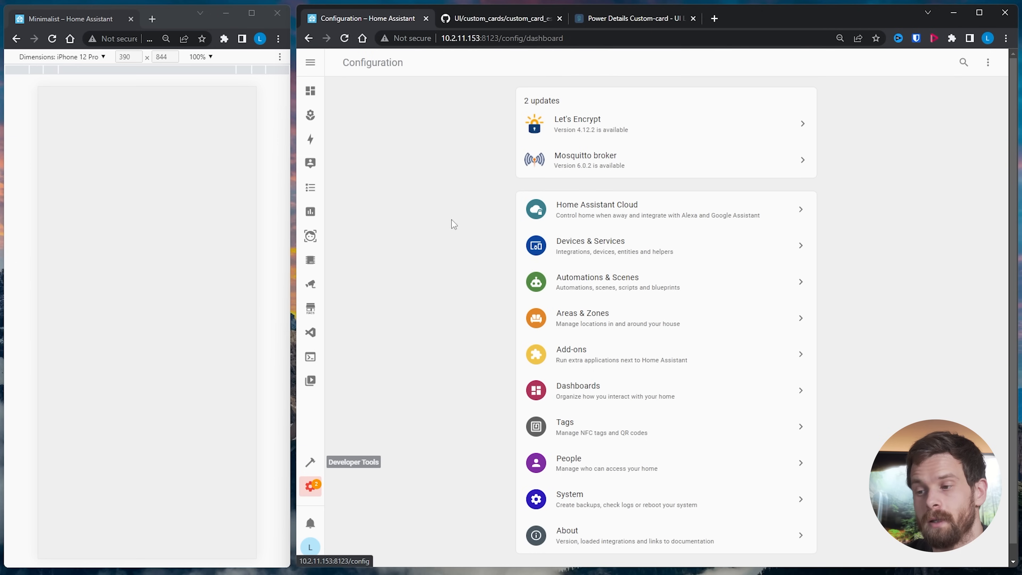
pyautogui.click(645, 256)
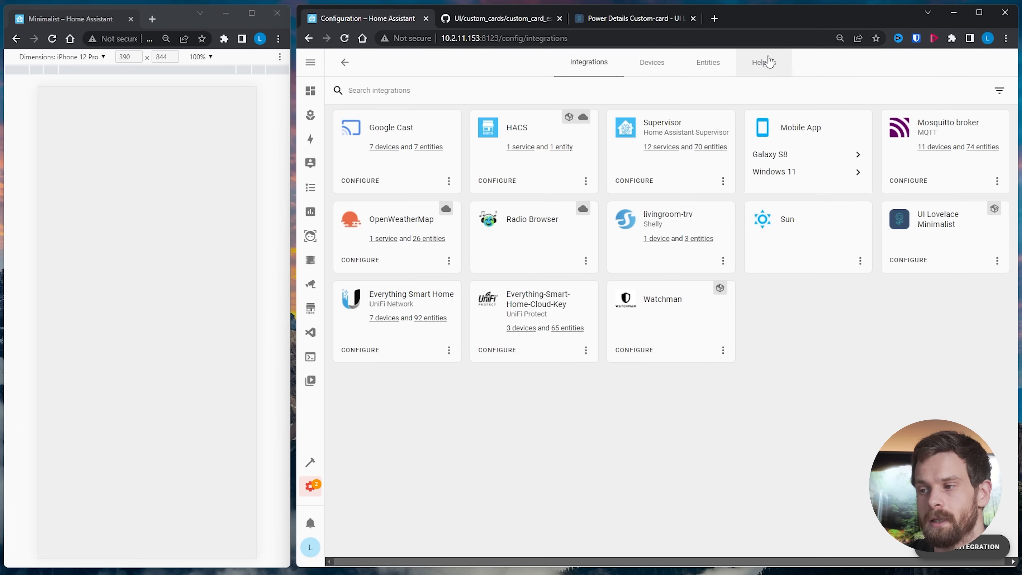
pyautogui.click(767, 62)
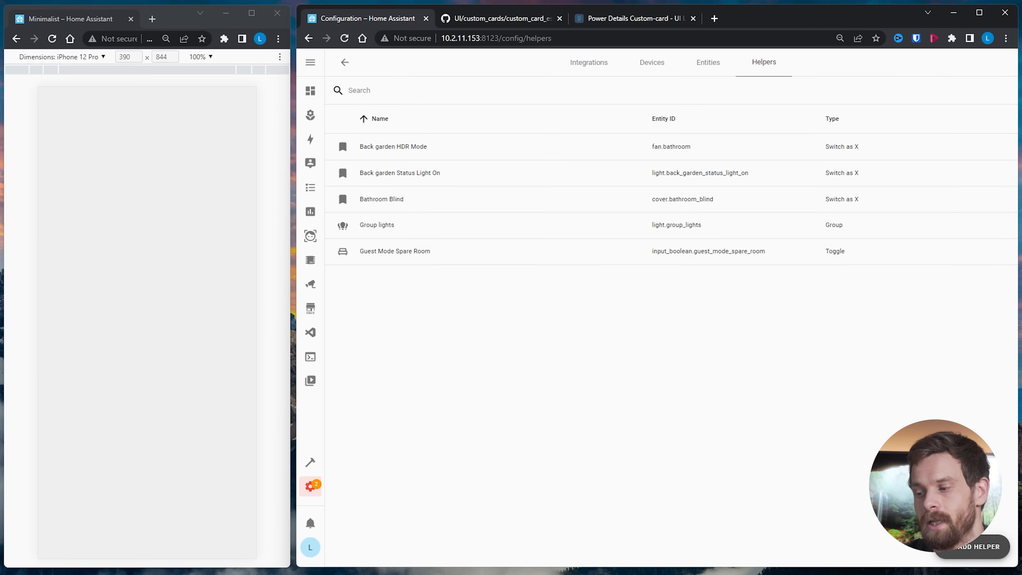
pyautogui.click(982, 546)
pyautogui.scroll(-1, 634, 435)
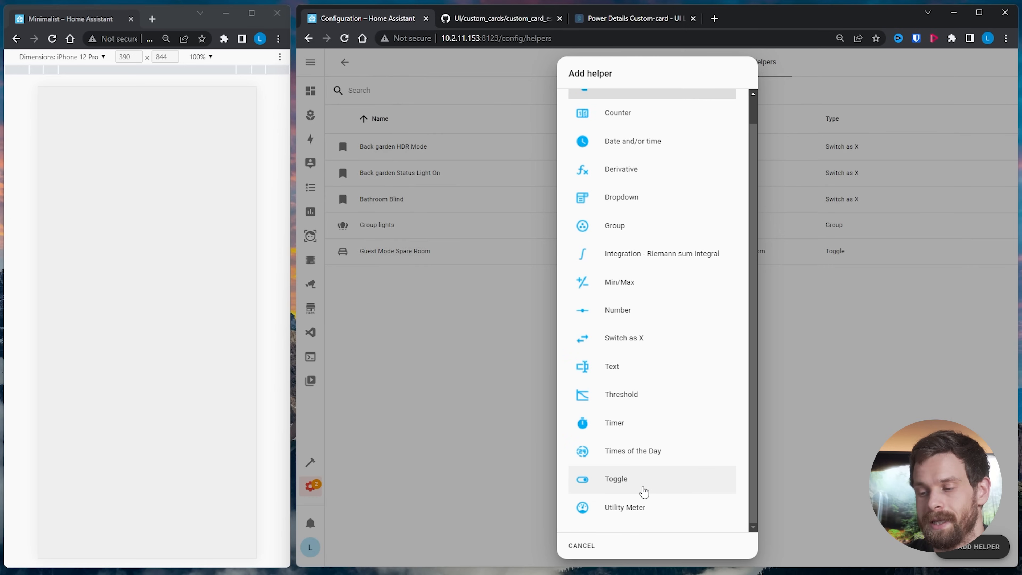
pyautogui.click(643, 490)
pyautogui.write('minimalst_dr')
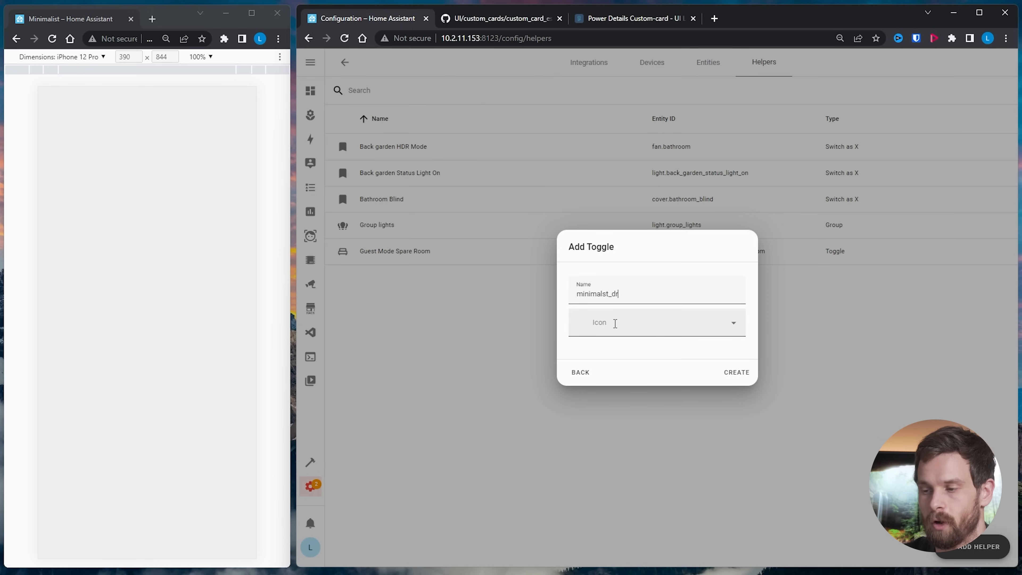
pyautogui.write('opdown')
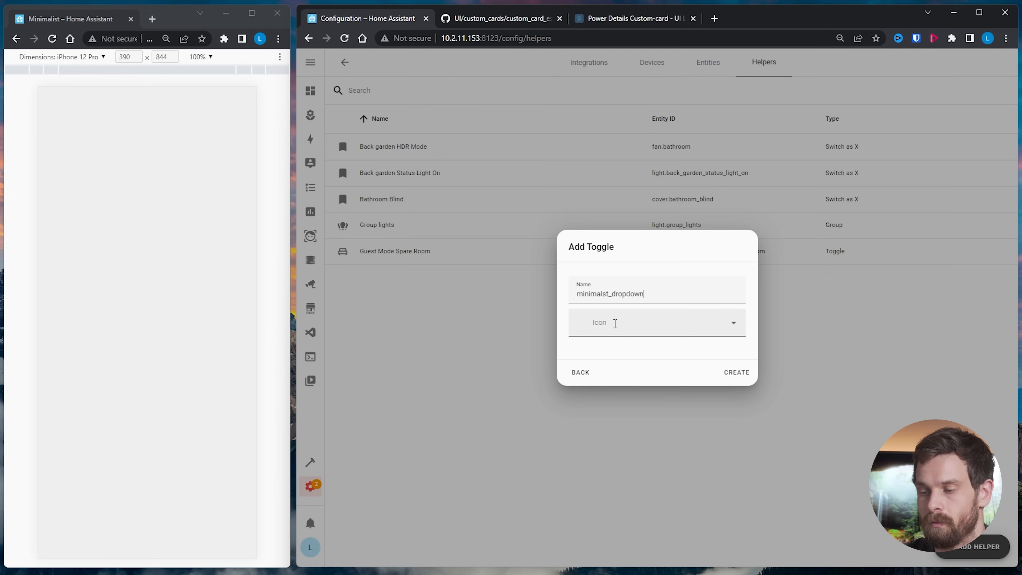
pyautogui.click(736, 372)
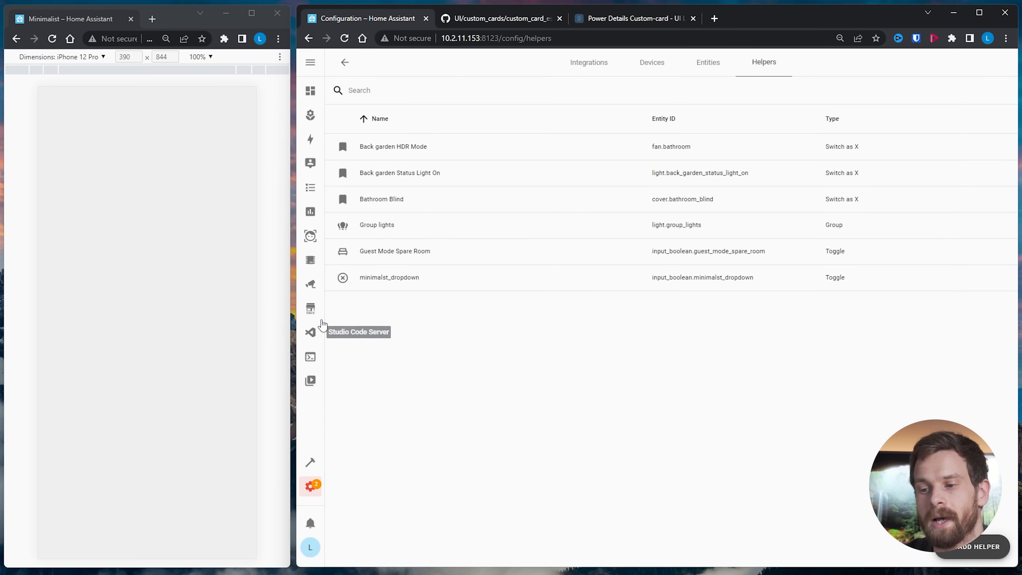
# Set triggers_update of the welcome card in home.yaml to "input_boolean.minimalist_dropdown" in Studio Code Server
pyautogui.click(312, 331)
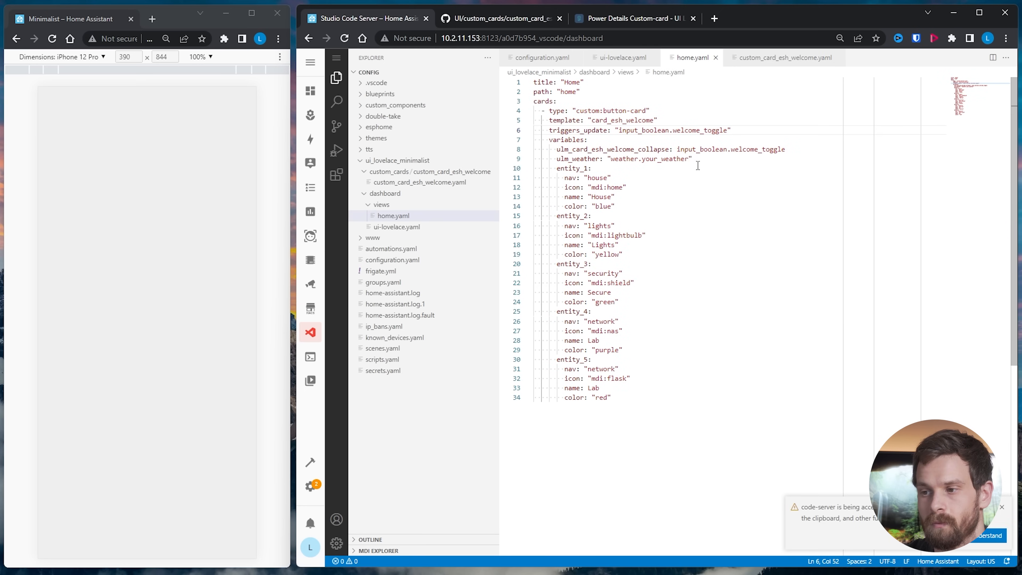
pyautogui.moveTo(733, 130); pyautogui.dragTo(620, 131)
pyautogui.click(733, 129)
pyautogui.moveTo(733, 129); pyautogui.dragTo(622, 130)
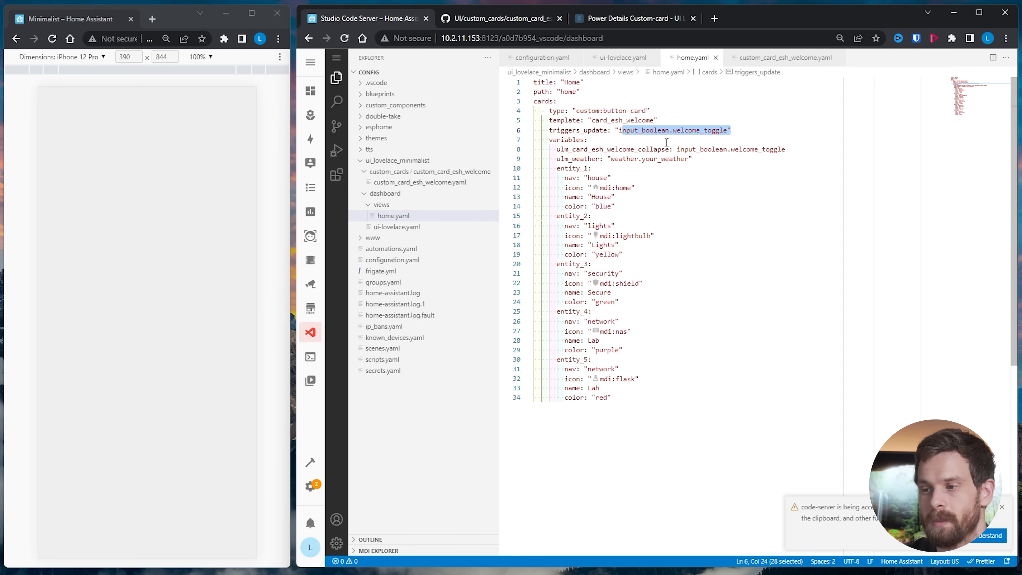
pyautogui.press('BackSpace')
pyautogui.press('BackSpace')
pyautogui.press('BackSpace')
pyautogui.write('"')
pyautogui.write('input_boole')
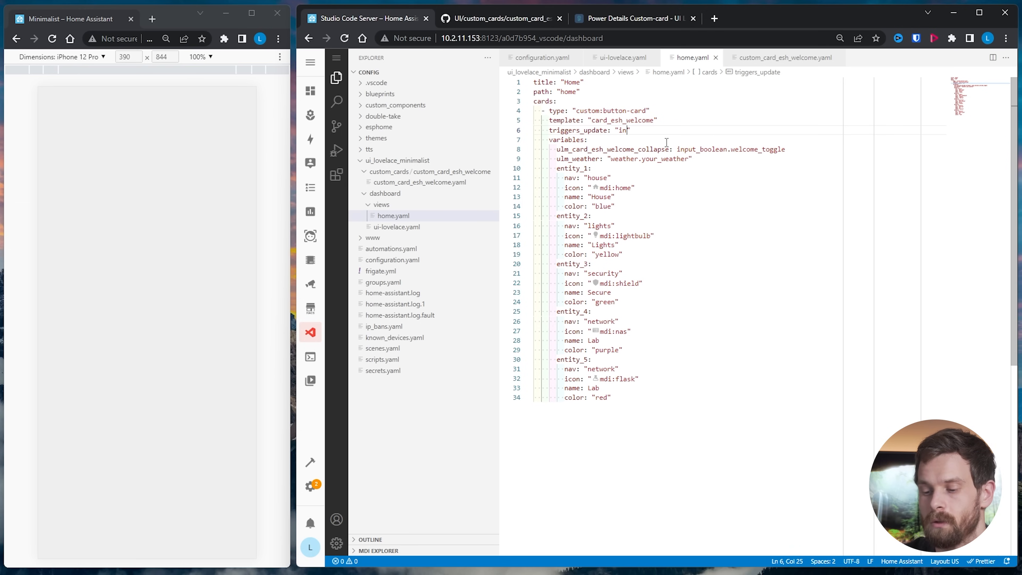
pyautogui.write('an.m')
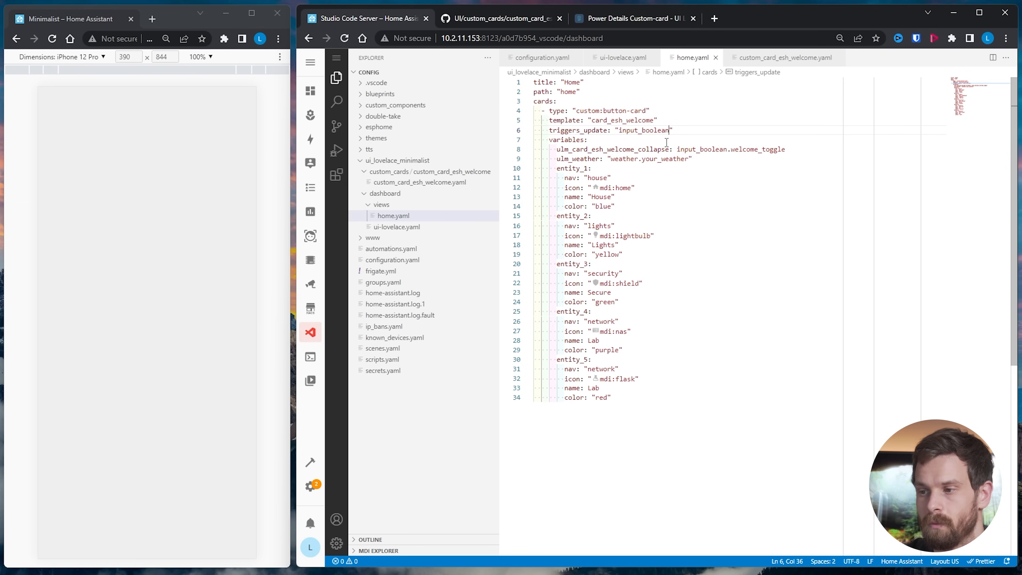
pyautogui.write('inimalist_drop')
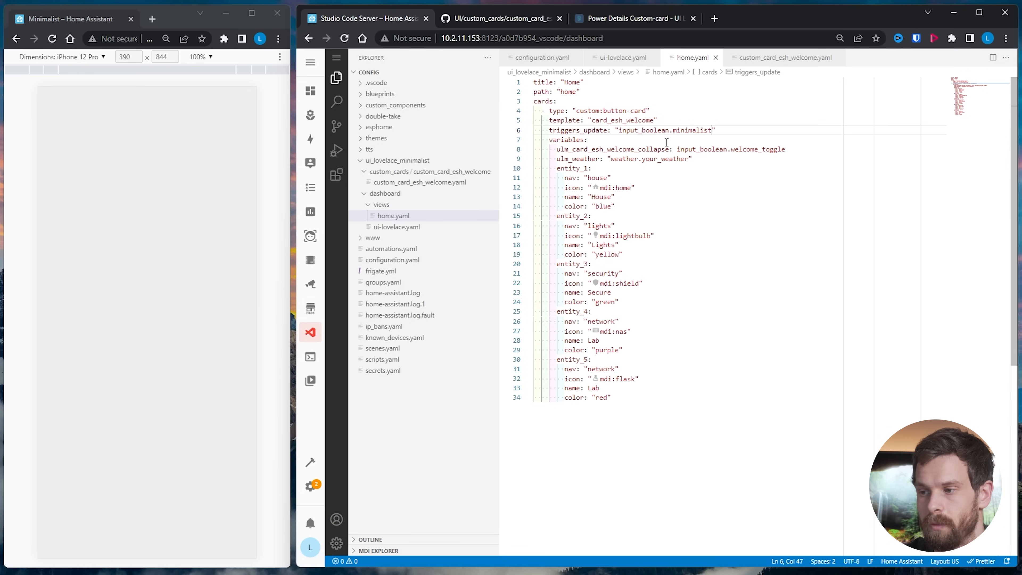
pyautogui.write('down')
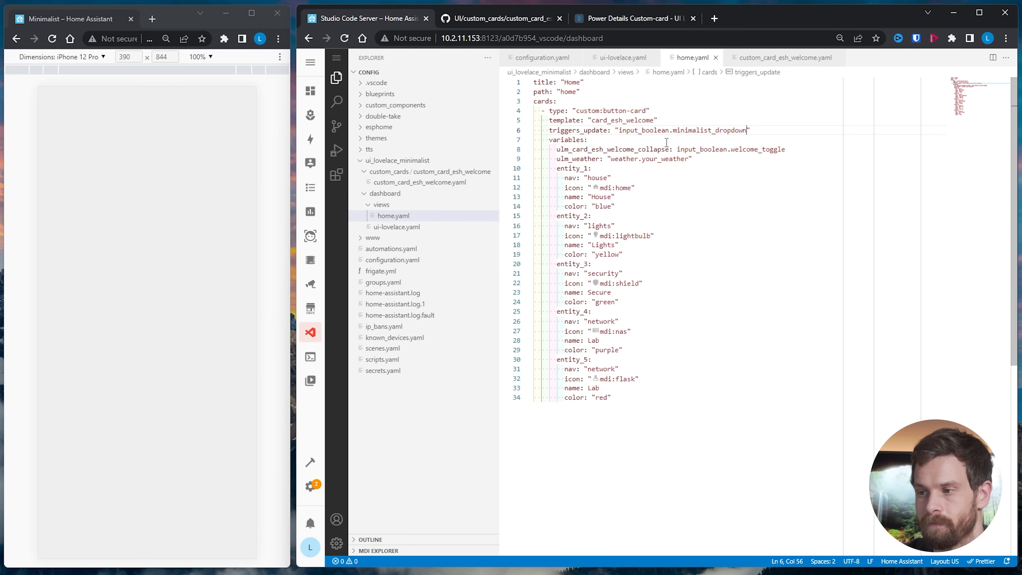
# Set the ulm_card_esh_welcome_collapse variable to input_boolean.minimalist_dropdown
pyautogui.moveTo(785, 149); pyautogui.dragTo(678, 149)
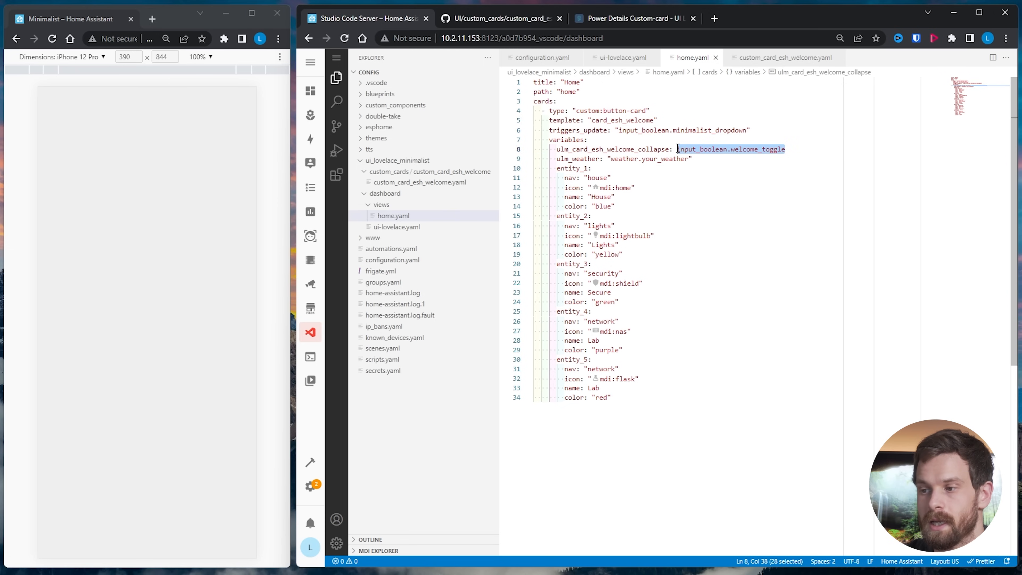
pyautogui.write('input')
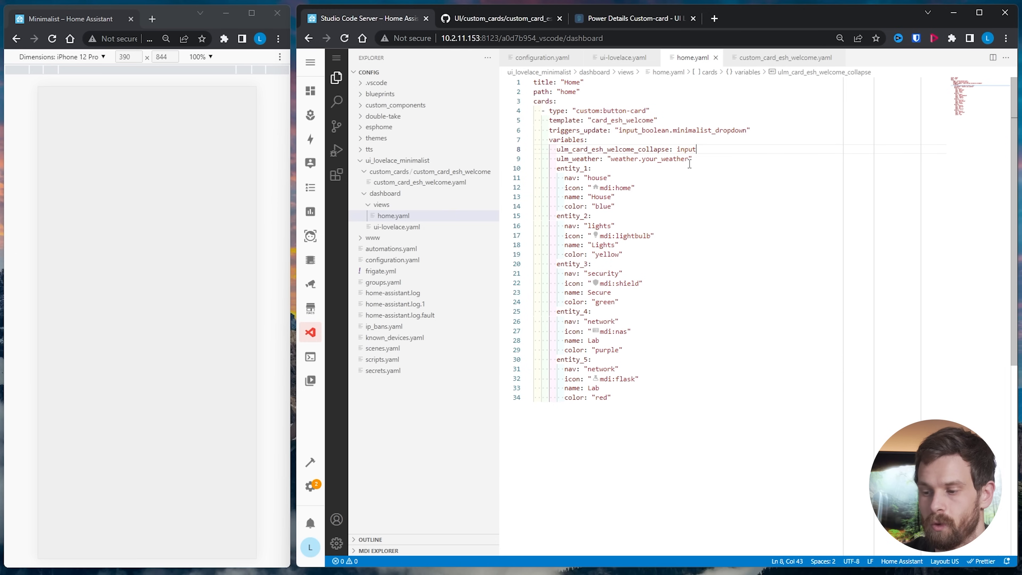
pyautogui.write('_boolean.minimalist')
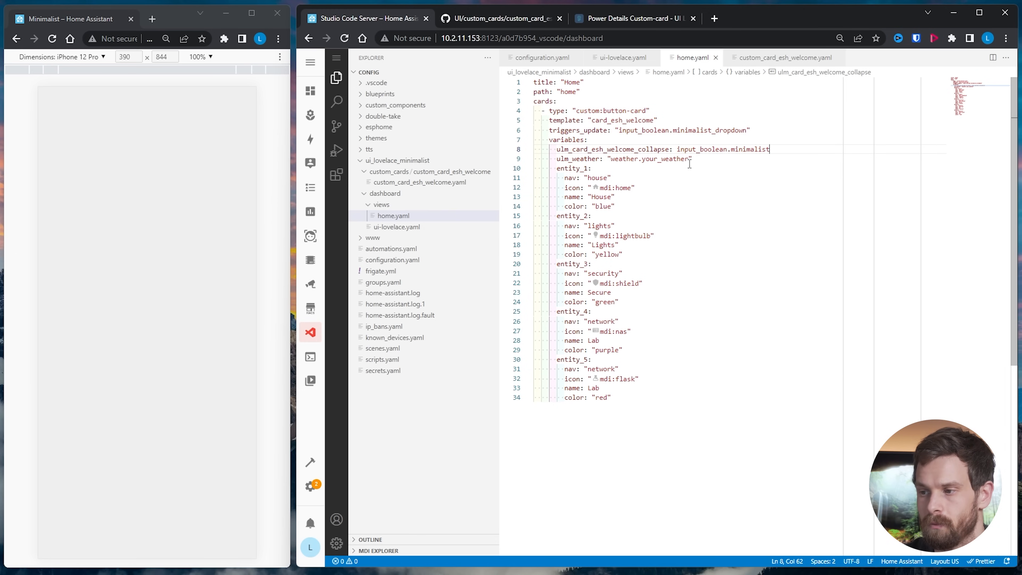
pyautogui.write('_dropdown')
# Find the weather entity by filtering the Developer Tools states for "weather." in a separate browser tab, and copy its ID weather.openweathermap
pyautogui.moveTo(689, 160); pyautogui.dragTo(643, 159)
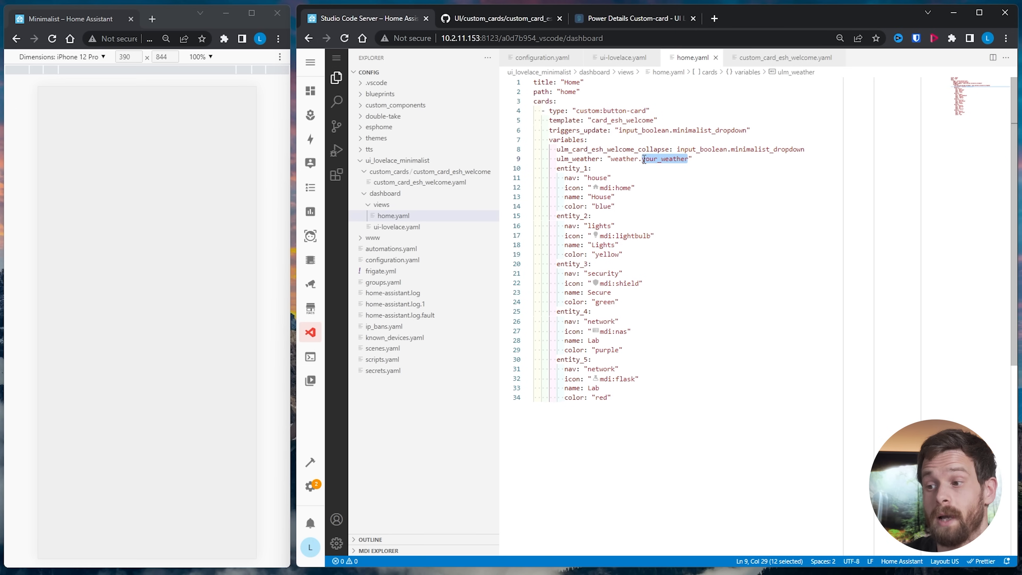
pyautogui.write('open')
pyautogui.rightClick(310, 465)
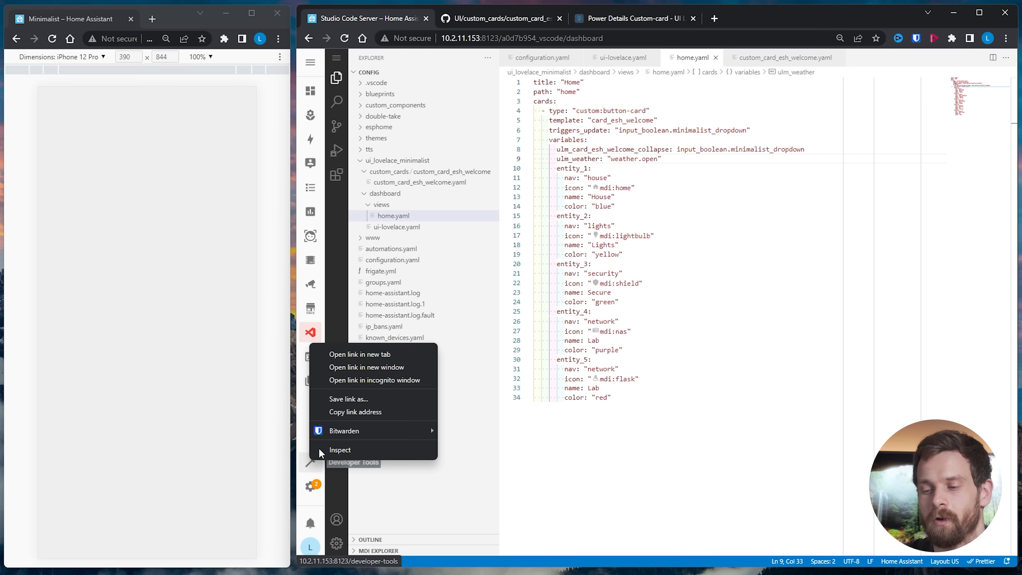
pyautogui.click(388, 354)
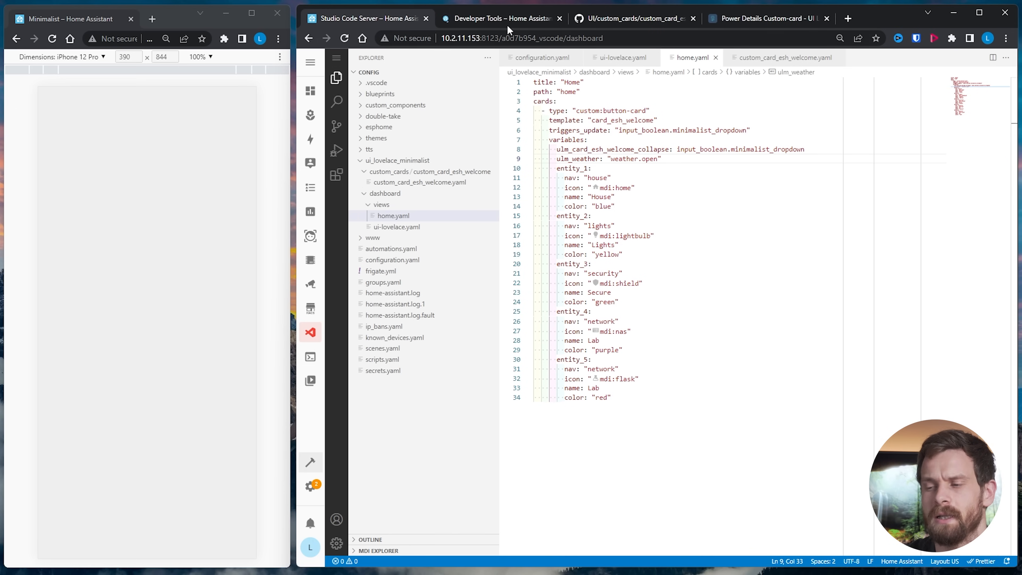
pyautogui.click(503, 18)
pyautogui.click(398, 176)
pyautogui.write('weather')
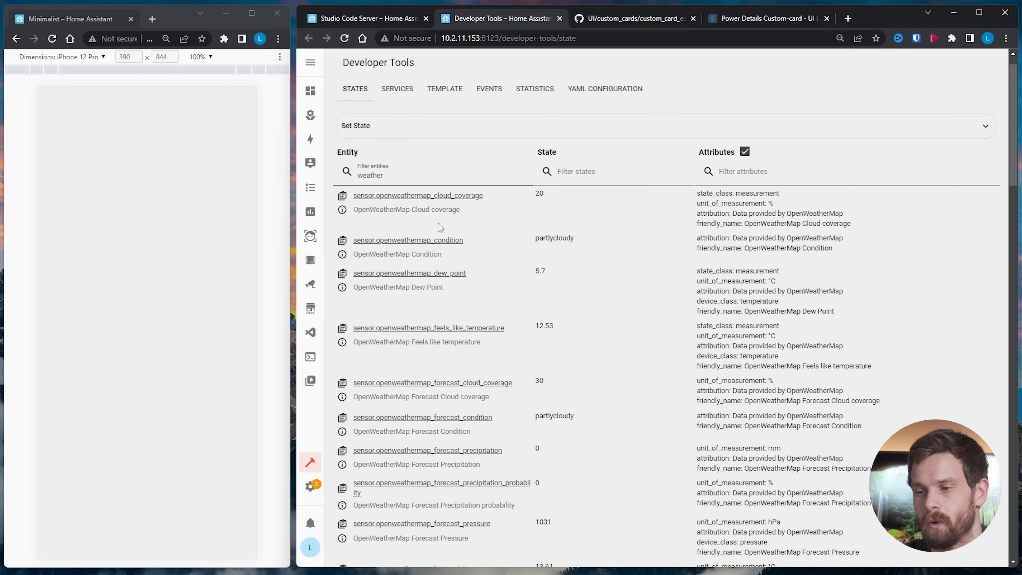
pyautogui.write('.')
pyautogui.moveTo(436, 196); pyautogui.dragTo(352, 196)
pyautogui.hotkey('ctrl', 'c')
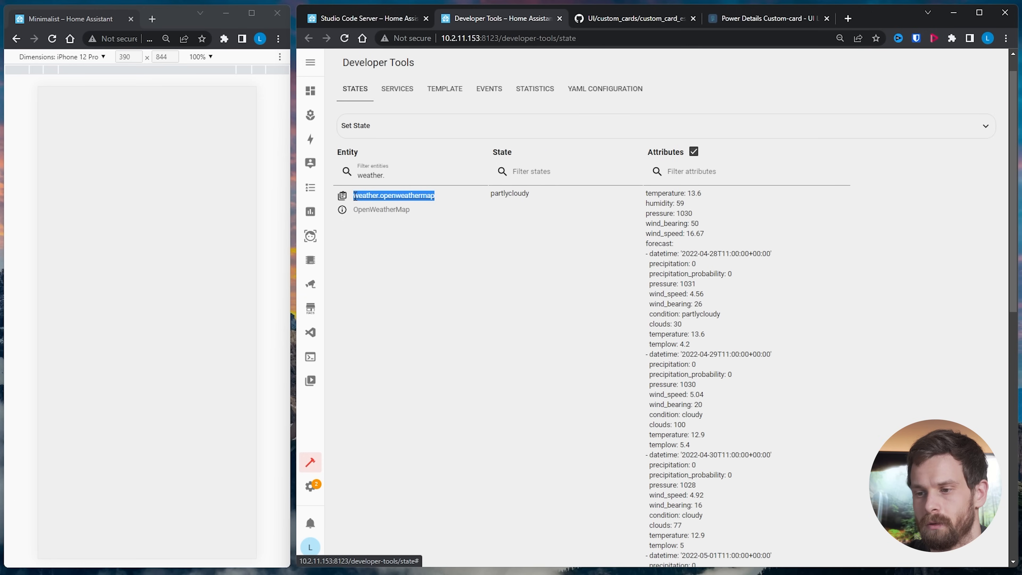
# Replace the ulm_weather value in home.yaml with the copied entity ID weather.openweathermap
pyautogui.click(365, 18)
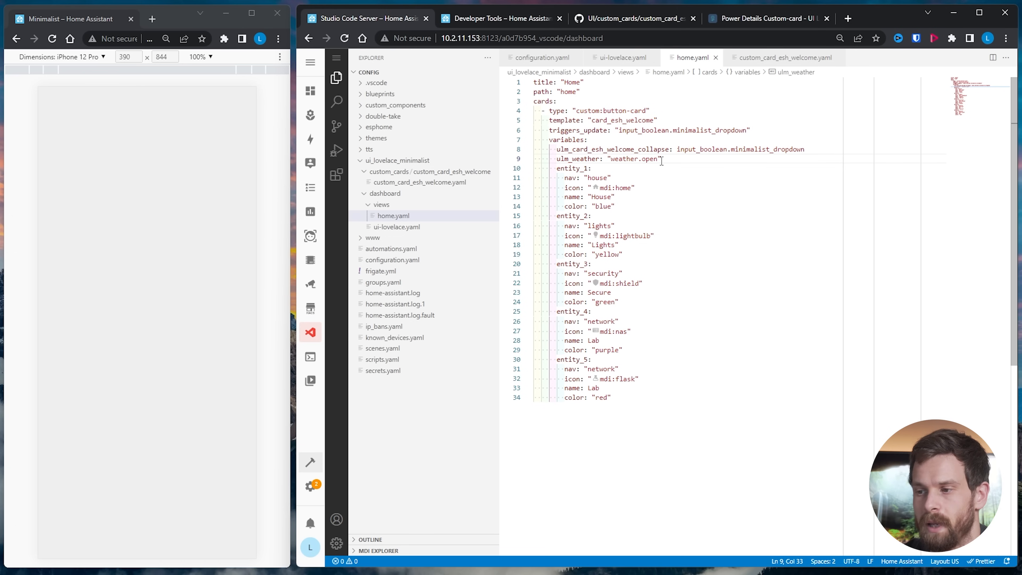
pyautogui.moveTo(657, 159); pyautogui.dragTo(611, 160)
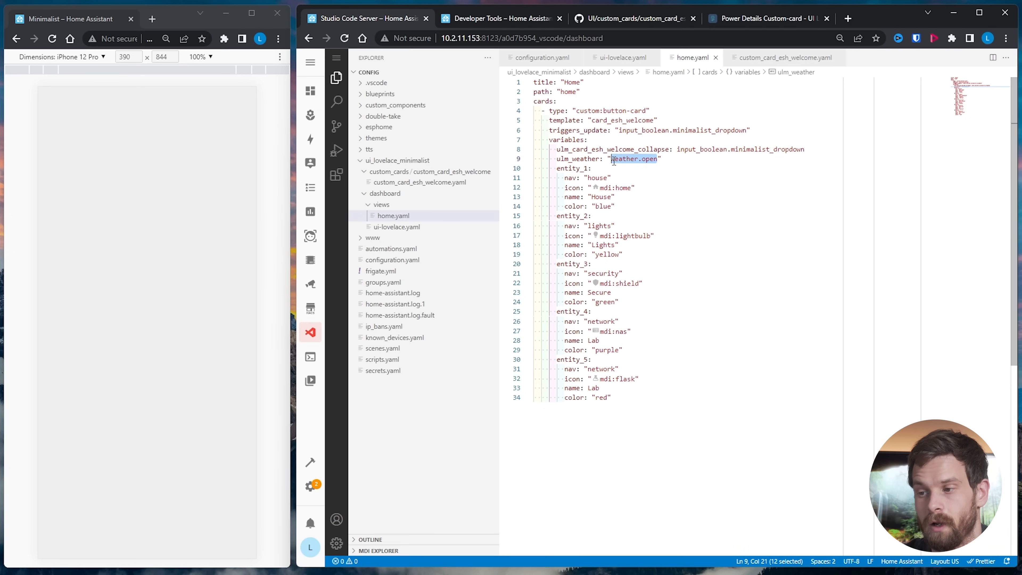
pyautogui.hotkey('ctrl', 'v')
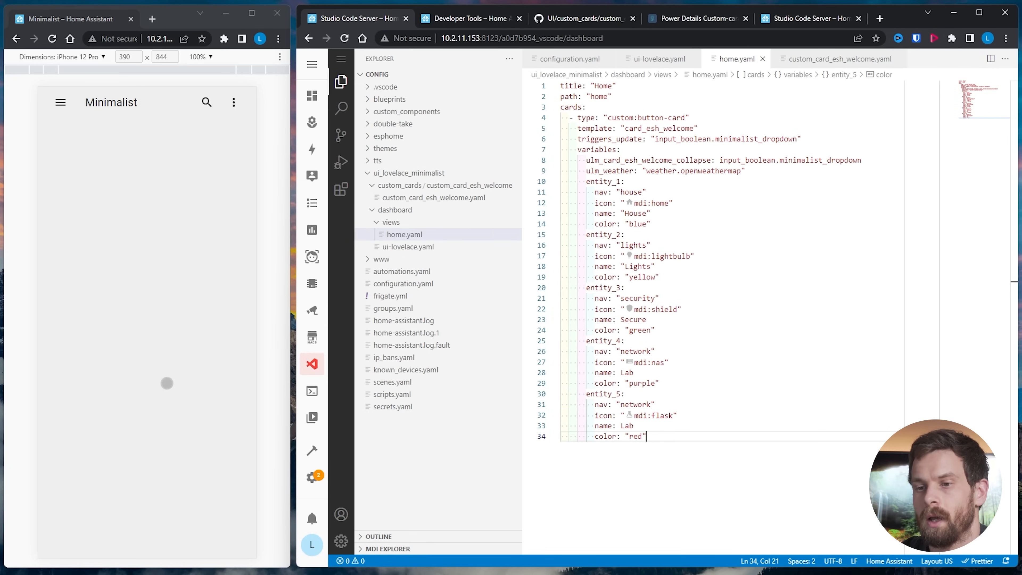
# Refresh the Minimalist dashboard in the phone preview window to load the edited home view
pyautogui.click(150, 214)
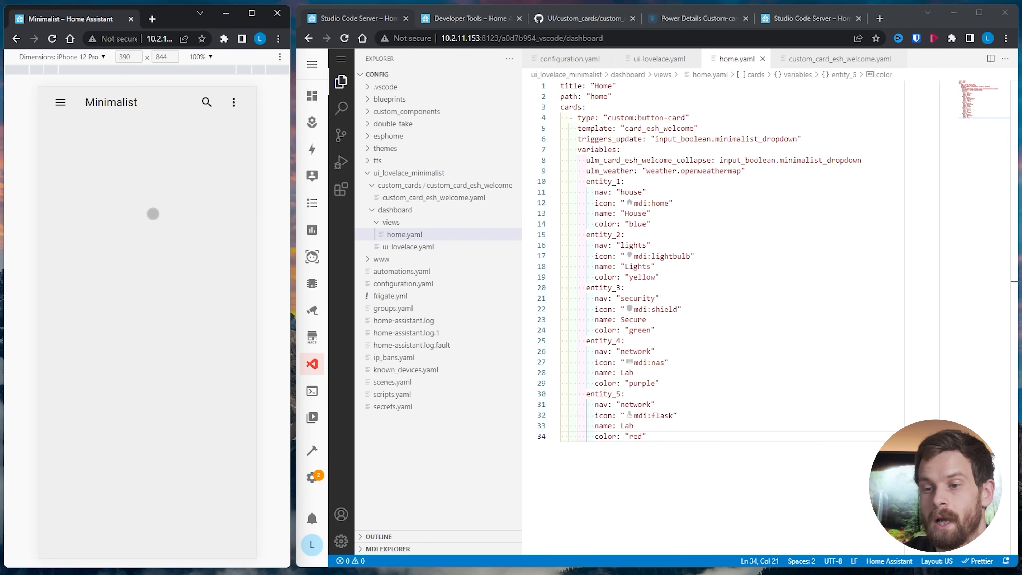
pyautogui.click(234, 102)
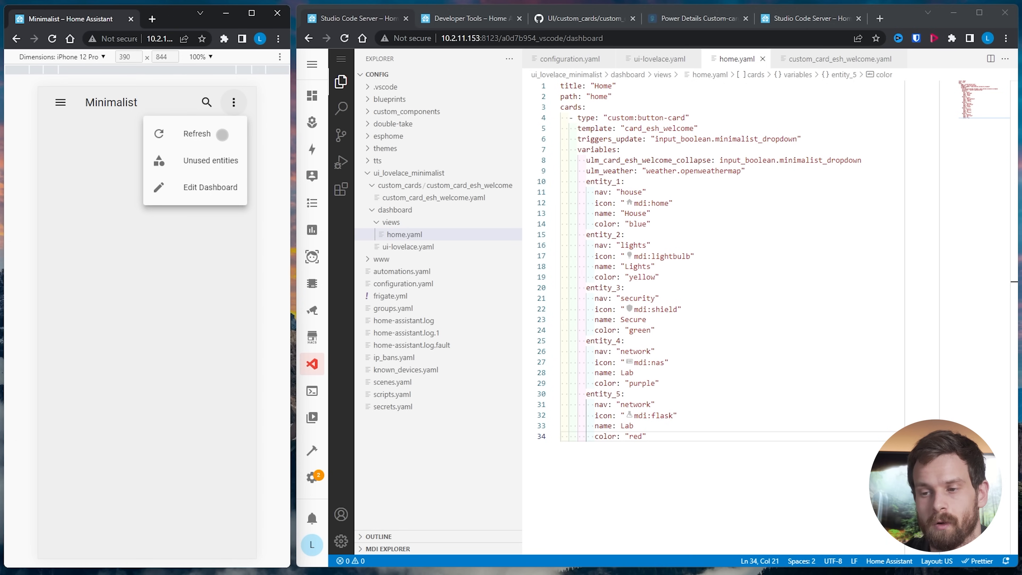
pyautogui.click(218, 135)
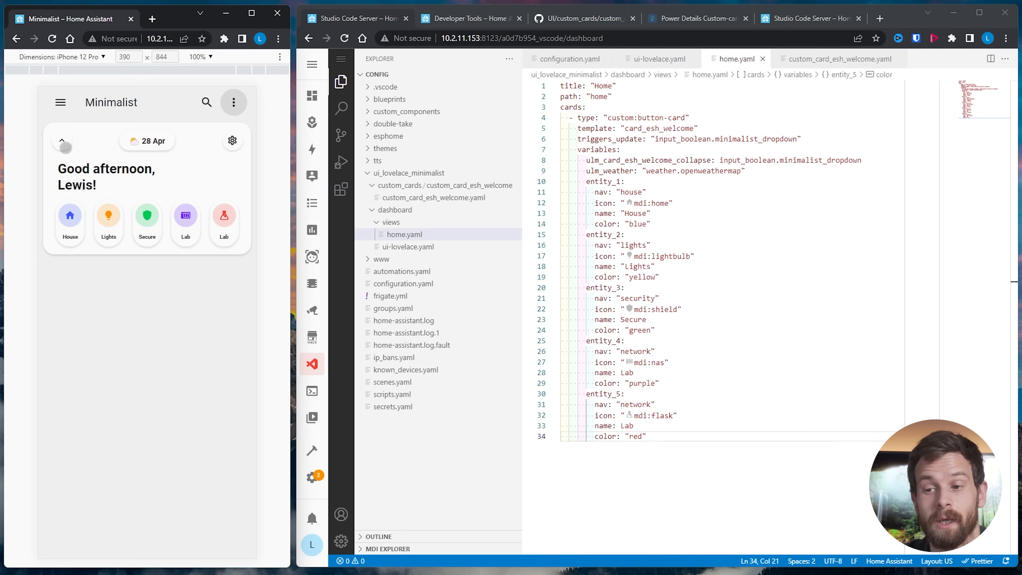
# Test the welcome card's collapse arrow, settings shortcut and Lights button on the Minimalist dashboard
pyautogui.click(65, 147)
pyautogui.click(65, 147)
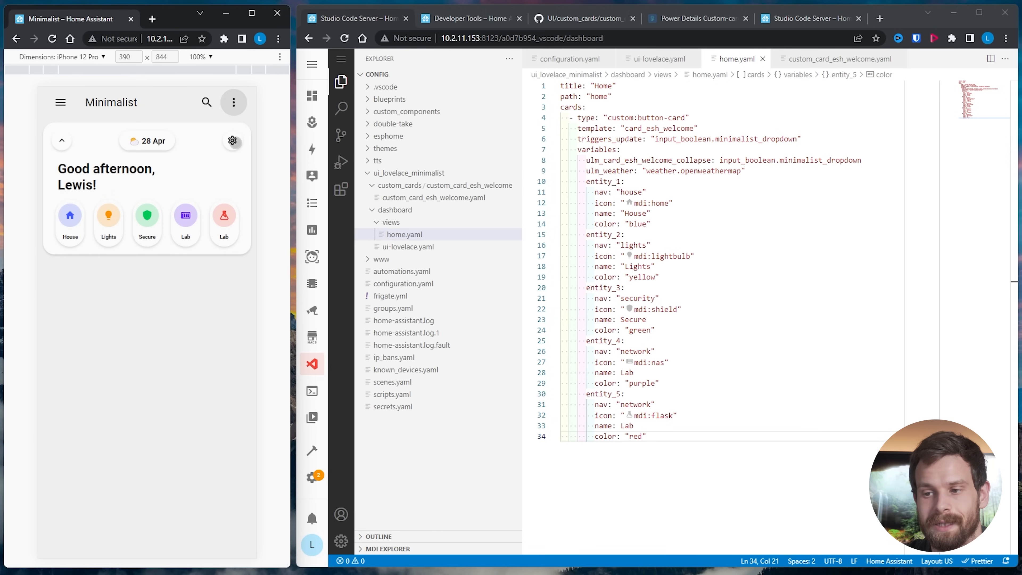
pyautogui.click(235, 142)
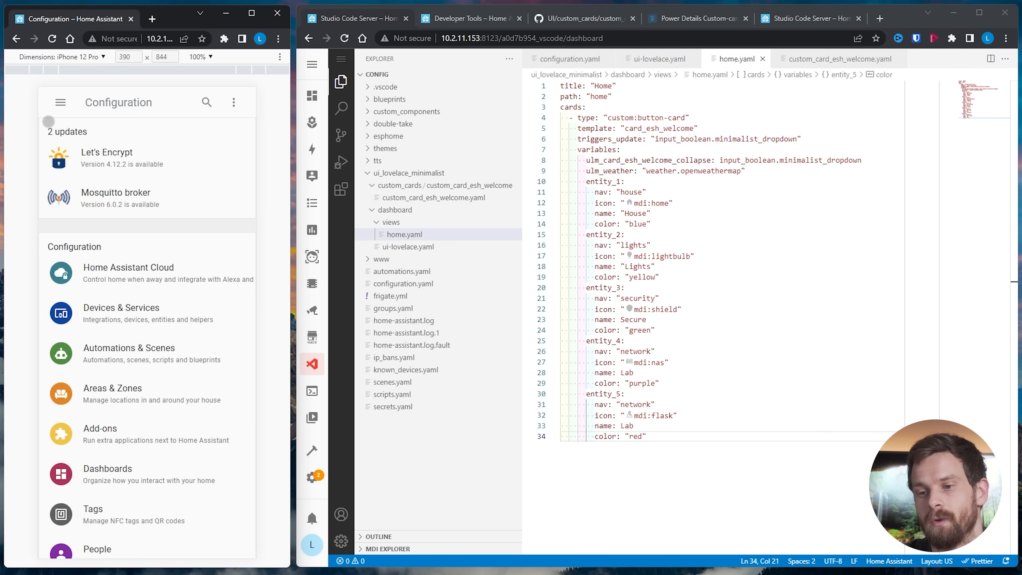
pyautogui.click(60, 103)
pyautogui.click(97, 121)
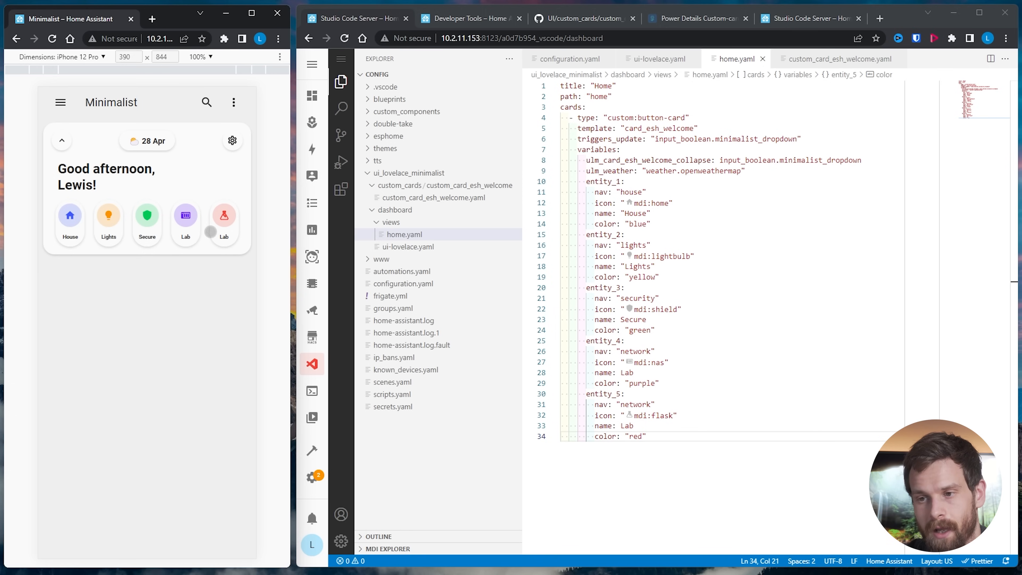
pyautogui.click(114, 220)
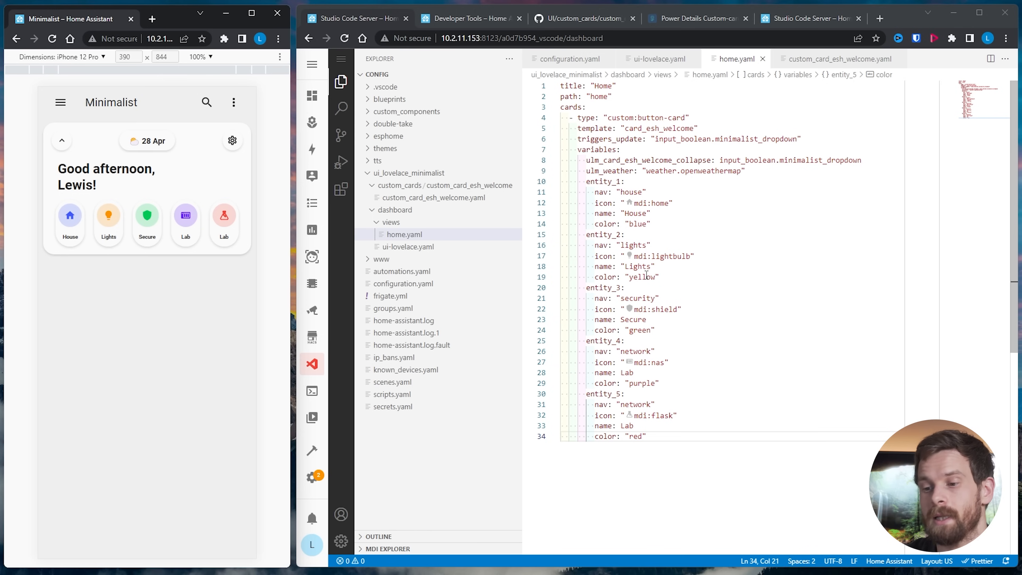
# Add a new - type: horizontal-stack card entry below the welcome card in home.yaml, separated by a blank line
pyautogui.click(662, 436)
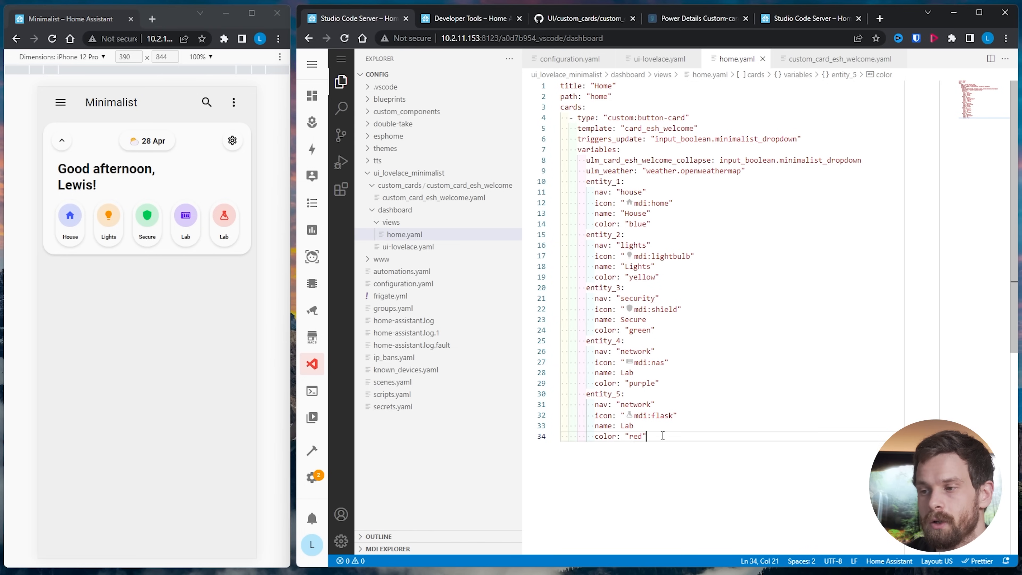
pyautogui.press('Return')
pyautogui.press('Return')
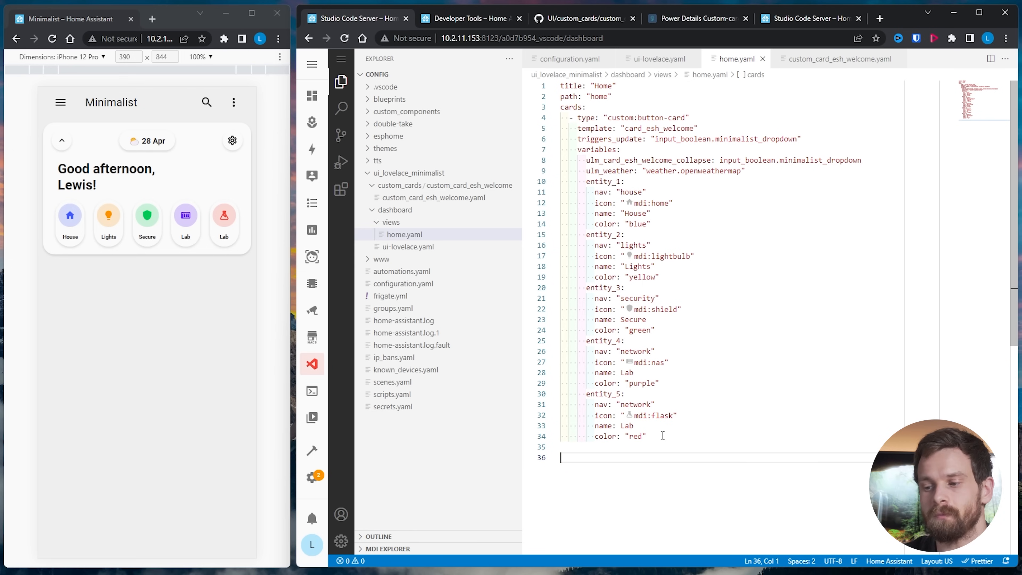
pyautogui.hotkey('ctrl', 'space')
pyautogui.write('- type:')
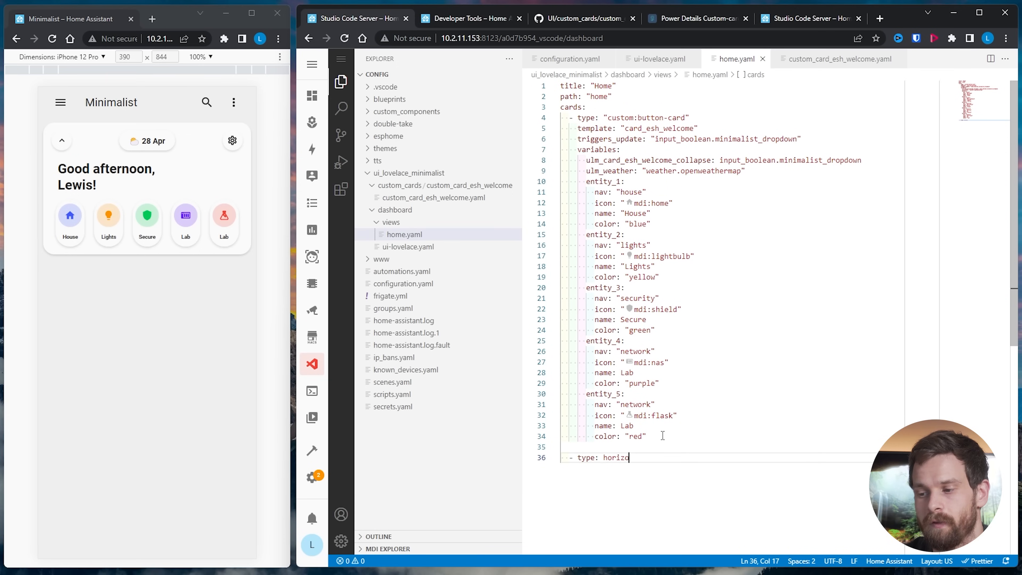
pyautogui.write('ontal-stack')
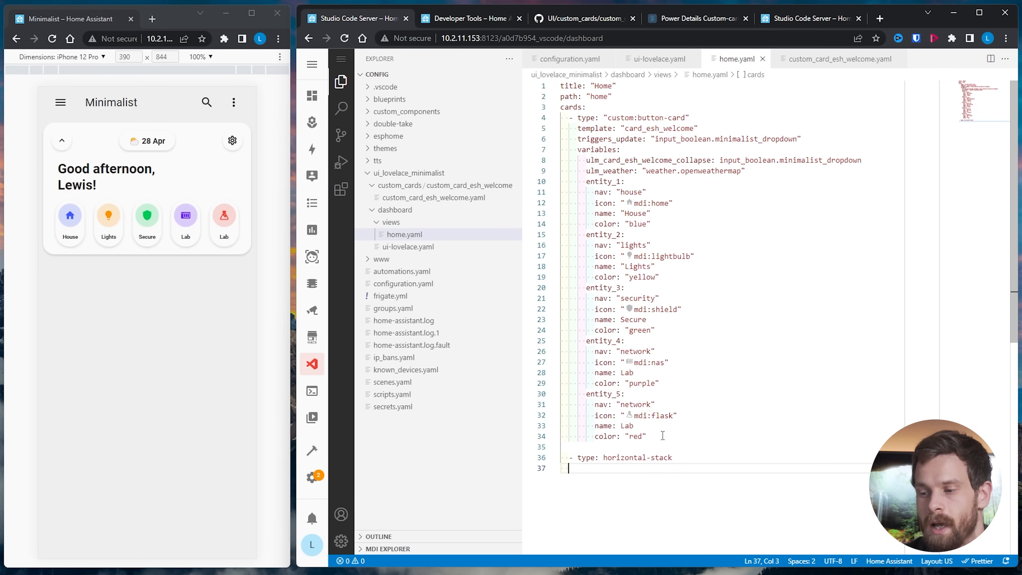
# Add a cards: key under the horizontal-stack entry in home.yaml and begin an indented line beneath it
pyautogui.press('Return')
pyautogui.write('cards:')
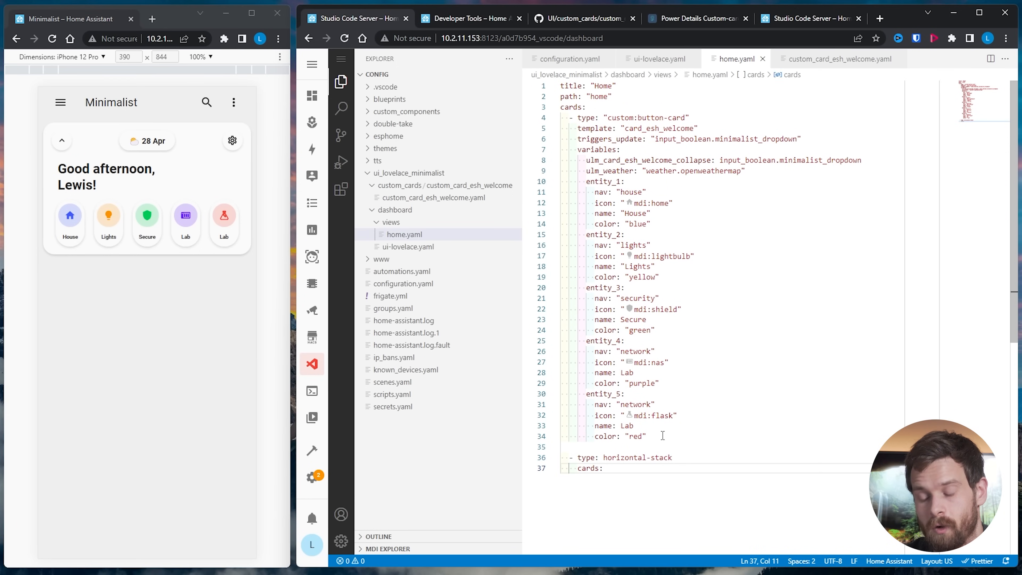
pyautogui.press('Return')
pyautogui.press('Escape')
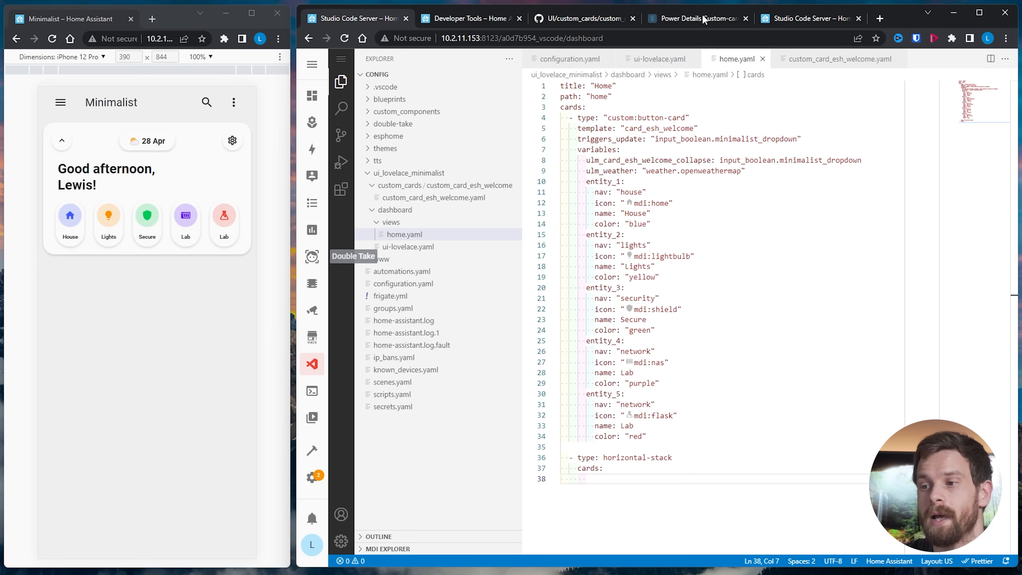
# Switch to the UI Lovelace Minimalist documentation and open the Person Card page from the standard cards list
pyautogui.click(692, 20)
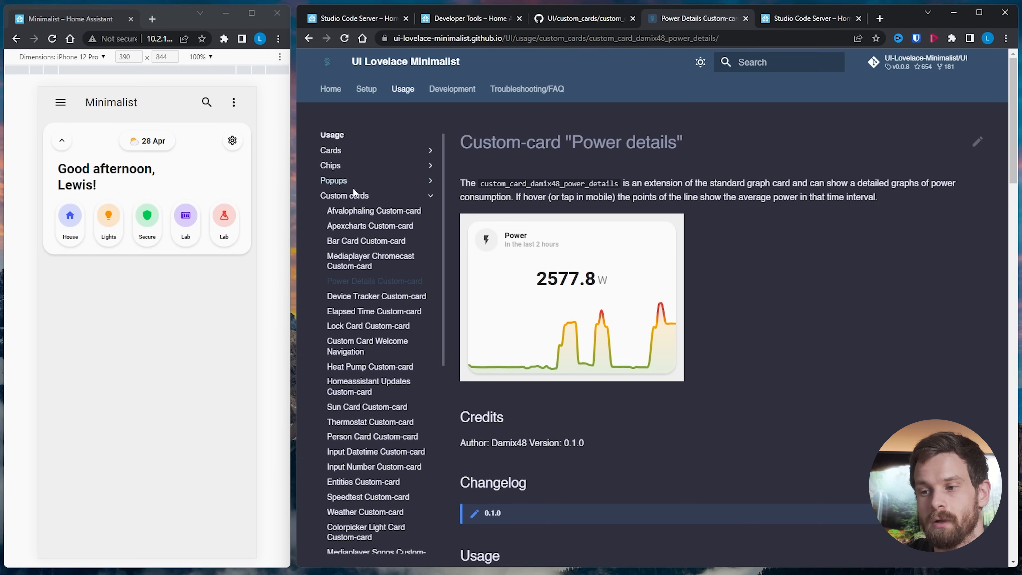
pyautogui.click(347, 196)
pyautogui.click(334, 154)
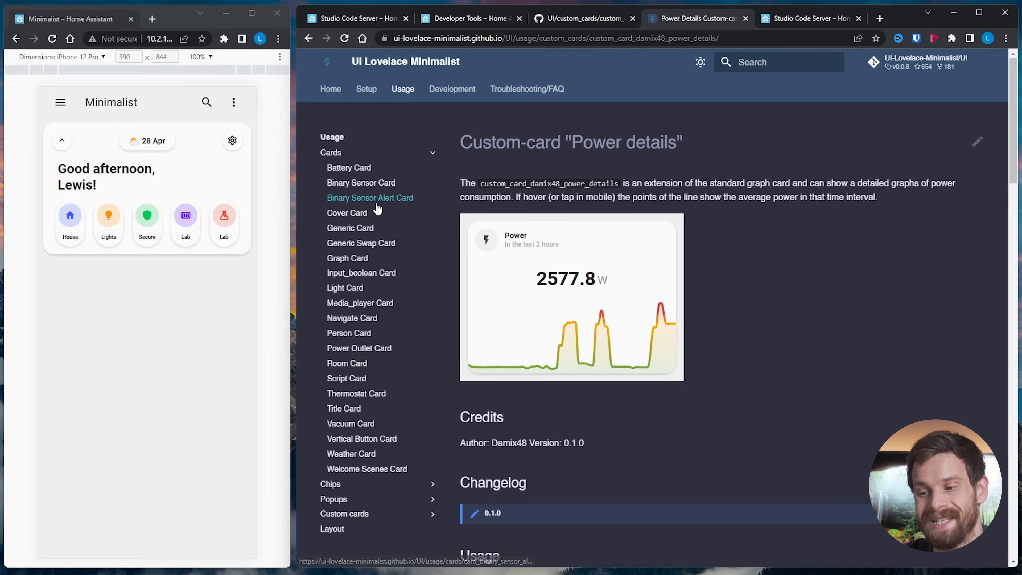
pyautogui.click(367, 335)
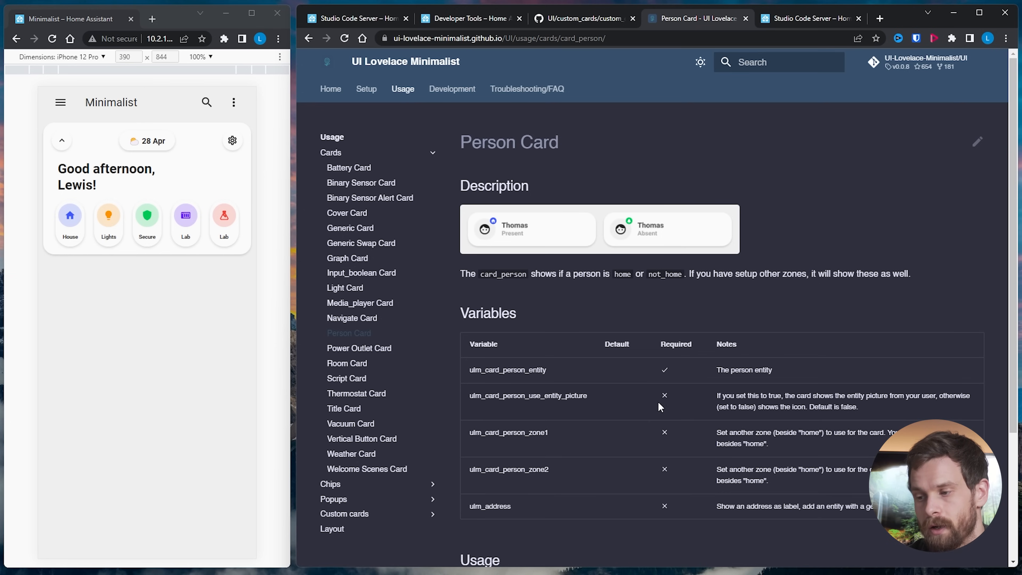
# Review the Person Card variables and copy the complete card_person usage example
pyautogui.moveTo(849, 413); pyautogui.dragTo(693, 376)
pyautogui.click(627, 421)
pyautogui.scroll(-2, 627, 420)
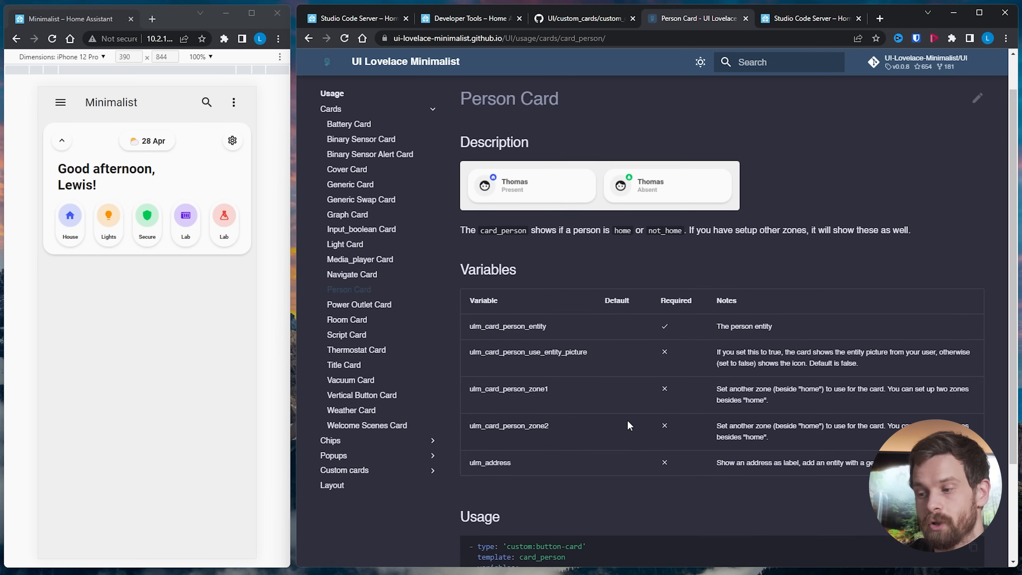
pyautogui.scroll(-2, 628, 420)
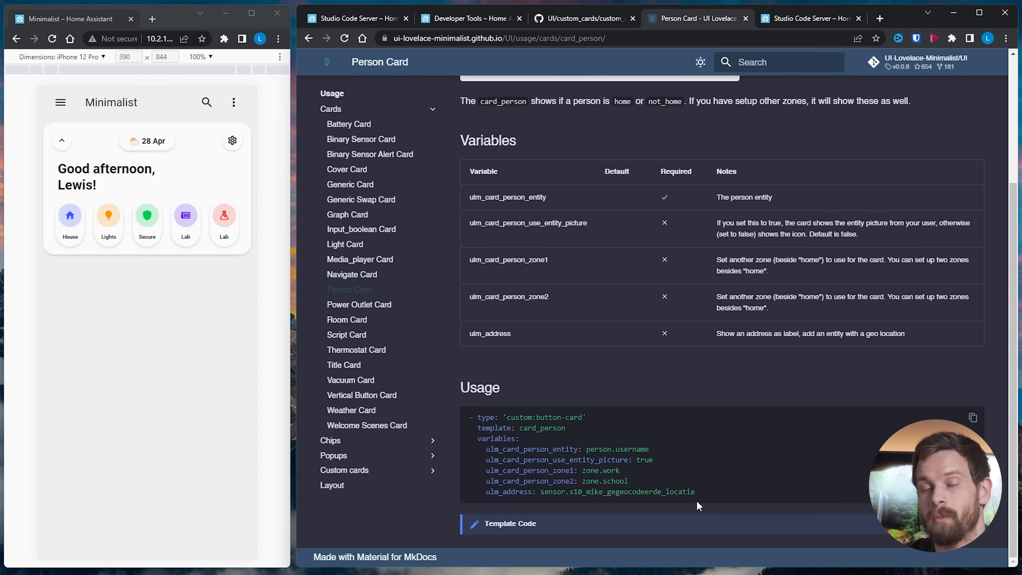
pyautogui.moveTo(696, 495); pyautogui.dragTo(463, 414)
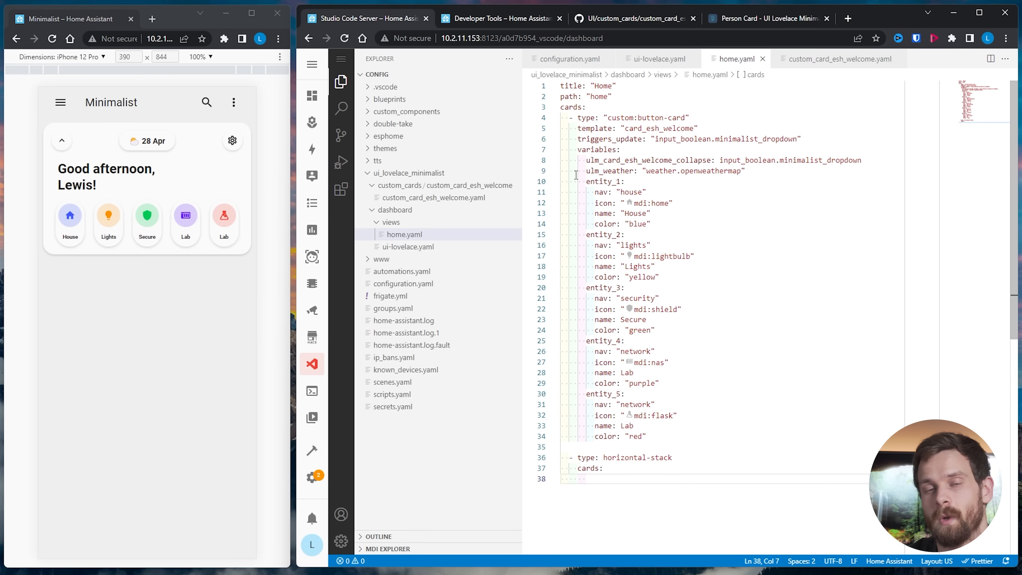
# Paste the card_person example under the horizontal stack's cards in home.yaml and indent its template and variables lines to match the list item
pyautogui.write("- type: 'custom:button-card'   template: card_person   variables:     ulm_card_person_entity: person.username     ulm_card_person_use_entity_picture: true     ulm_card_person_zone1: zone.work     ulm_card_person_zone2: zone.school     ulm_address: sensor.s10_mike_gegeocodeerde_locatie")
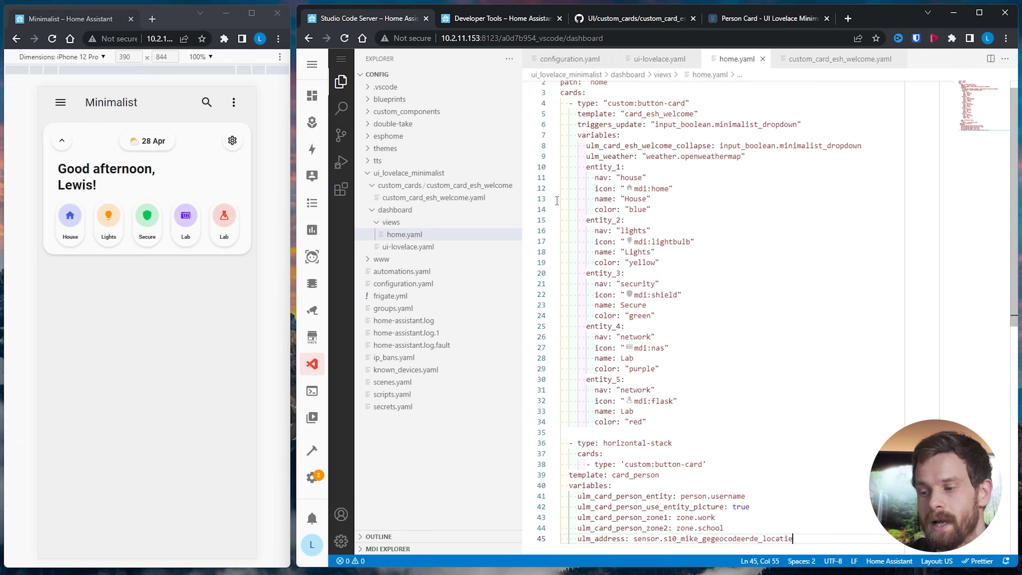
pyautogui.scroll(-2, 700, 498)
pyautogui.moveTo(794, 486); pyautogui.dragTo(541, 421)
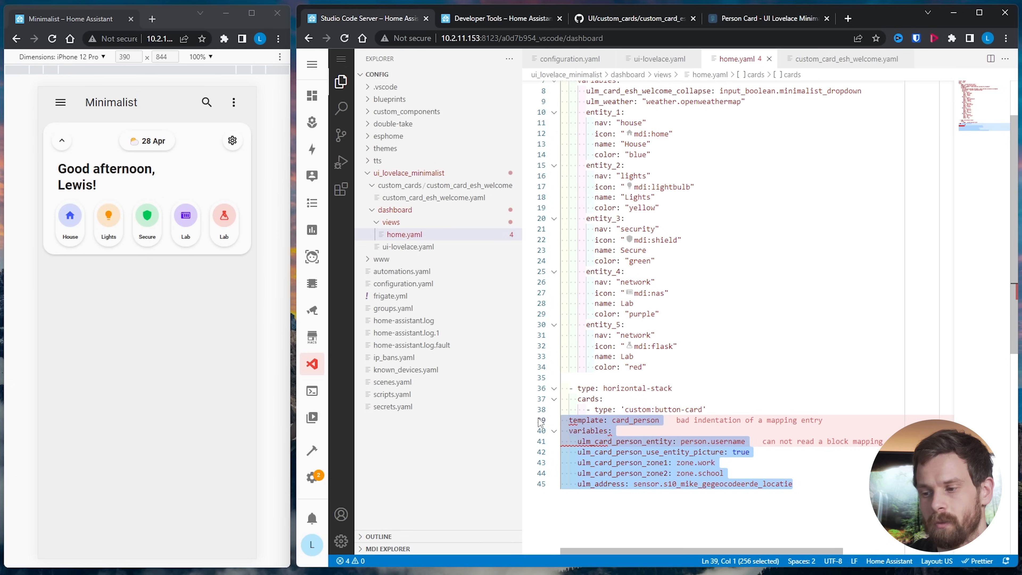
pyautogui.press('Tab')
pyautogui.press('Tab')
pyautogui.press('Tab')
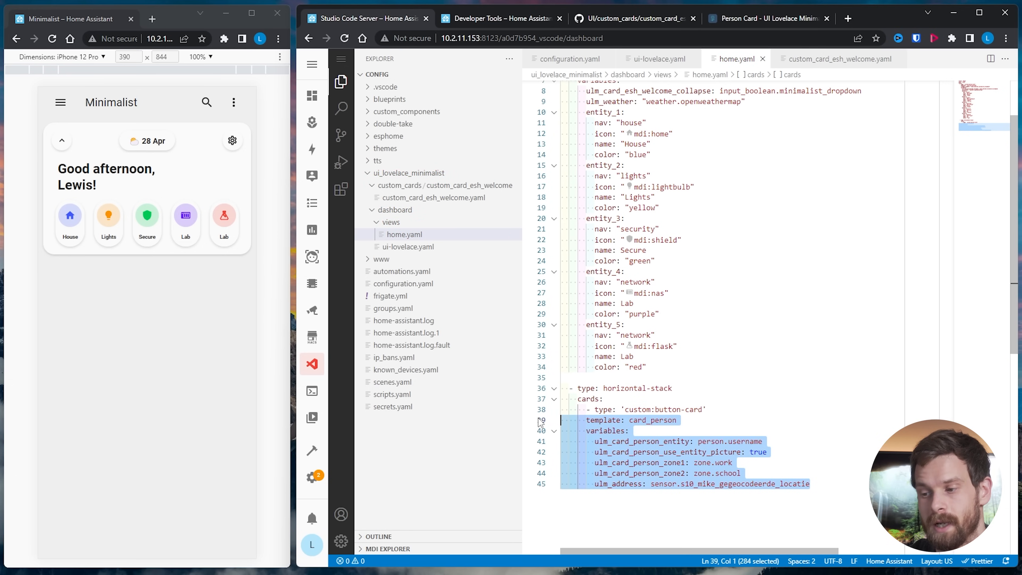
pyautogui.click(672, 409)
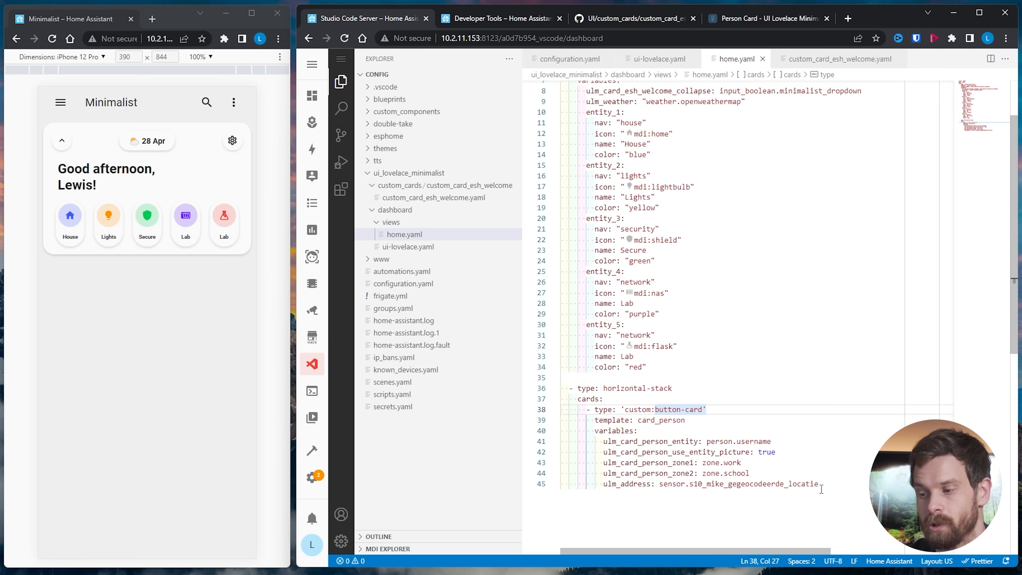
# Delete the ulm_address line from the pasted person card
pyautogui.moveTo(821, 485); pyautogui.dragTo(534, 487)
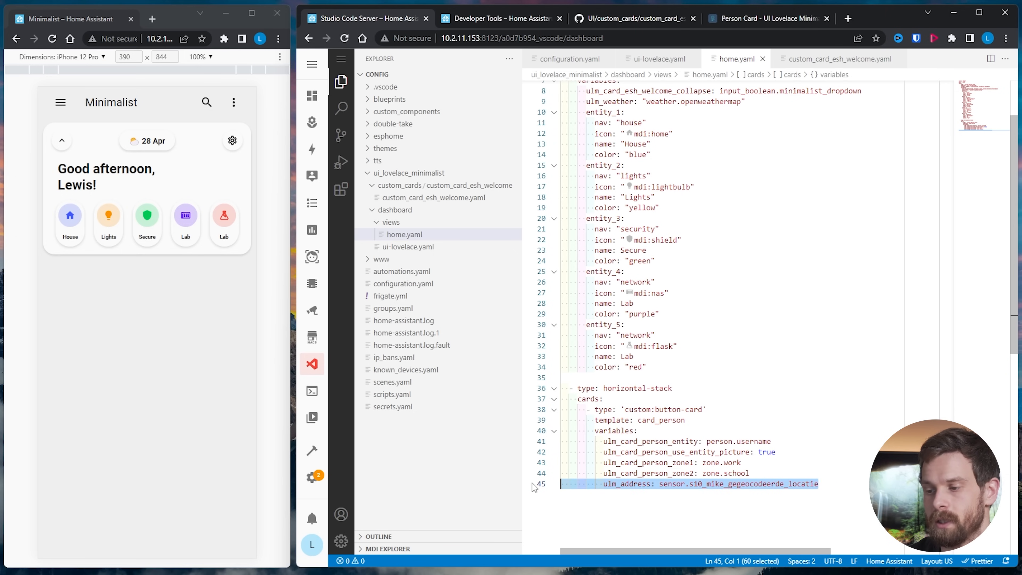
pyautogui.press('BackSpace')
pyautogui.press('BackSpace')
# Set ulm_card_person_entity in the person card to the homeowner's own person entity
pyautogui.moveTo(770, 440); pyautogui.dragTo(715, 441)
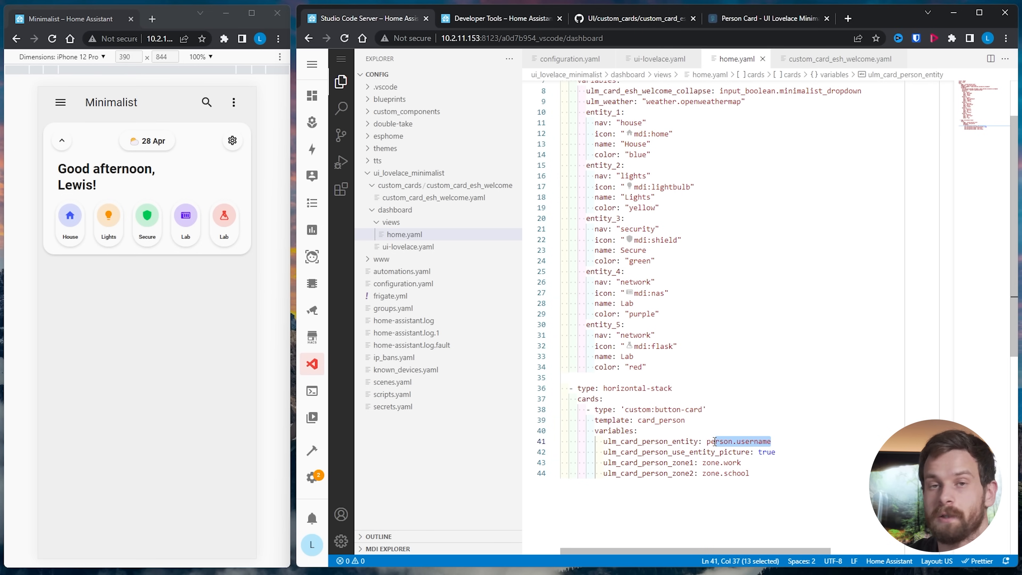
pyautogui.press('BackSpace')
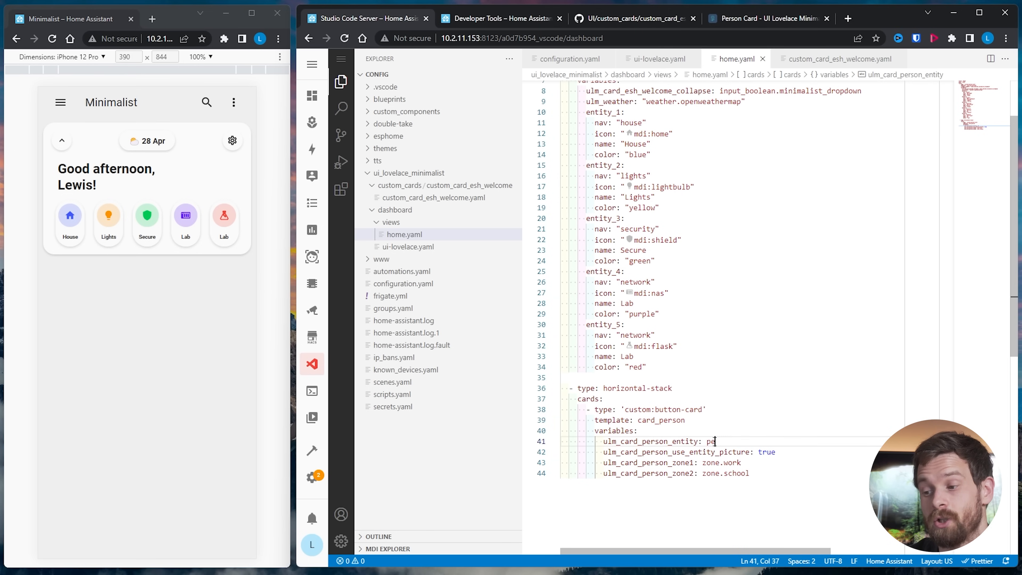
pyautogui.press('BackSpace')
pyautogui.write('erson.lewis')
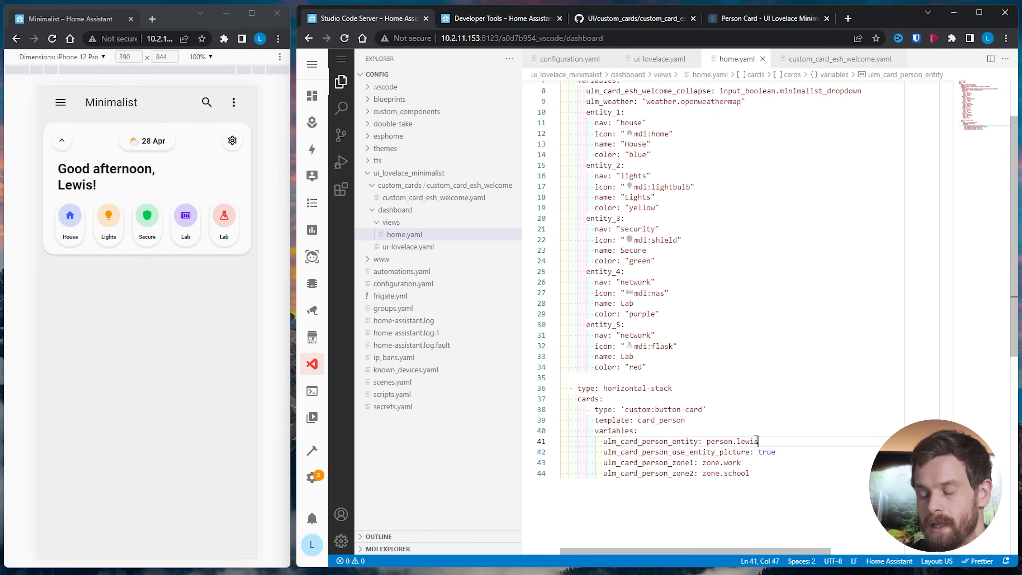
# Check the person card's entity picture and zone values and refresh the Minimalist dashboard preview to load the card
pyautogui.doubleClick(767, 452)
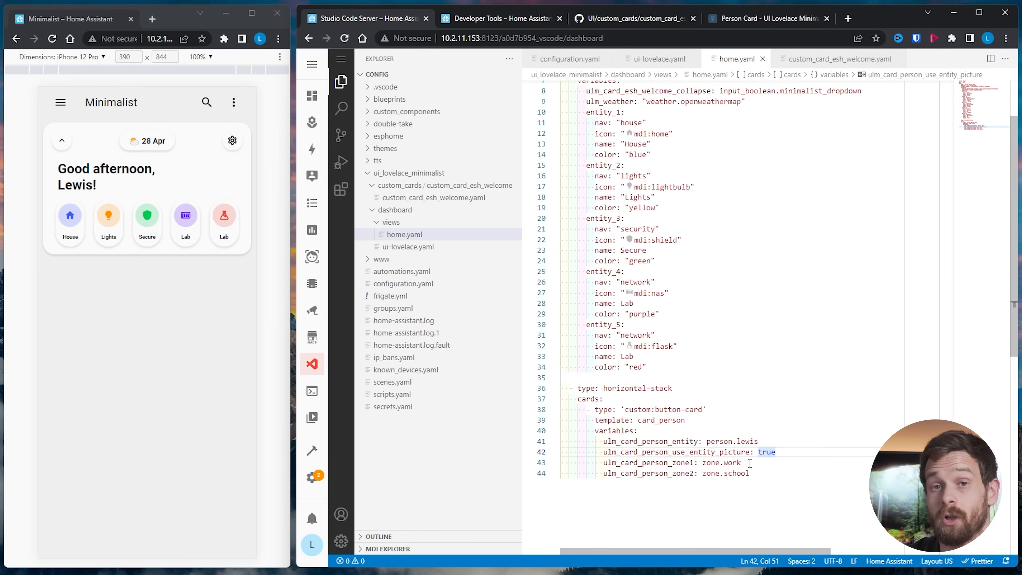
pyautogui.moveTo(751, 473); pyautogui.dragTo(698, 472)
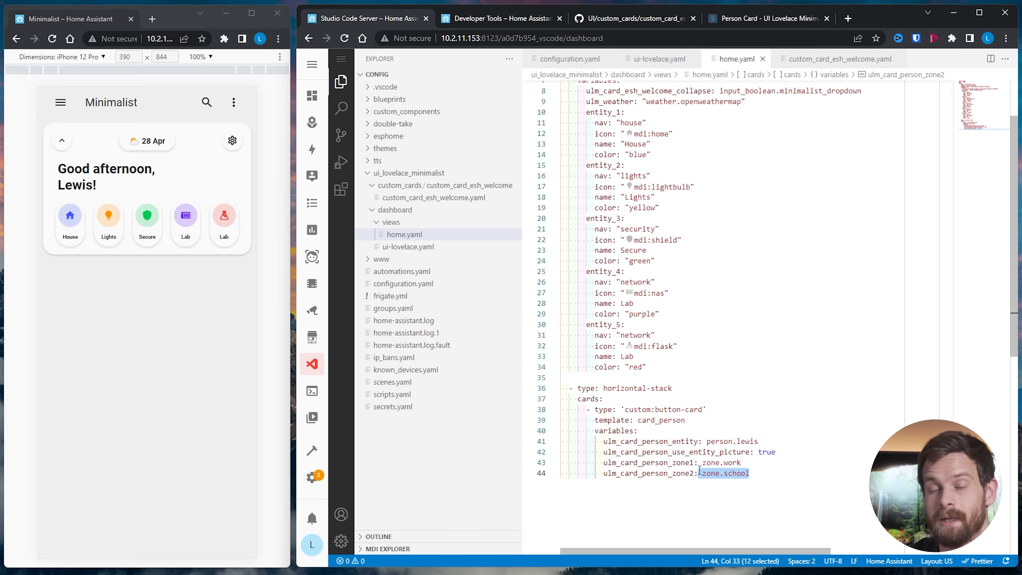
pyautogui.click(755, 464)
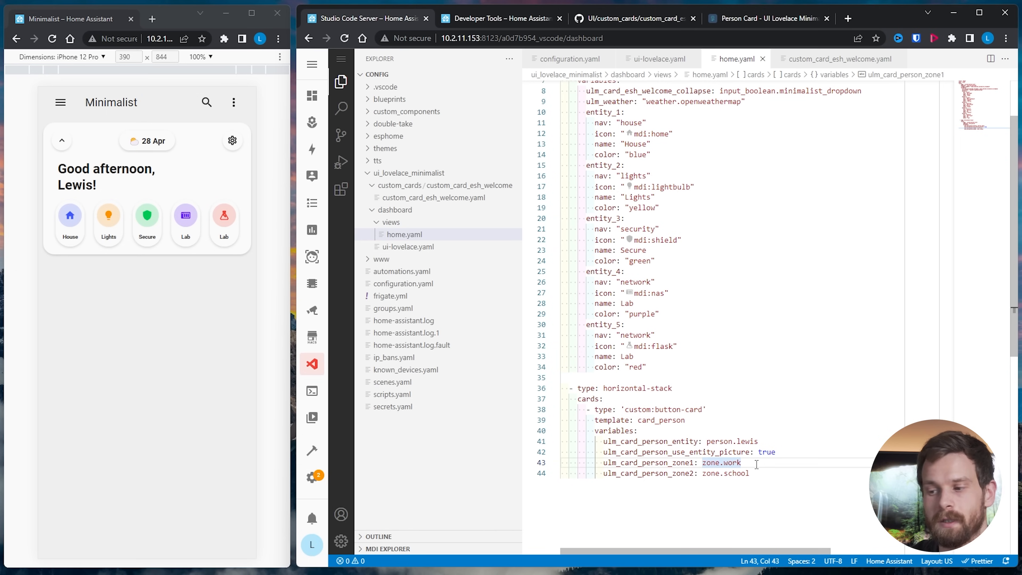
pyautogui.click(750, 475)
pyautogui.scroll(-1, 684, 403)
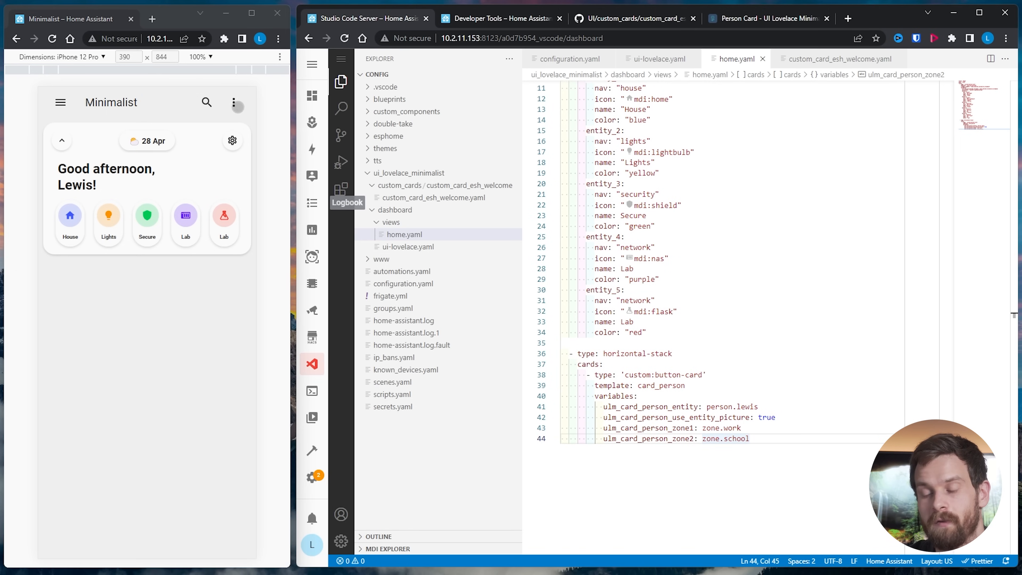
pyautogui.click(234, 102)
pyautogui.click(194, 136)
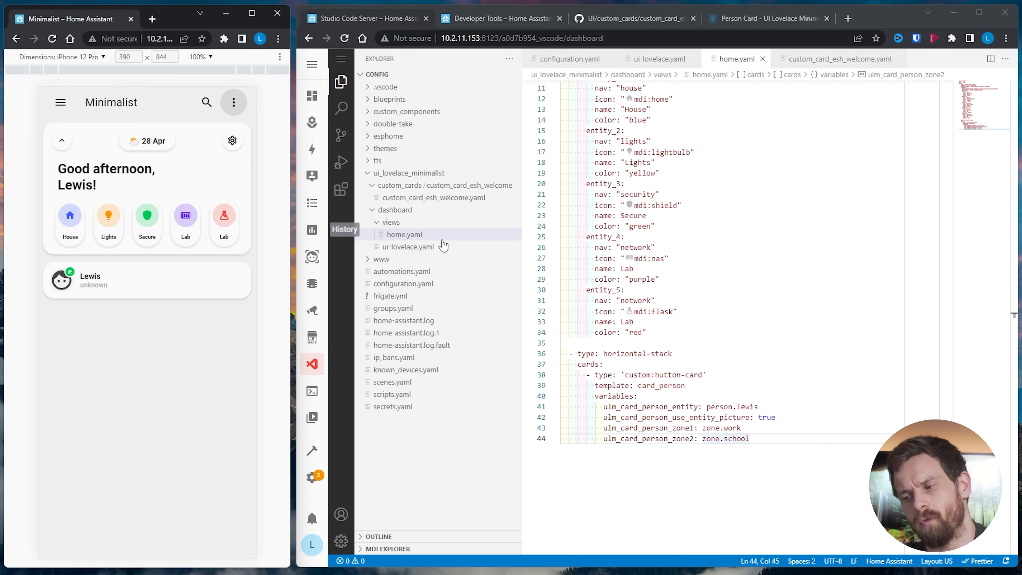
# Duplicate the whole person card block directly below itself within the same horizontal stack
pyautogui.click(683, 416)
pyautogui.moveTo(755, 441); pyautogui.dragTo(542, 379)
pyautogui.hotkey('ctrl', 'c')
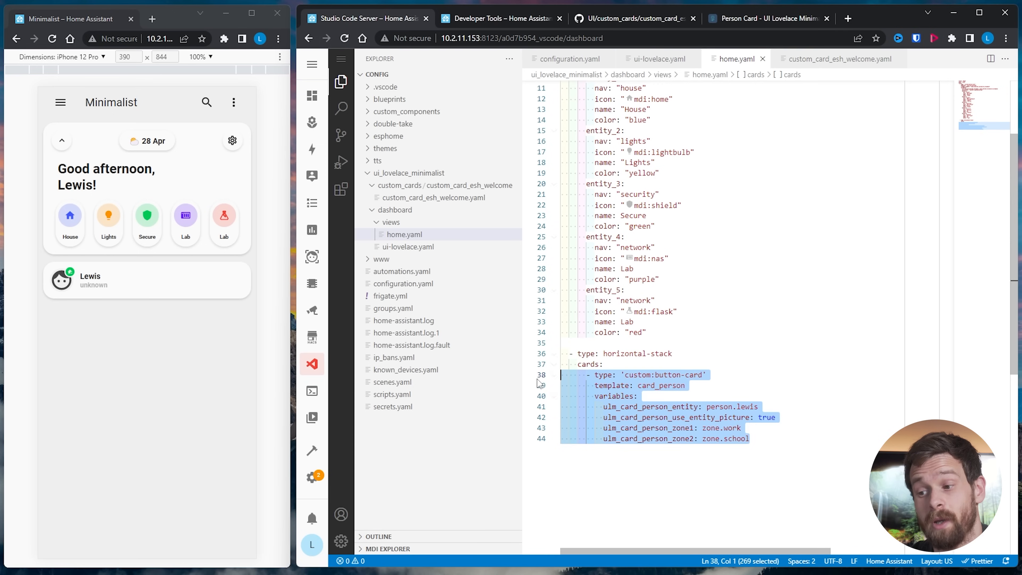
pyautogui.click(759, 441)
pyautogui.press('Return')
pyautogui.hotkey('ctrl', 'v')
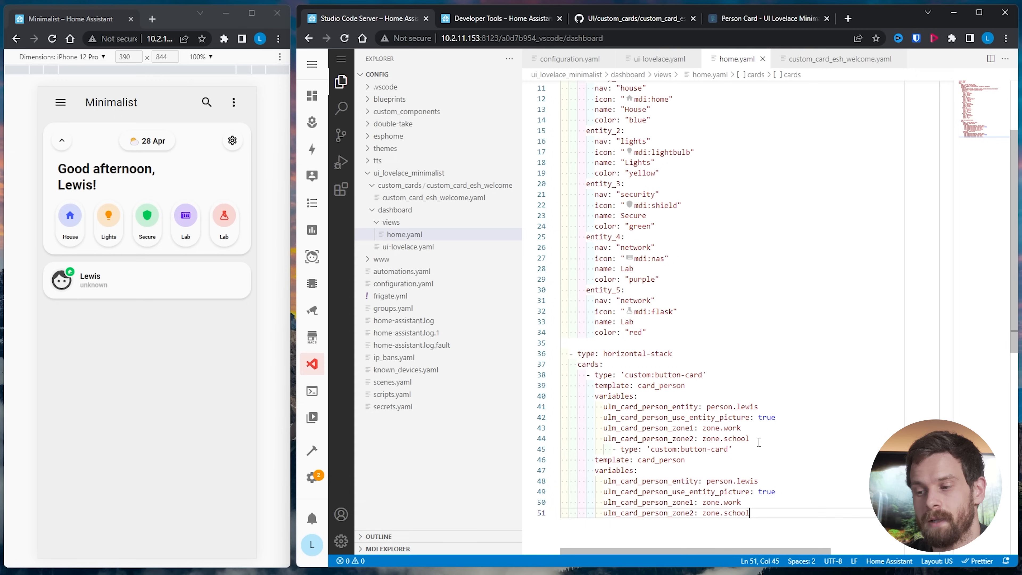
# Set ulm_card_person_entity in the duplicated card to the second household member's person entity and refresh the dashboard preview
pyautogui.click(760, 480)
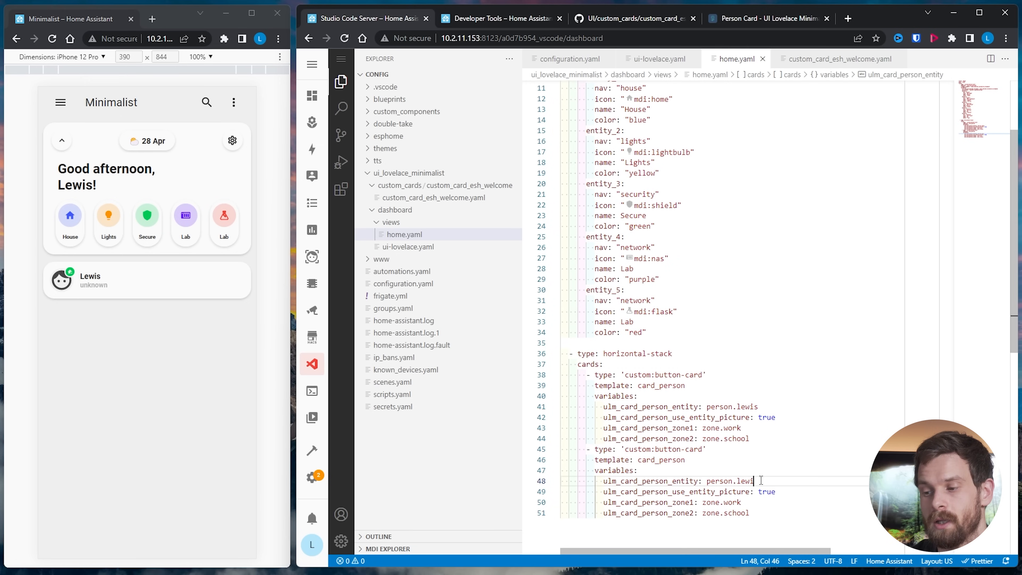
pyautogui.press('BackSpace')
pyautogui.press('BackSpace')
pyautogui.press('BackSpace')
pyautogui.press('BackSpace')
pyautogui.press('BackSpace')
pyautogui.write('sara')
pyautogui.write('h')
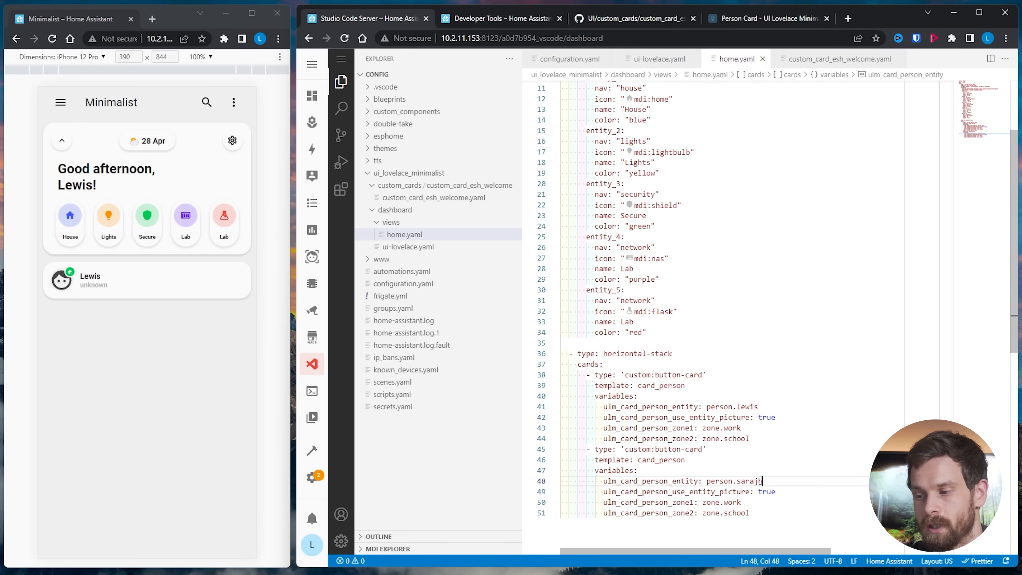
pyautogui.click(233, 102)
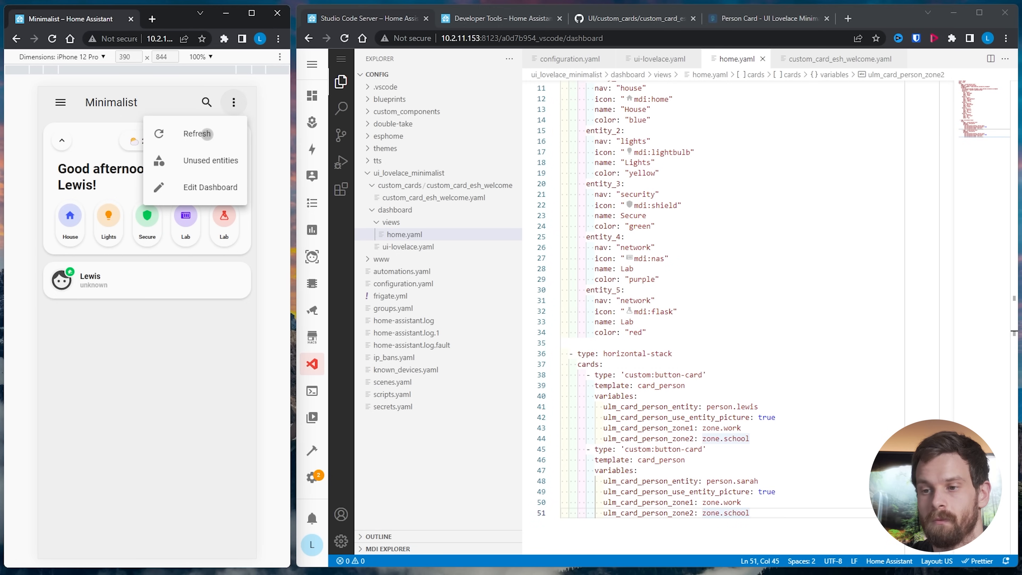
pyautogui.click(207, 134)
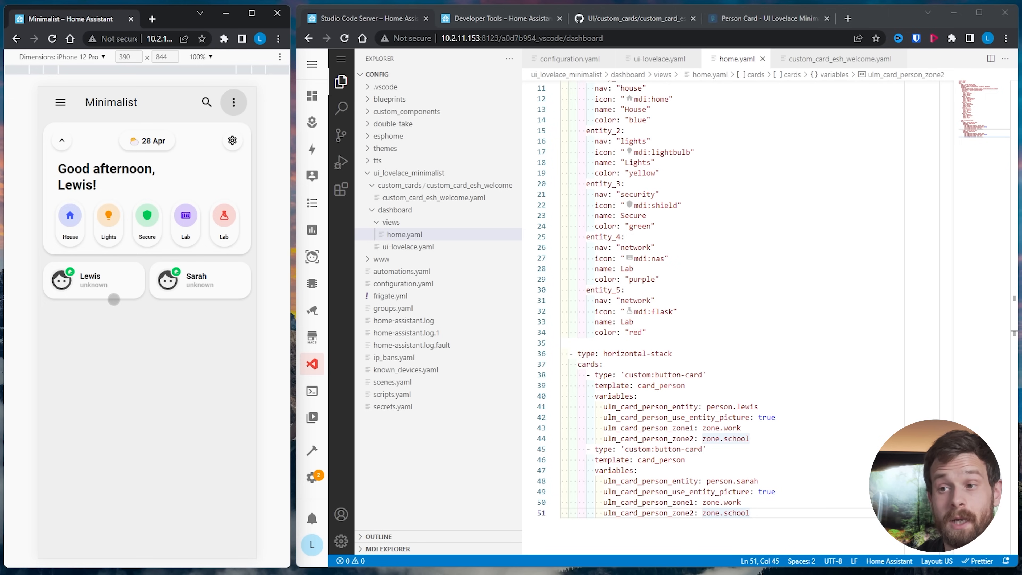
# Examine the notes on the entity picture and zone variables in the Person Card documentation
pyautogui.click(744, 24)
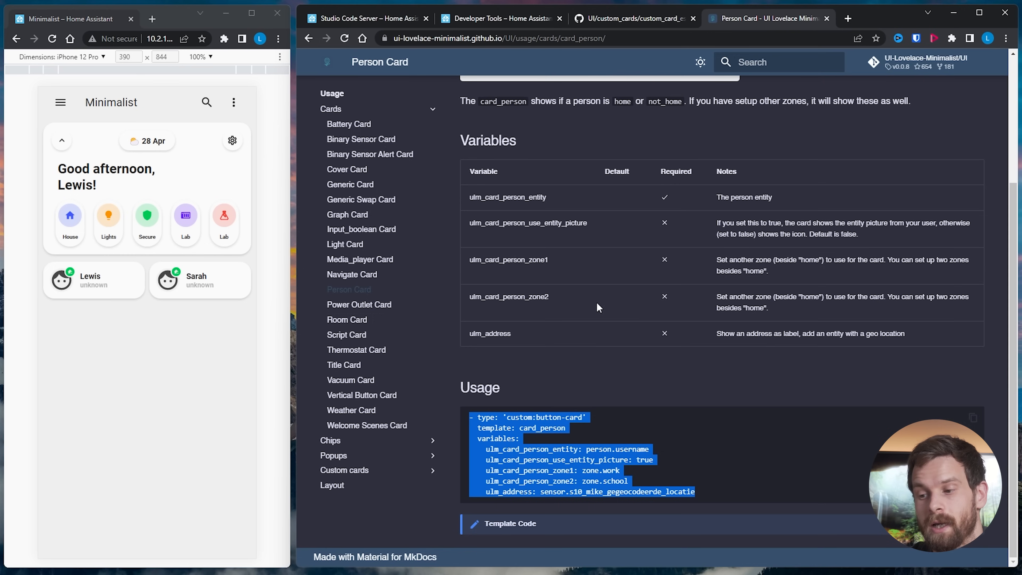
pyautogui.scroll(1, 599, 346)
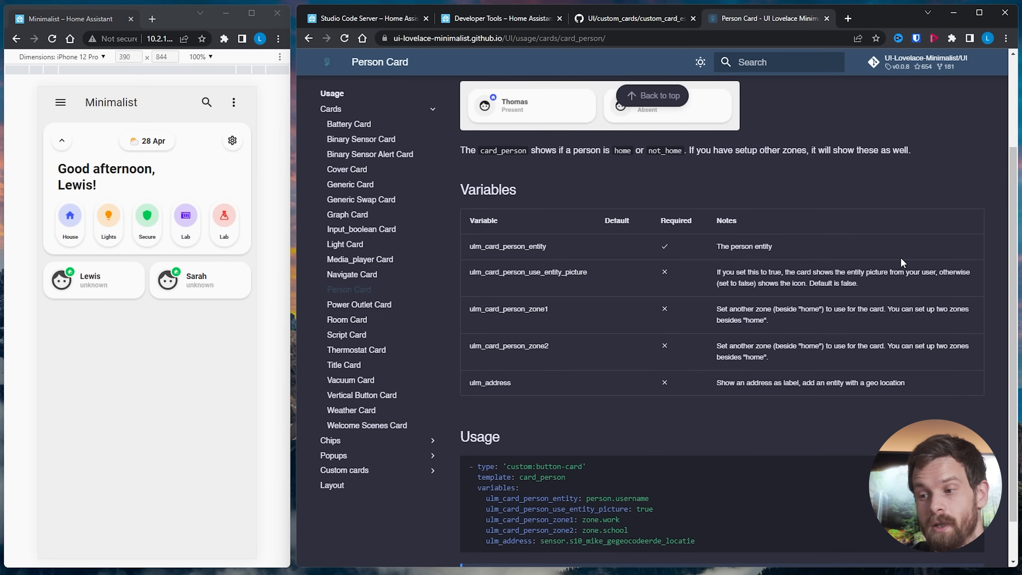
pyautogui.moveTo(898, 272); pyautogui.dragTo(881, 296)
pyautogui.click(868, 329)
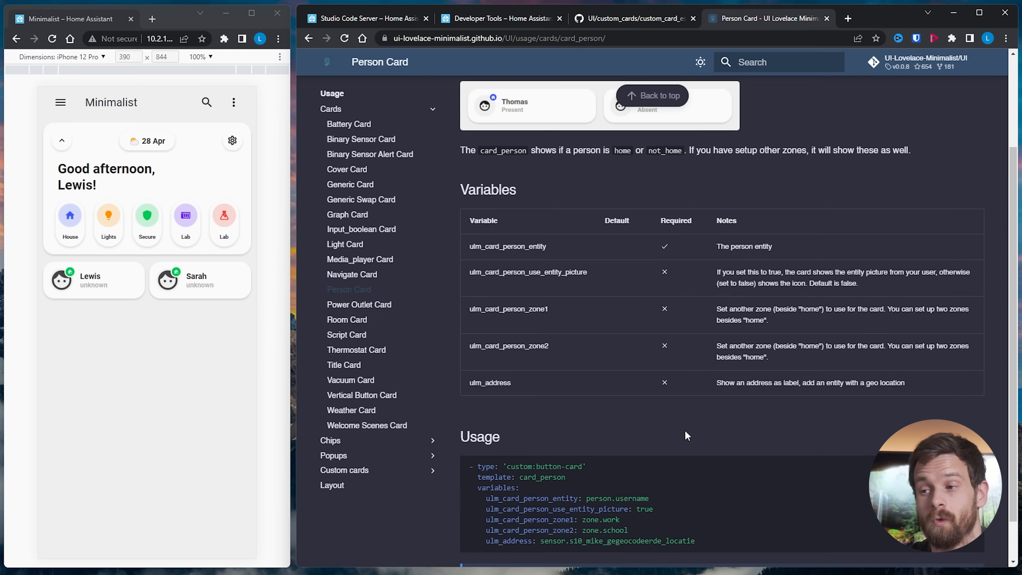
# Return to home.yaml and start a new line at the top card-list indentation below the stack, separated by a blank line
pyautogui.hotkey('ctrl', '1')
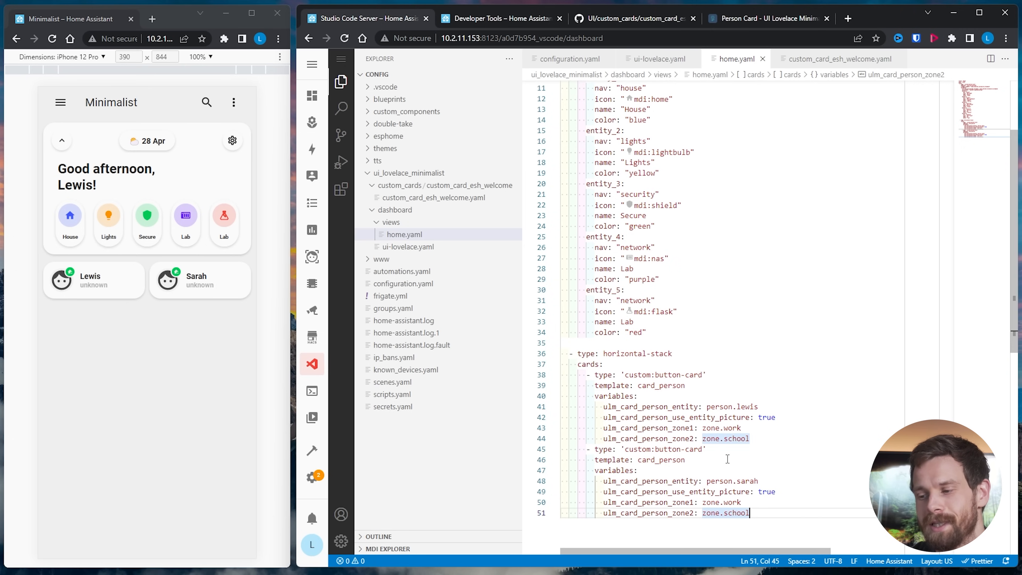
pyautogui.press('Return')
pyautogui.press('Return')
pyautogui.scroll(-2, 767, 513)
pyautogui.press('BackSpace')
pyautogui.press('BackSpace')
pyautogui.press('BackSpace')
pyautogui.press('BackSpace')
pyautogui.press('BackSpace')
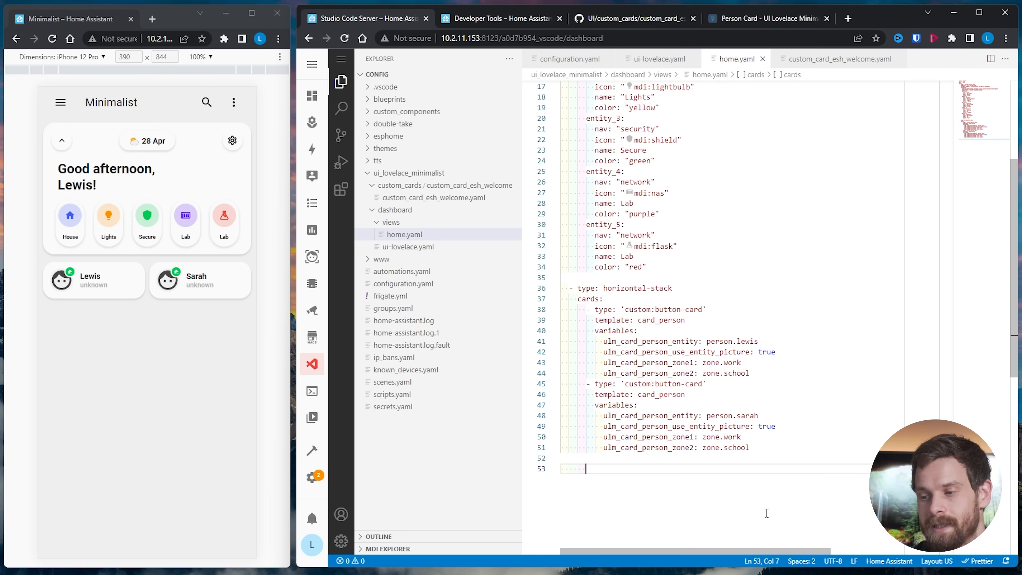
pyautogui.hotkey('ctrl', 'space')
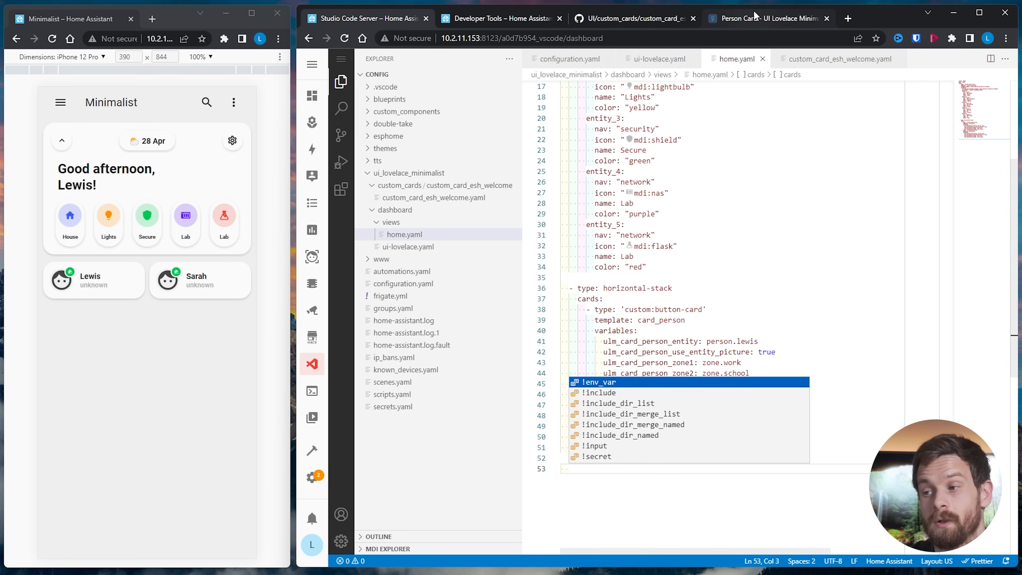
# Open the Title Card page in the UI Lovelace Minimalist documentation
pyautogui.click(755, 17)
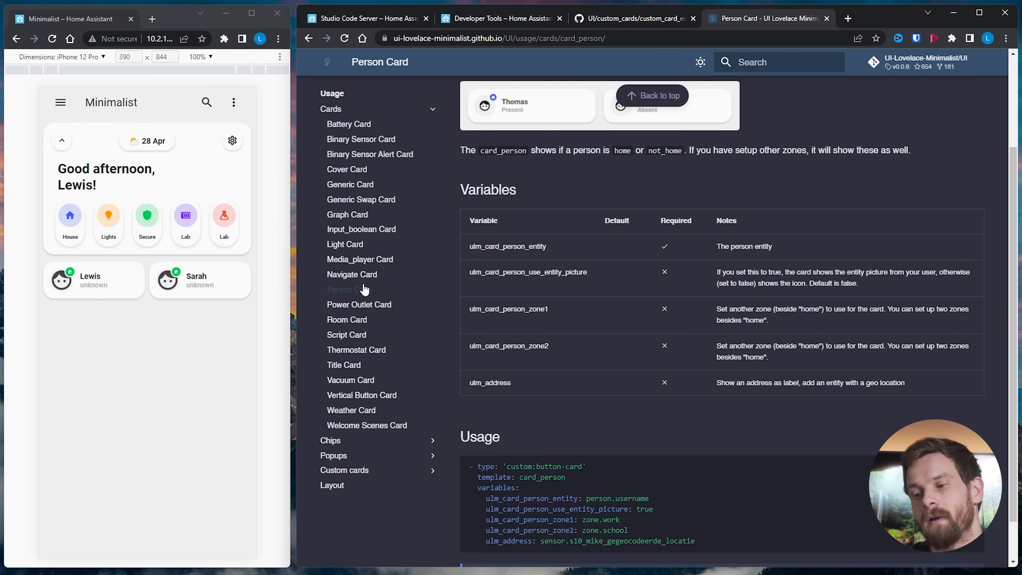
pyautogui.click(352, 364)
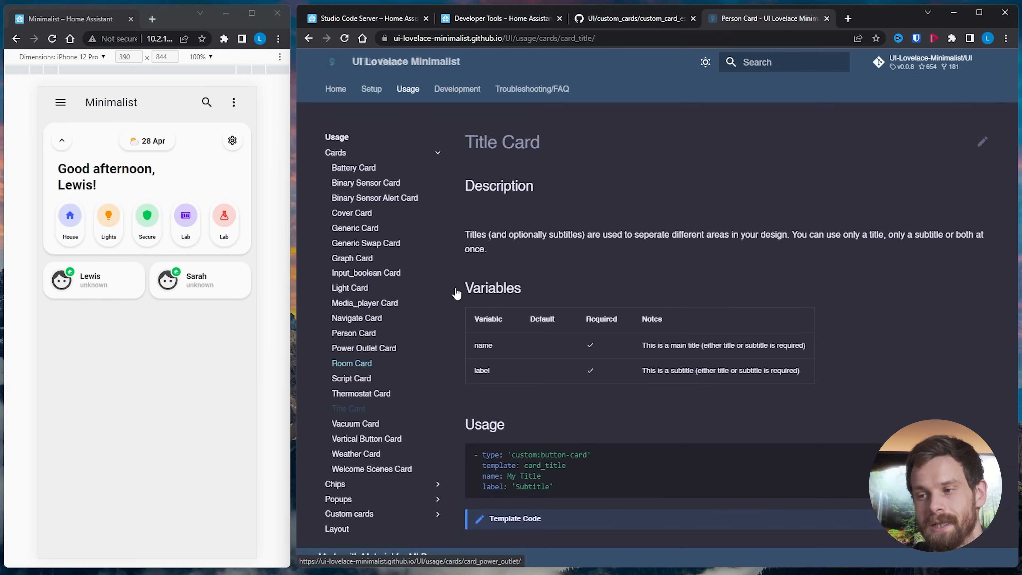
# Copy the Title Card usage example from the documentation and review the notes on its name and label variables
pyautogui.scroll(-1, 585, 415)
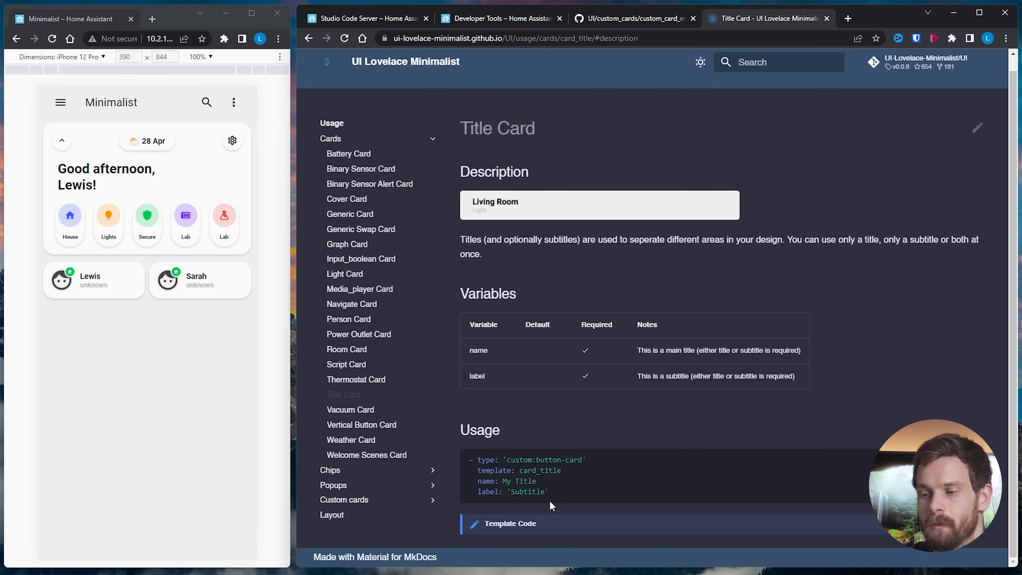
pyautogui.moveTo(564, 494); pyautogui.dragTo(469, 460)
pyautogui.hotkey('ctrl', 'c')
pyautogui.click(656, 413)
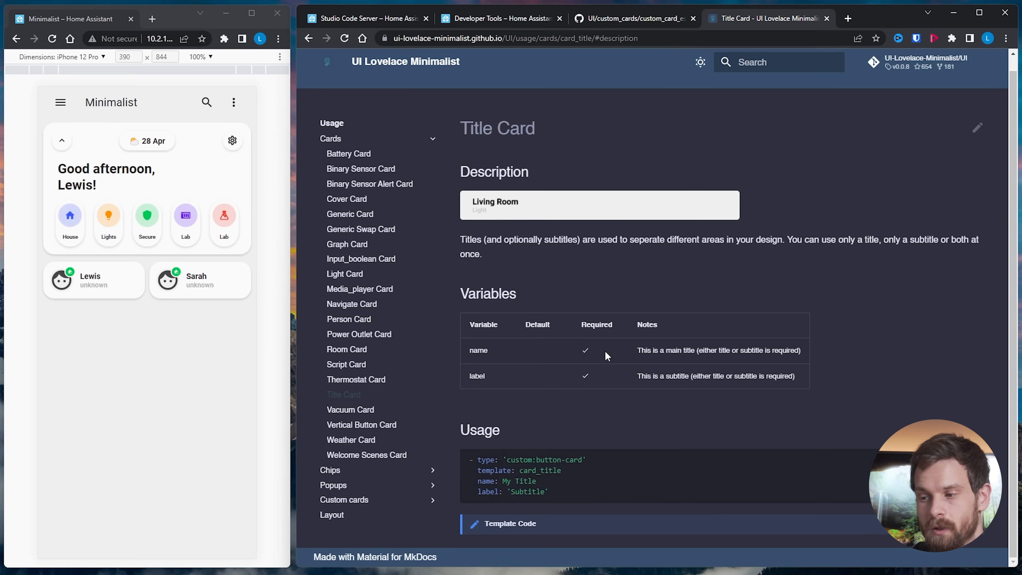
pyautogui.moveTo(638, 351); pyautogui.dragTo(810, 355)
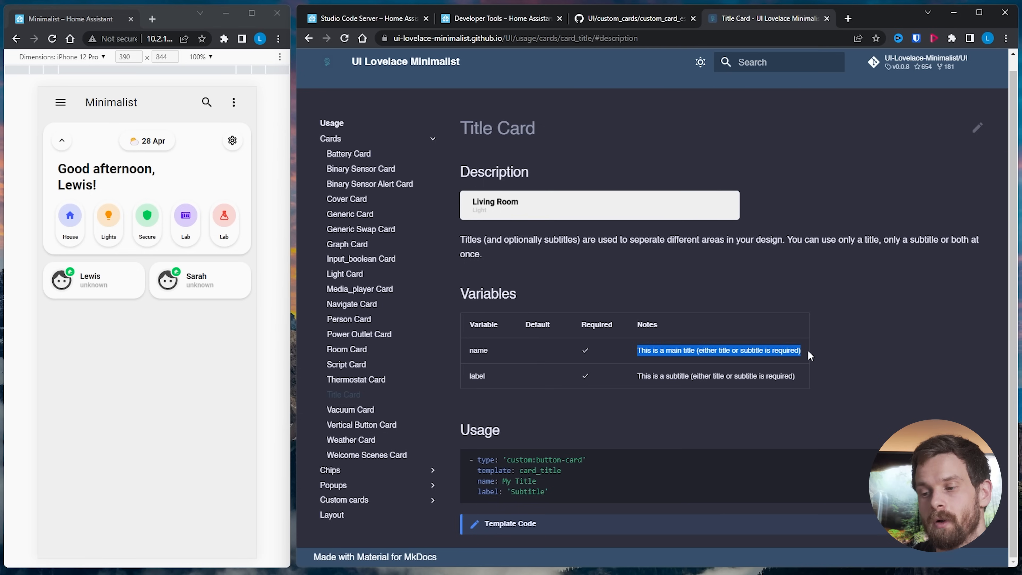
pyautogui.moveTo(803, 376); pyautogui.dragTo(682, 376)
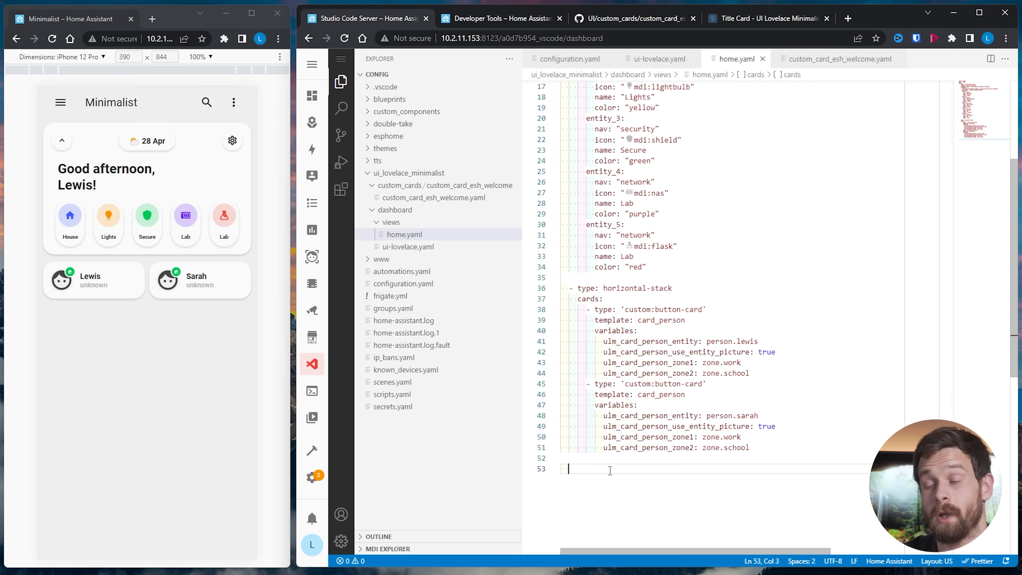
# Add the copied card_title example below the person stack in home.yaml, indent its properties under the type line, and refresh the dashboard preview
pyautogui.hotkey('ctrl', 'v')
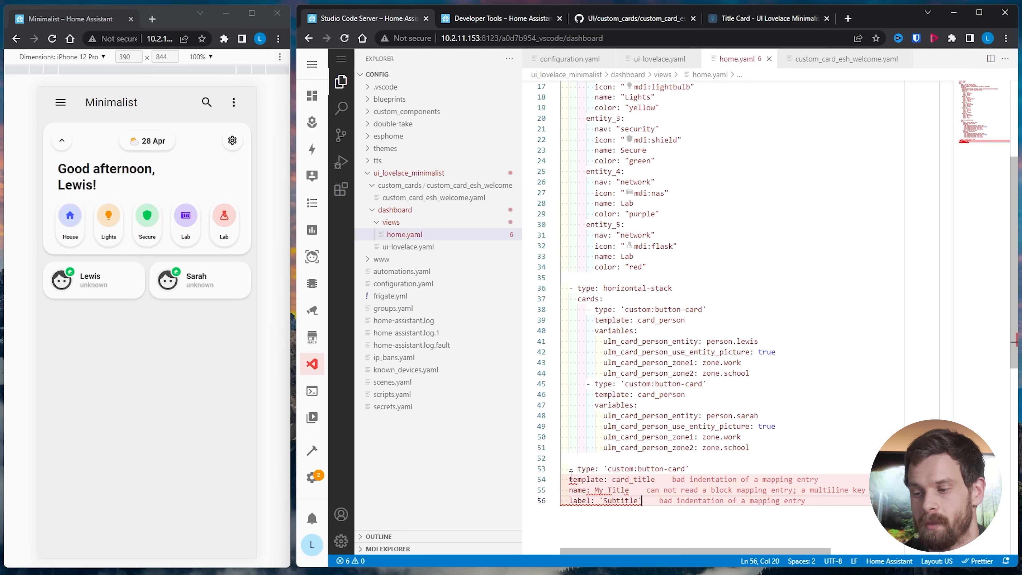
pyautogui.moveTo(569, 479); pyautogui.dragTo(643, 501)
pyautogui.press('Tab')
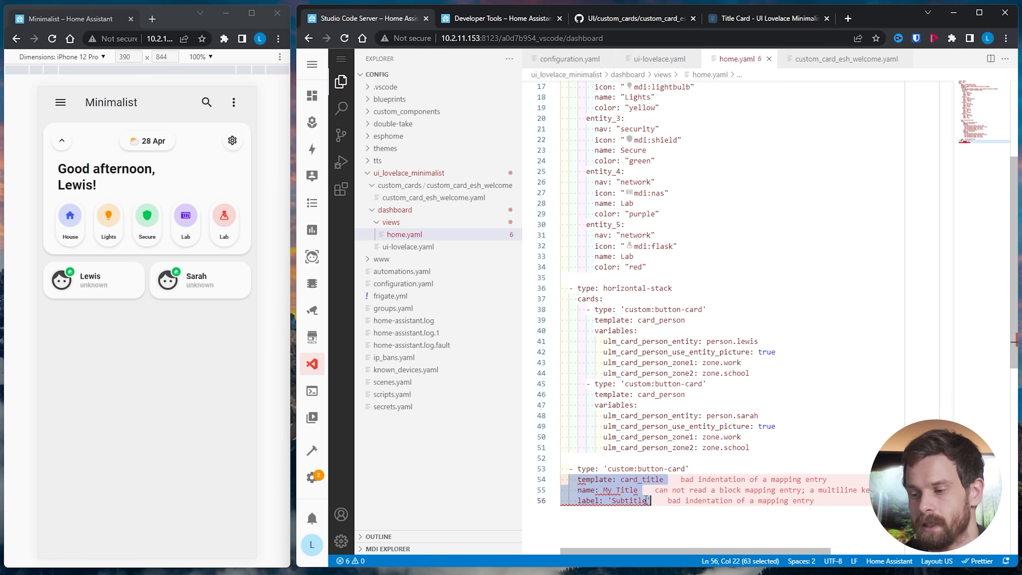
pyautogui.click(676, 468)
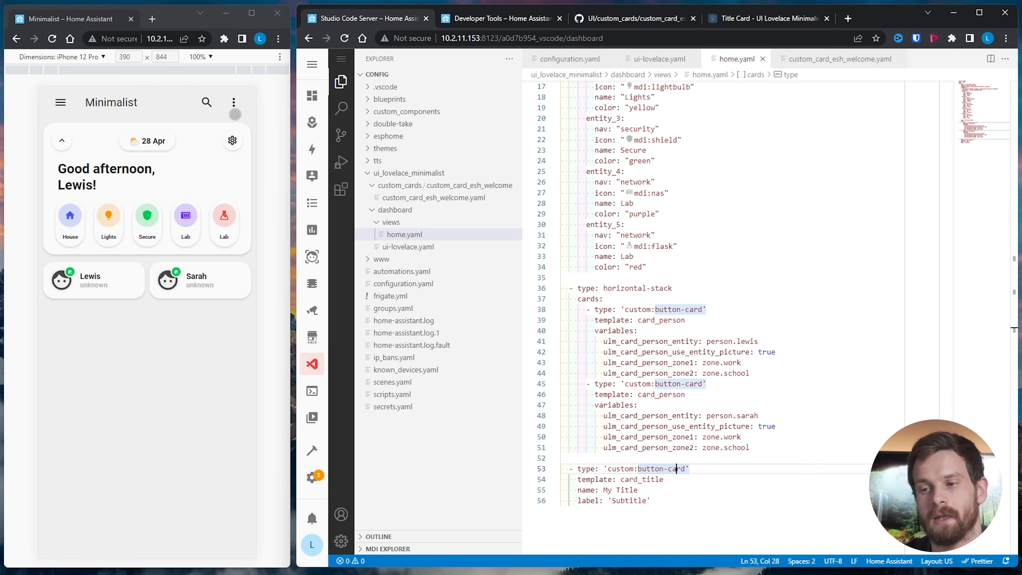
pyautogui.click(233, 102)
pyautogui.click(201, 130)
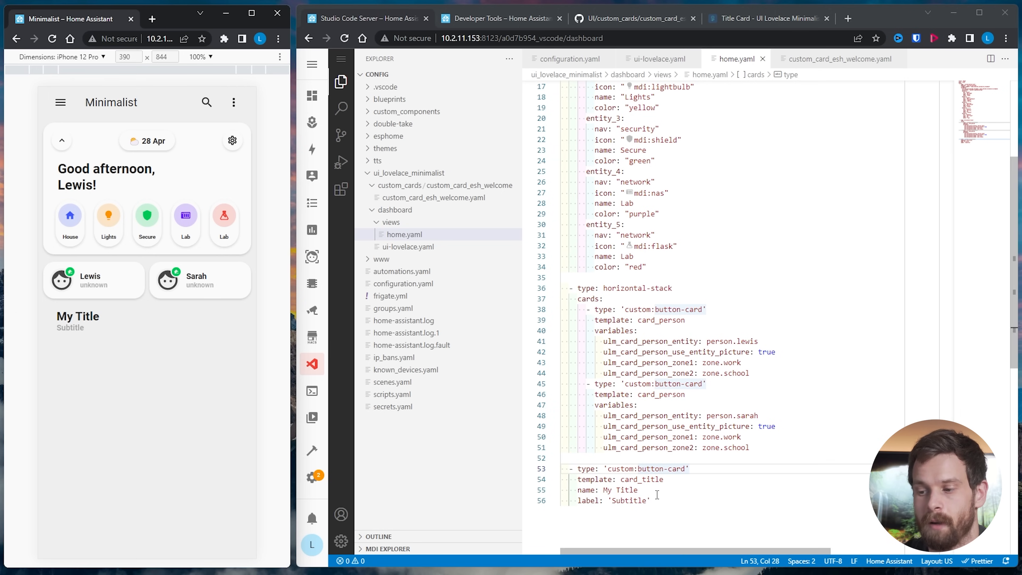
# Remove the label line from the title card and set its name to Rooms
pyautogui.moveTo(660, 501); pyautogui.dragTo(541, 505)
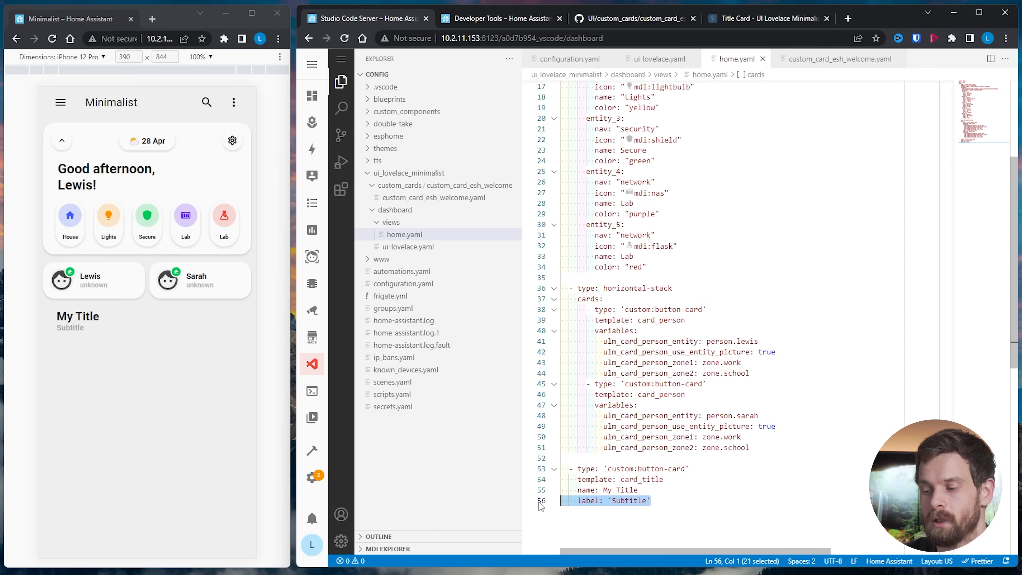
pyautogui.press('BackSpace')
pyautogui.press('BackSpace')
pyautogui.press('BackSpace')
pyautogui.press('BackSpace')
pyautogui.press('BackSpace')
pyautogui.press('BackSpace')
pyautogui.press('BackSpace')
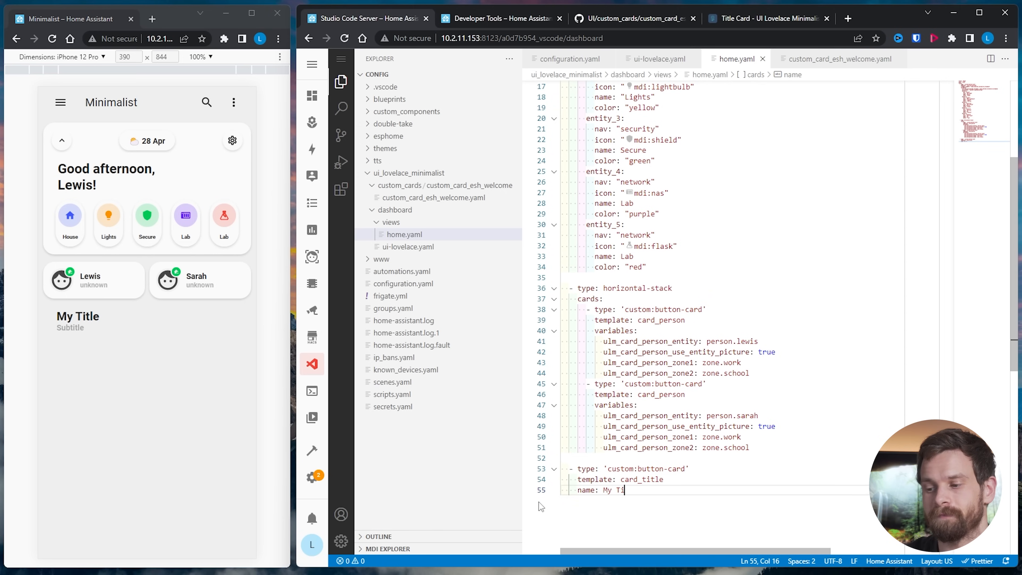
pyautogui.press('BackSpace')
pyautogui.press('BackSpace')
pyautogui.press('BackSpace')
pyautogui.write('Rooms')
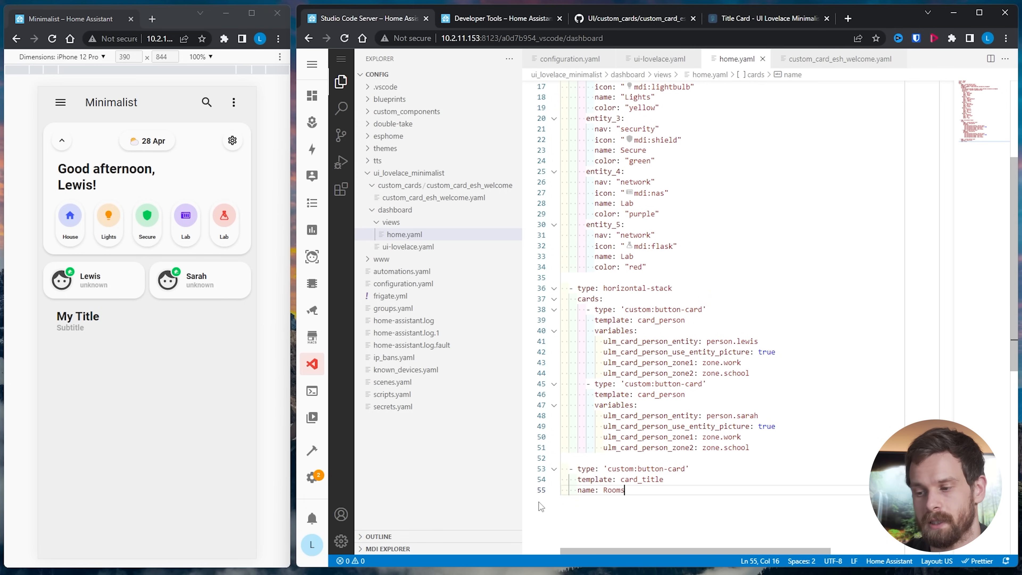
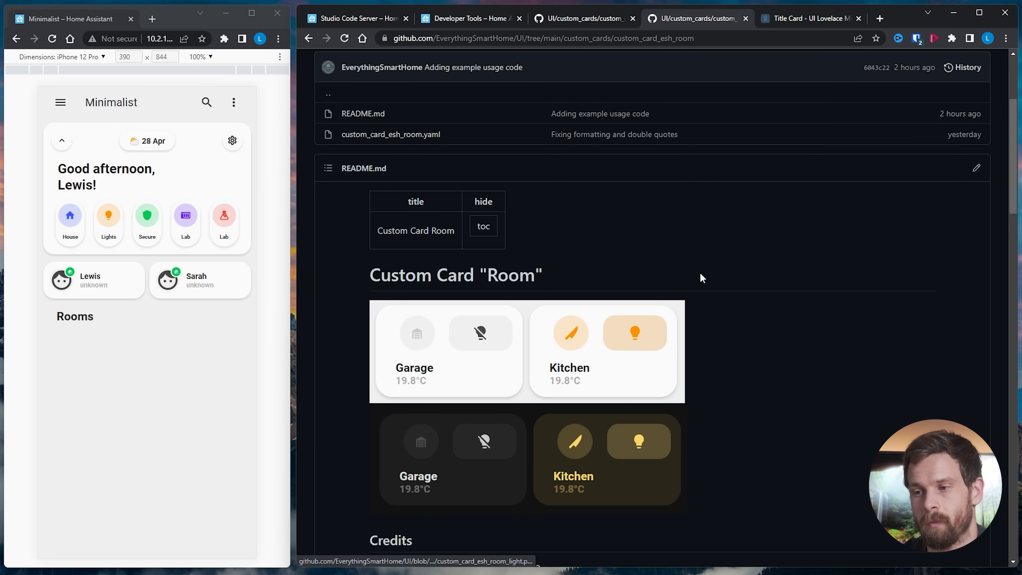
# Copy the folder name custom_card_esh_room from the GitHub repository and create a folder with that name inside custom_cards in Studio Code Server
pyautogui.scroll(1, 665, 306)
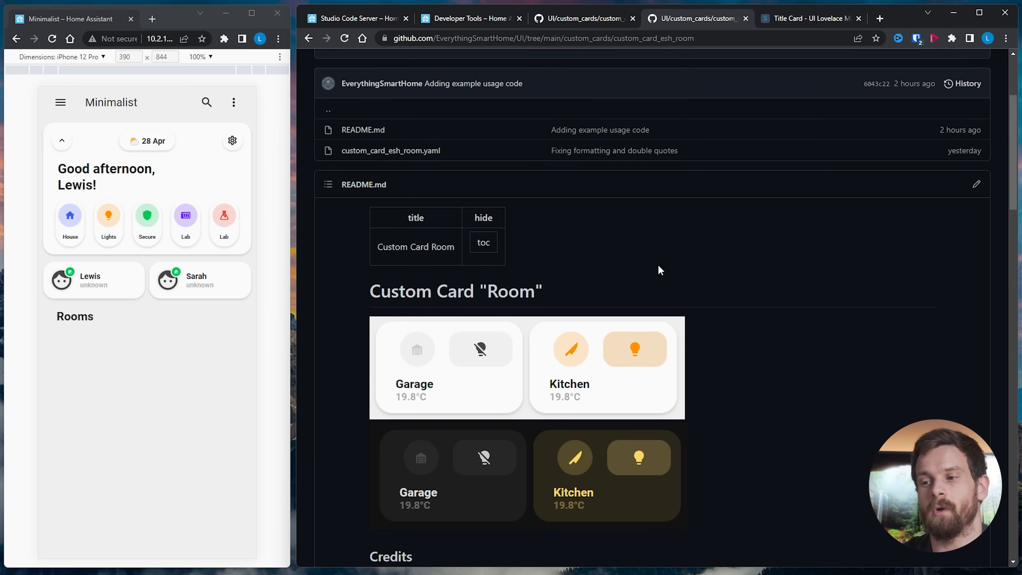
pyautogui.scroll(4, 570, 223)
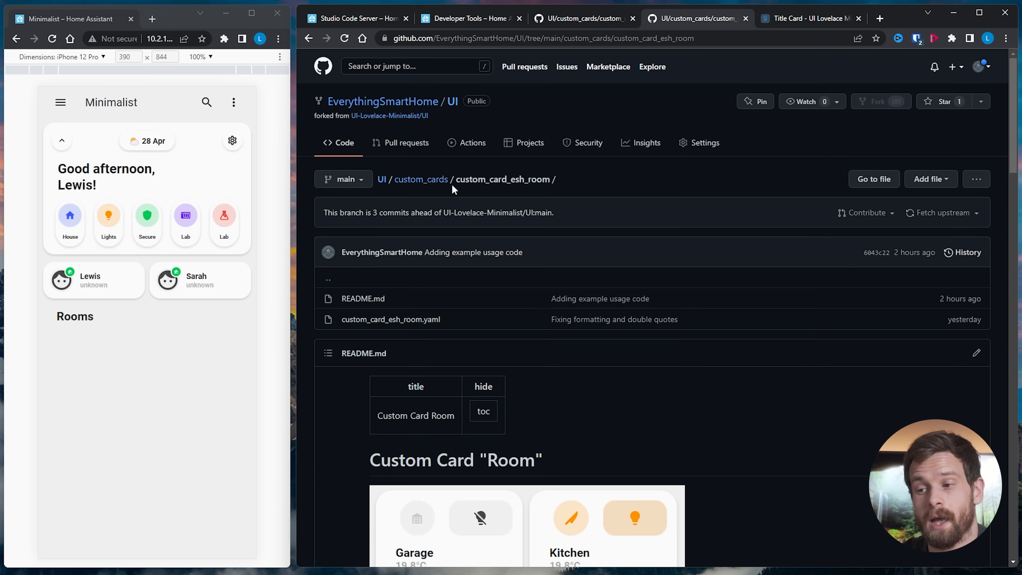
pyautogui.moveTo(456, 180); pyautogui.dragTo(550, 180)
pyautogui.hotkey('ctrl', 'c')
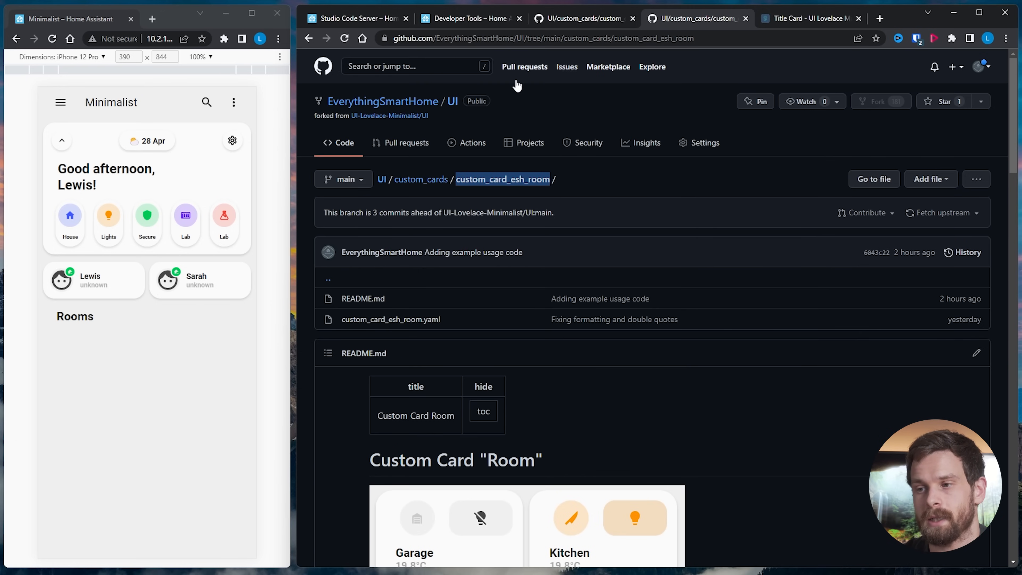
pyautogui.click(354, 18)
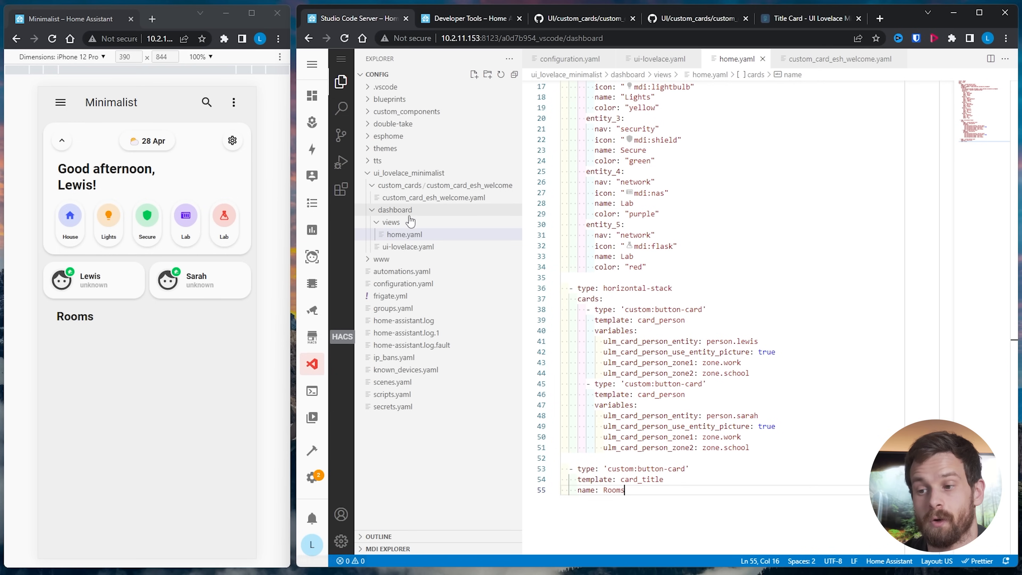
pyautogui.rightClick(402, 187)
pyautogui.click(416, 216)
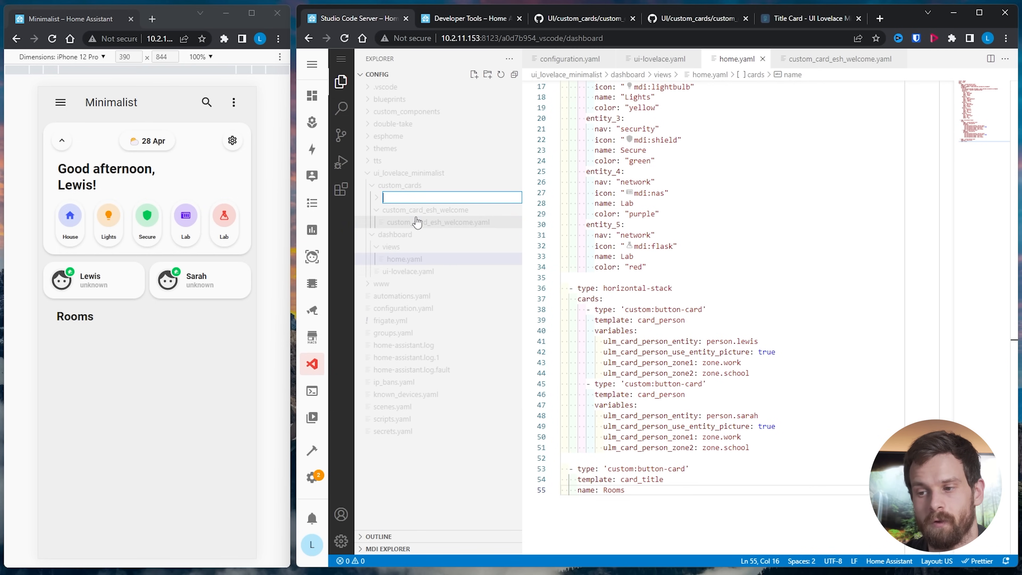
pyautogui.hotkey('ctrl', 'v')
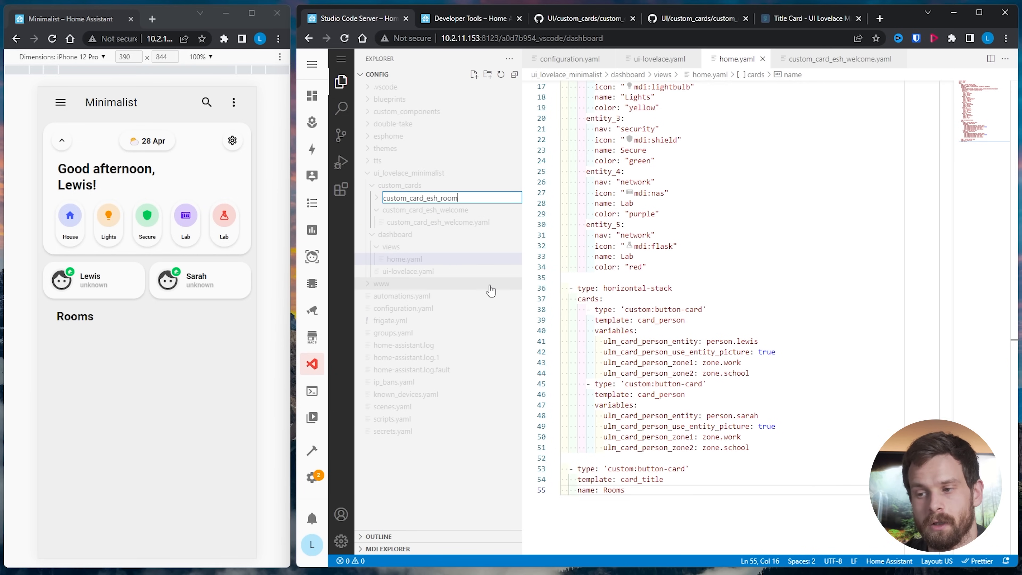
pyautogui.press('Return')
# Create a file named custom_card_esh_room.yaml inside the custom_card_esh_room folder
pyautogui.rightClick(445, 201)
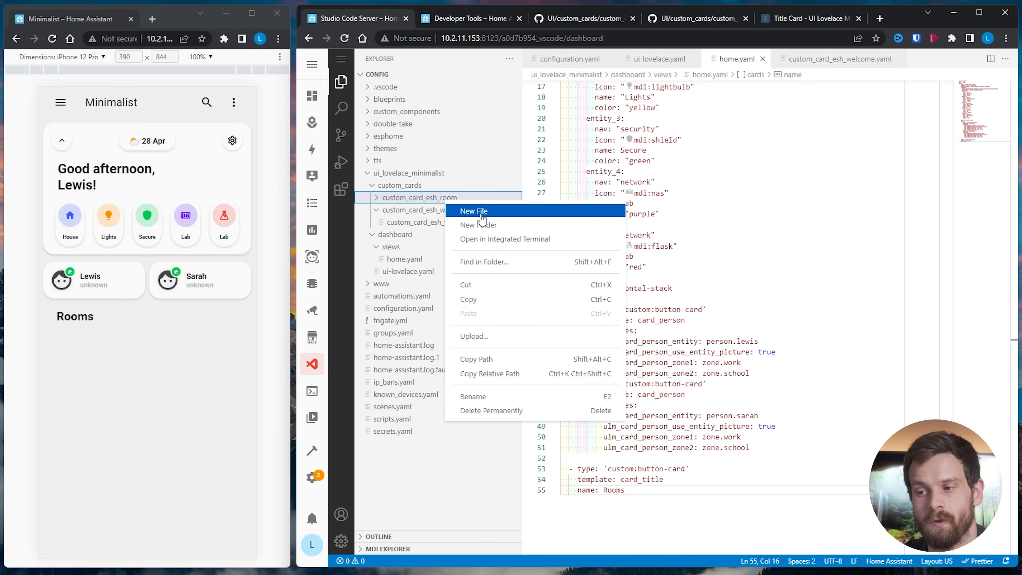
pyautogui.click(482, 217)
pyautogui.write('custom_card_esh_room')
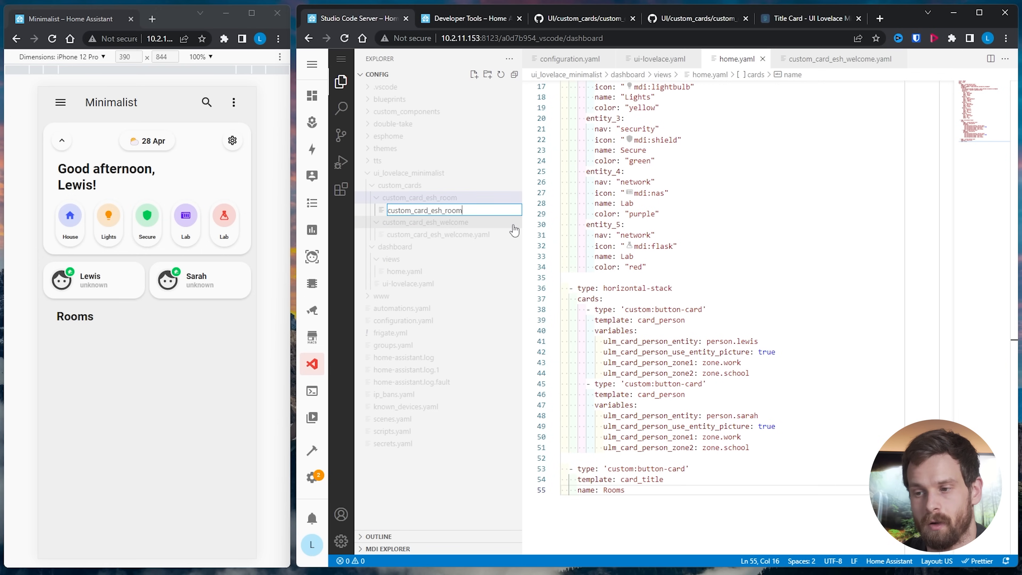
pyautogui.write('.y')
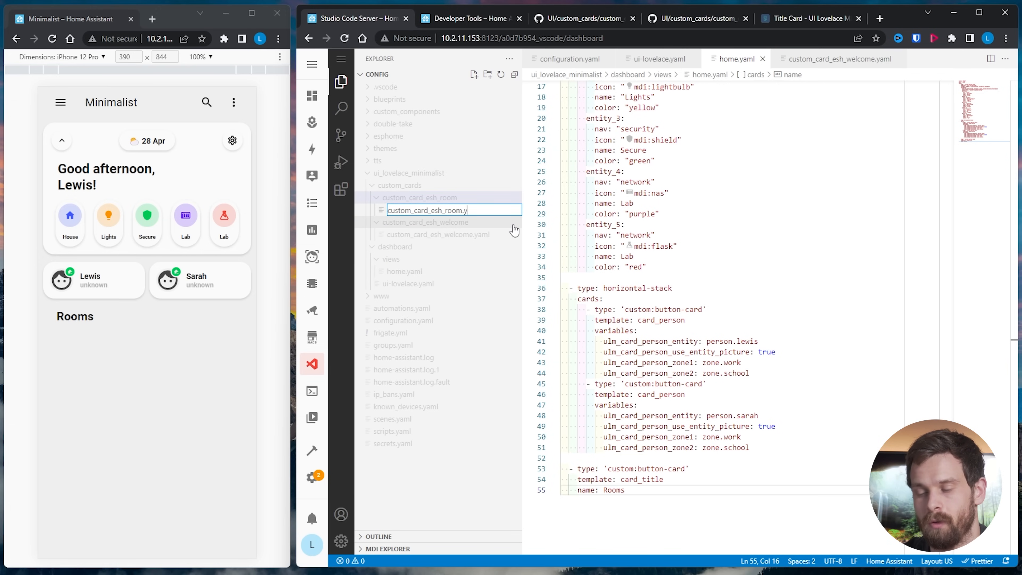
pyautogui.write('aml')
pyautogui.press('Return')
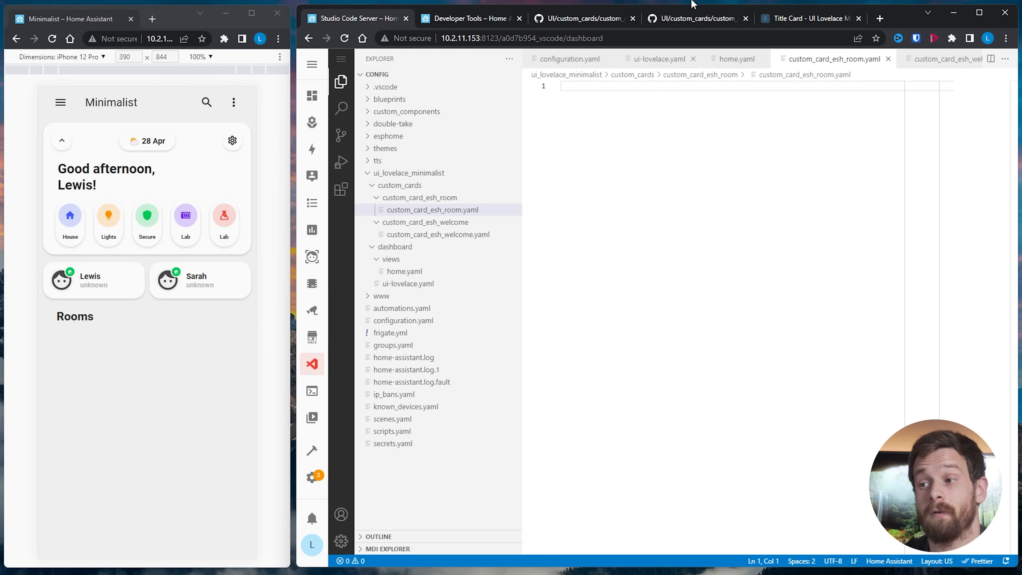
# Copy all the code of custom_card_esh_room.yaml from the GitHub repository into the new, empty file of the same name
pyautogui.click(684, 18)
pyautogui.click(417, 322)
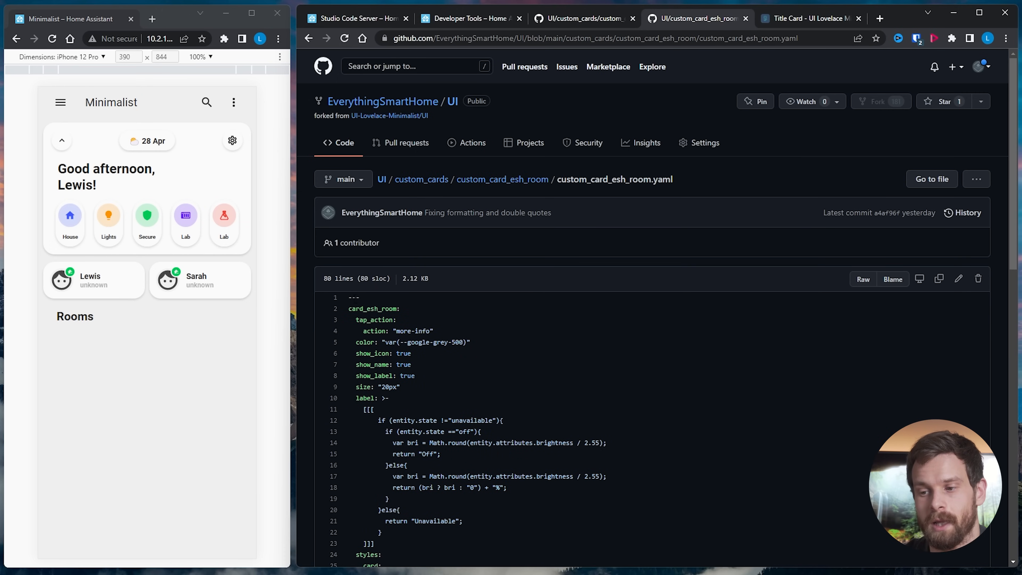
pyautogui.moveTo(348, 298); pyautogui.dragTo(474, 476)
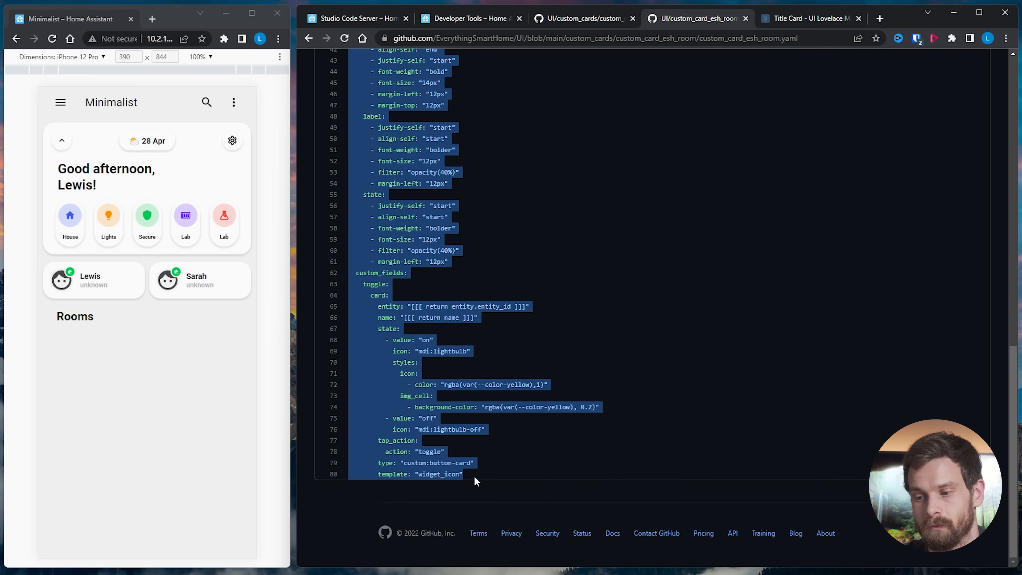
pyautogui.hotkey('ctrl', 'c')
pyautogui.hotkey('ctrl', '1')
pyautogui.hotkey('ctrl', 'v')
pyautogui.scroll(7, 680, 310)
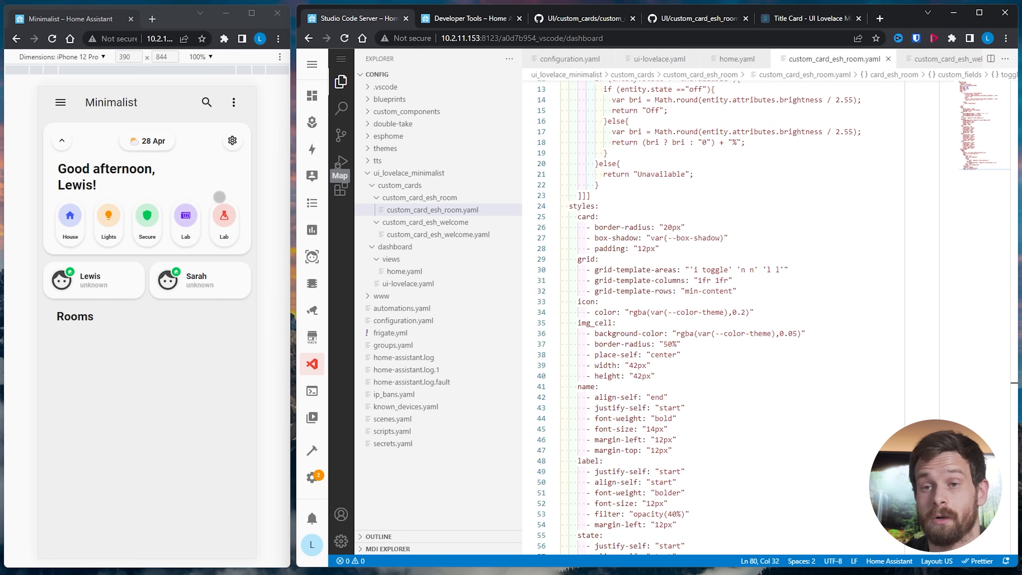
# Add a horizontal-stack entry with a cards: key below the Rooms title card in home.yaml
pyautogui.click(404, 271)
pyautogui.click(614, 515)
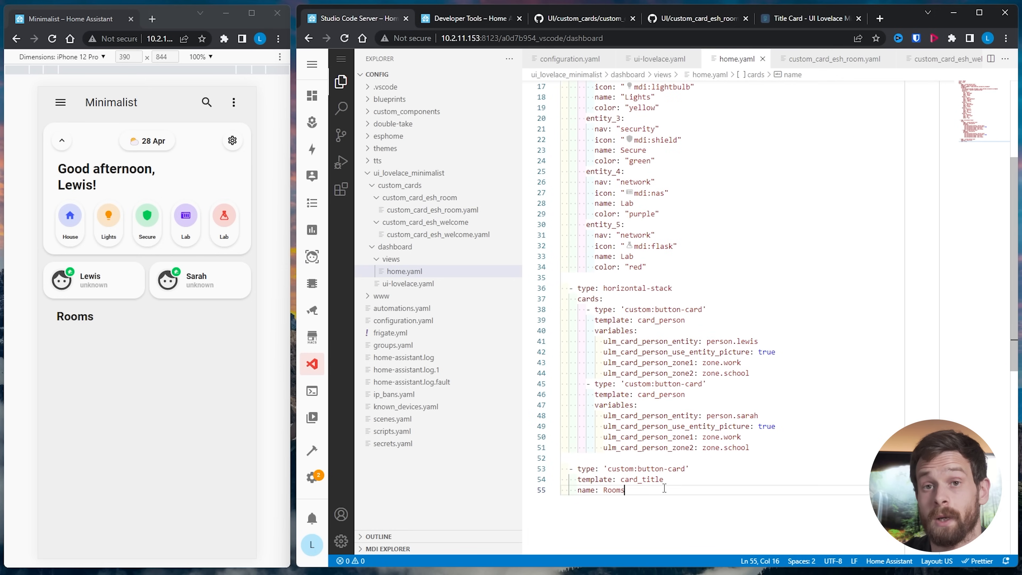
pyautogui.press('Return')
pyautogui.press('Return')
pyautogui.press('BackSpace')
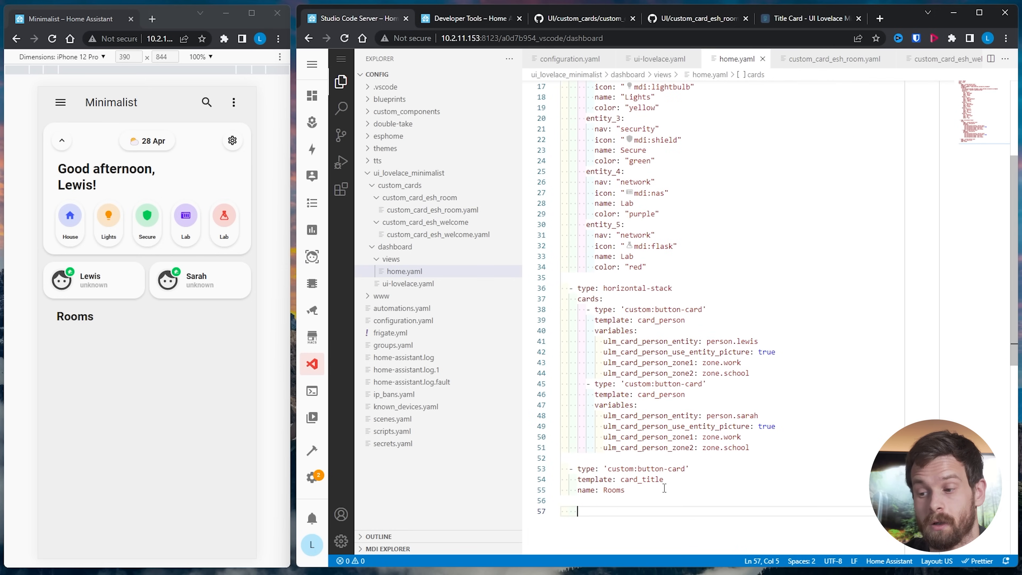
pyautogui.write('- type: ')
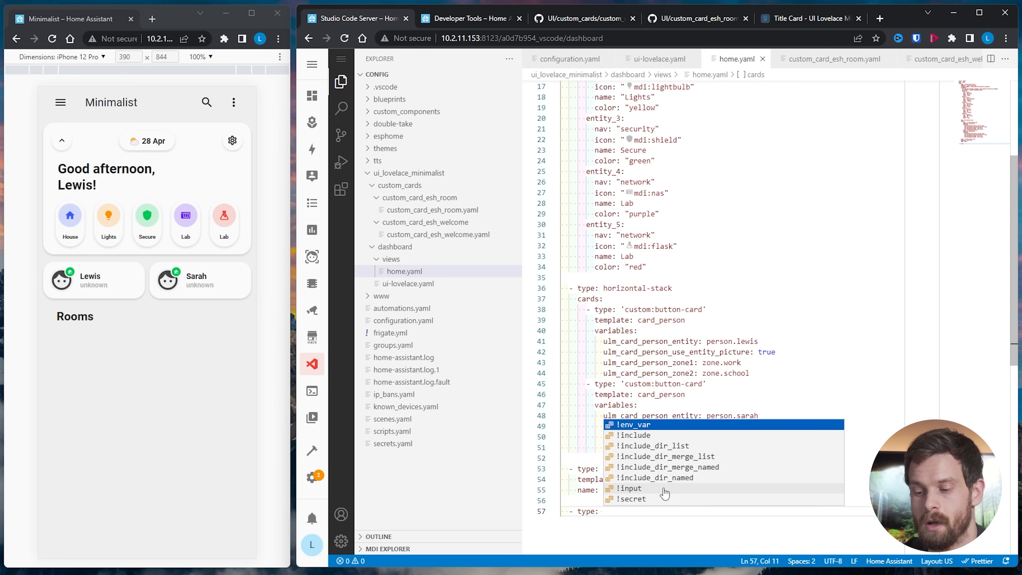
pyautogui.write('horizontal-stack')
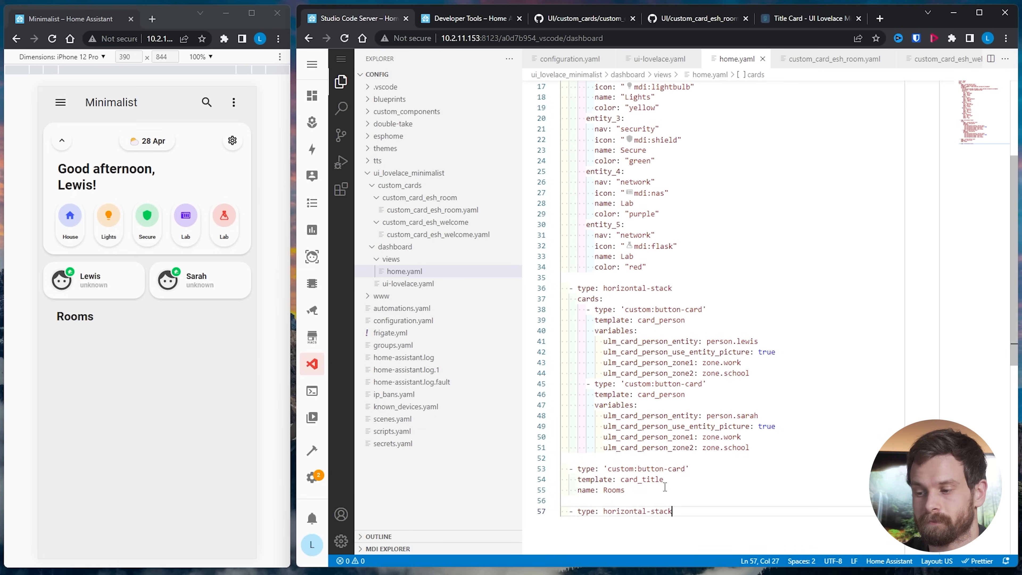
pyautogui.press('Return')
pyautogui.write('cards:')
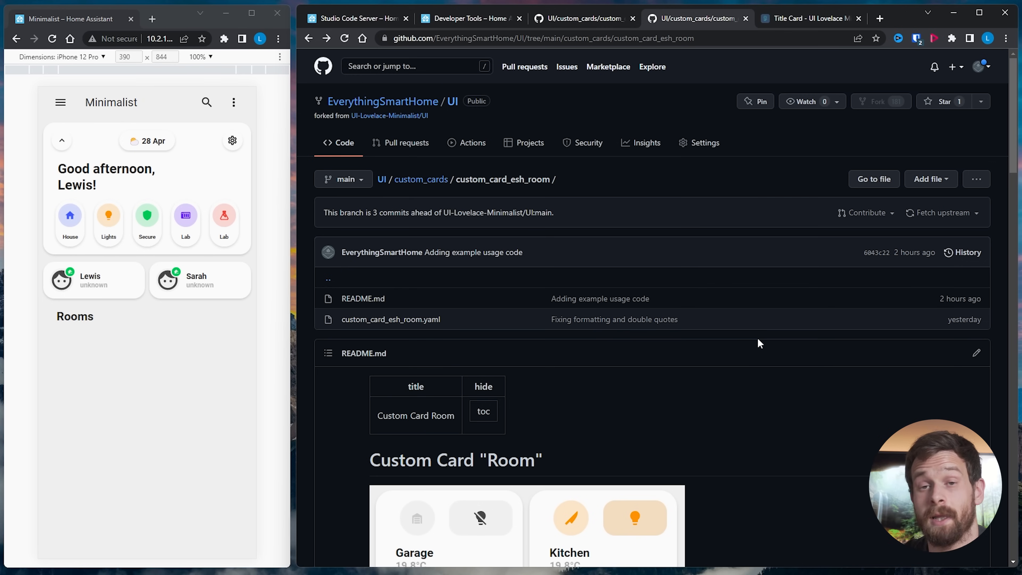
# Copy the Usage example from the room card's README into the new stack's cards in home.yaml and correct its indentation
pyautogui.scroll(-3, 700, 433)
pyautogui.scroll(-10, 699, 433)
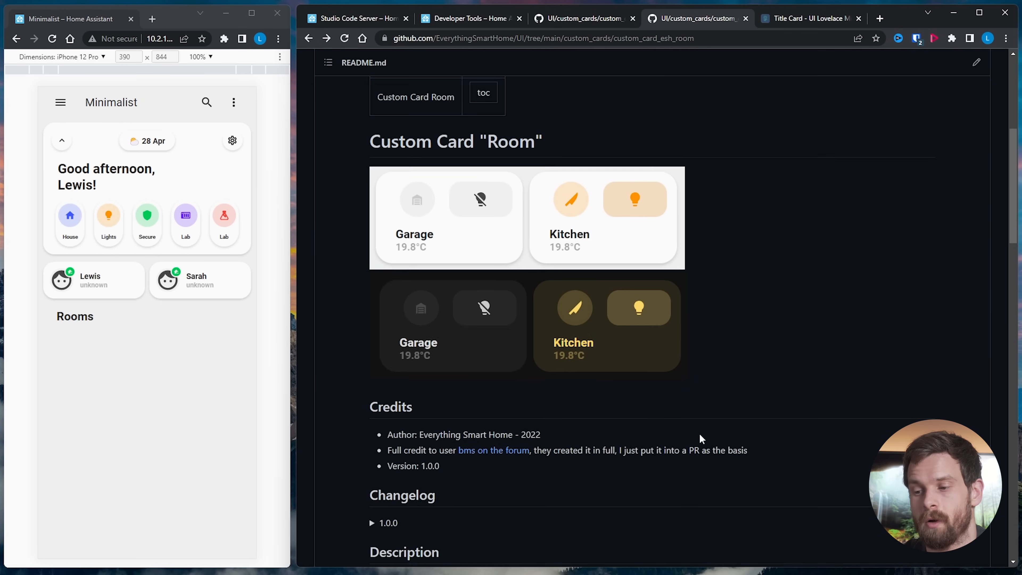
pyautogui.scroll(-5, 700, 433)
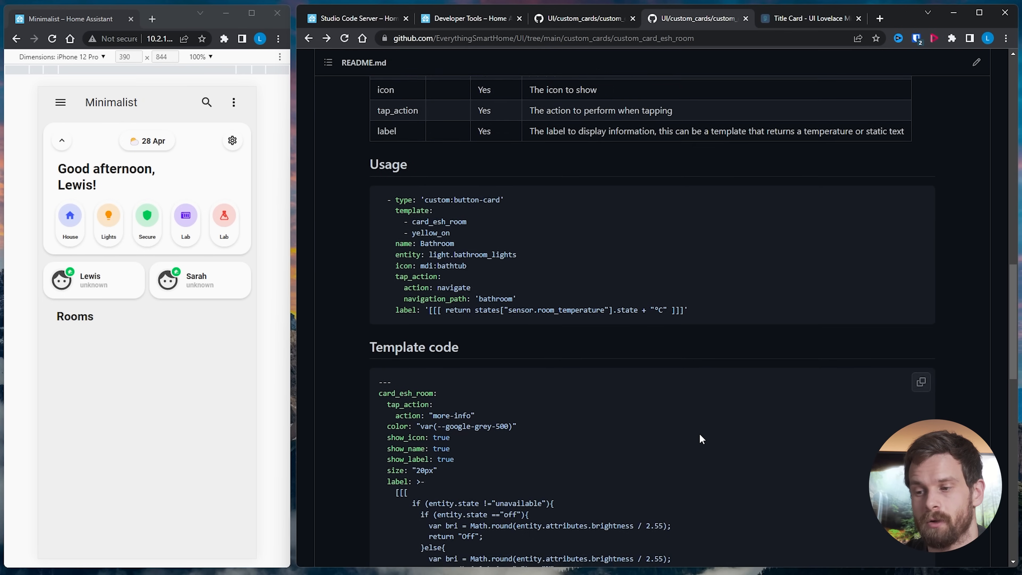
pyautogui.scroll(1, 700, 433)
pyautogui.moveTo(707, 367); pyautogui.dragTo(415, 260)
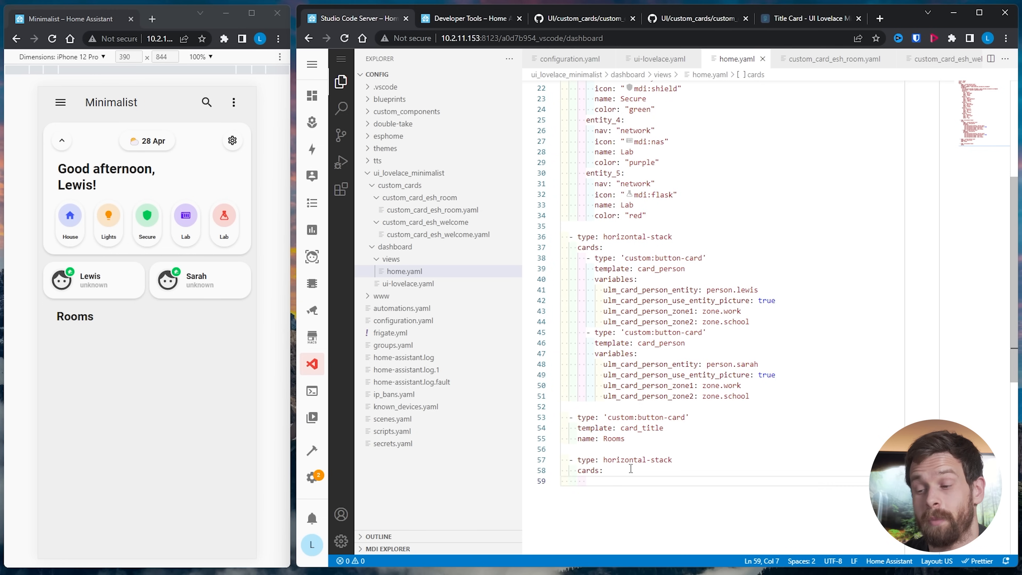
pyautogui.write('- type: \'custom:button-card\'     template:       - card_esh_room       - yellow_on     name: Bathroom     entity: light.bathroom_lights     icon: mdi:bathtub     tap_action:       action: navigate       navigation_path: \'bathroom\'     label: \'[[[ return states["sensor.room_temperature"].state + "ºC" ]]]\'')
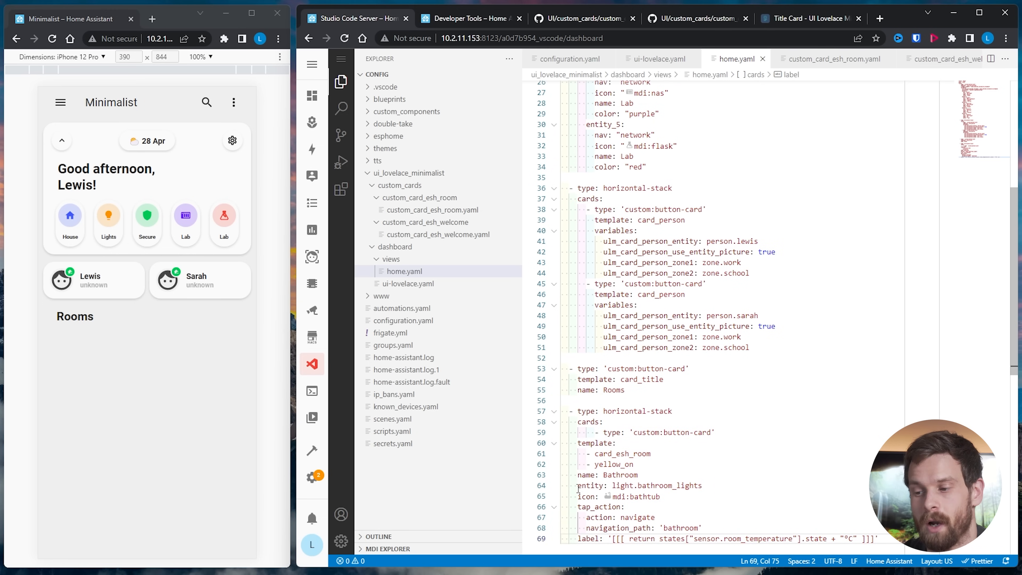
pyautogui.moveTo(578, 443); pyautogui.dragTo(887, 552)
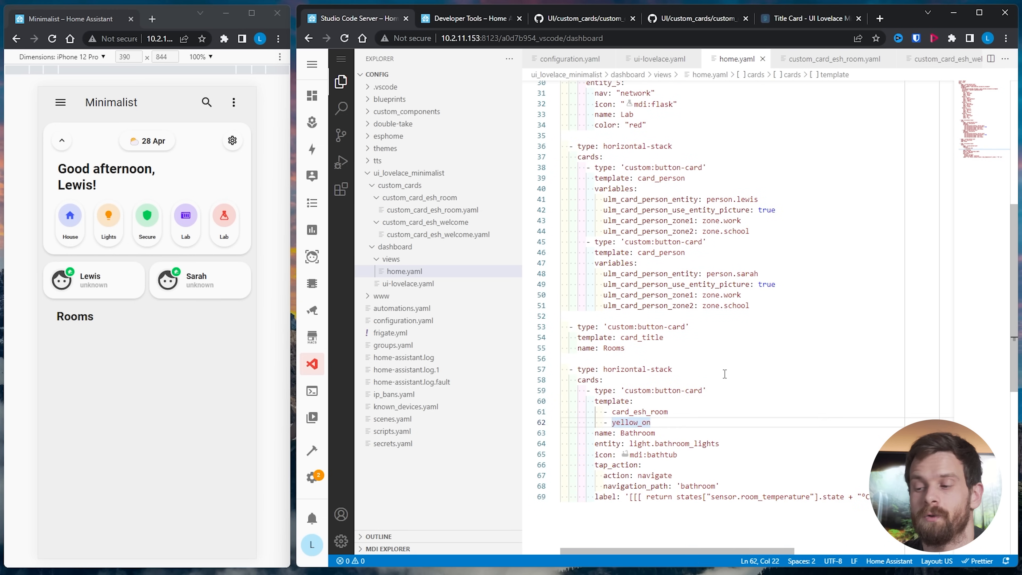
# Examine the template, name and entity lines of the Bathroom card in home.yaml
pyautogui.click(594, 401)
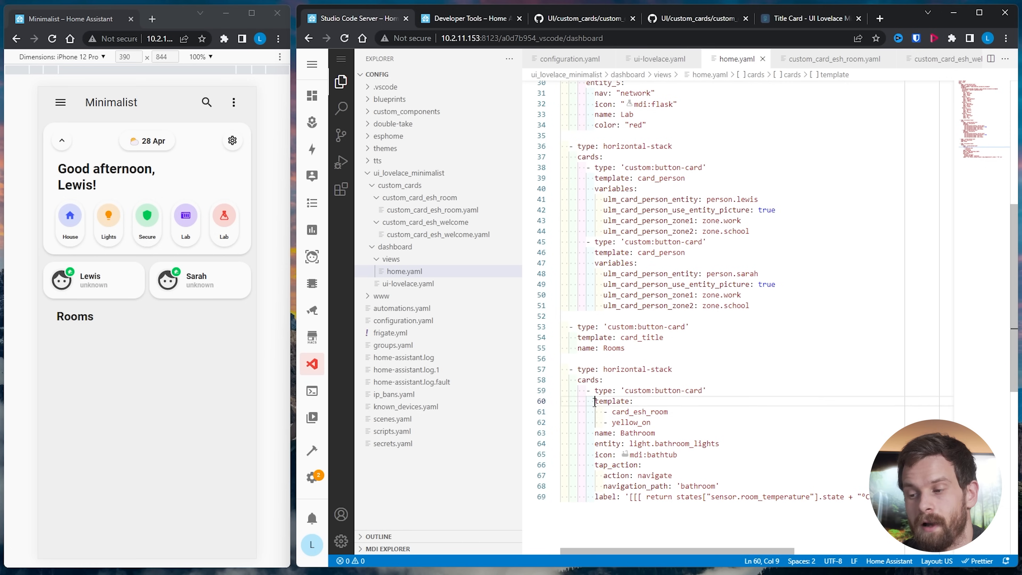
pyautogui.moveTo(595, 401); pyautogui.dragTo(666, 423)
pyautogui.click(667, 424)
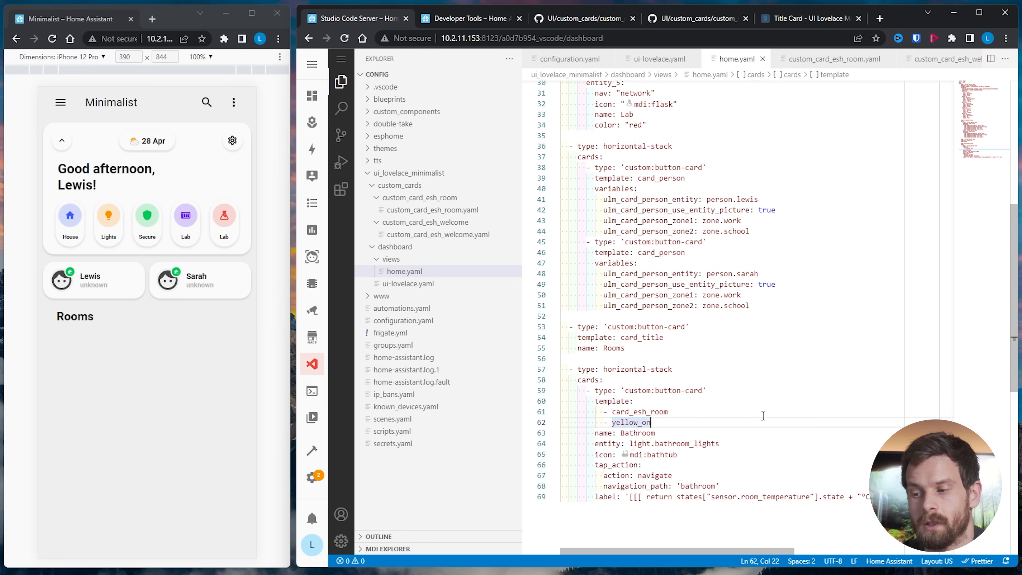
pyautogui.moveTo(613, 422); pyautogui.dragTo(646, 422)
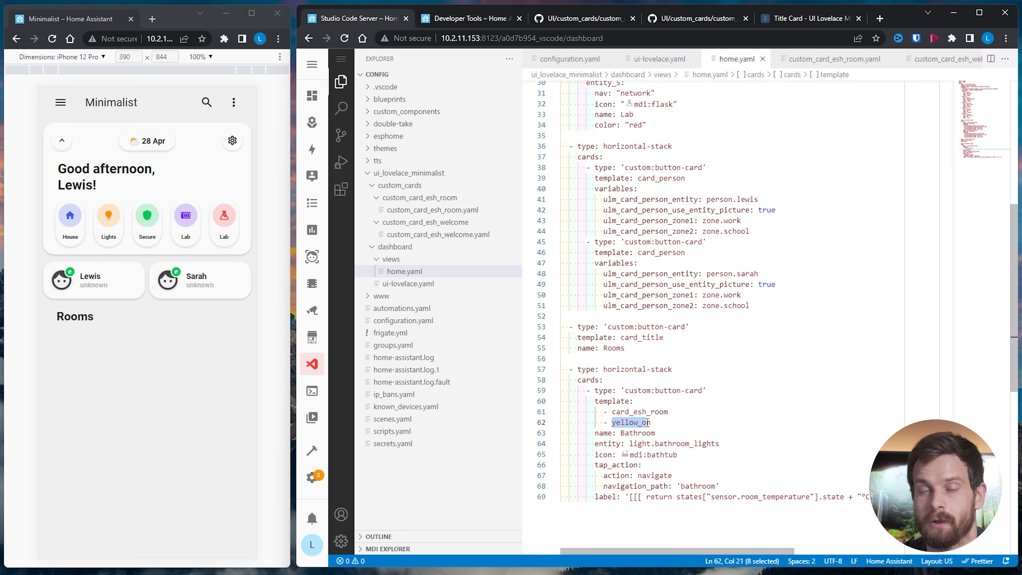
pyautogui.moveTo(655, 432); pyautogui.dragTo(625, 432)
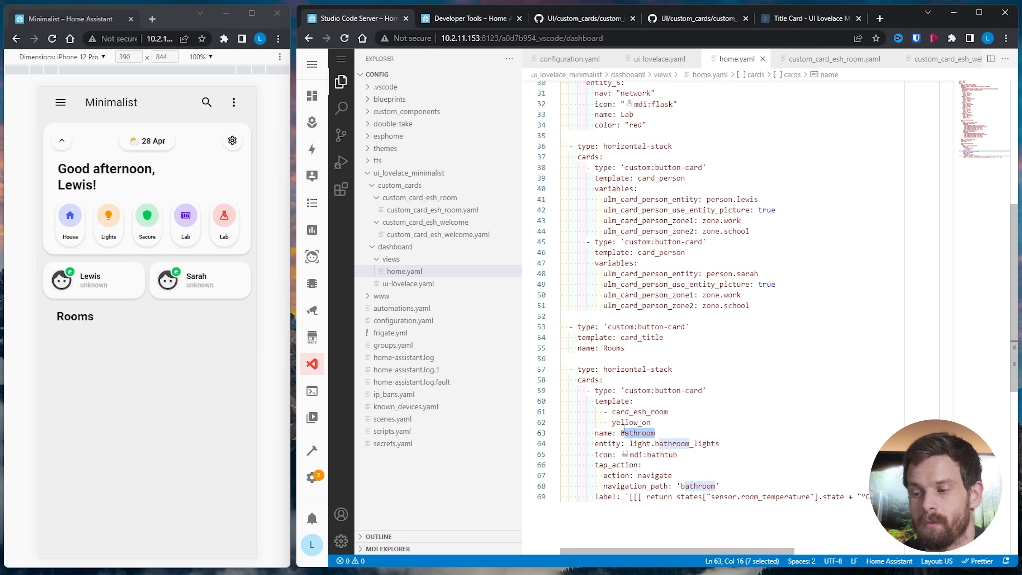
pyautogui.click(737, 443)
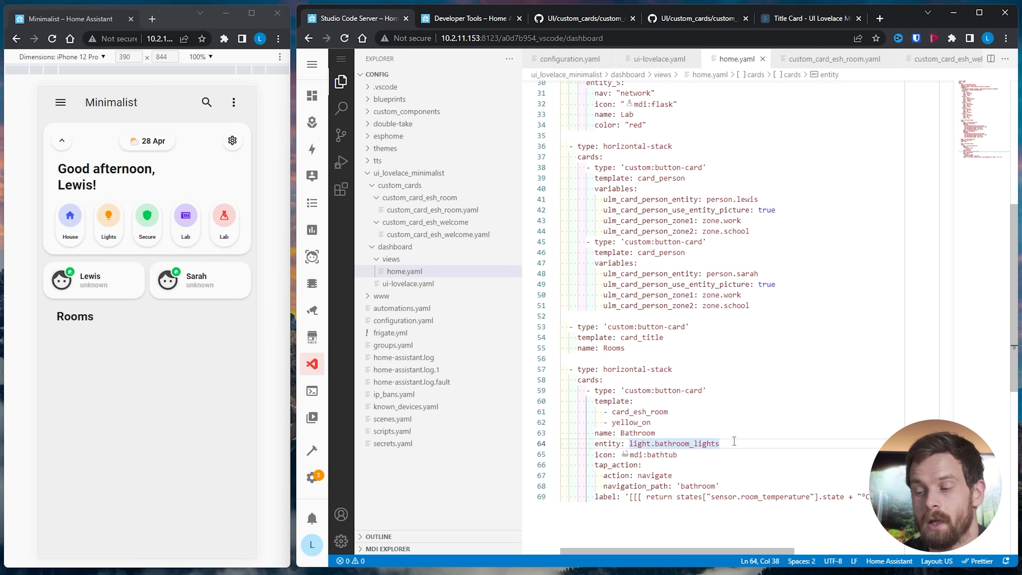
pyautogui.moveTo(737, 442); pyautogui.dragTo(649, 446)
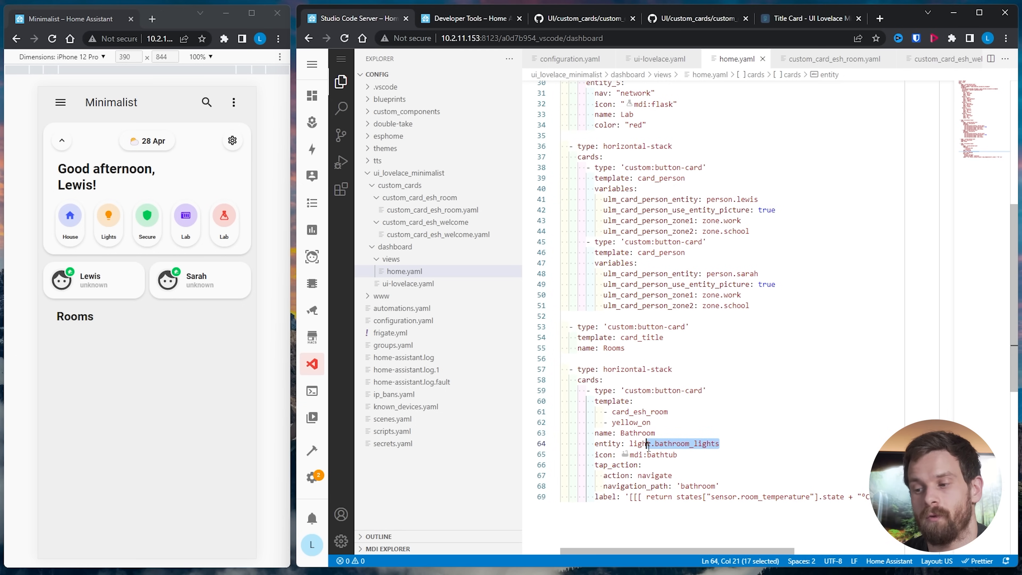
# Set the Bathroom card's entity to light.group_lights
pyautogui.click(733, 446)
pyautogui.press('BackSpace')
pyautogui.press('BackSpace')
pyautogui.press('BackSpace')
pyautogui.press('BackSpace')
pyautogui.press('BackSpace')
pyautogui.press('BackSpace')
pyautogui.press('BackSpace')
pyautogui.press('BackSpace')
pyautogui.press('BackSpace')
pyautogui.press('BackSpace')
pyautogui.press('BackSpace')
pyautogui.press('BackSpace')
pyautogui.press('BackSpace')
pyautogui.press('BackSpace')
pyautogui.press('BackSpace')
pyautogui.hotkey('ctrl', 'space')
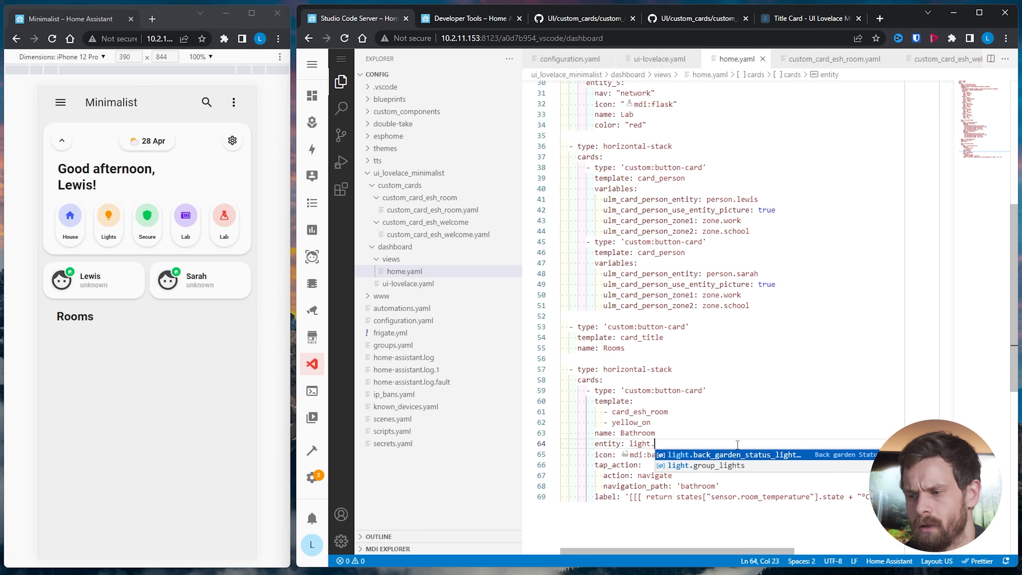
pyautogui.click(737, 466)
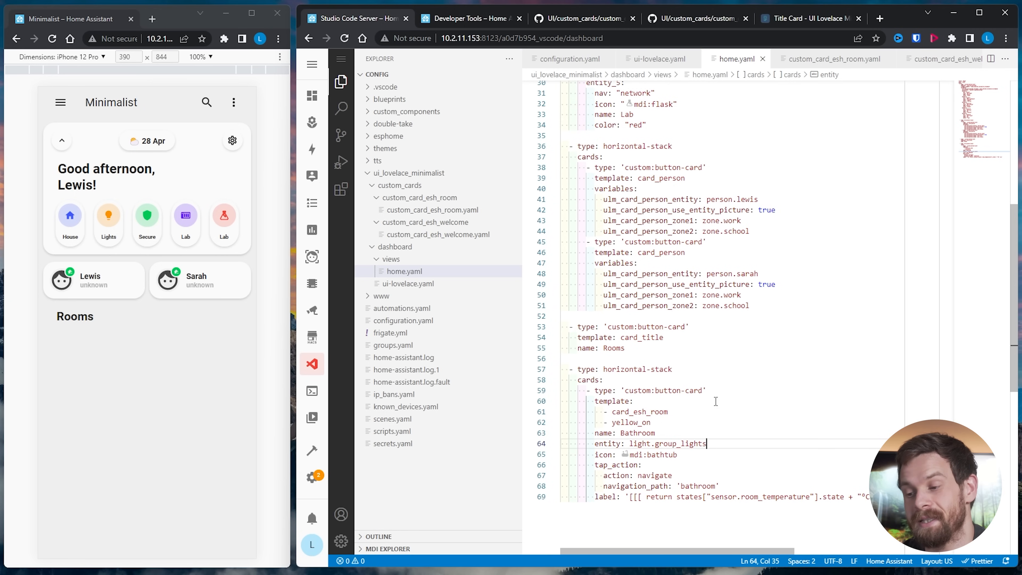
pyautogui.moveTo(687, 462); pyautogui.dragTo(685, 457)
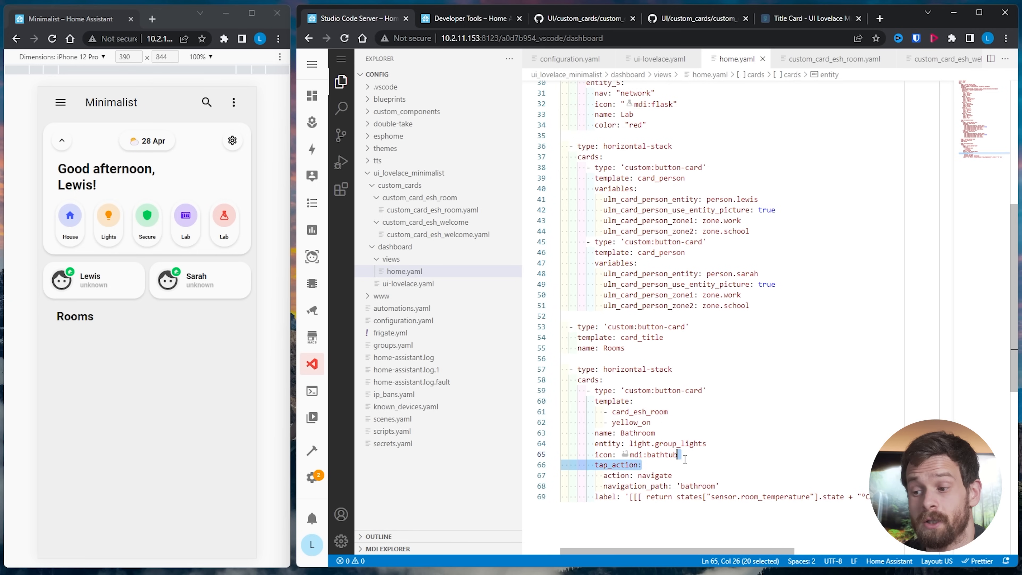
pyautogui.click(700, 452)
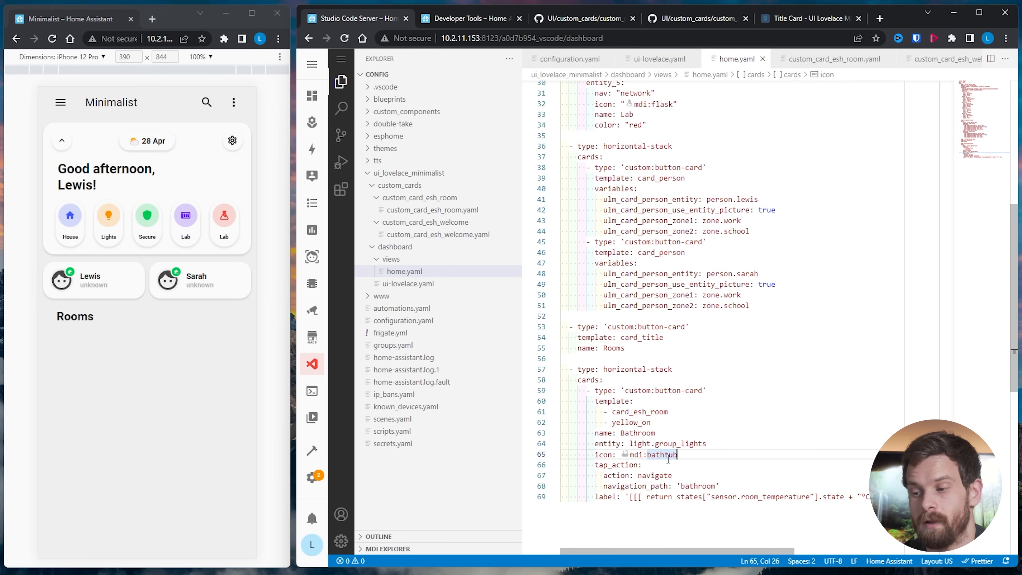
pyautogui.scroll(-1, 745, 447)
pyautogui.scroll(-2, 746, 448)
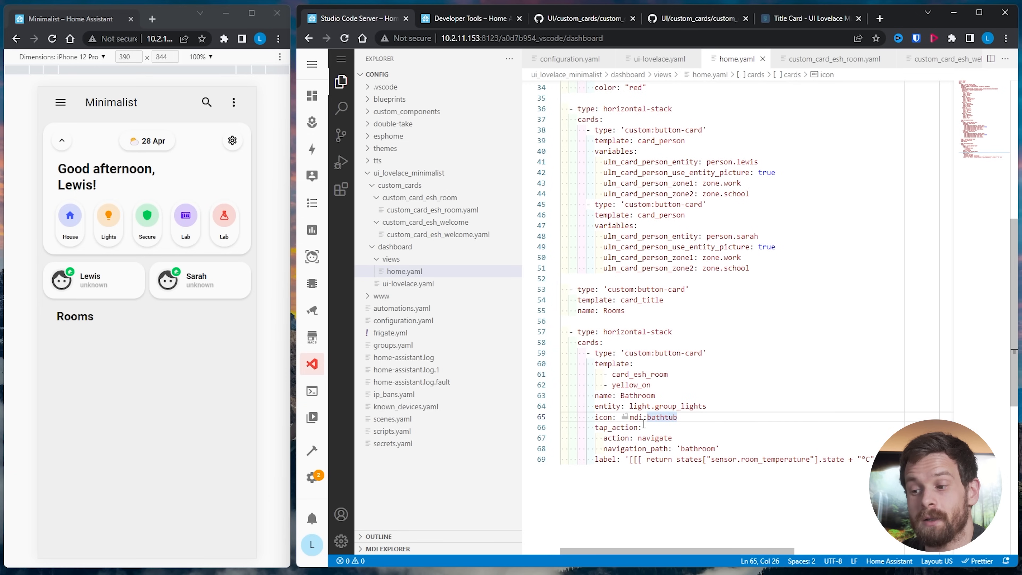
# Examine the tap_action and navigation_path lines of the Bathroom card in home.yaml
pyautogui.click(705, 431)
pyautogui.click(707, 437)
pyautogui.click(741, 448)
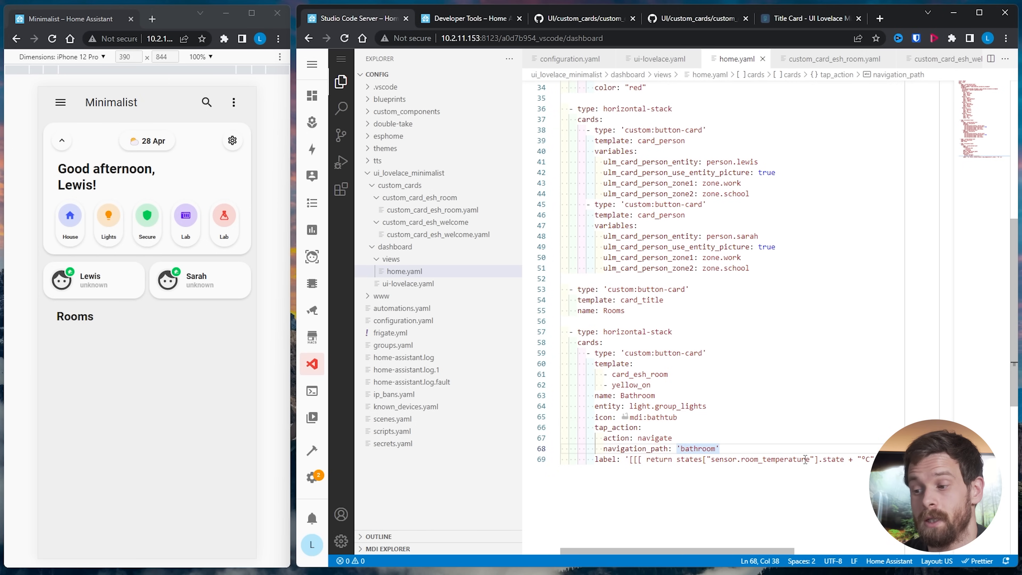
# Filter the entity states in Developer Tools by temperature and copy the entity ID sensor.openweathermap_temperature for the Bathroom card's label
pyautogui.moveTo(809, 459); pyautogui.dragTo(745, 458)
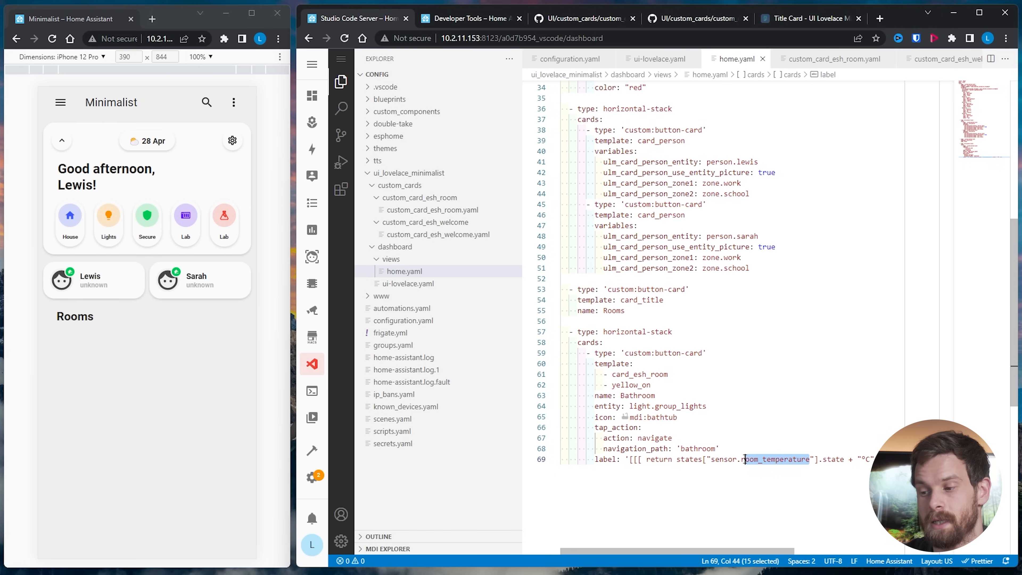
pyautogui.click(467, 18)
pyautogui.click(364, 225)
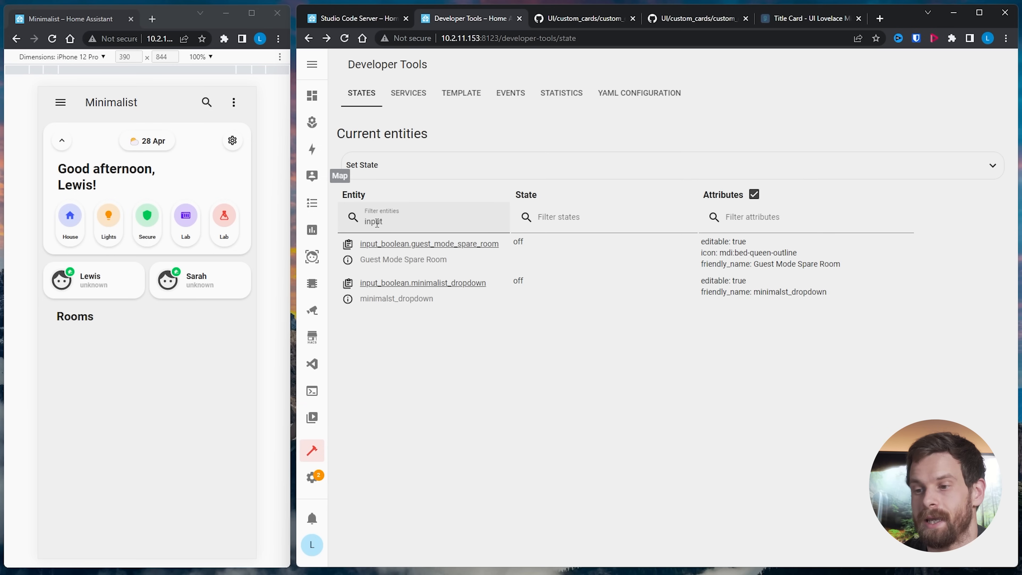
pyautogui.doubleClick(363, 226)
pyautogui.write('temperature')
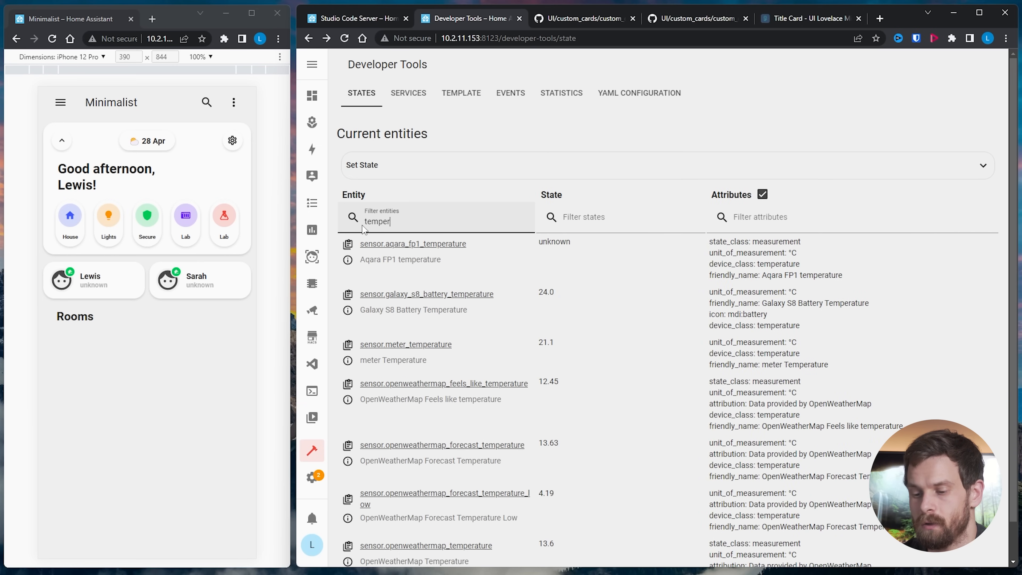
pyautogui.scroll(-1, 498, 503)
pyautogui.doubleClick(488, 509)
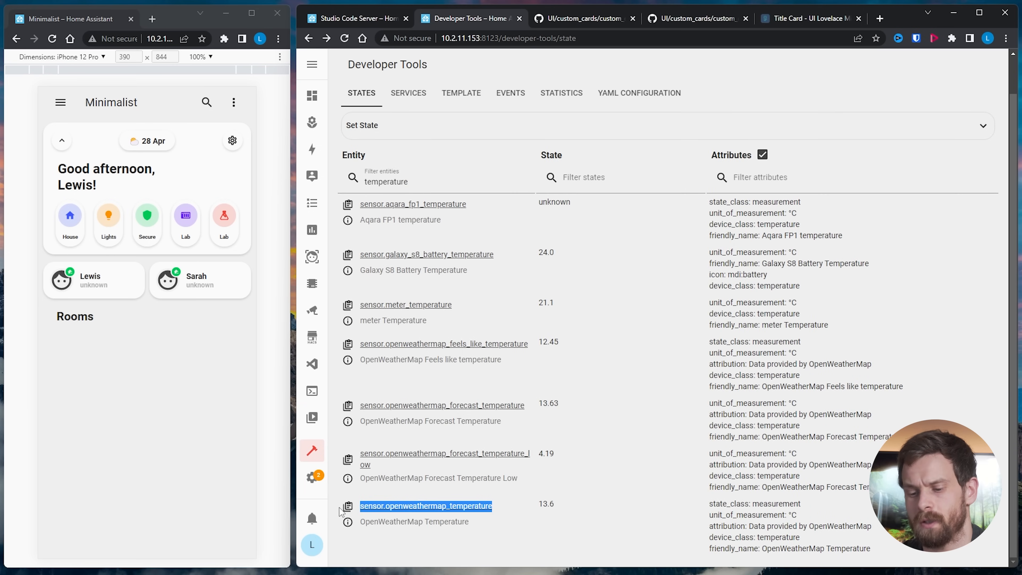
# Set the sensor in the Bathroom card's label to sensor.openweathermap_temperature in home.yaml and refresh the Minimalist dashboard
pyautogui.click(354, 18)
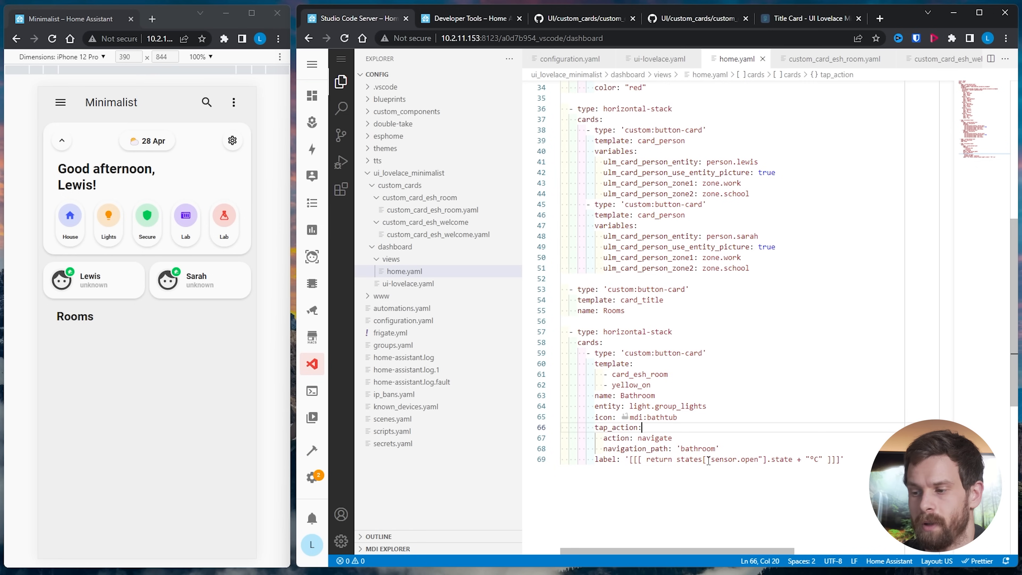
pyautogui.moveTo(710, 459); pyautogui.dragTo(764, 460)
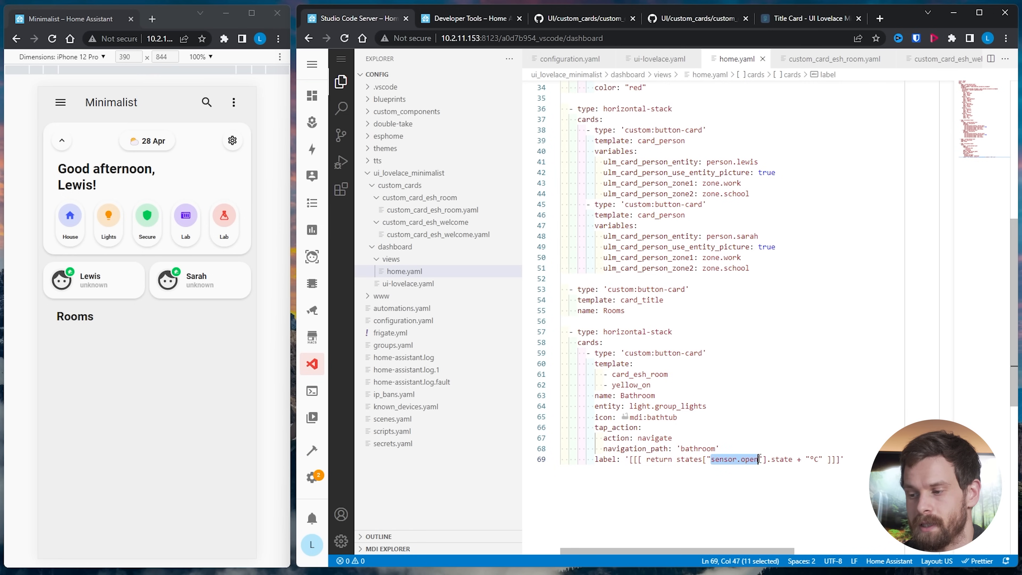
pyautogui.write('sensor.openweathermap_temperature"')
pyautogui.press('End')
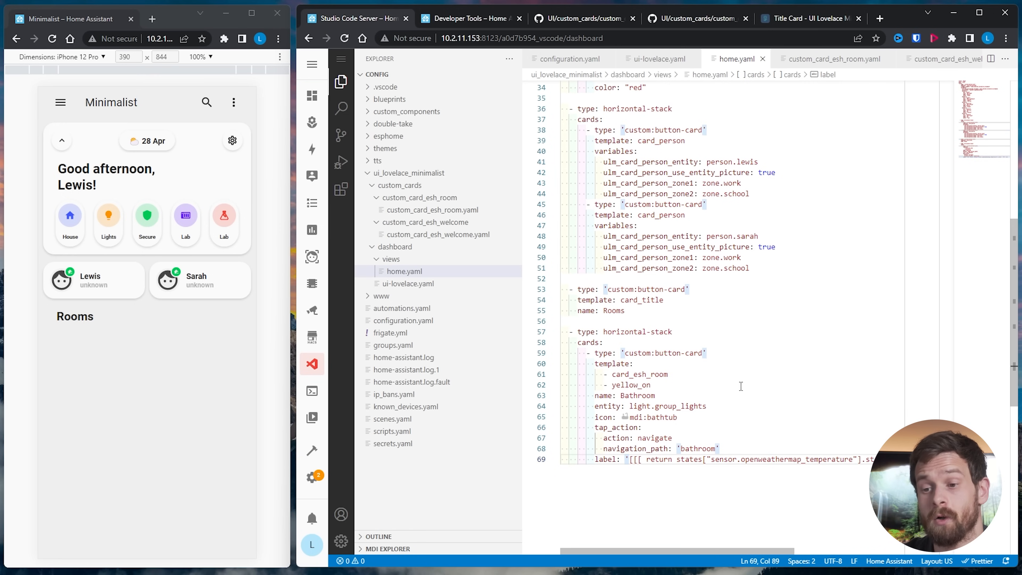
pyautogui.click(233, 104)
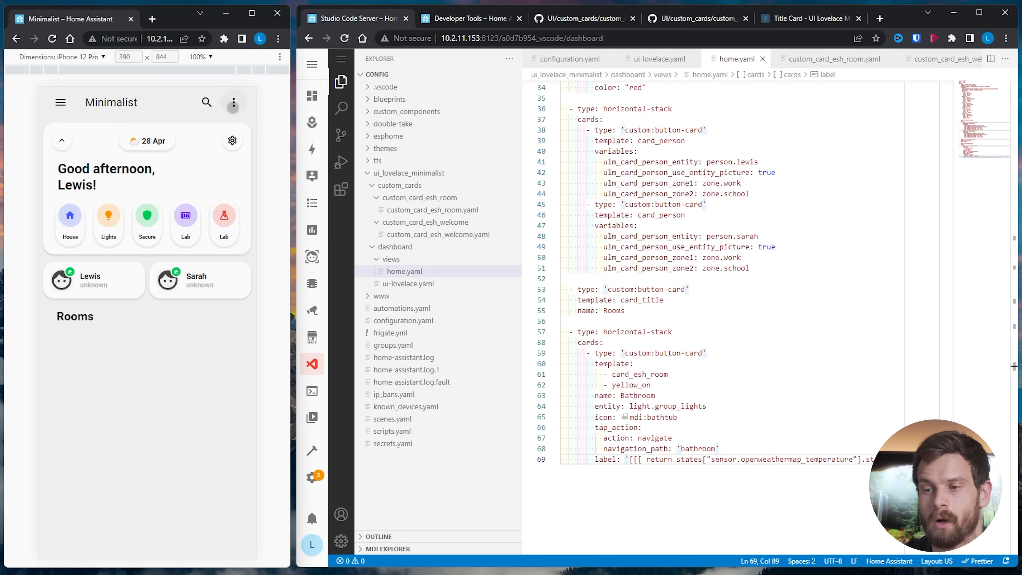
pyautogui.click(209, 129)
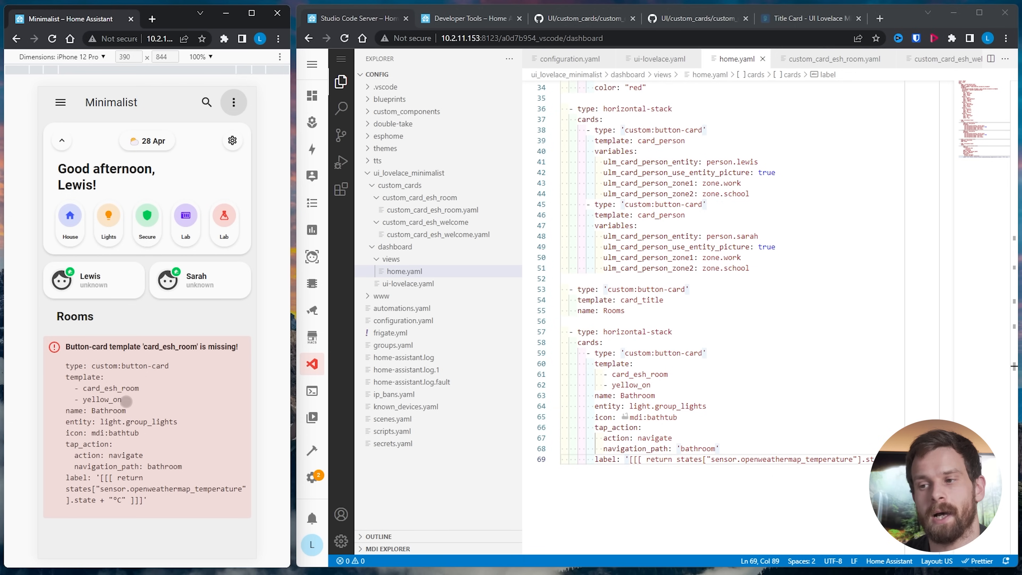
# Reload the UI Lovelace Minimalist YAML configuration in Developer Tools and refresh the Minimalist dashboard
pyautogui.click(459, 20)
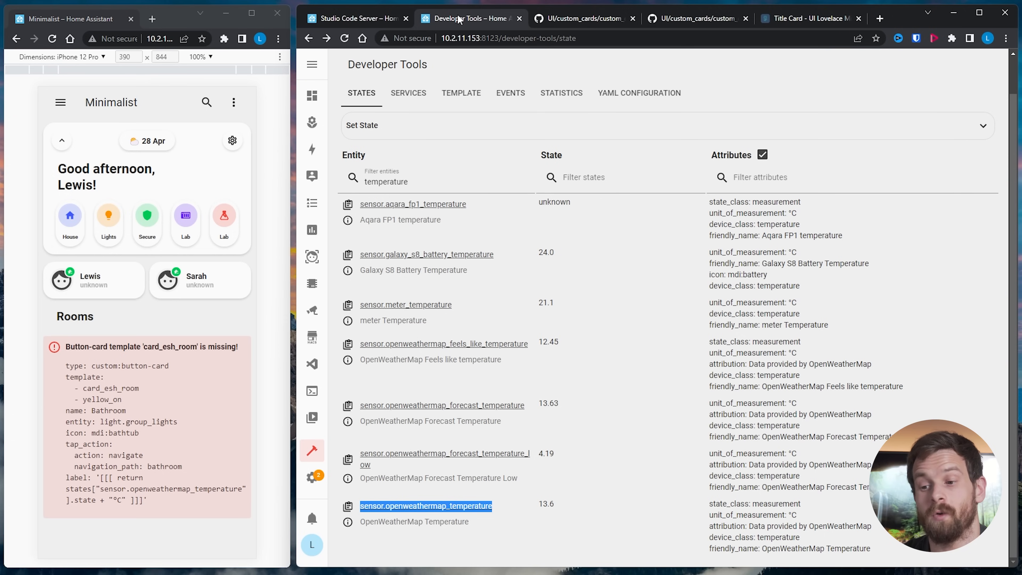
pyautogui.click(312, 449)
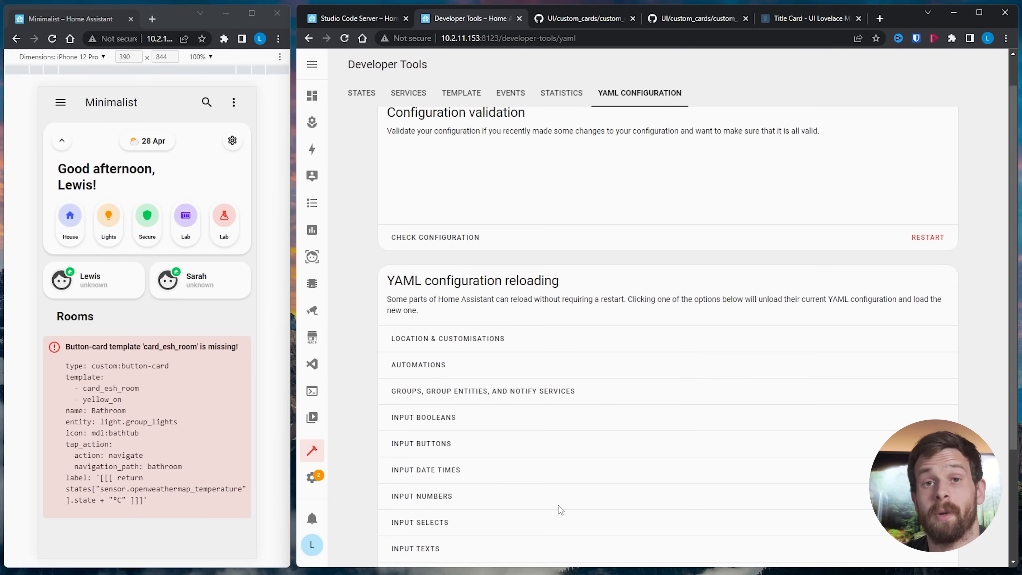
pyautogui.scroll(-4, 561, 509)
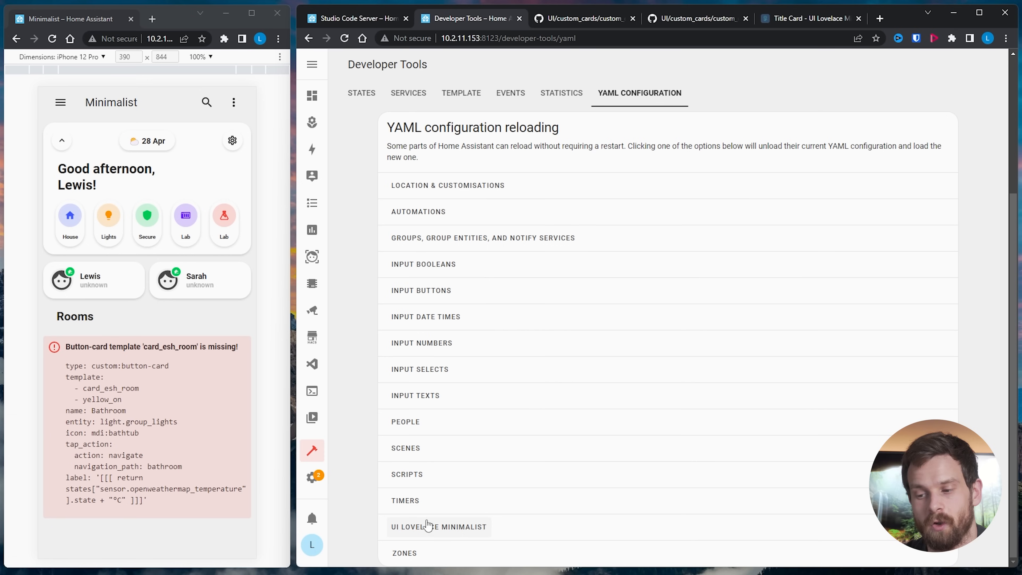
pyautogui.click(461, 531)
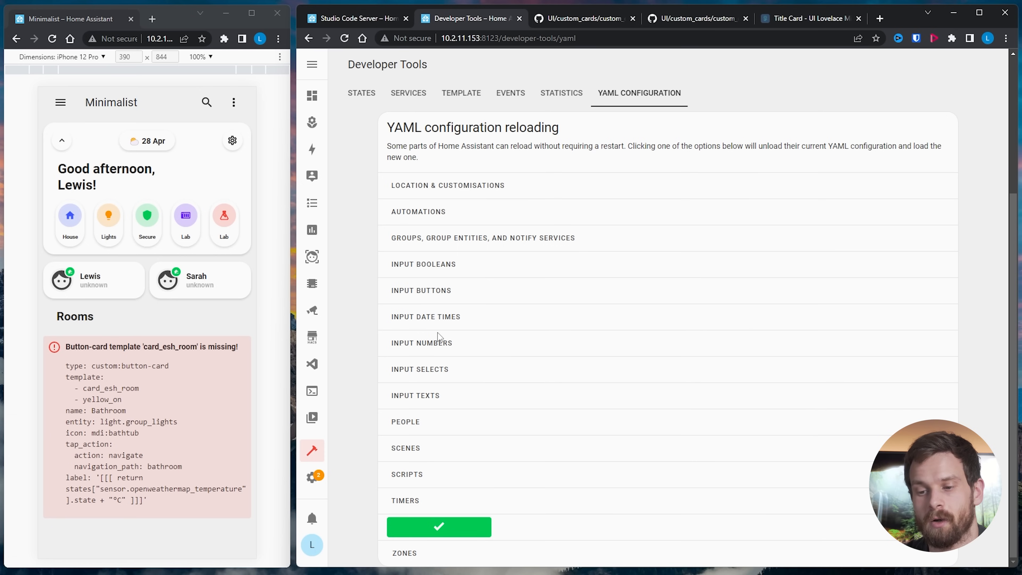
pyautogui.click(234, 102)
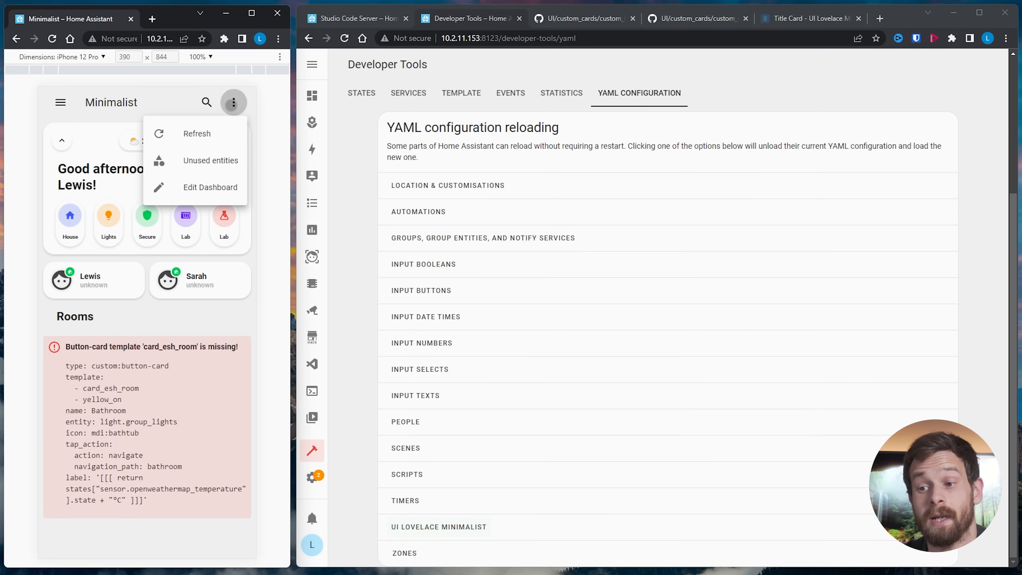
pyautogui.click(205, 134)
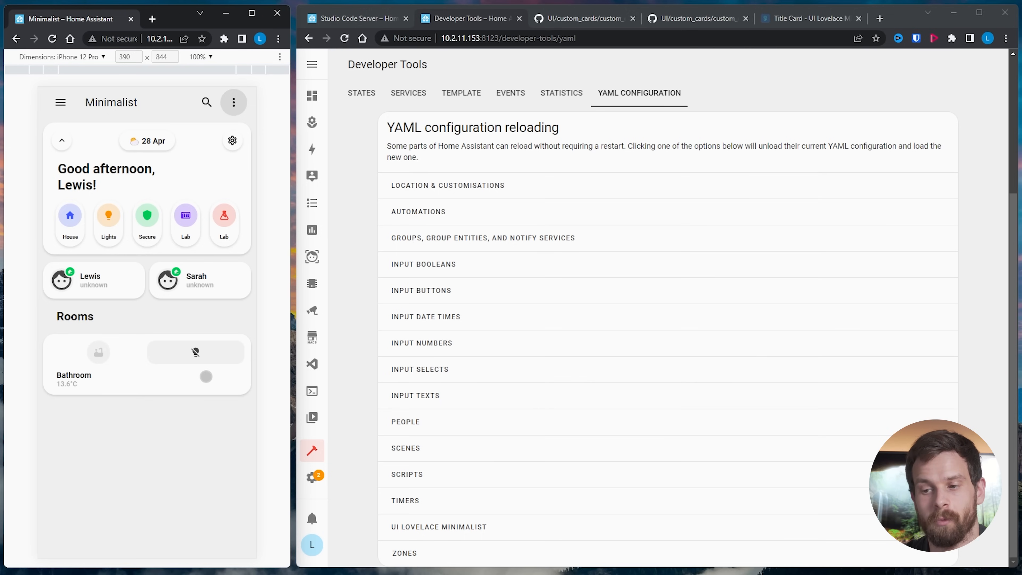
# Test the Bathroom room card by switching its light on and off and tapping the card body
pyautogui.click(219, 361)
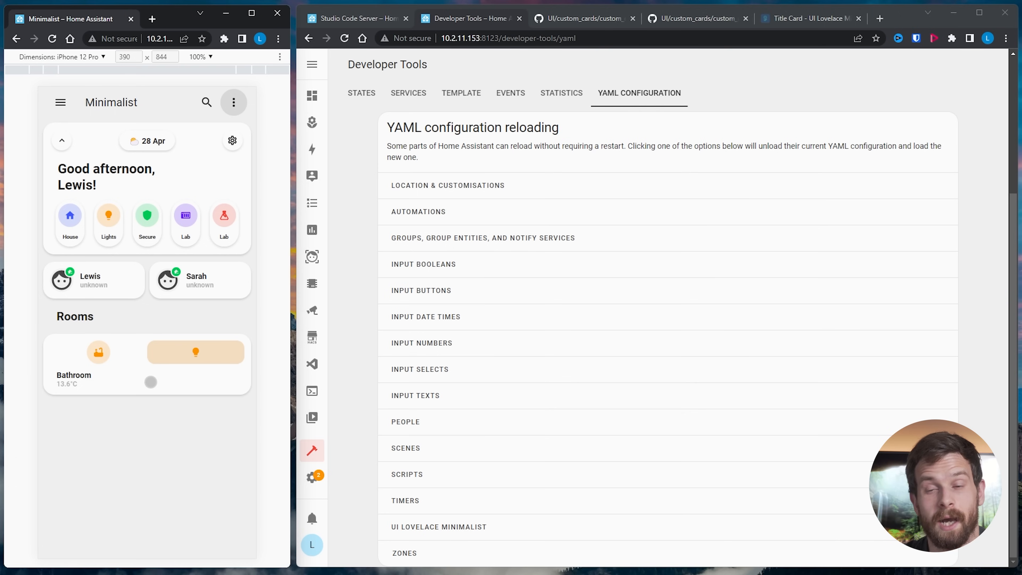
pyautogui.click(163, 349)
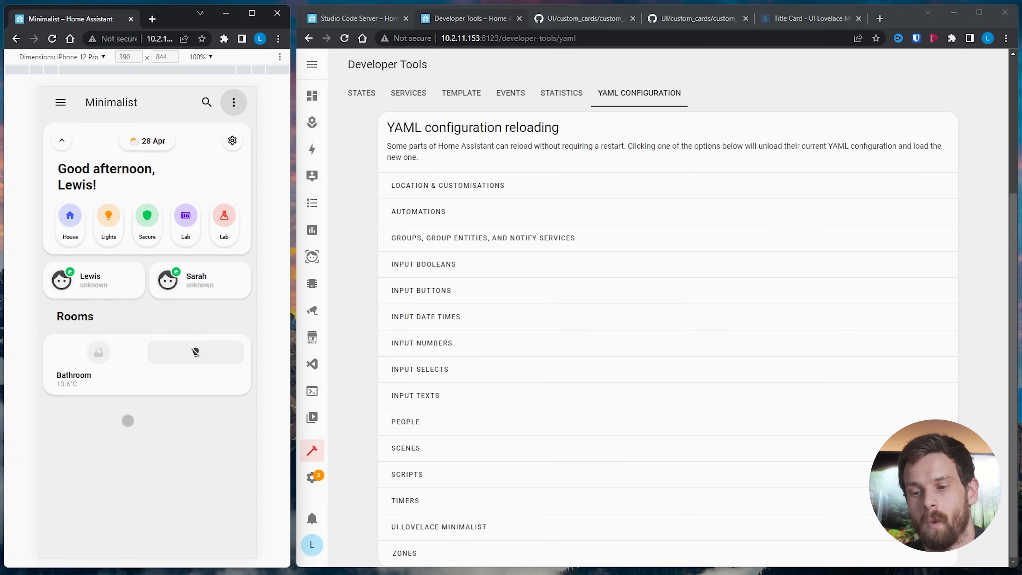
pyautogui.click(120, 376)
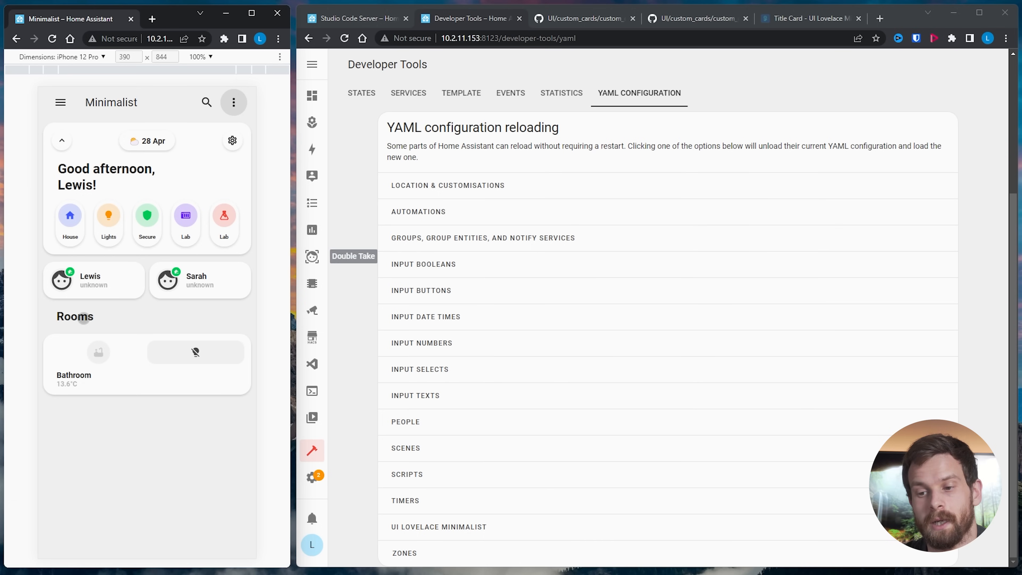
# Duplicate the Bathroom card block below itself in home.yaml's horizontal stack and align the copy's indentation with the original
pyautogui.click(356, 20)
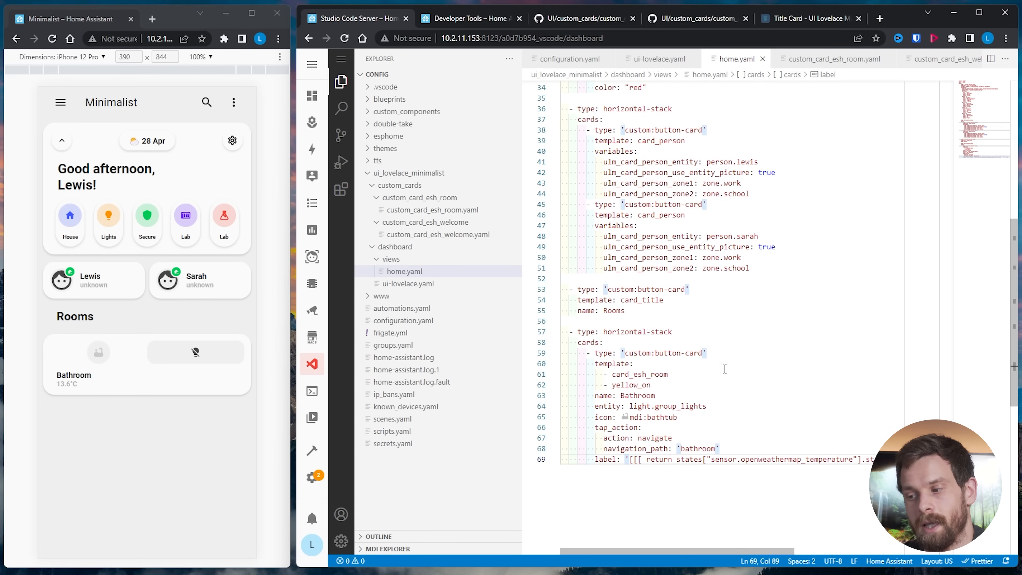
pyautogui.moveTo(948, 459); pyautogui.dragTo(540, 356)
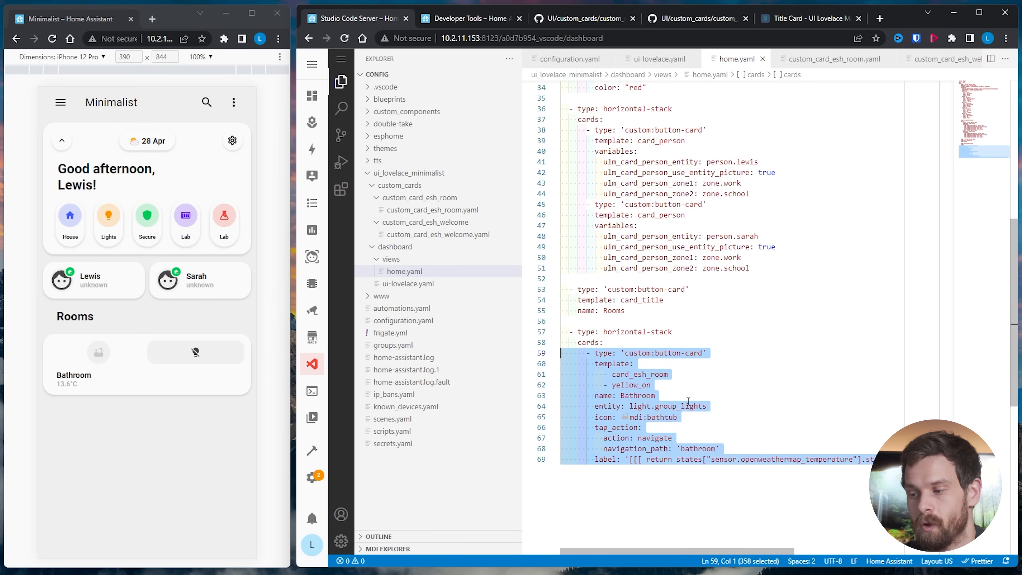
pyautogui.scroll(-1, 688, 401)
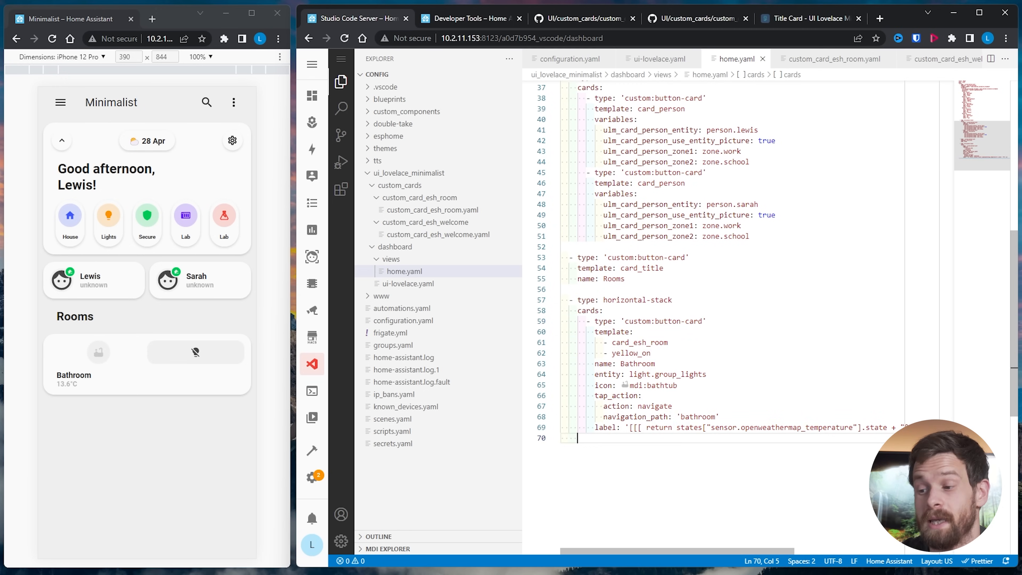
pyautogui.write('- type: \'custom:button-card\'       template:         - card_esh_room         - yellow_on       name: Bathroom       entity: light.group_lights       icon: mdi:bathtub       tap_action:         action: navigate         navigation_path: \'bathroom\'       label: \'[[[ return states["sensor.openweathermap_temperature"].state + "°C" ]]]\'')
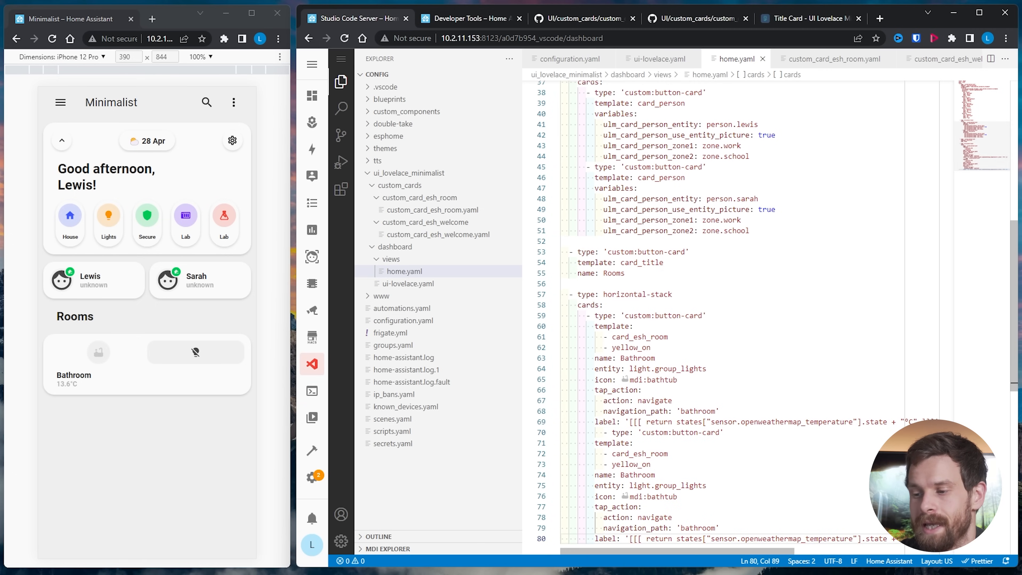
pyautogui.click(605, 432)
pyautogui.press('BackSpace')
pyautogui.press('BackSpace')
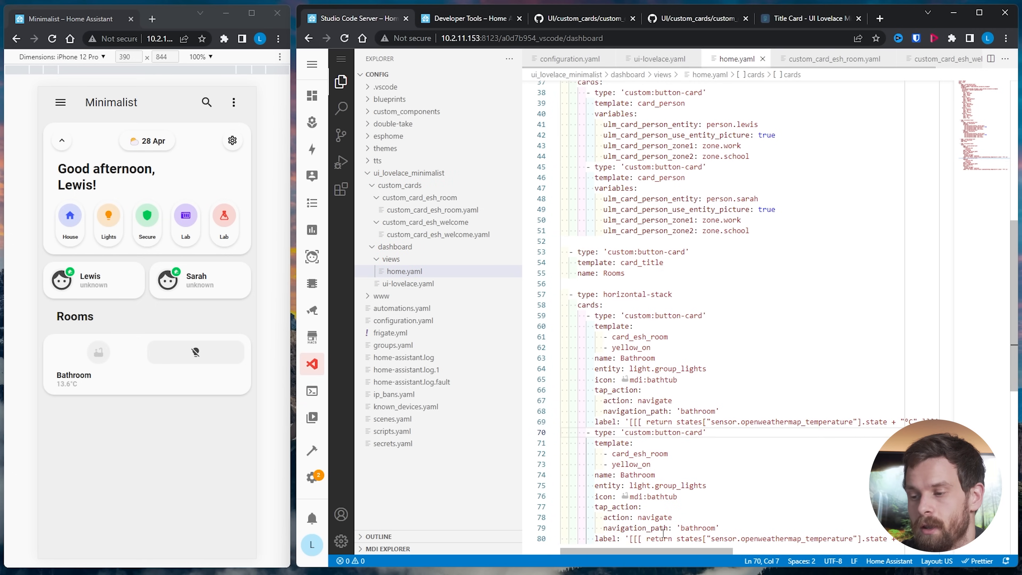
# Set the copied card's name to Kitchen, navigation path to 'kitchen' and icon to mdi:knife, and refresh the dashboard
pyautogui.scroll(-3, 663, 533)
pyautogui.doubleClick(683, 409)
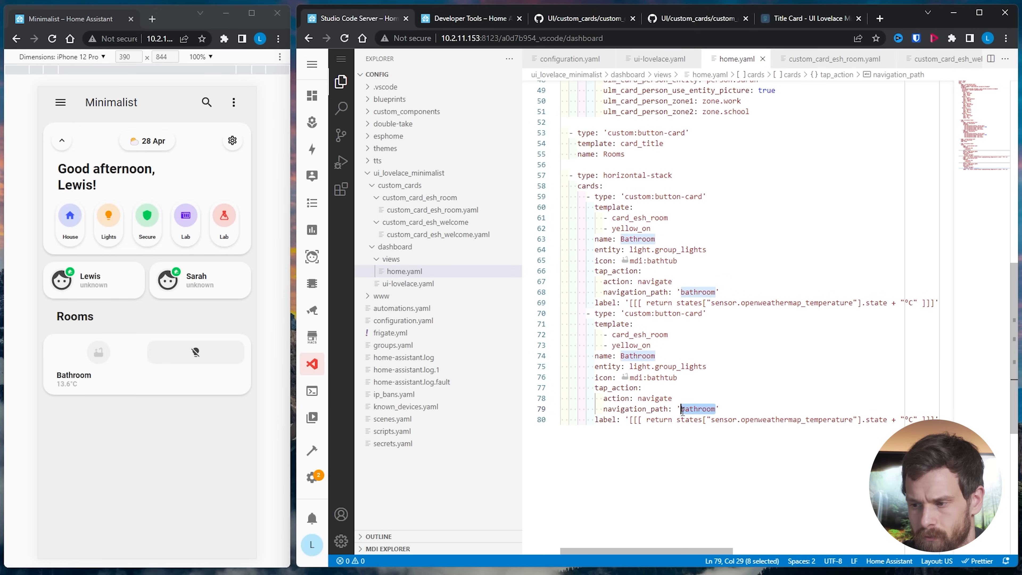
pyautogui.write('kitchen')
pyautogui.moveTo(655, 356); pyautogui.dragTo(620, 355)
pyautogui.write('Kitchen')
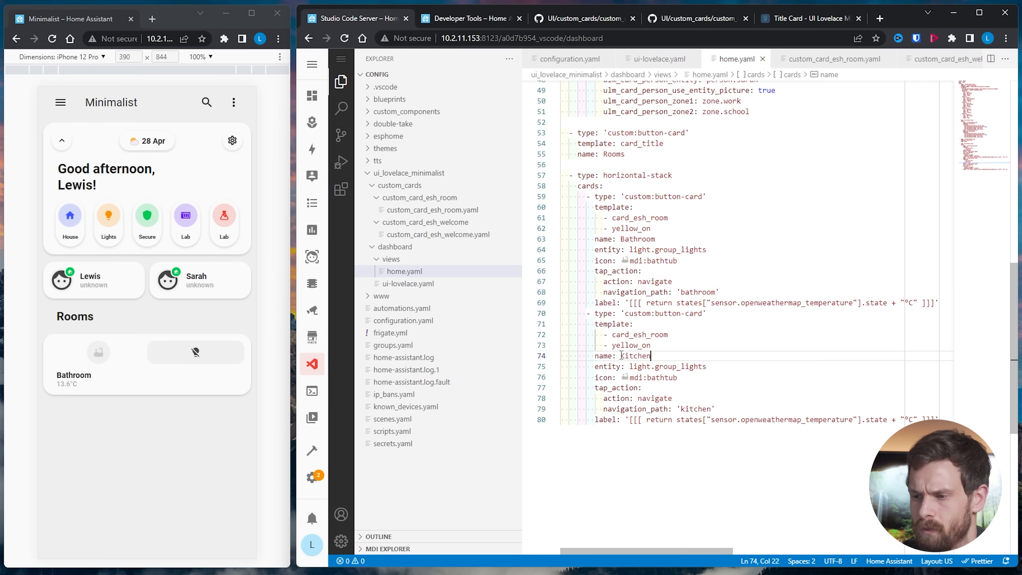
pyautogui.doubleClick(668, 377)
pyautogui.write('k')
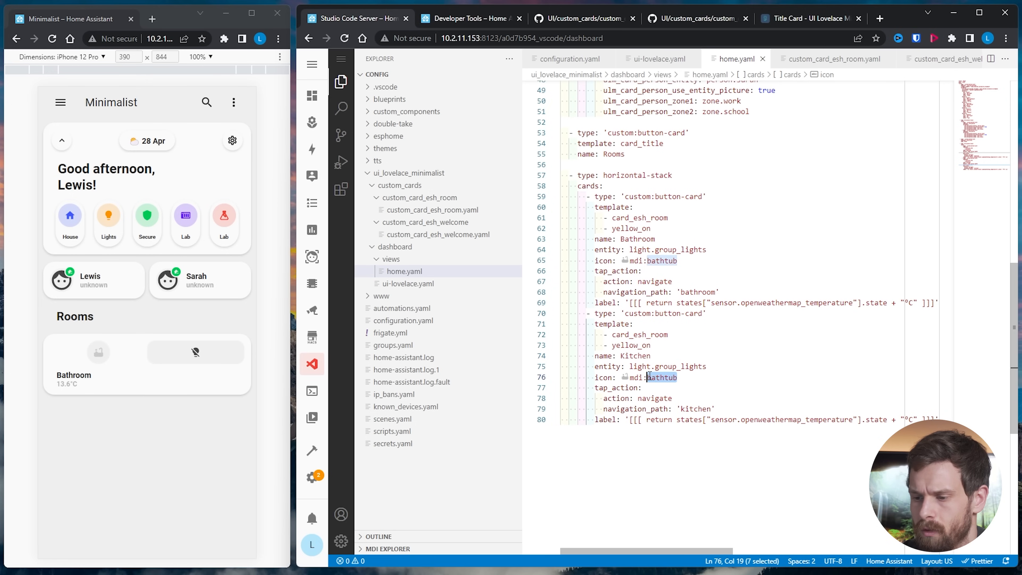
pyautogui.write('nife')
pyautogui.click(233, 102)
pyautogui.click(209, 134)
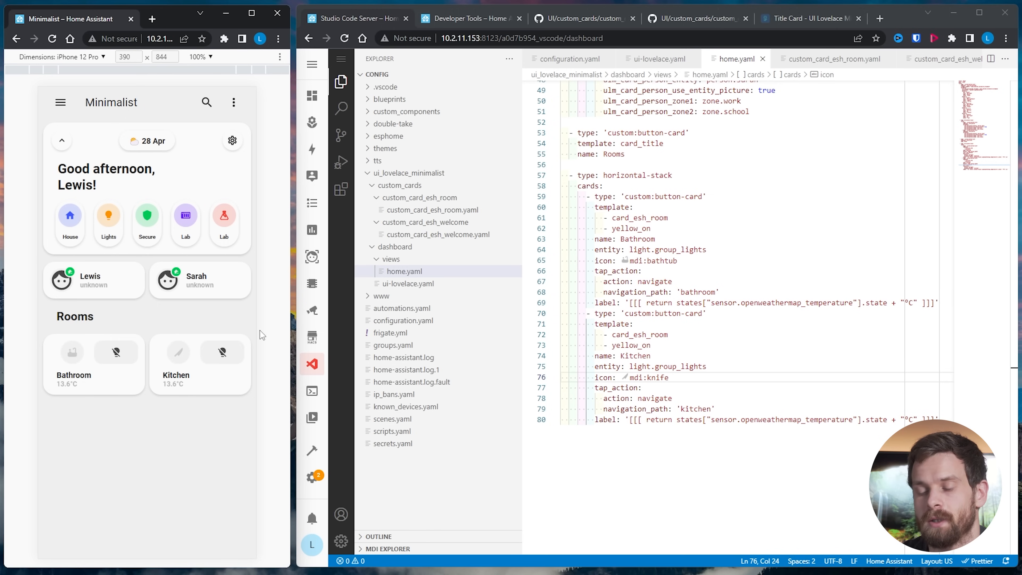
# Toggle the Bathroom card's light on and off on the dashboard and review both room cards' code in home.yaml
pyautogui.click(121, 354)
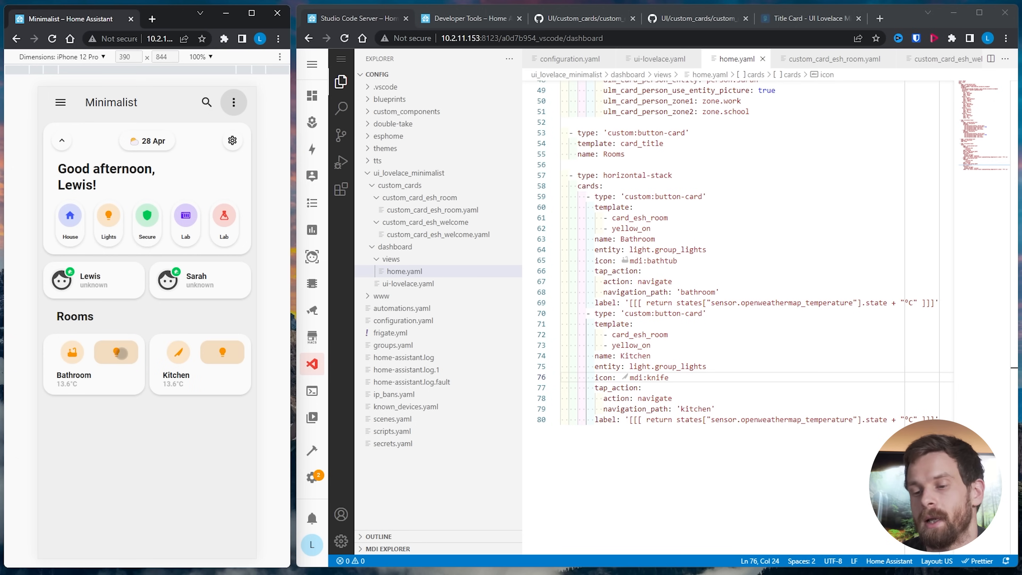
pyautogui.click(121, 354)
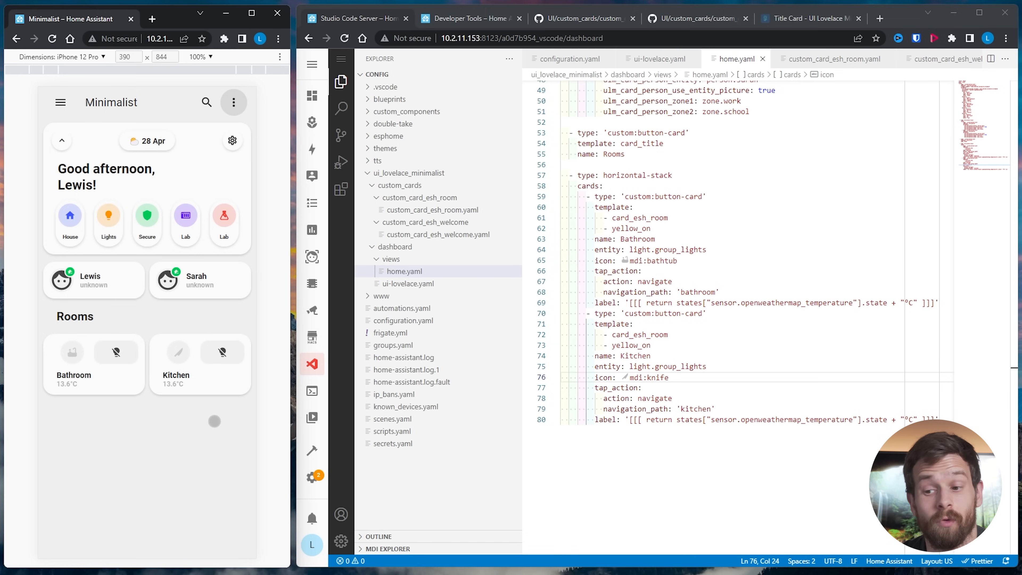
pyautogui.moveTo(575, 430); pyautogui.dragTo(541, 192)
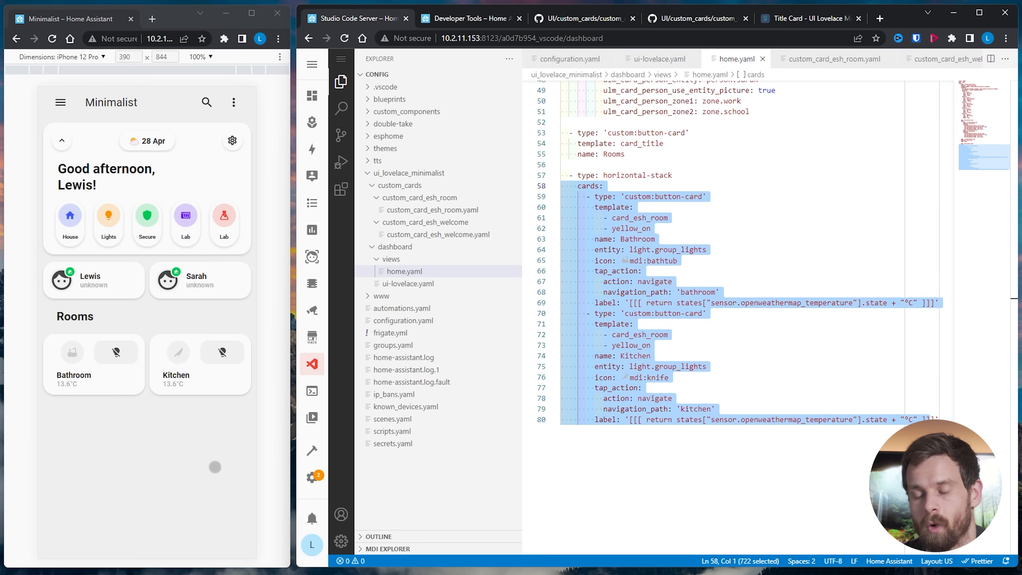
pyautogui.click(169, 460)
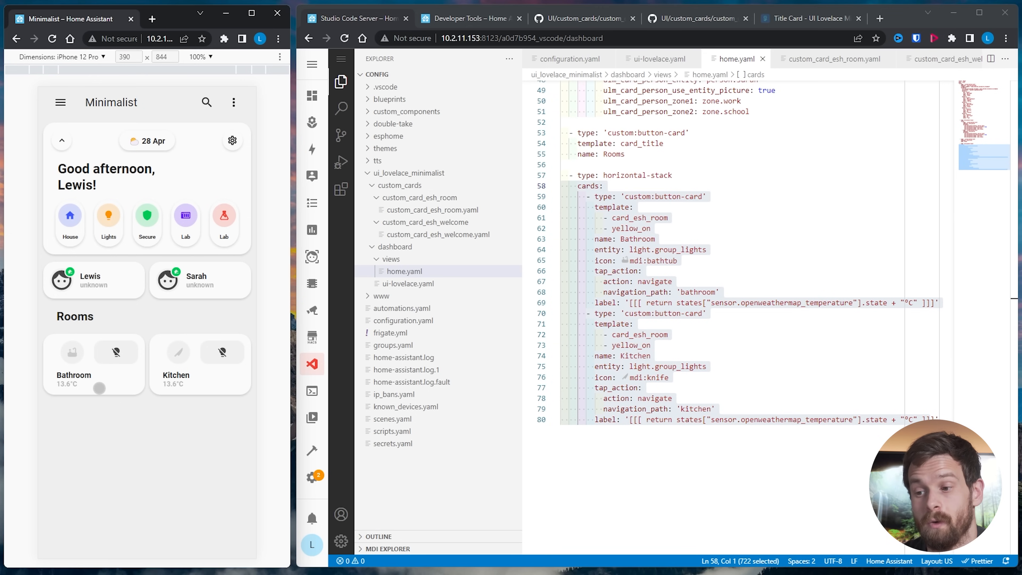
# Add an include line for views/bathroom.yaml below the home.yaml entry in ui-lovelace.yaml's views list
pyautogui.click(408, 284)
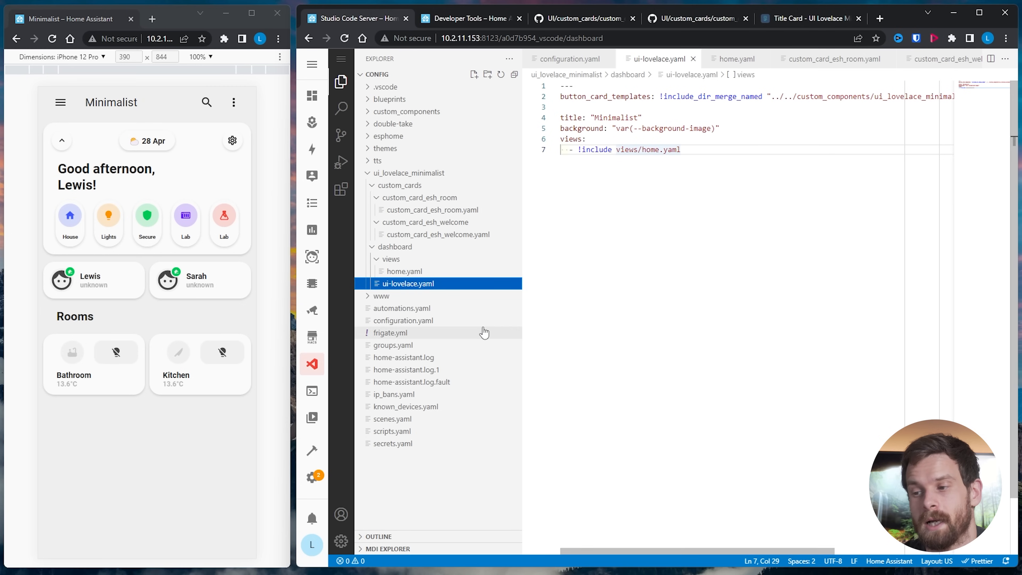
pyautogui.click(694, 151)
pyautogui.press('Return')
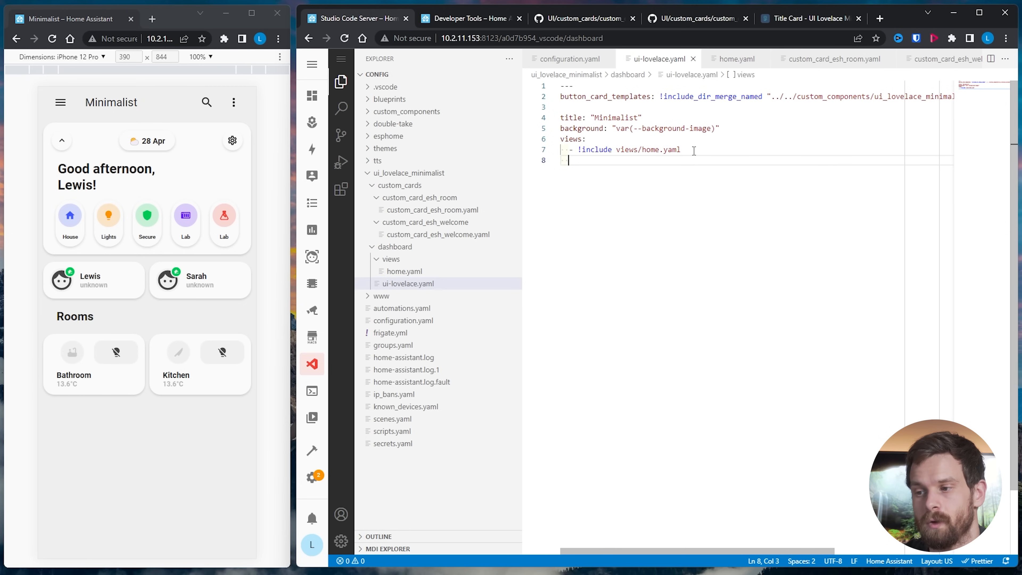
pyautogui.write('- !in')
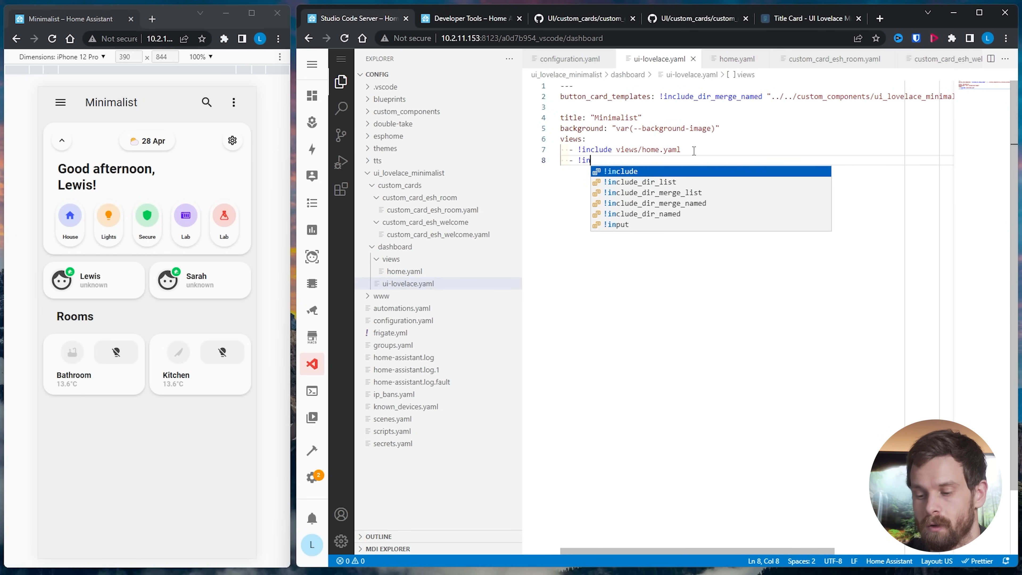
pyautogui.write('clude views/bathroo')
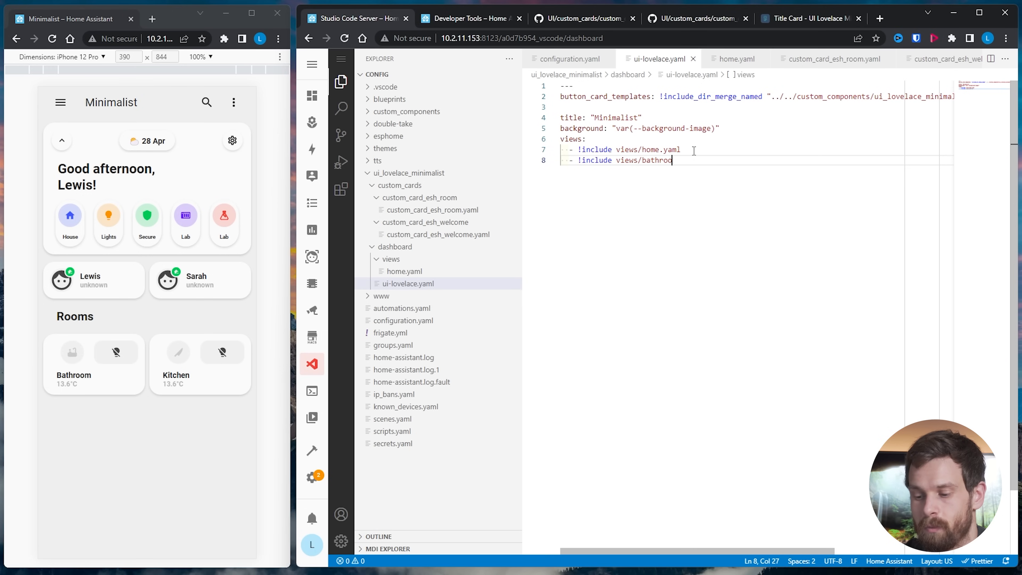
pyautogui.write('m.yaml')
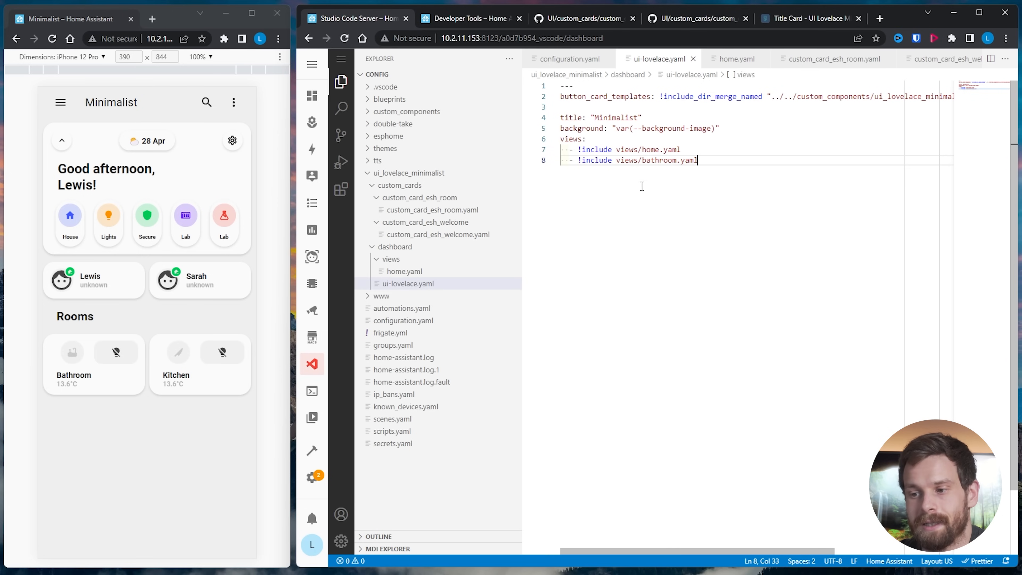
# Create a new file named bathroom.yaml in the dashboard's views folder
pyautogui.rightClick(394, 262)
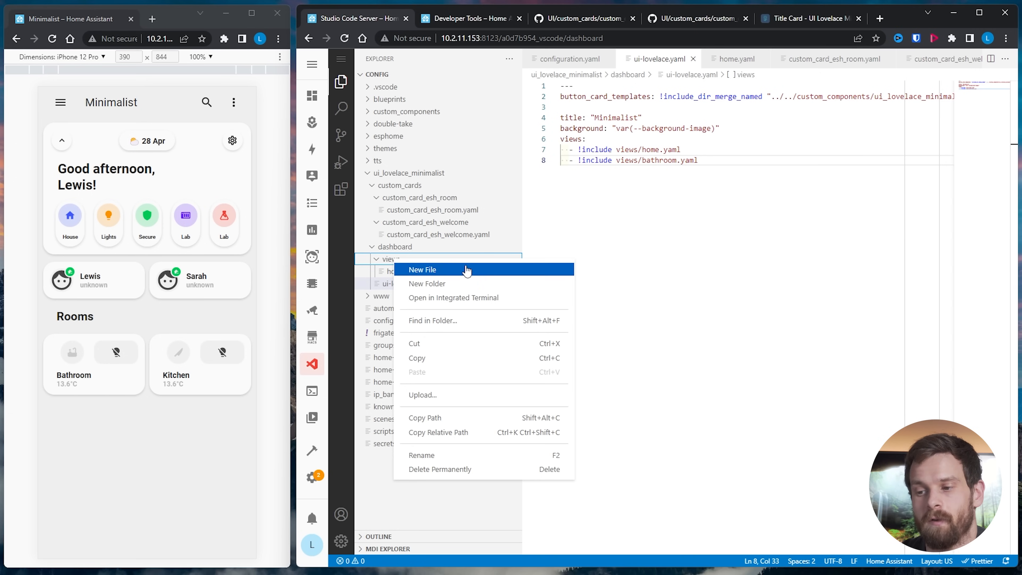
pyautogui.click(446, 271)
pyautogui.write('bathroom.yaml')
pyautogui.press('Return')
# Define the view in bathroom.yaml with title "Bathroom", path "bathroom" and an empty cards key
pyautogui.write('title: "')
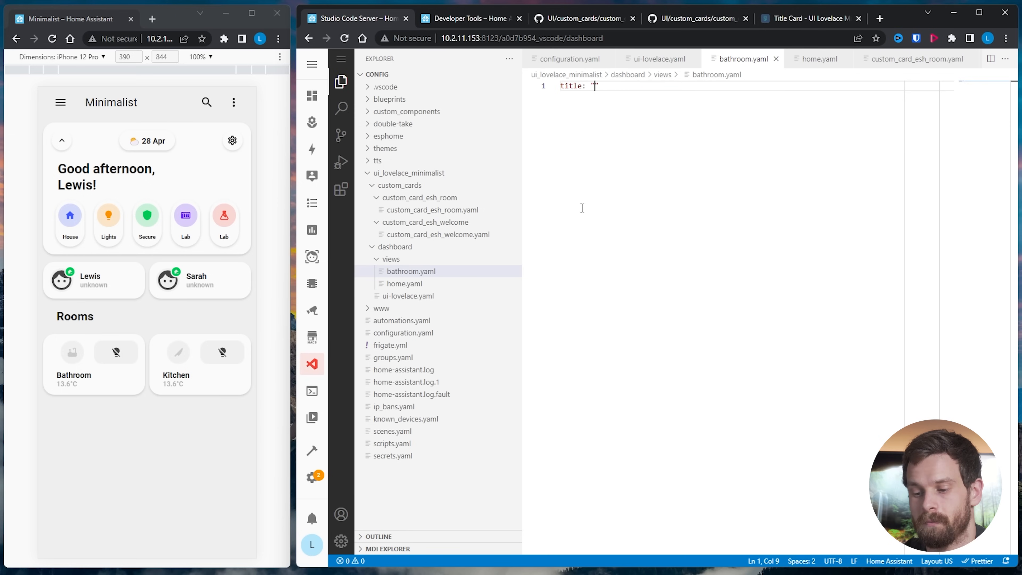
pyautogui.write('Bathroom"')
pyautogui.press('Return')
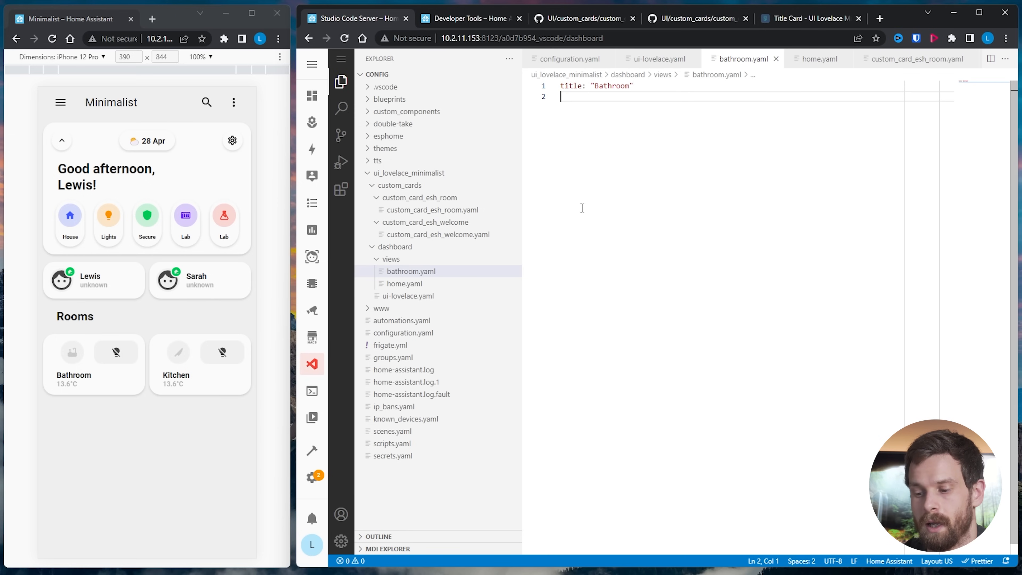
pyautogui.write('path: ')
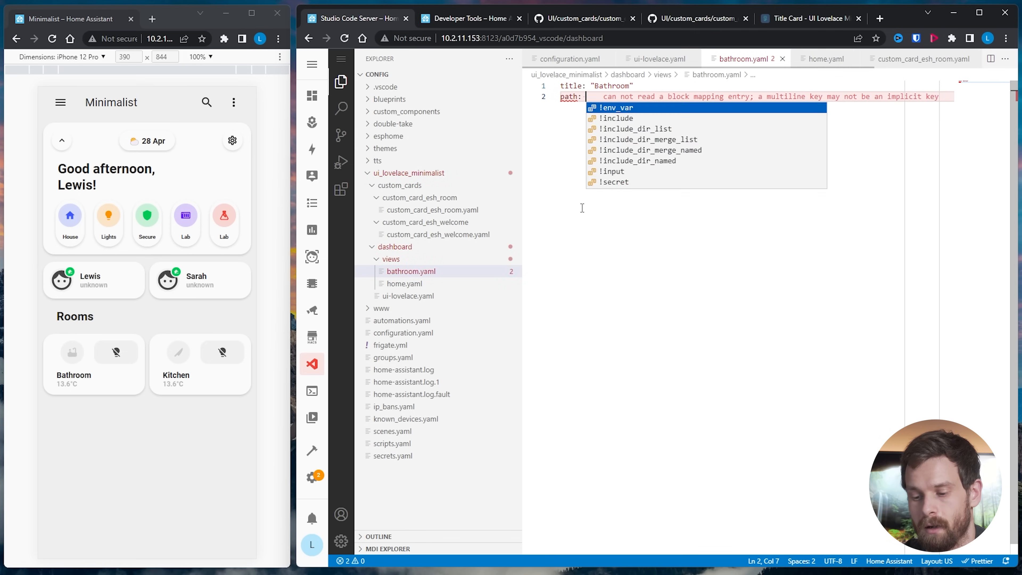
pyautogui.write('"bathroom"')
pyautogui.press('Return')
pyautogui.write('card')
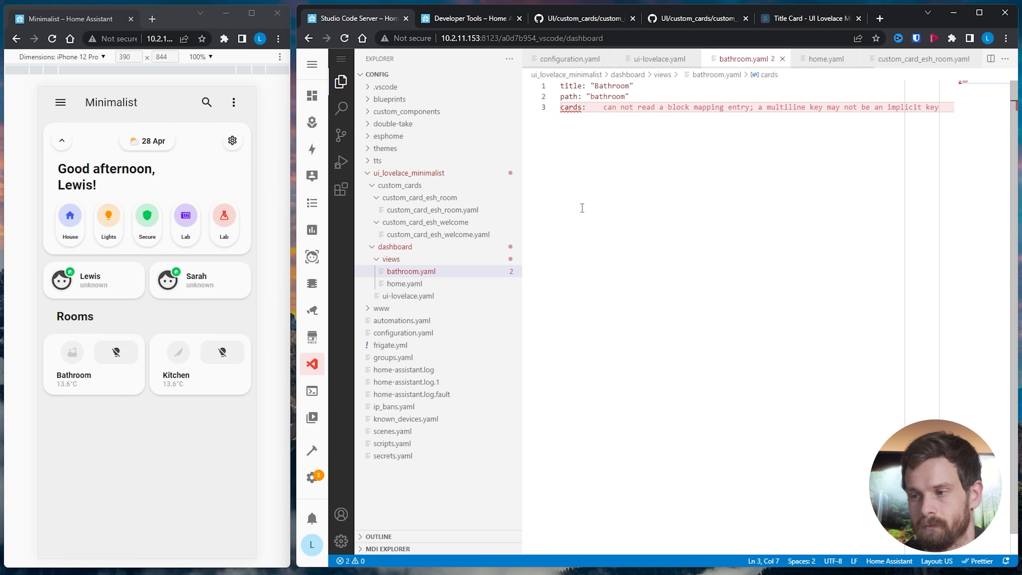
pyautogui.write('s:')
# Refresh the Minimalist dashboard, open the Bathroom view from its room card and return to the Home view
pyautogui.click(235, 102)
pyautogui.click(194, 129)
pyautogui.click(91, 378)
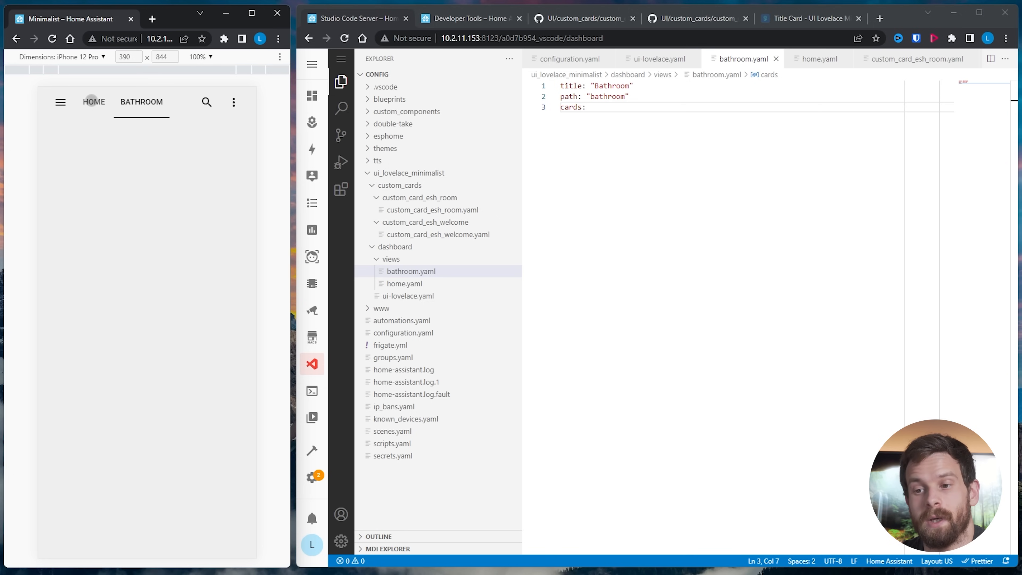
pyautogui.click(92, 102)
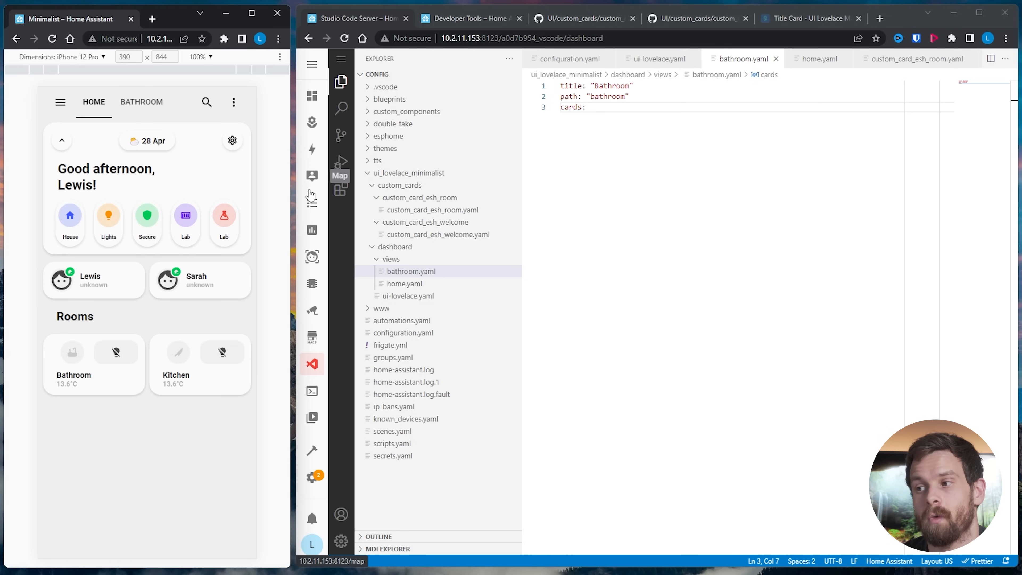
# Find the Back Chip page in the UI Lovelace Minimalist documentation and copy its usage code
pyautogui.click(813, 20)
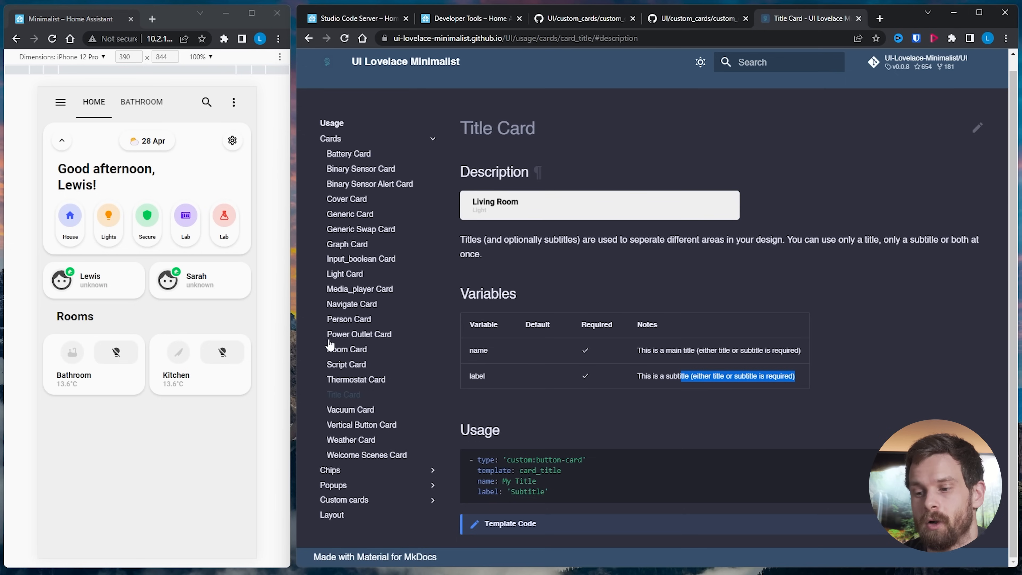
pyautogui.click(338, 473)
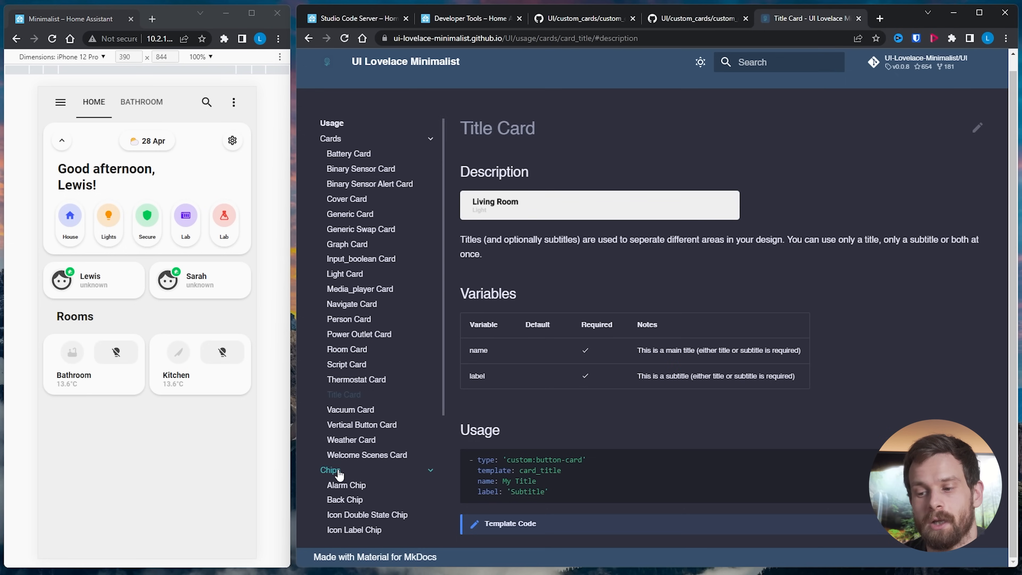
pyautogui.scroll(-3, 336, 479)
pyautogui.scroll(-1, 358, 375)
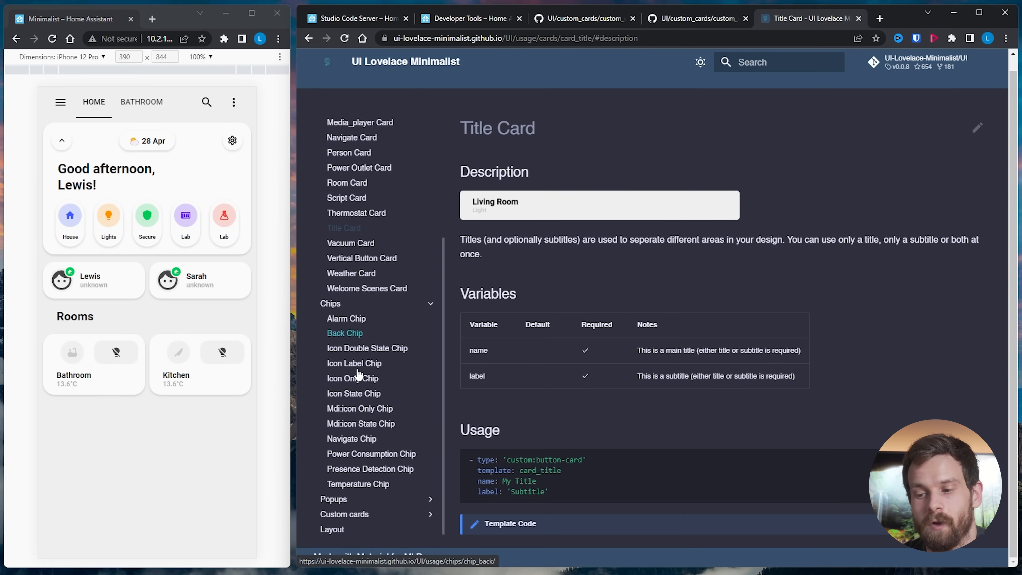
pyautogui.click(357, 337)
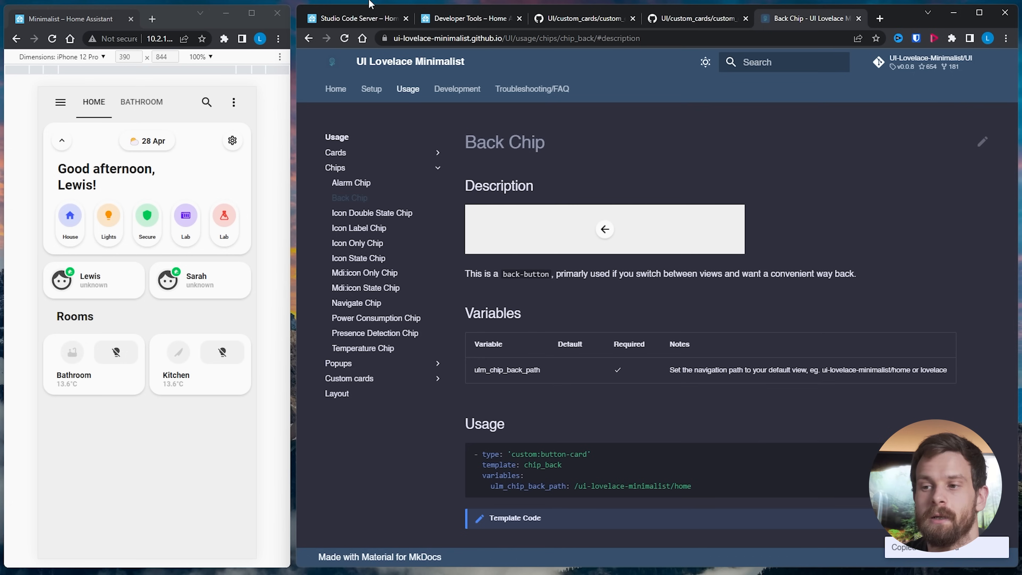
# Paste the Back Chip code under cards in bathroom.yaml, correct its indentation and set ulm_chip_back_path to home
pyautogui.click(348, 17)
pyautogui.press('Return')
pyautogui.write("- type: 'custom:button-card' template: chip_back variables:   ulm_chip_back_path: /ui-lovelace-minimalist/home")
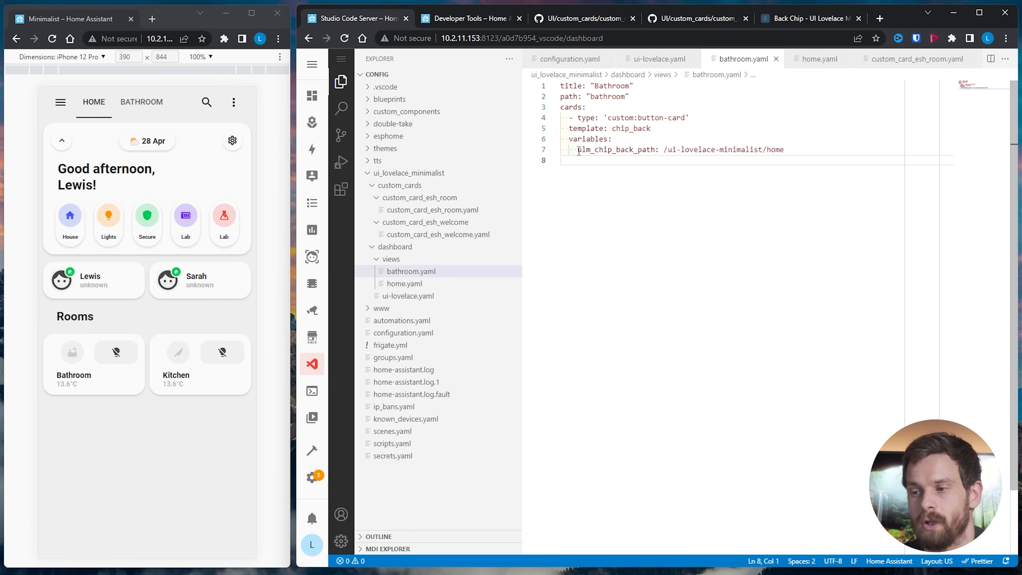
pyautogui.moveTo(569, 129); pyautogui.dragTo(675, 154)
pyautogui.press('Tab')
pyautogui.click(800, 149)
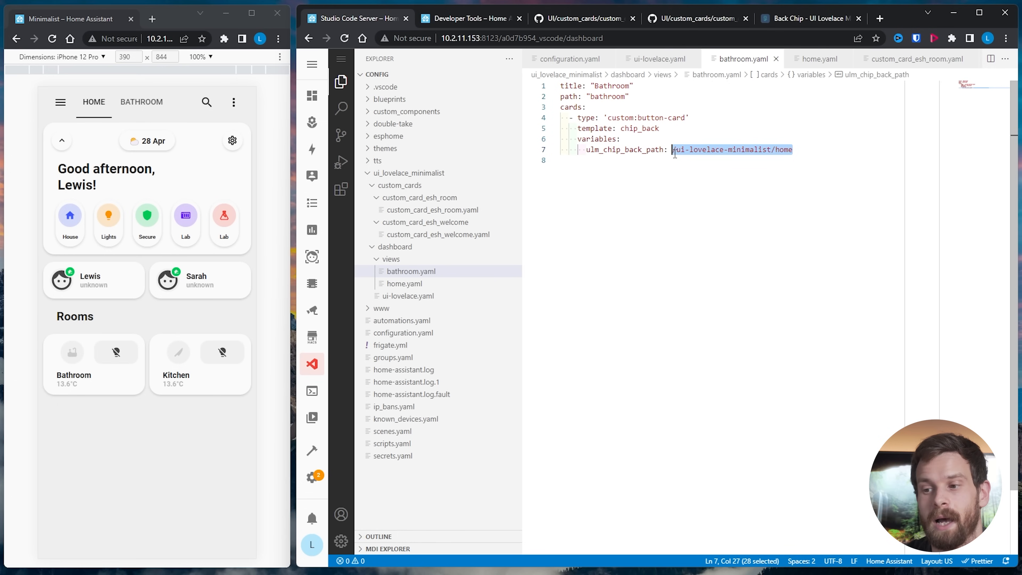
pyautogui.write('hom')
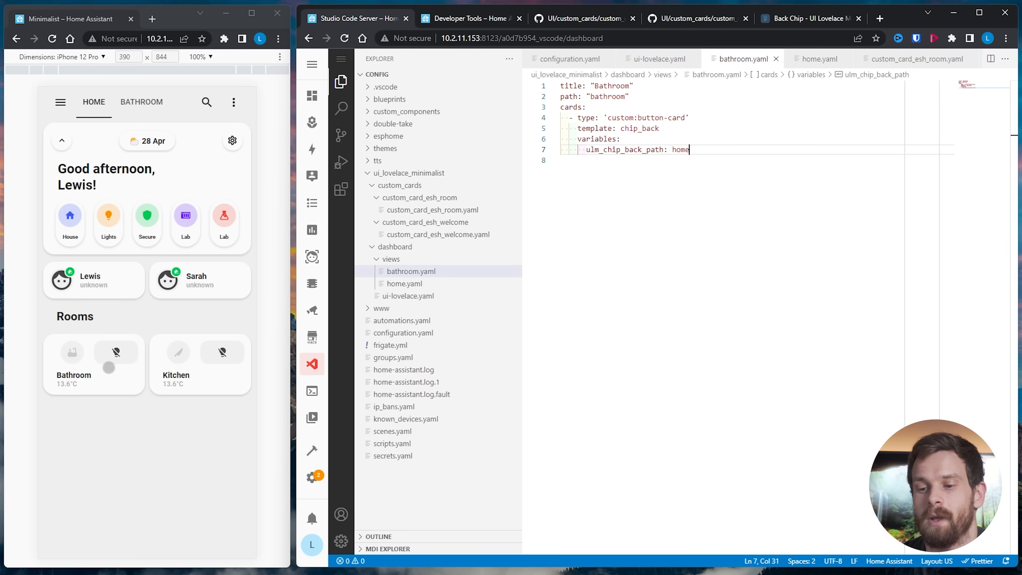
# Refresh the dashboard and test navigating between Home and Bathroom with the Bathroom room card and the back chip
pyautogui.click(141, 102)
pyautogui.click(234, 101)
pyautogui.click(198, 135)
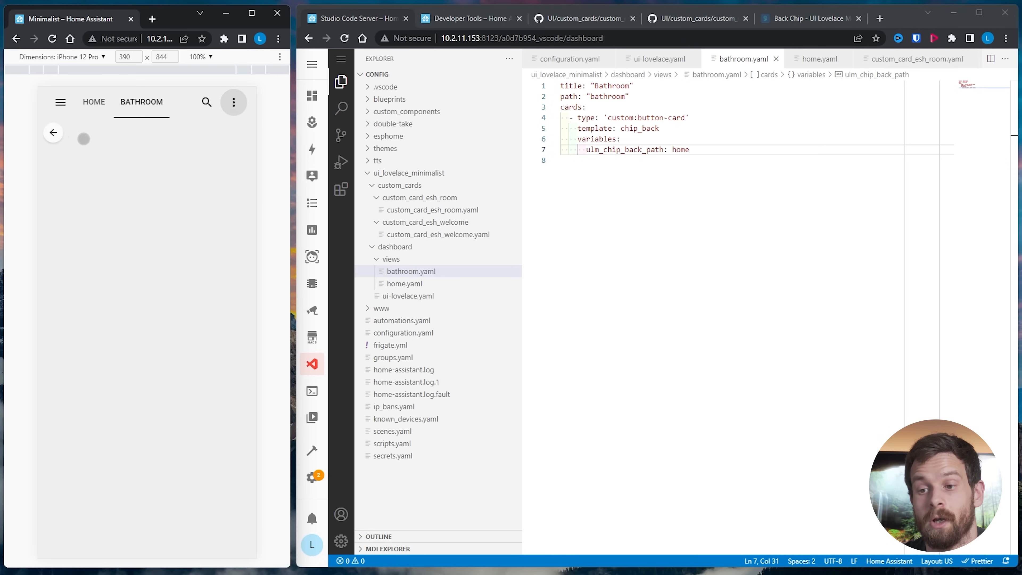
pyautogui.click(63, 137)
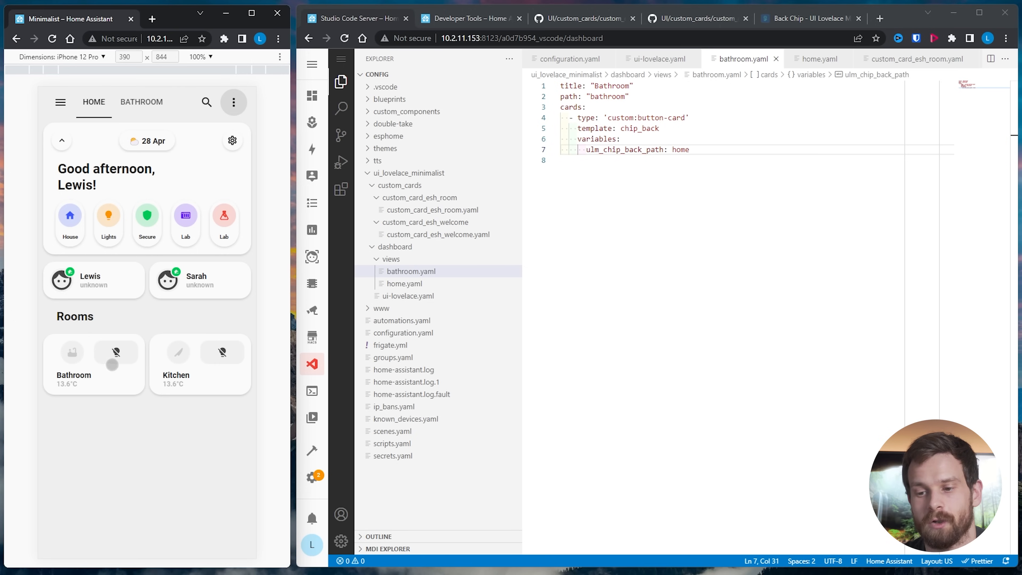
pyautogui.click(105, 382)
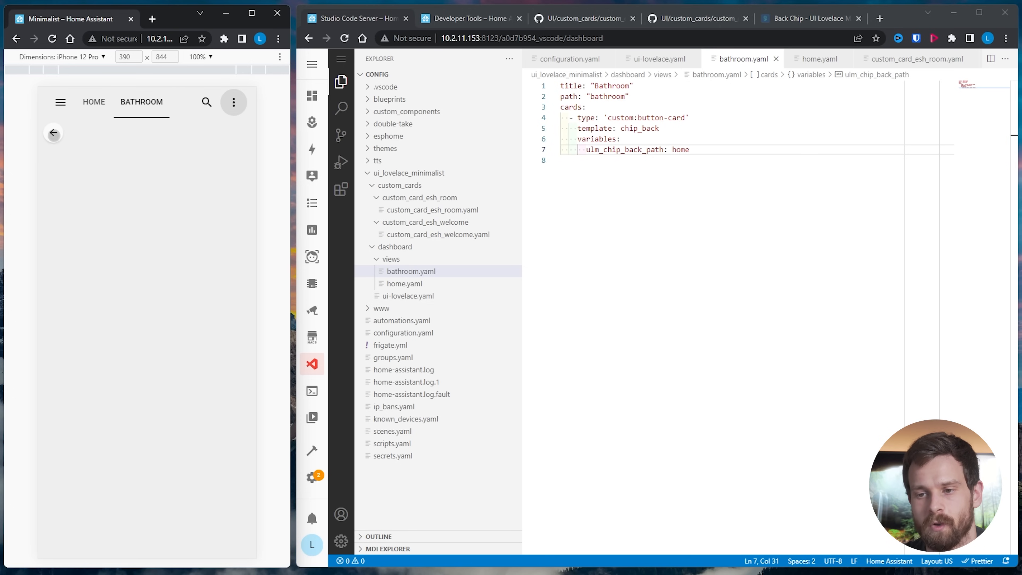
pyautogui.click(54, 133)
pyautogui.click(126, 364)
pyautogui.click(53, 131)
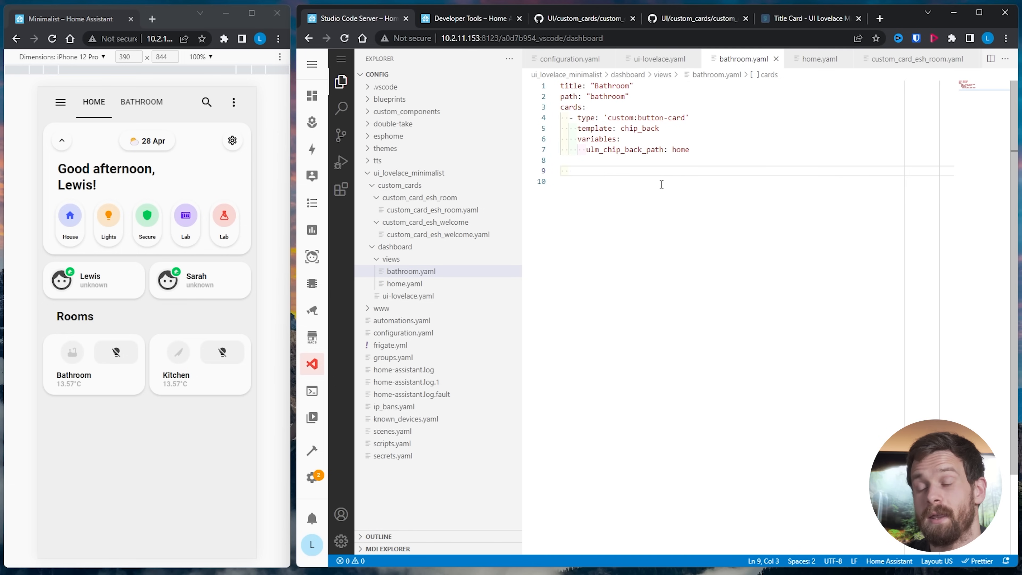
# Paste the card_title button-card code below the back chip in bathroom.yaml and indent its template, name and label lines
pyautogui.write("- type: 'custom:button-card'   template: card_title   name: My Title   label: 'Subtitle'")
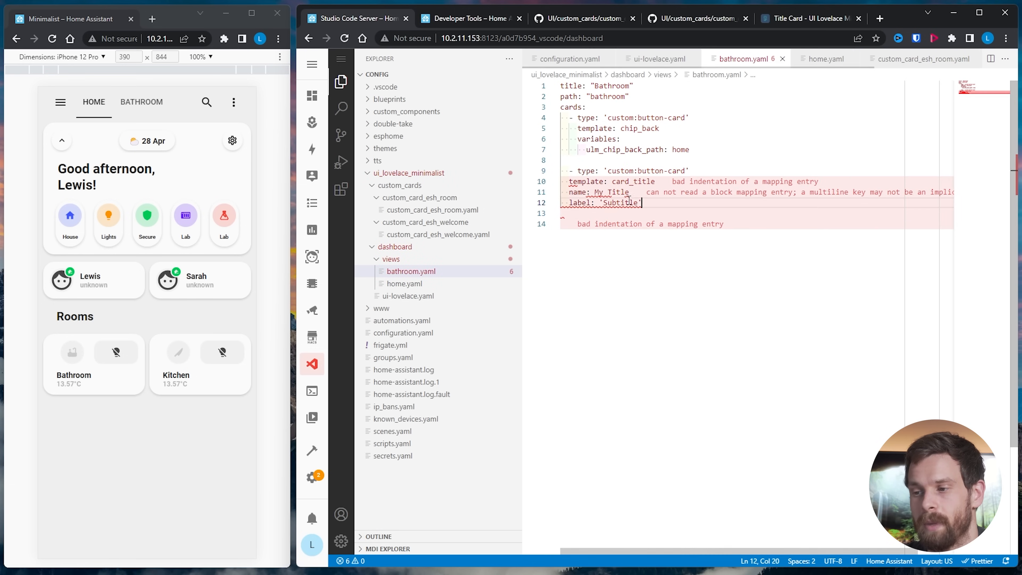
pyautogui.hotkey('shift', 'Up')
pyautogui.hotkey('shift', 'Up')
pyautogui.hotkey('shift', 'Home')
pyautogui.press('Tab')
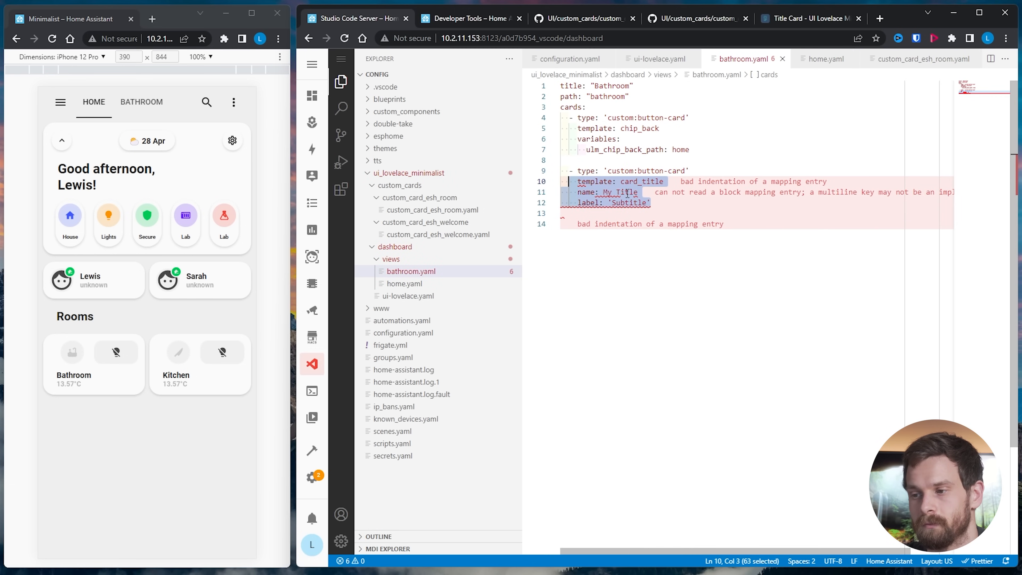
# Remove the title card's label line, set its name to Bathroom and open the Bathroom view on the dashboard
pyautogui.moveTo(651, 202); pyautogui.dragTo(536, 207)
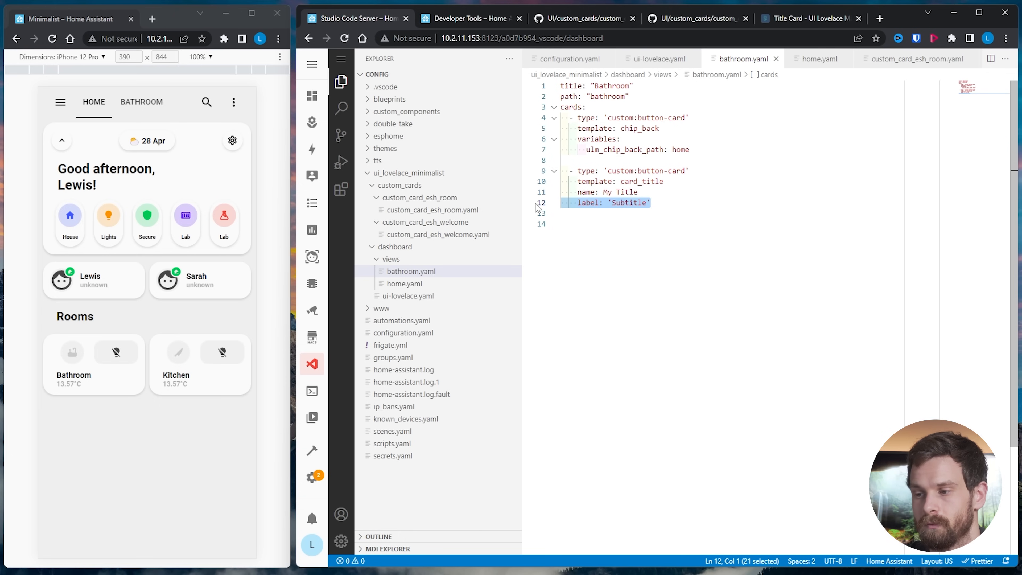
pyautogui.press('BackSpace')
pyautogui.press('BackSpace')
pyautogui.press('BackSpace')
pyautogui.press('BackSpace')
pyautogui.press('BackSpace')
pyautogui.press('BackSpace')
pyautogui.press('BackSpace')
pyautogui.press('BackSpace')
pyautogui.press('BackSpace')
pyautogui.press('BackSpace')
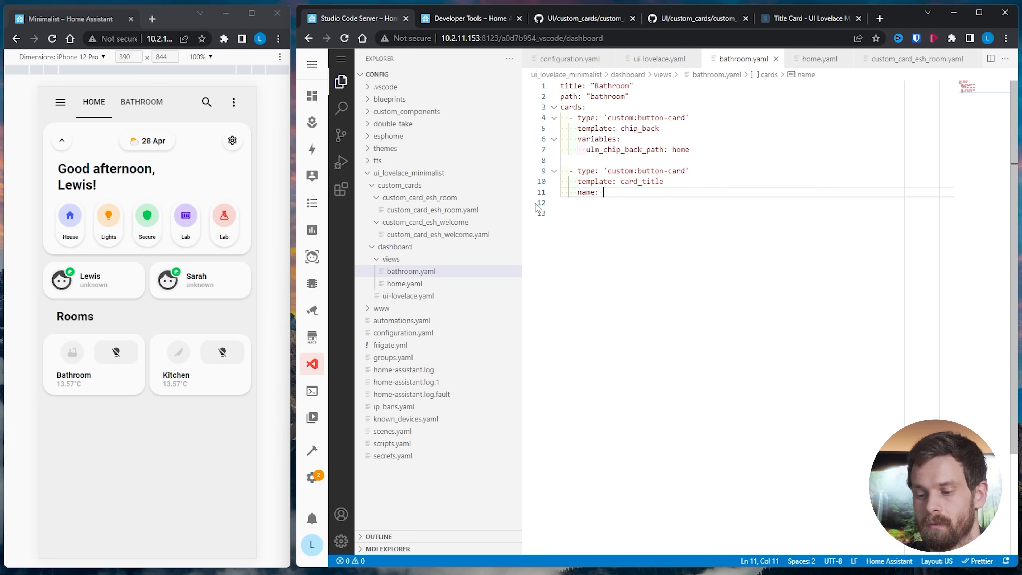
pyautogui.press('Escape')
pyautogui.write('Bathroom')
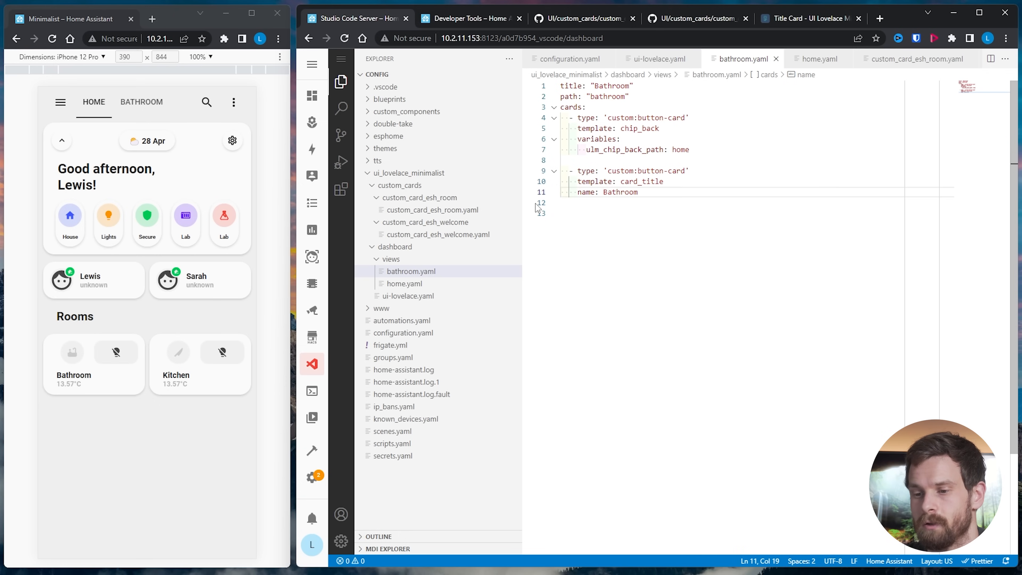
pyautogui.click(116, 382)
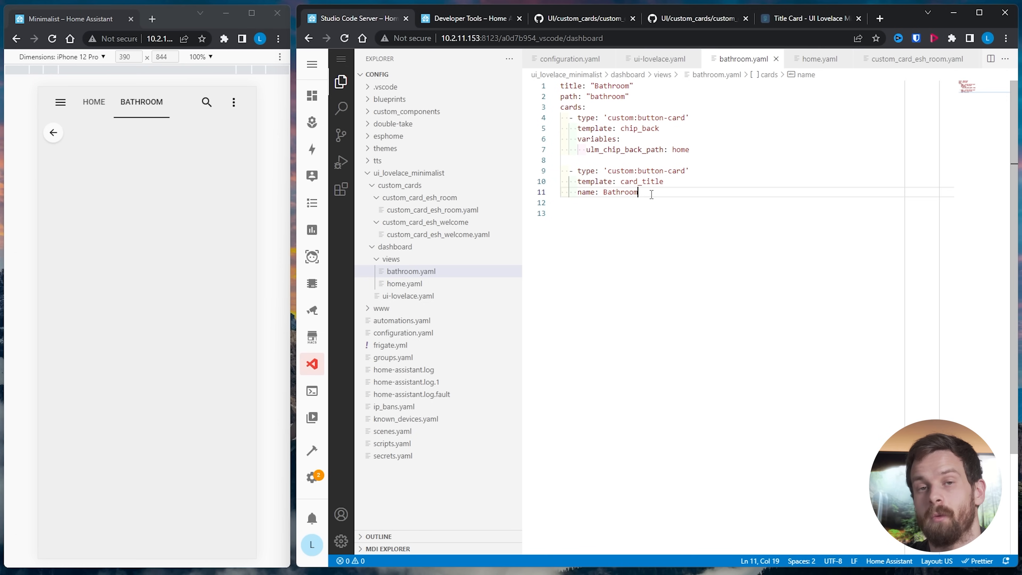
# Make room for another card below the title card in bathroom.yaml and copy the Graph Card usage code from the documentation
pyautogui.press('Return')
pyautogui.press('Return')
pyautogui.press('BackSpace')
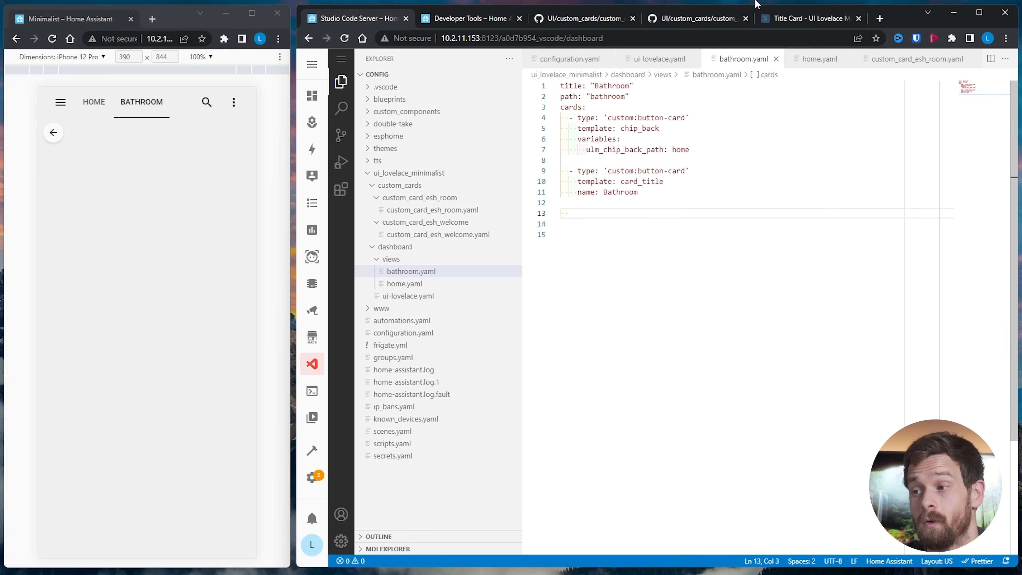
pyautogui.click(802, 18)
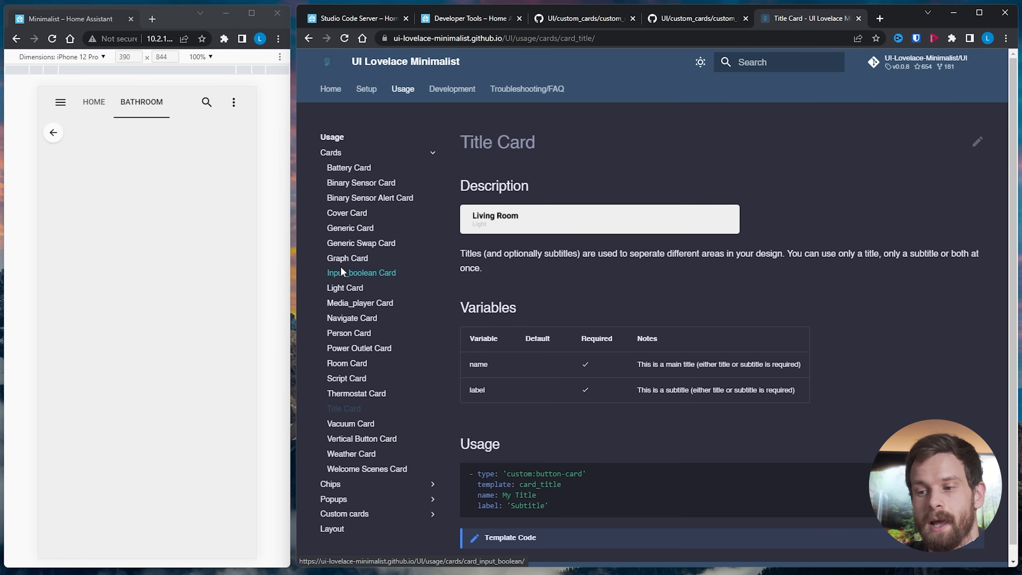
pyautogui.click(354, 264)
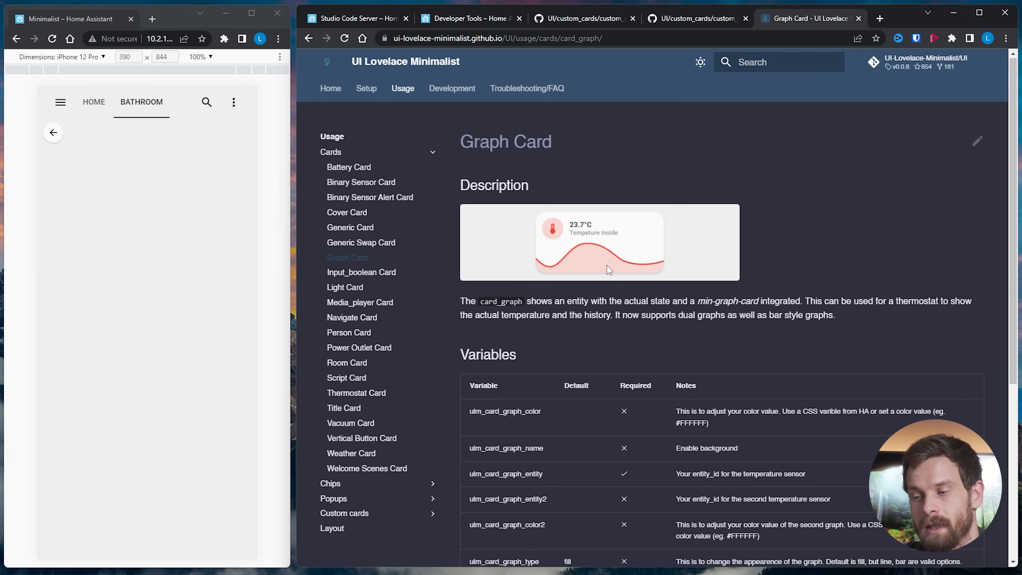
pyautogui.scroll(-3, 708, 249)
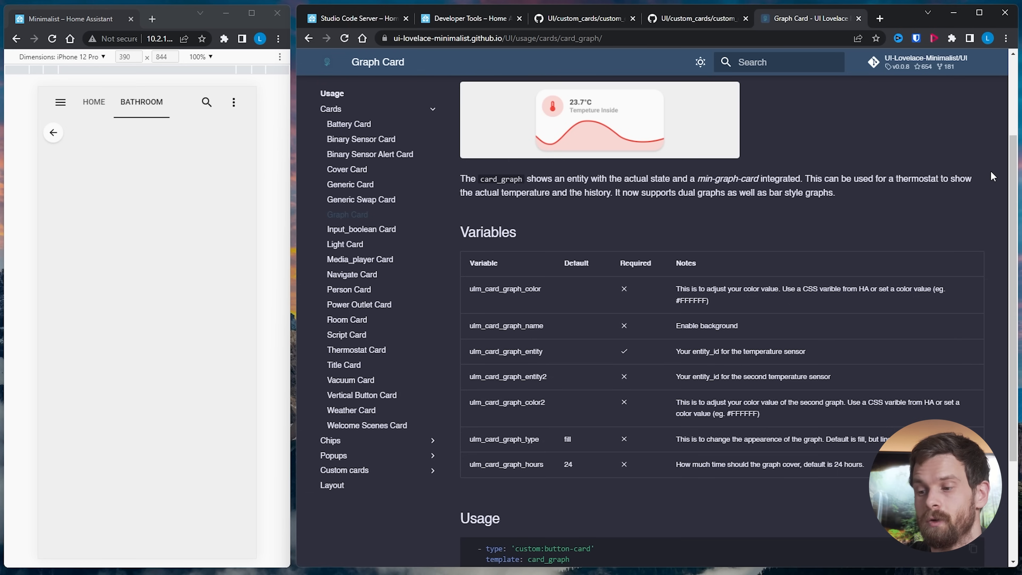
pyautogui.scroll(-4, 990, 172)
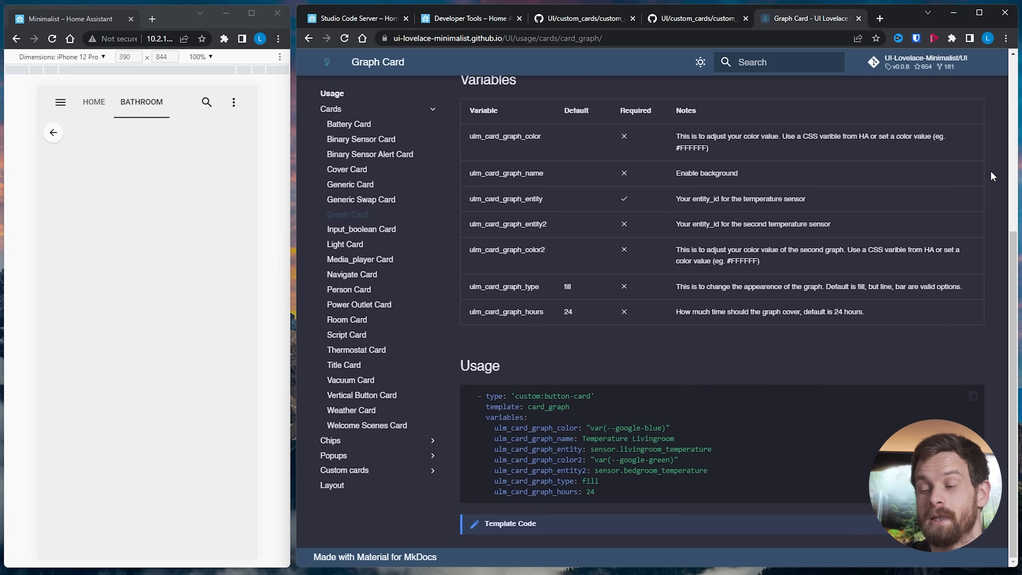
pyautogui.click(974, 397)
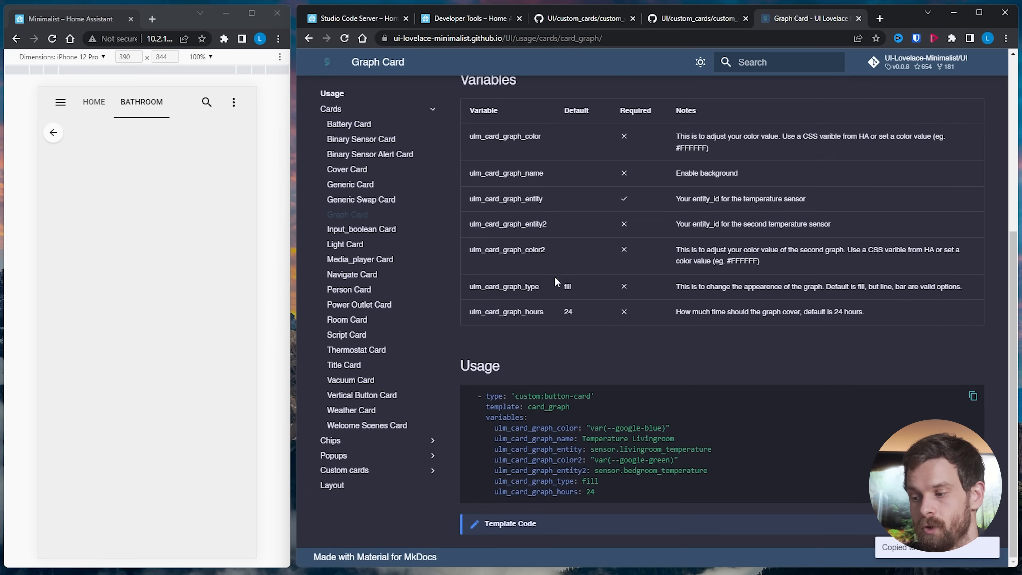
# Add a horizontal-stack with a cards list below the title card in bathroom.yaml and paste the copied card_graph code into it
pyautogui.click(348, 23)
pyautogui.write('-')
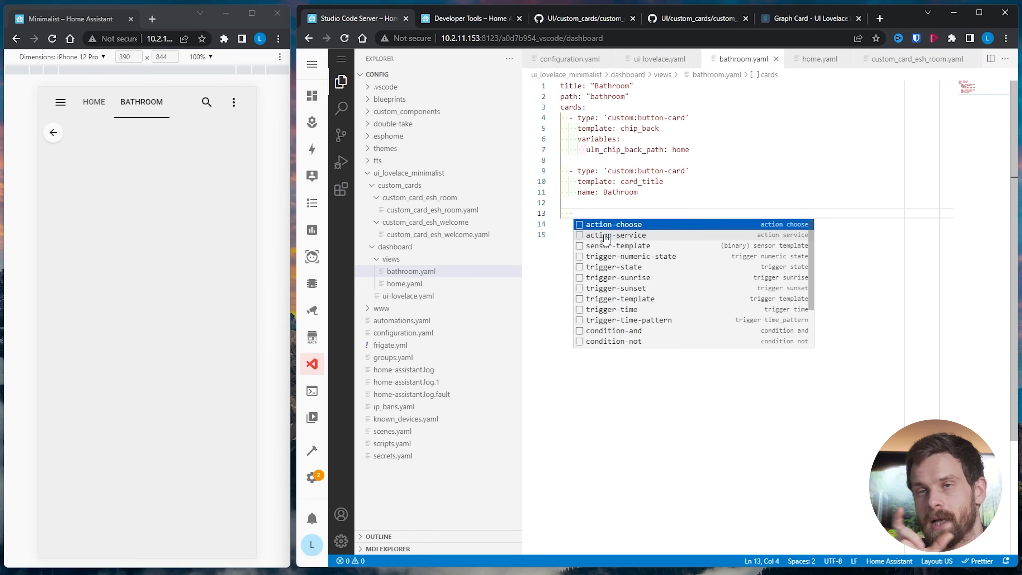
pyautogui.write(' type')
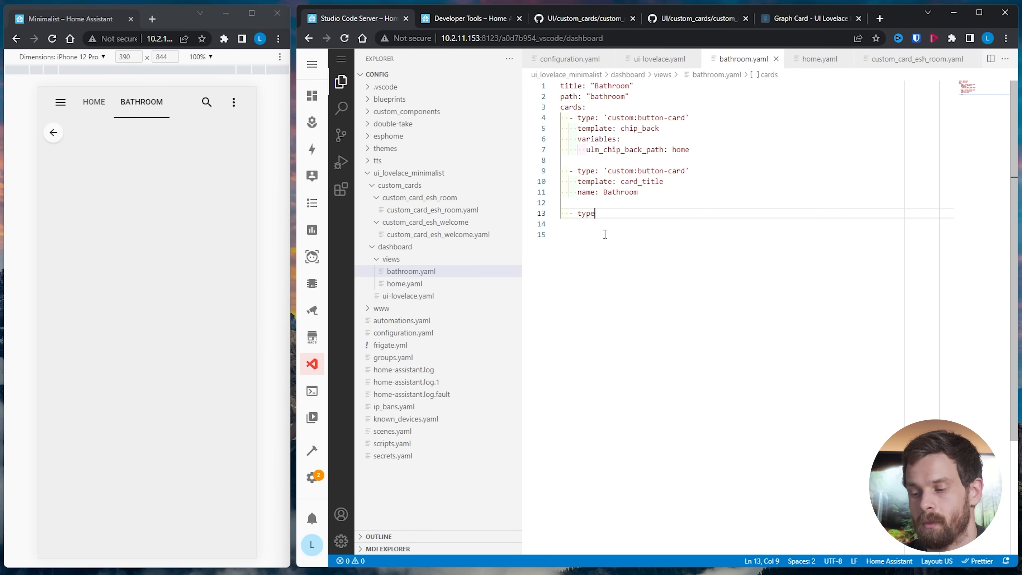
pyautogui.write(': hor')
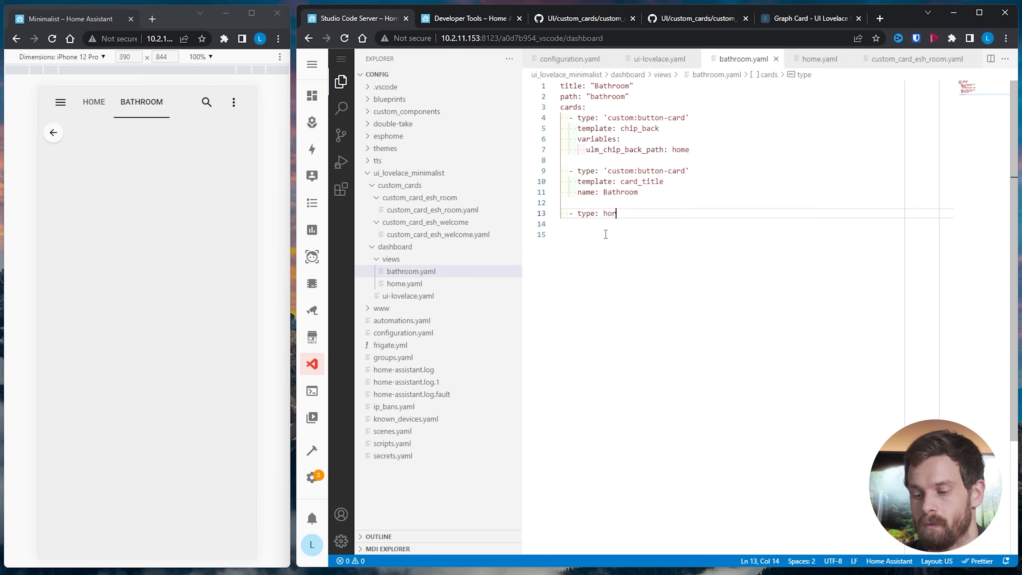
pyautogui.write('izontal-stack')
pyautogui.press('Return')
pyautogui.write('cards:')
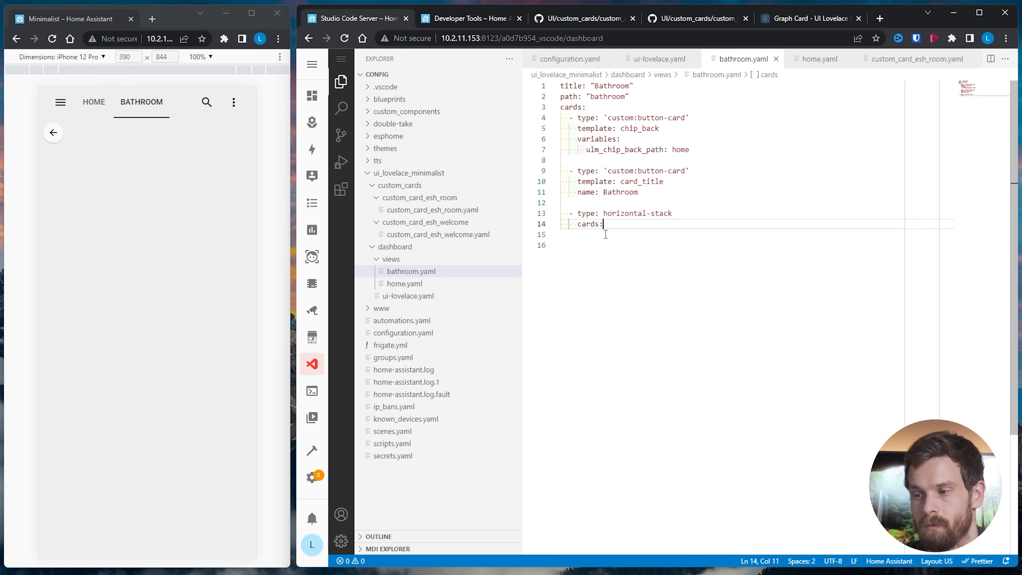
pyautogui.press('Return')
pyautogui.write('- type: \'custom:button-card\' template: card_graph variables:   ulm_card_graph_color: "var(--google-blue)"   ulm_card_graph_name: Temperature Livingroom   ulm_card_graph_entity: sensor.livingroom_temperature   ulm_card_graph_color2: "var(--google-green)"   ulm_card_graph_entity2: sensor.bedgroom_temperature   ulm_card_graph_type: fill   ulm_card_graph_hours: 24')
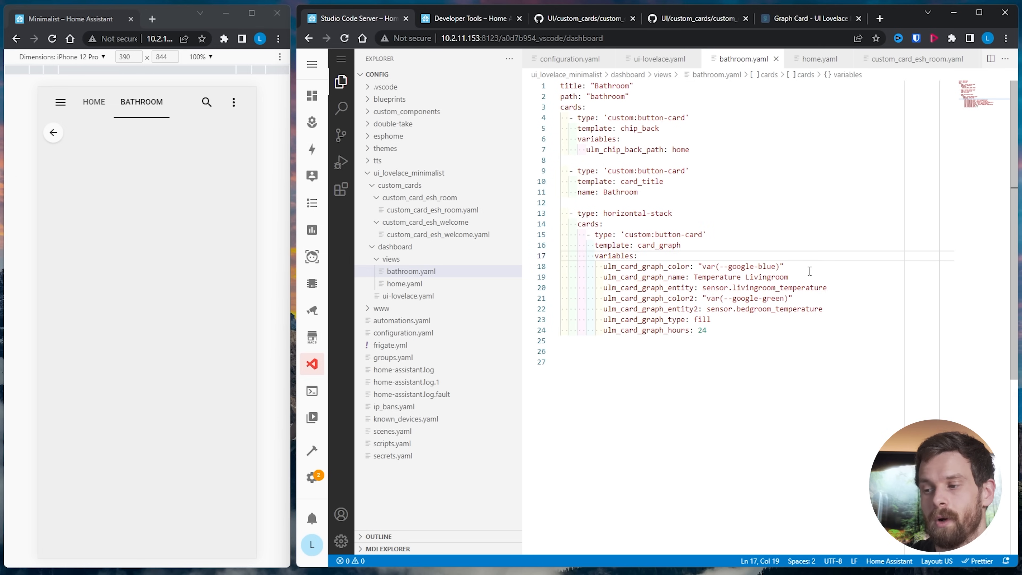
# Set the graph card's name to Temperature and its entity to sensor.openweathermap_temperature
pyautogui.moveTo(789, 277); pyautogui.dragTo(746, 278)
pyautogui.press('BackSpace')
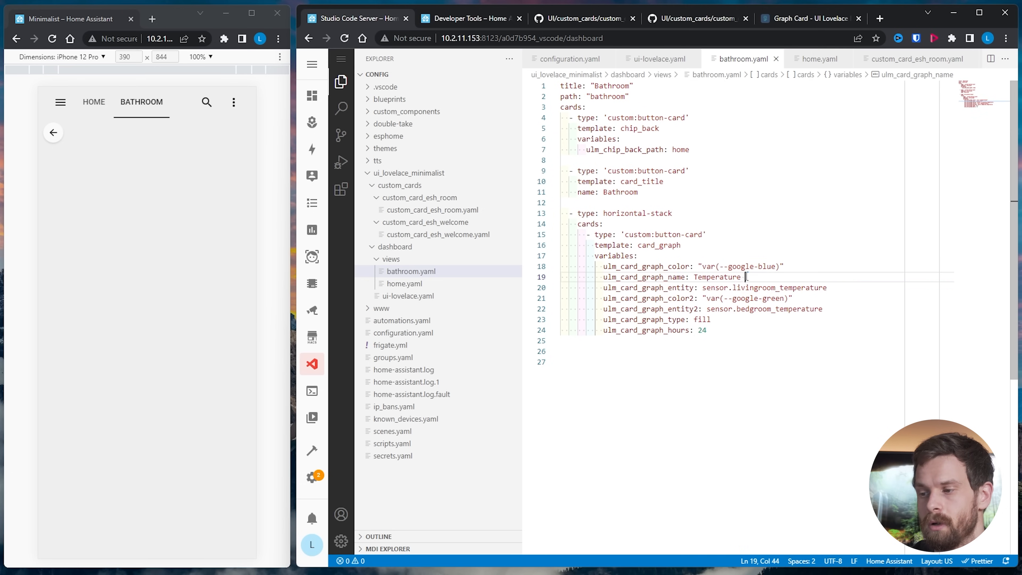
pyautogui.press('BackSpace')
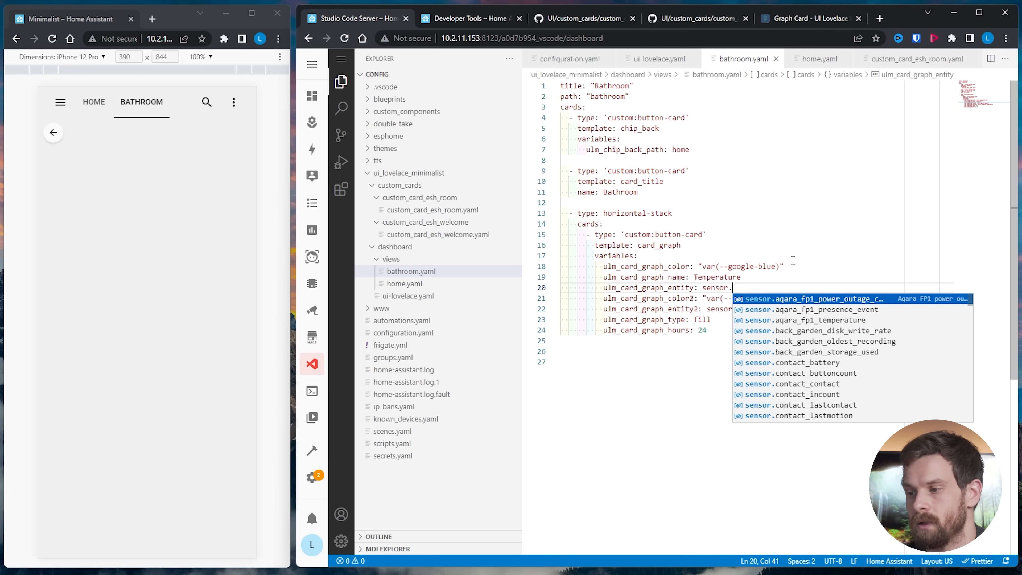
pyautogui.write('openweathermap')
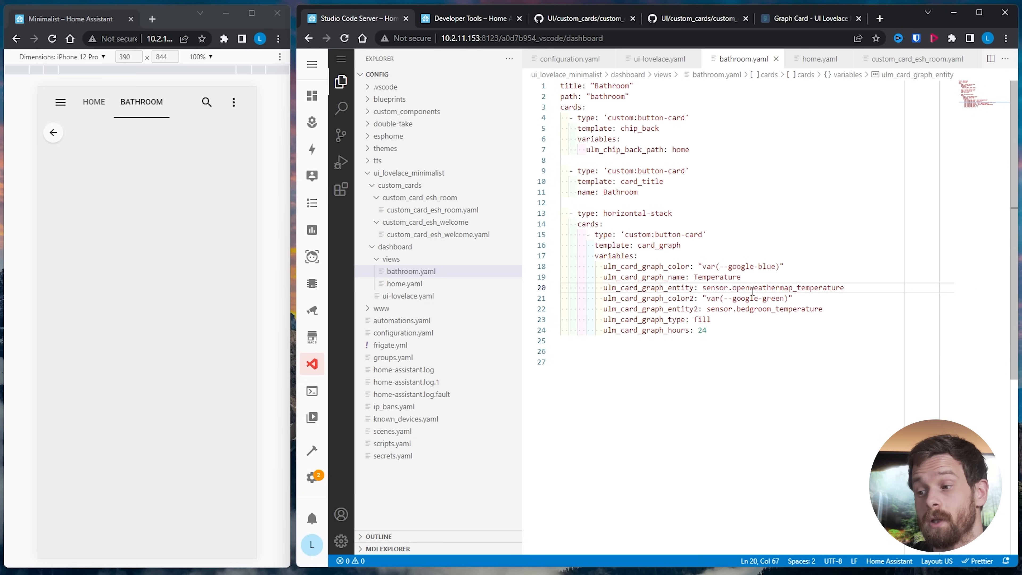
# Delete the ulm_card_graph_color2 and ulm_card_graph_entity2 lines from the graph card and refresh the Bathroom view on the dashboard
pyautogui.click(802, 19)
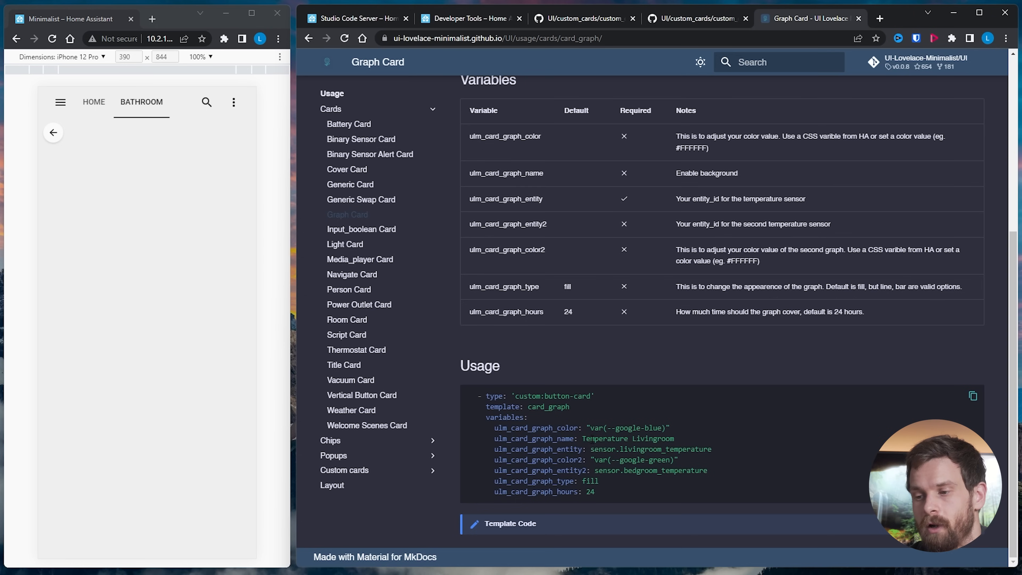
pyautogui.scroll(6, 590, 441)
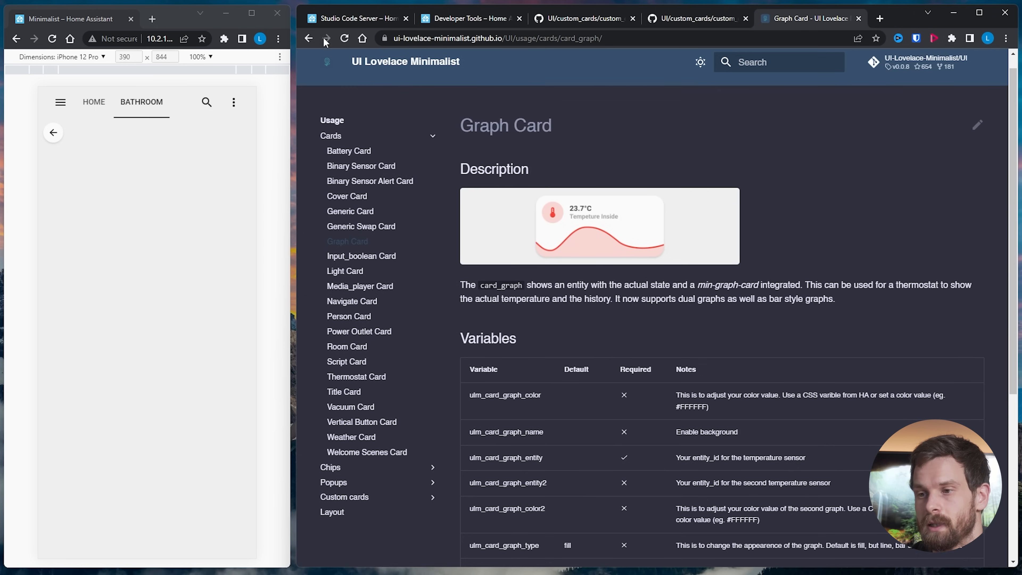
pyautogui.click(353, 19)
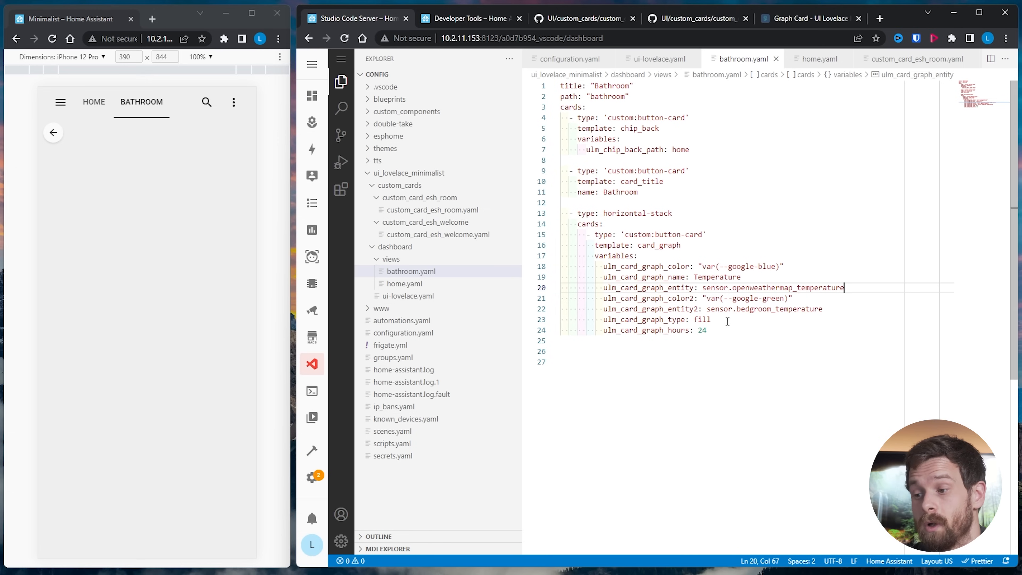
pyautogui.click(727, 336)
pyautogui.moveTo(821, 310); pyautogui.dragTo(511, 305)
pyautogui.press('BackSpace')
pyautogui.press('BackSpace')
pyautogui.click(720, 308)
pyautogui.press('BackSpace')
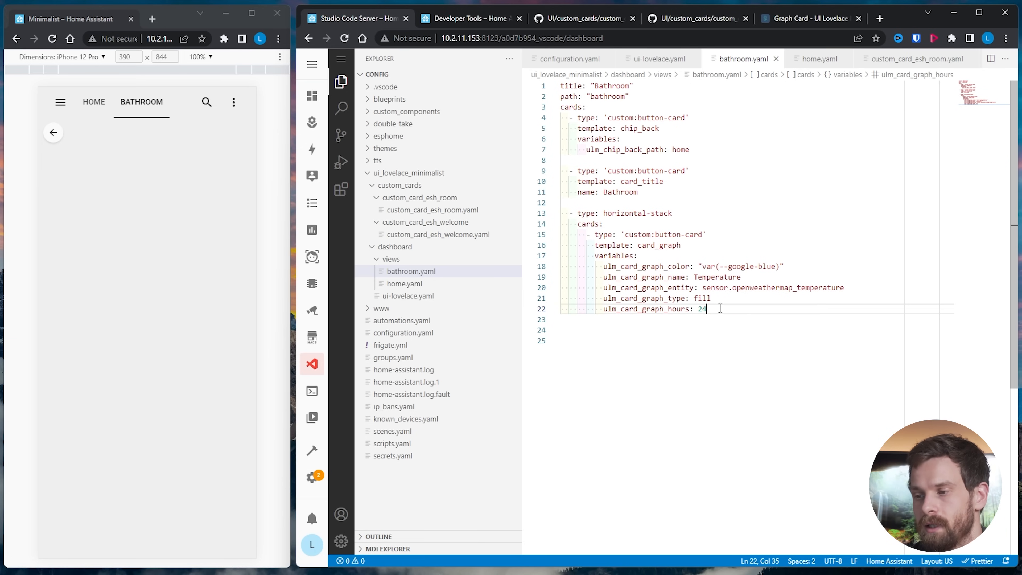
pyautogui.click(241, 102)
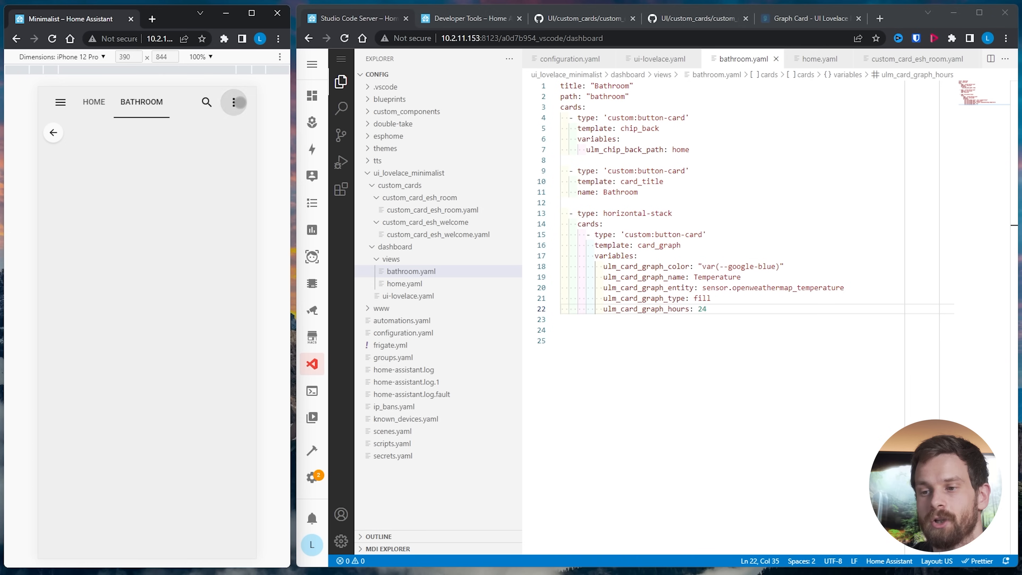
pyautogui.click(204, 134)
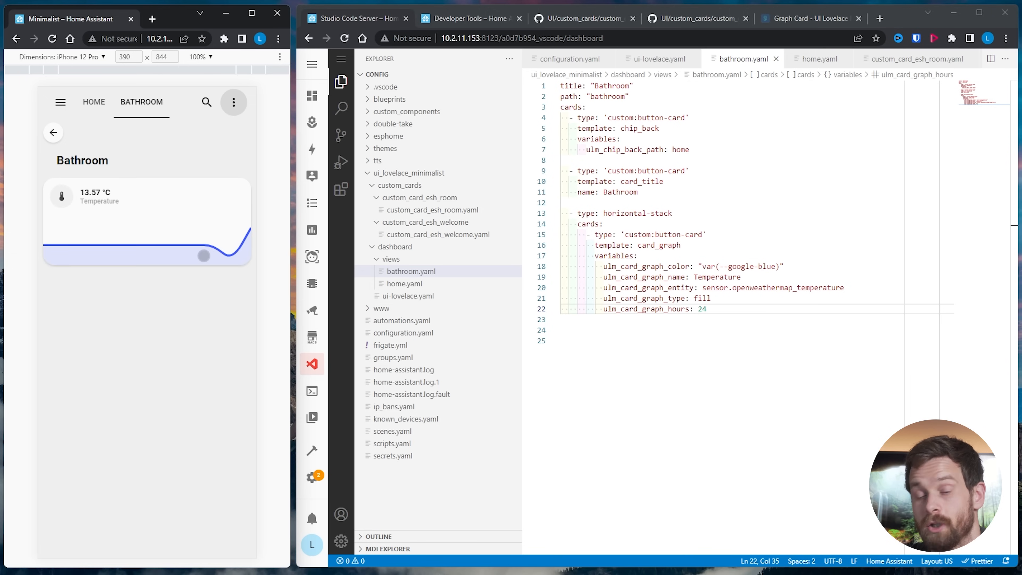
# Duplicate the temperature graph card within the horizontal stack, naming the copy Humidity with entity sensor.openweathermap_humidity
pyautogui.moveTo(734, 316); pyautogui.dragTo(587, 237)
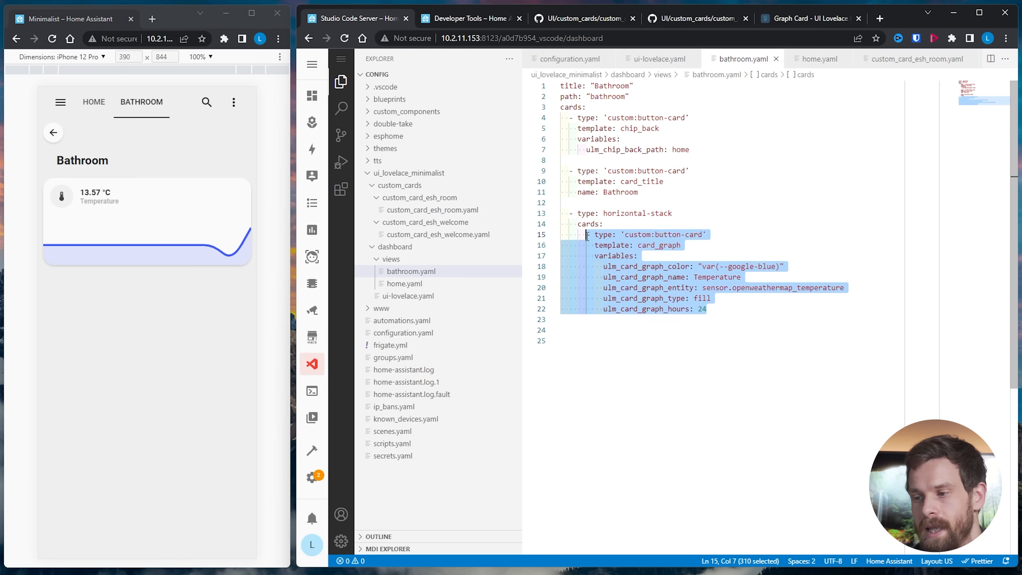
pyautogui.hotkey('shift', 'alt', 'Down')
pyautogui.moveTo(741, 362); pyautogui.dragTo(694, 362)
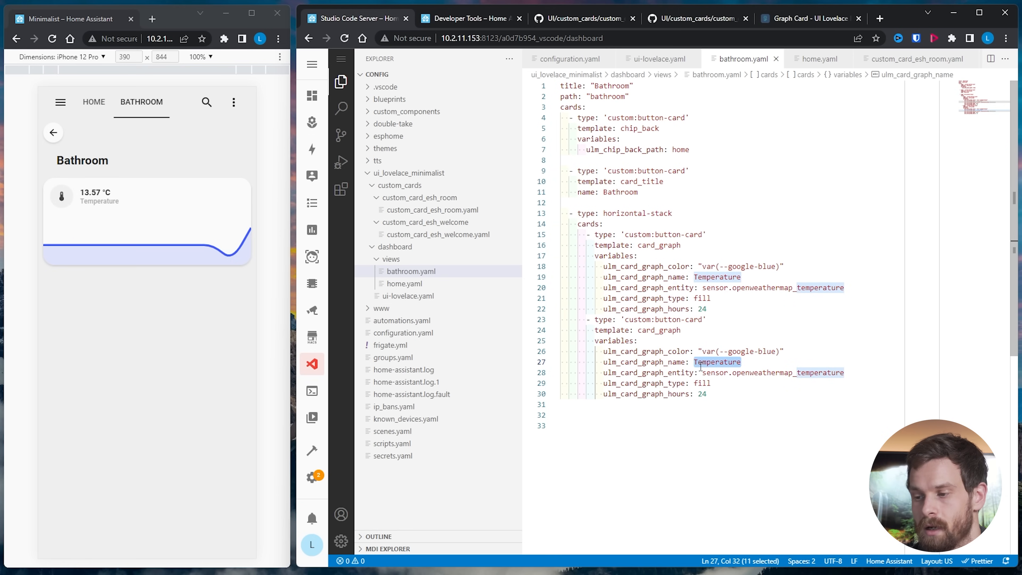
pyautogui.write('Humidity')
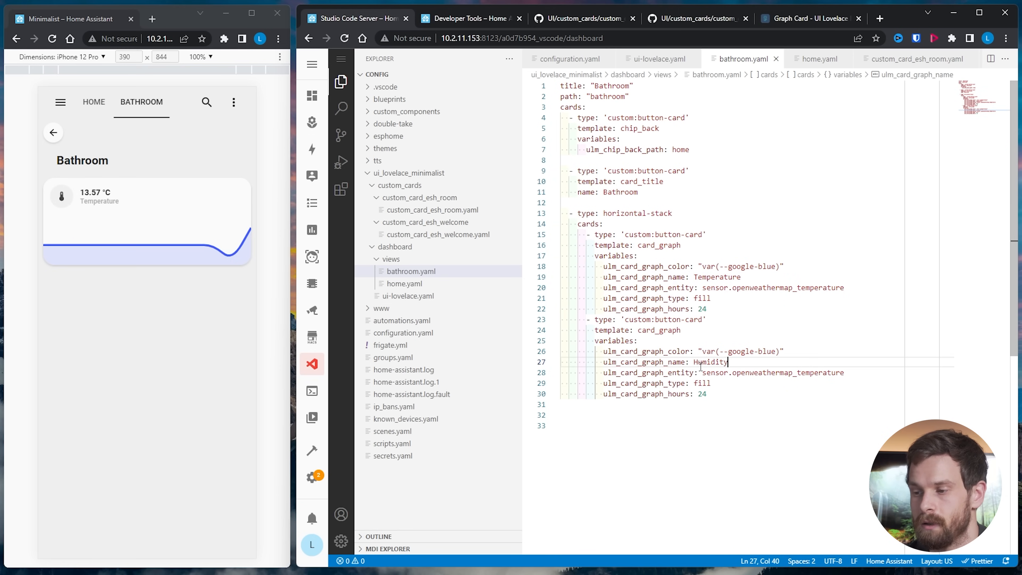
pyautogui.moveTo(846, 369); pyautogui.dragTo(795, 375)
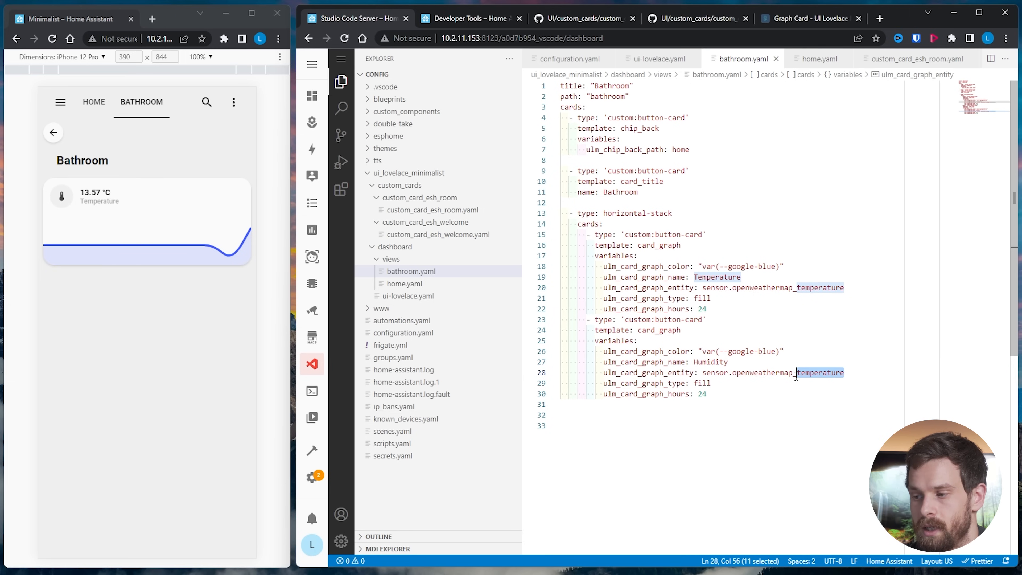
pyautogui.write('humidity')
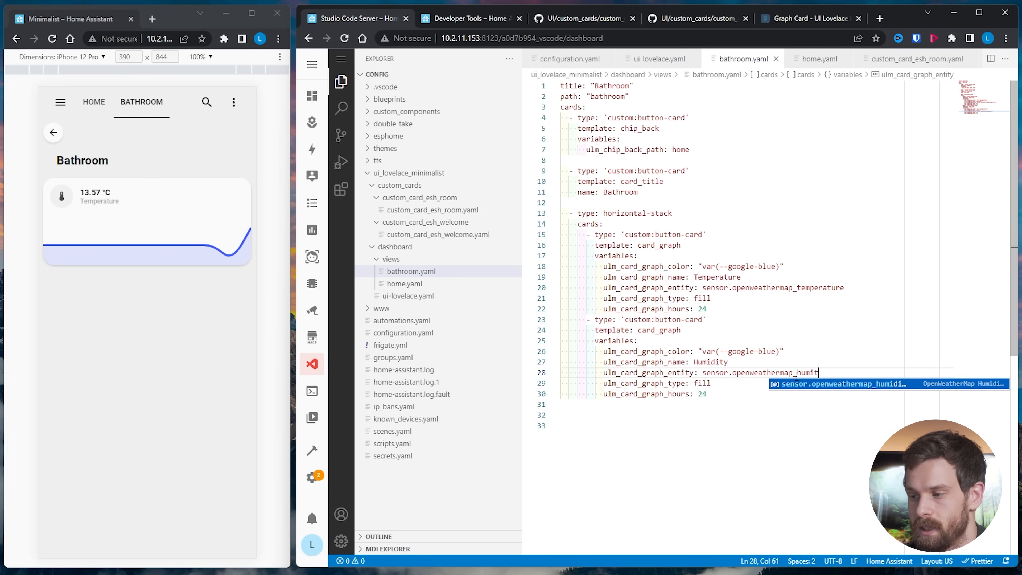
# Set the Humidity graph's color to var(--google-red) and refresh the dashboard
pyautogui.click(776, 352)
pyautogui.press('BackSpace')
pyautogui.press('BackSpace')
pyautogui.press('BackSpace')
pyautogui.press('BackSpace')
pyautogui.write('red')
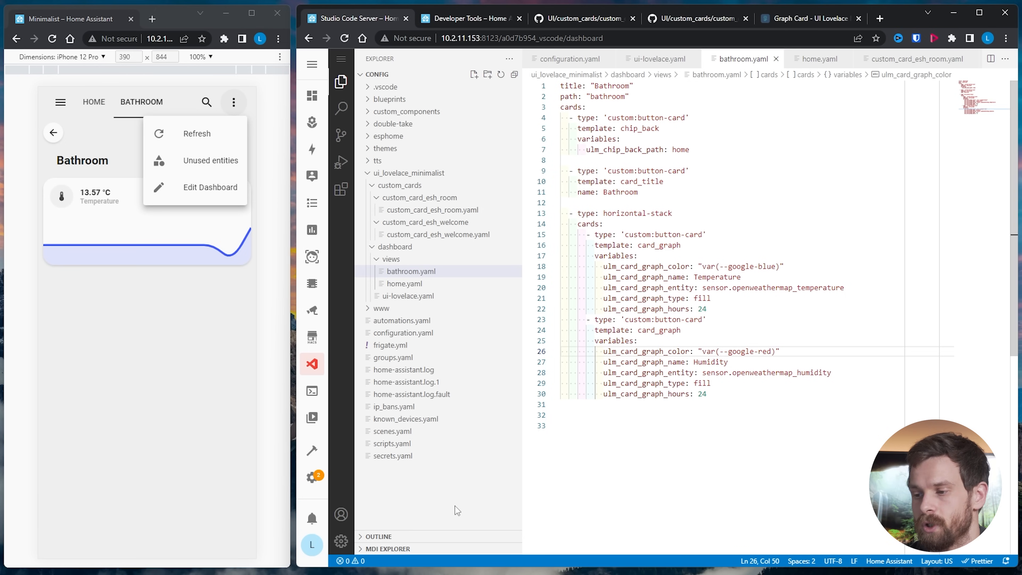
pyautogui.click(196, 133)
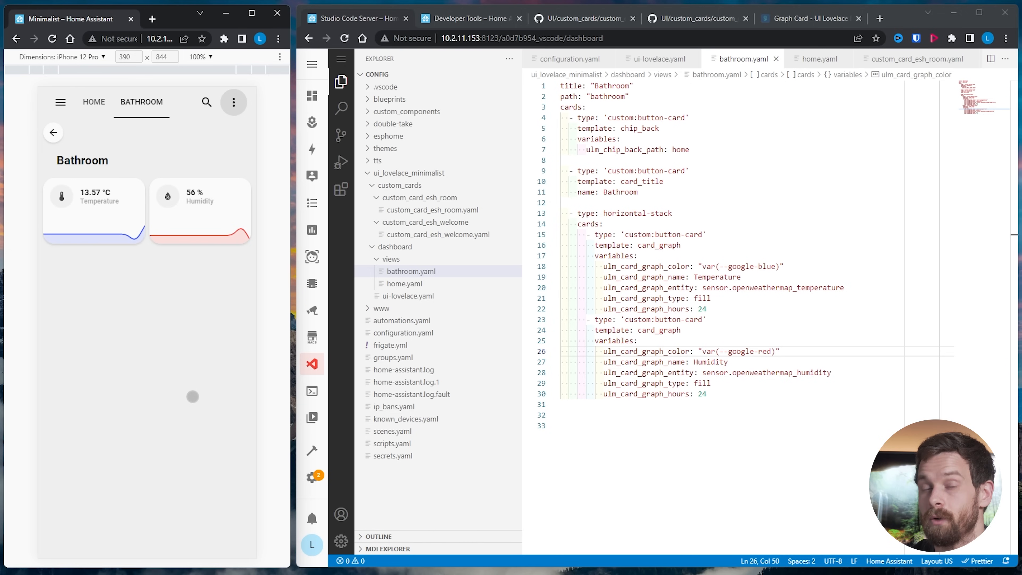
# Copy the Bathroom title card's code and paste it below the horizontal stack, separated by an empty line
pyautogui.moveTo(643, 192); pyautogui.dragTo(548, 173)
pyautogui.hotkey('ctrl', 'c')
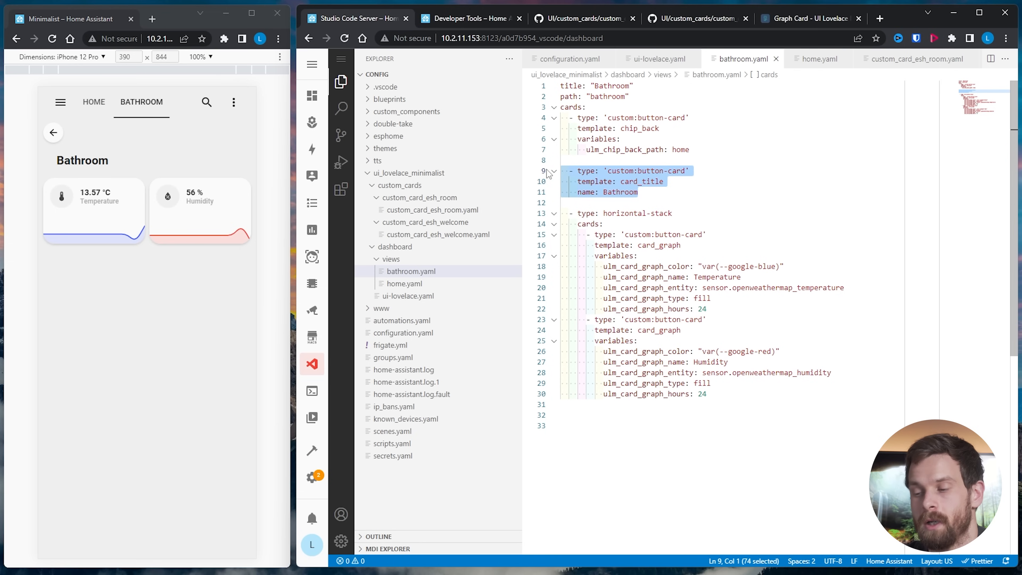
pyautogui.click(727, 394)
pyautogui.press('Return')
pyautogui.press('Return')
pyautogui.press('BackSpace')
pyautogui.press('BackSpace')
pyautogui.hotkey('ctrl', 'v')
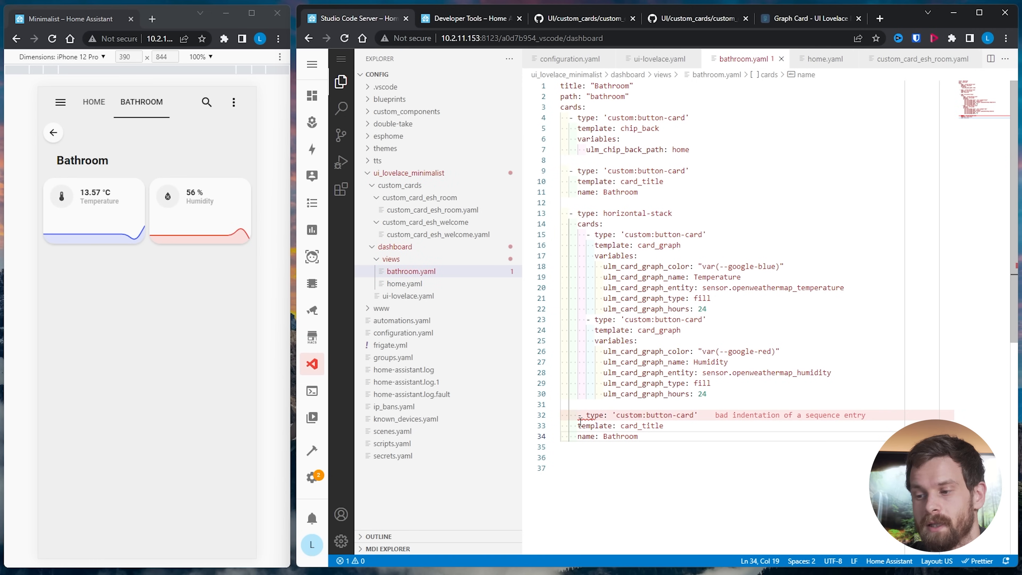
# Replace the pasted title card's name line with label: "Devices" and align the whole block with the other top-level cards
pyautogui.moveTo(578, 426); pyautogui.dragTo(663, 436)
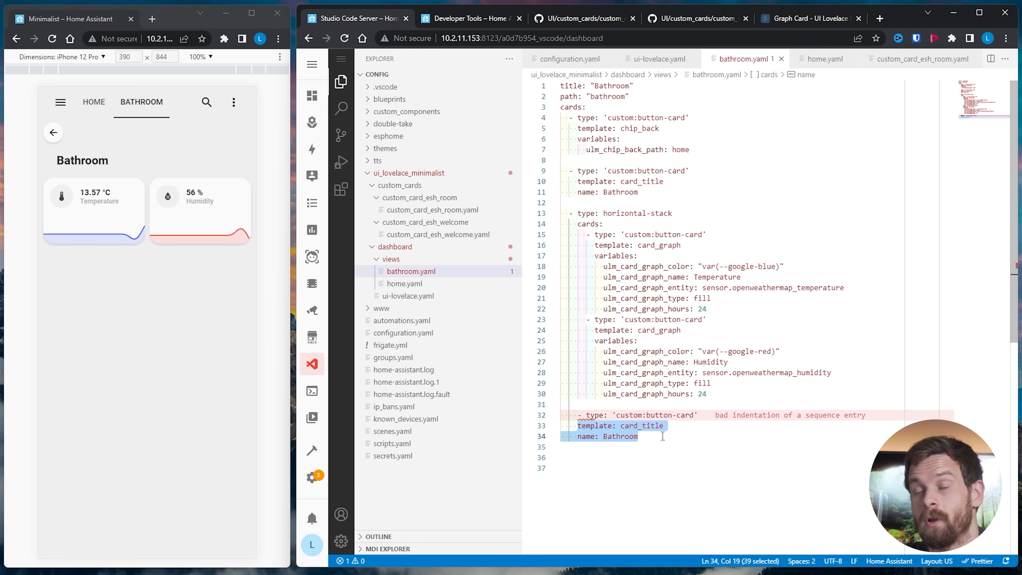
pyautogui.press('Tab')
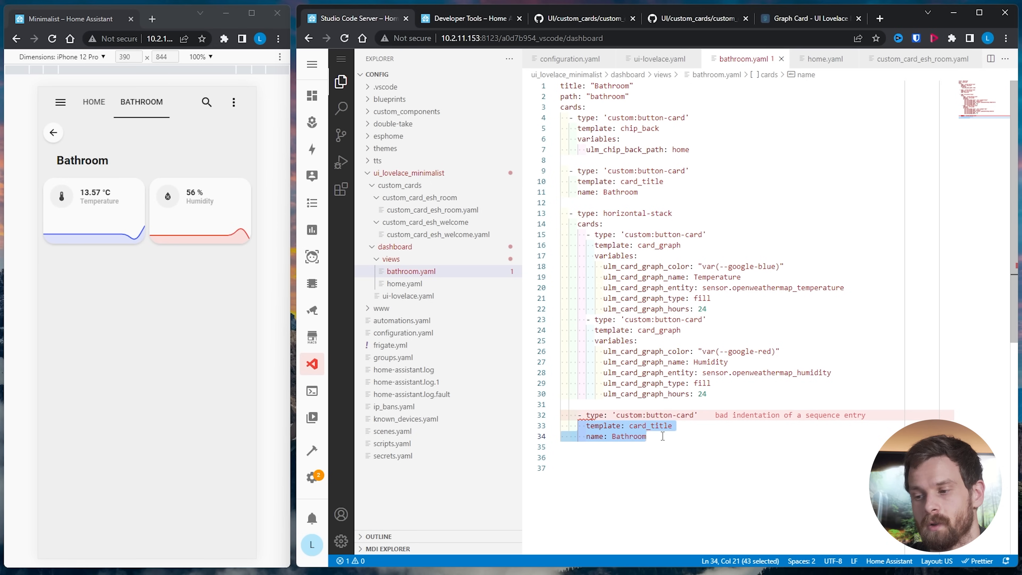
pyautogui.moveTo(664, 437); pyautogui.dragTo(582, 437)
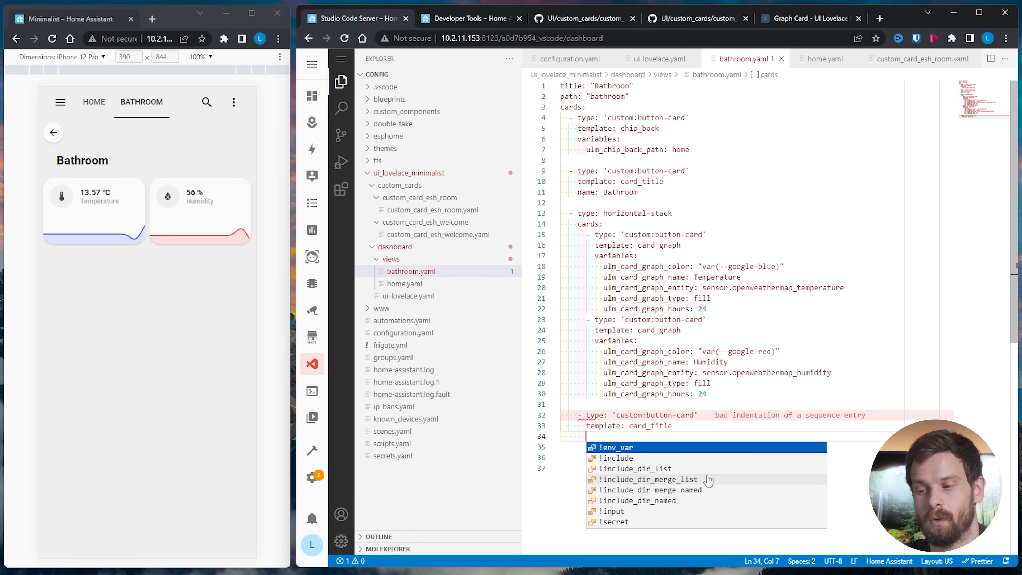
pyautogui.write('lab')
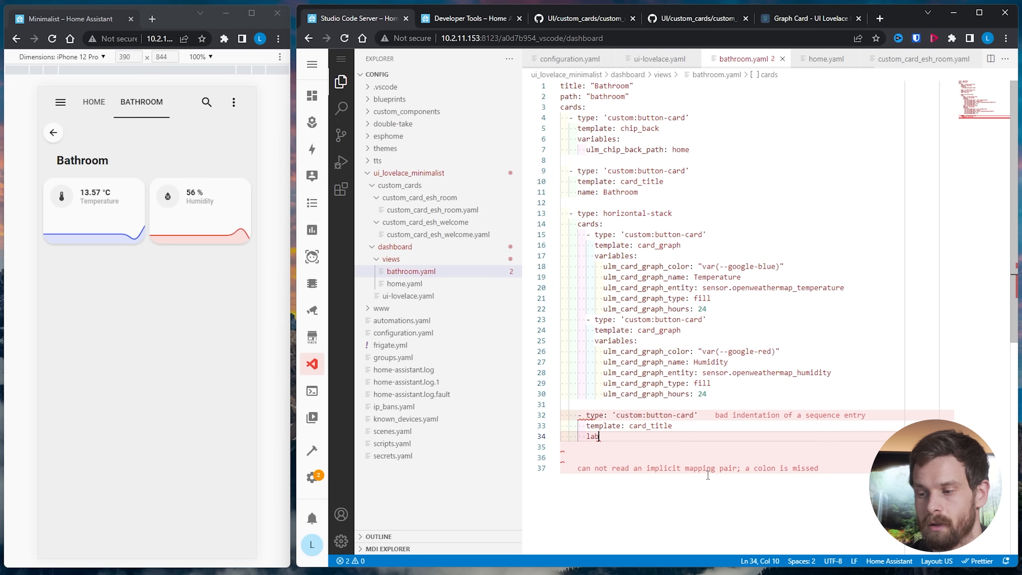
pyautogui.write('el: "Devices"')
pyautogui.press('Left')
pyautogui.press('Left')
pyautogui.press('Left')
pyautogui.press('Left')
pyautogui.press('Left')
pyautogui.press('Left')
pyautogui.moveTo(579, 414); pyautogui.dragTo(666, 438)
pyautogui.hotkey('shift', 'Tab')
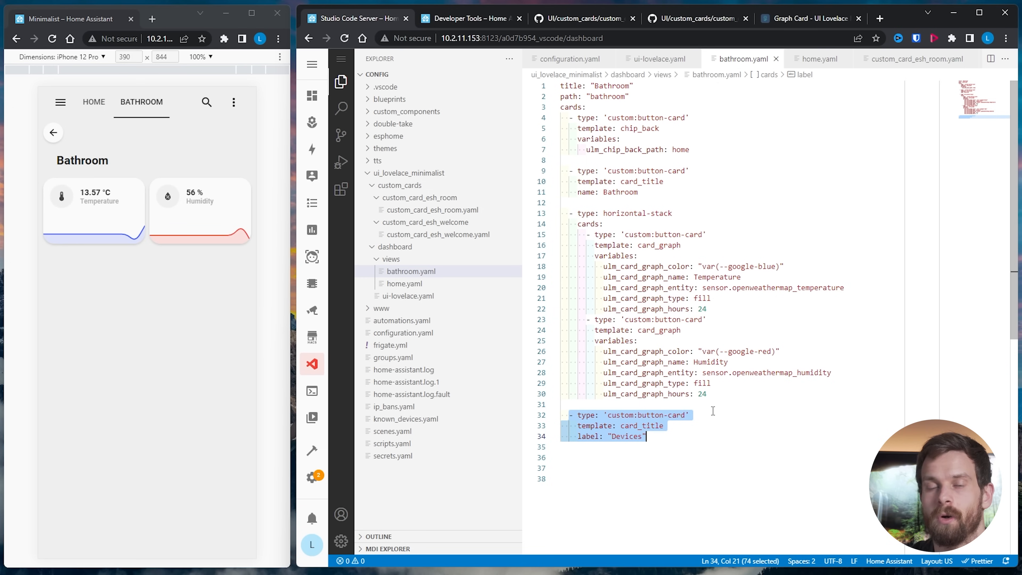
# Add a second horizontal-stack with an empty cards list below the Devices title card
pyautogui.click(652, 436)
pyautogui.press('Return')
pyautogui.press('Return')
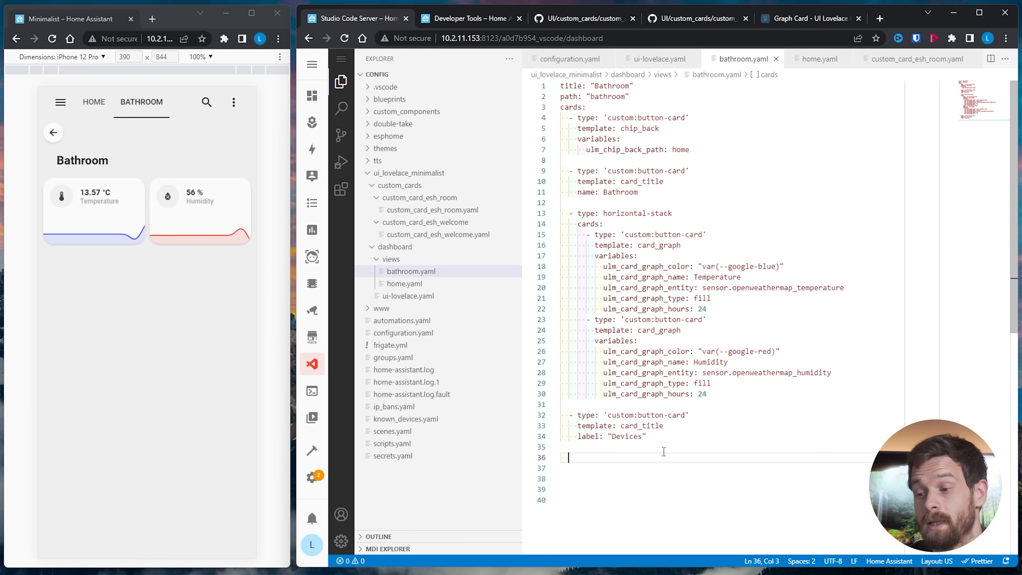
pyautogui.write('- type: ')
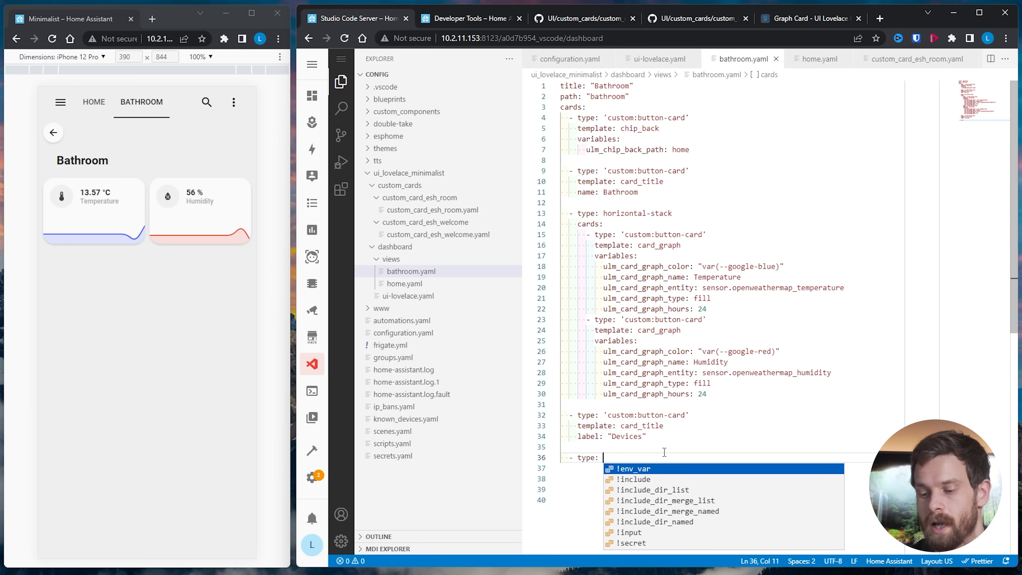
pyautogui.write('horizo')
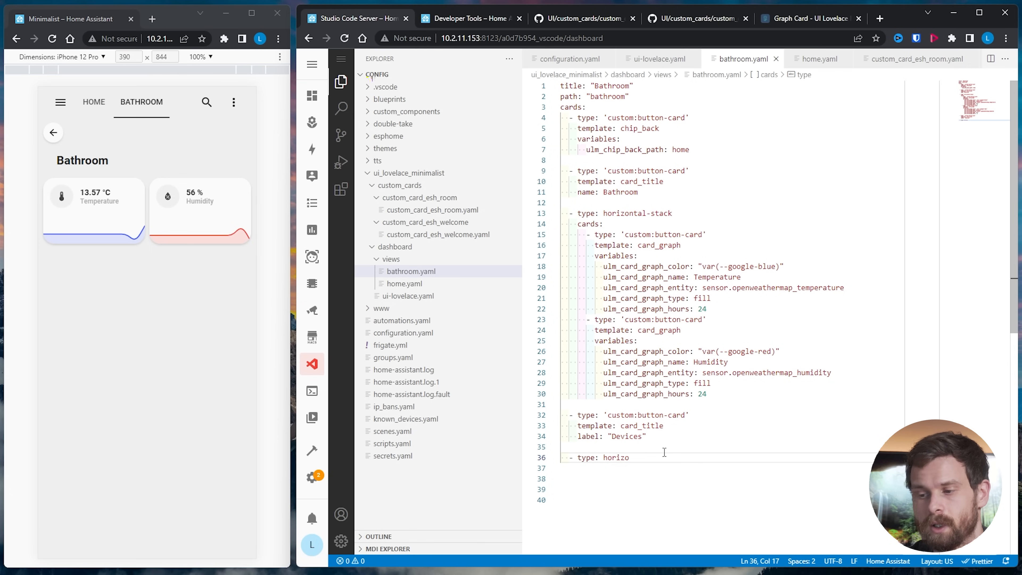
pyautogui.write('ntal-stack:')
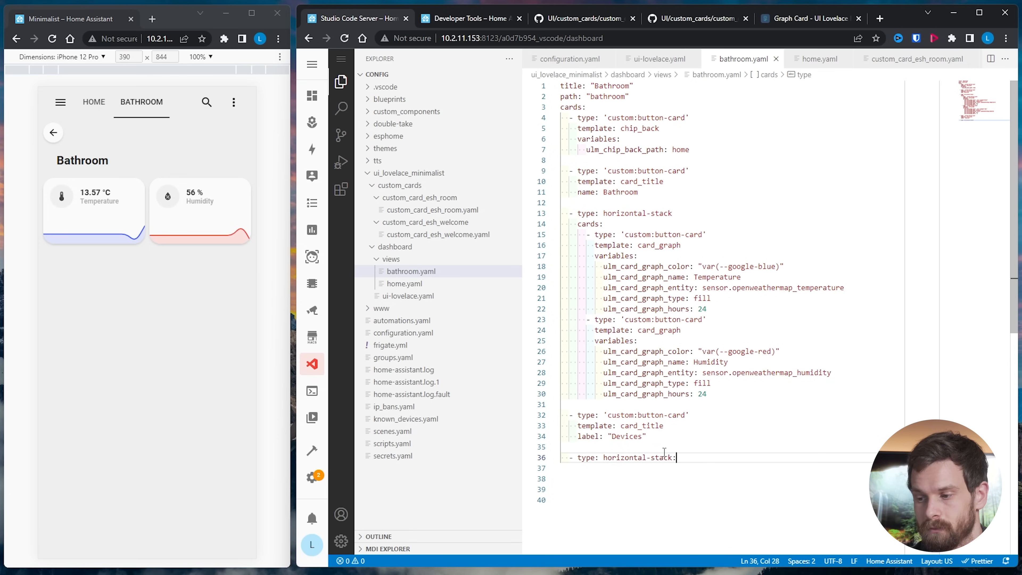
pyautogui.press('Return')
pyautogui.press('Tab')
pyautogui.write('cards:')
pyautogui.press('Return')
# Search the UI Lovelace Minimalist custom cards list for "light" and open the Counter Lights/Covers Card page
pyautogui.click(806, 21)
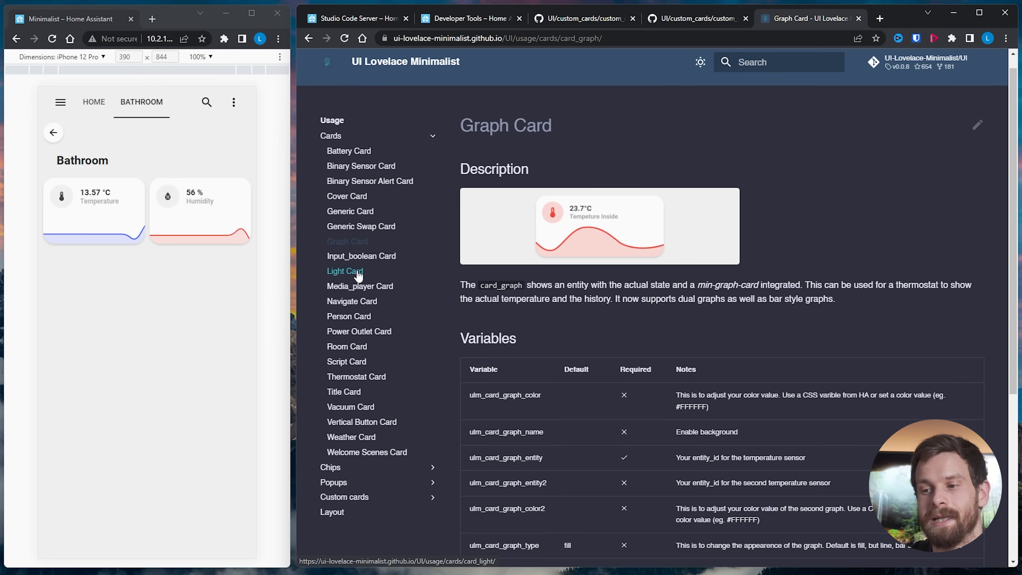
pyautogui.click(353, 497)
pyautogui.hotkey('ctrl', 'f')
pyautogui.write('light')
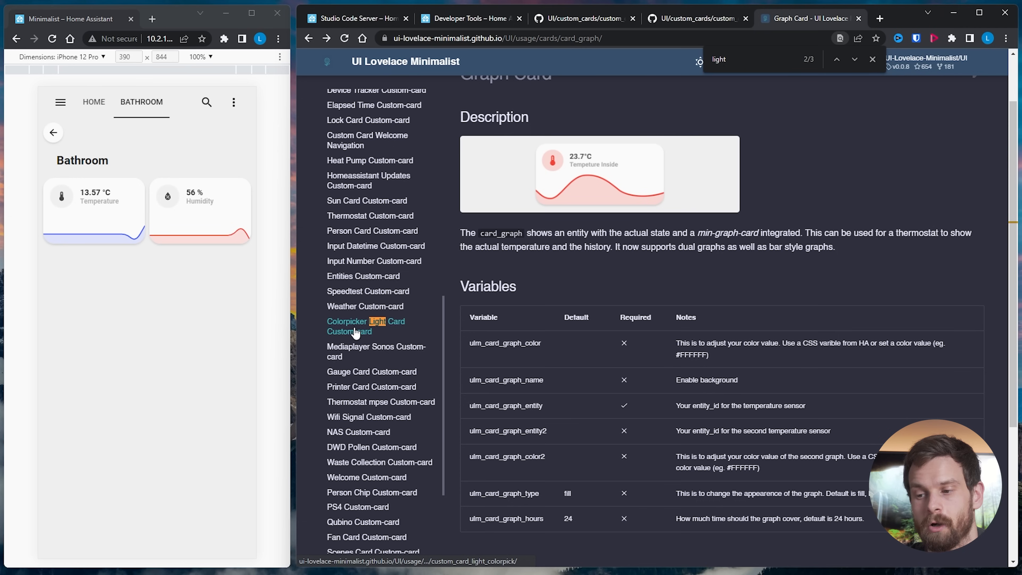
pyautogui.scroll(-3, 350, 433)
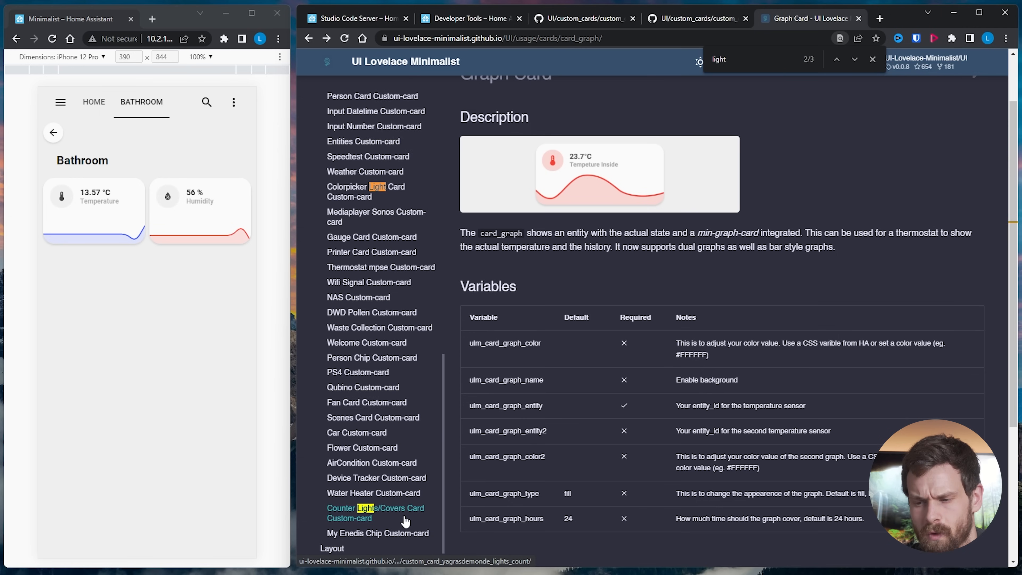
pyautogui.click(392, 510)
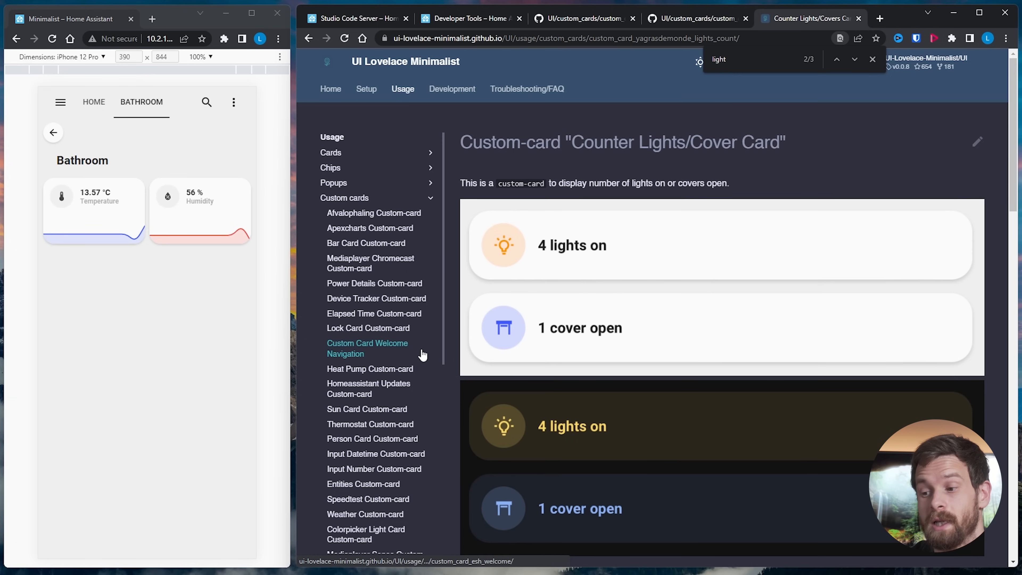
# Open the standard Light Card documentation, review its layout variants and variables, and copy its usage example
pyautogui.click(350, 203)
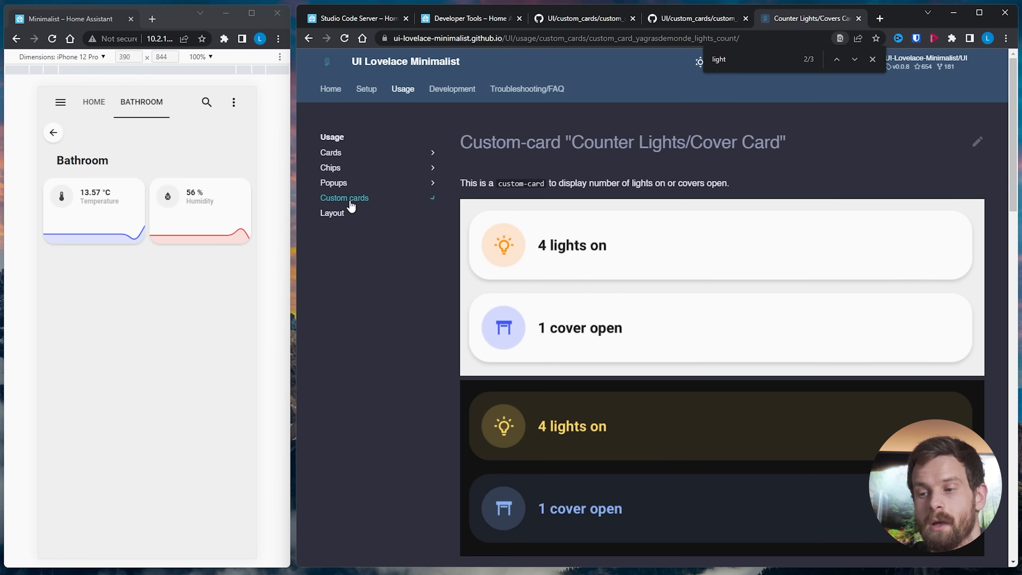
pyautogui.click(345, 154)
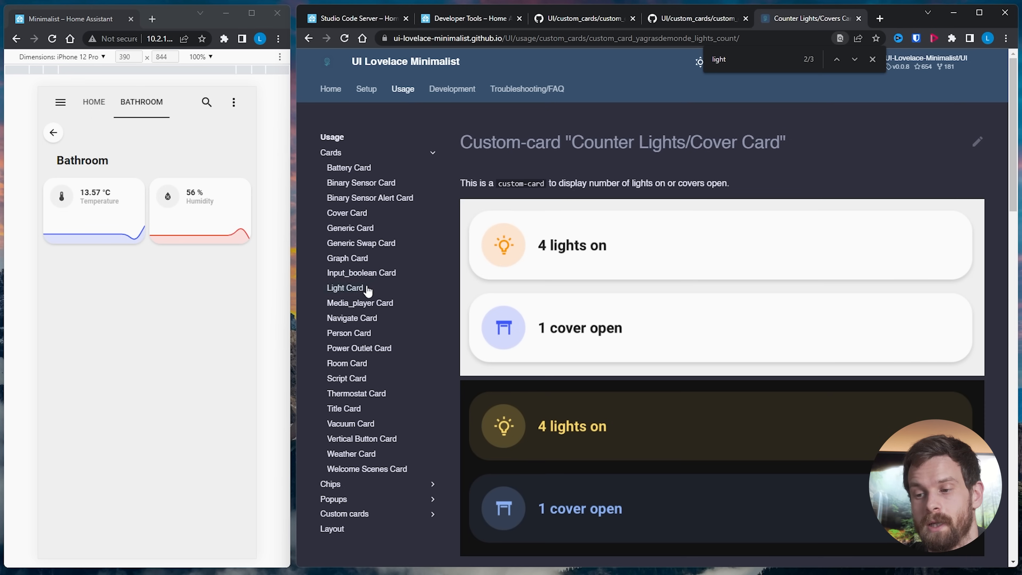
pyautogui.click(342, 289)
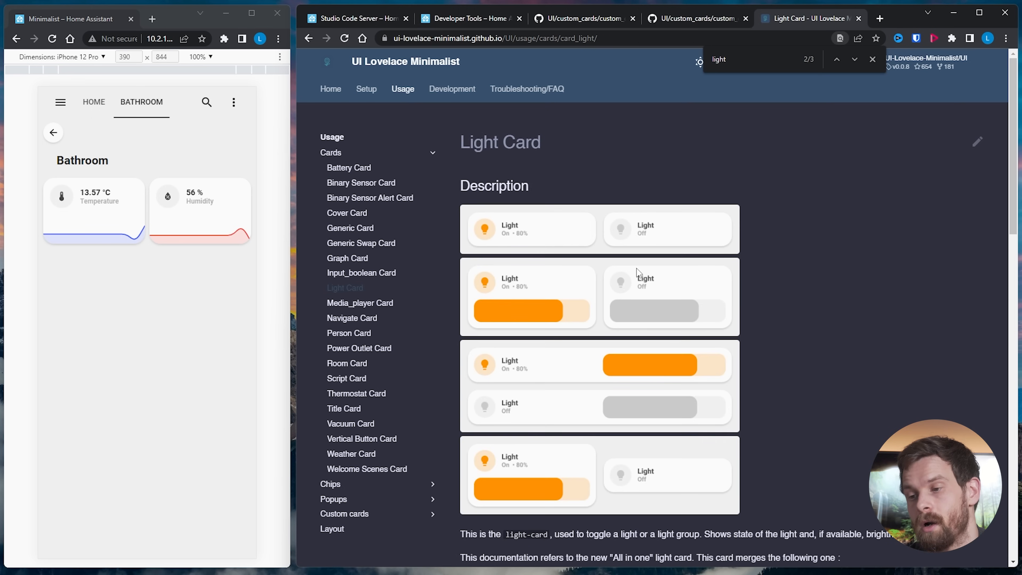
pyautogui.scroll(-5, 593, 453)
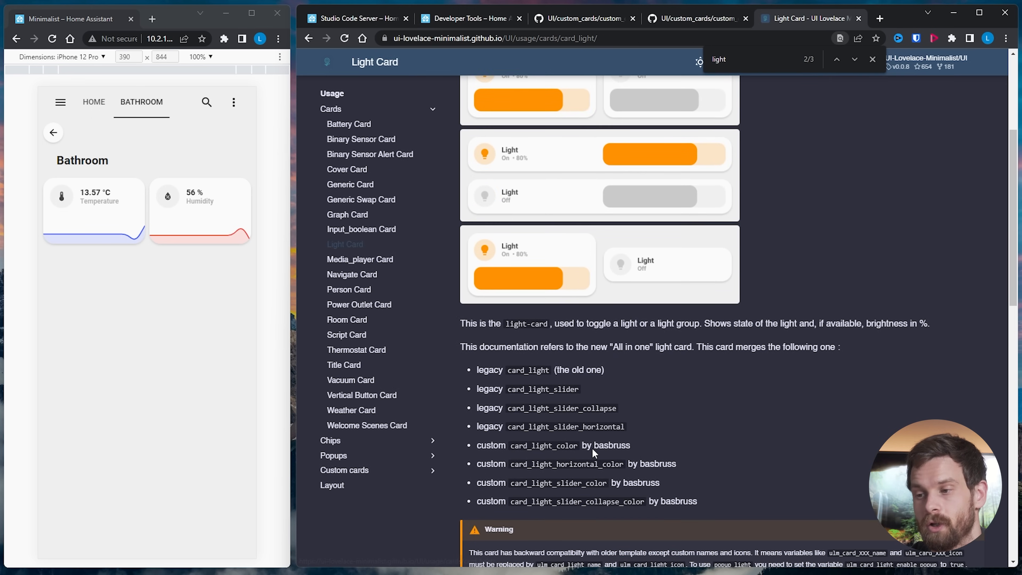
pyautogui.scroll(5, 593, 453)
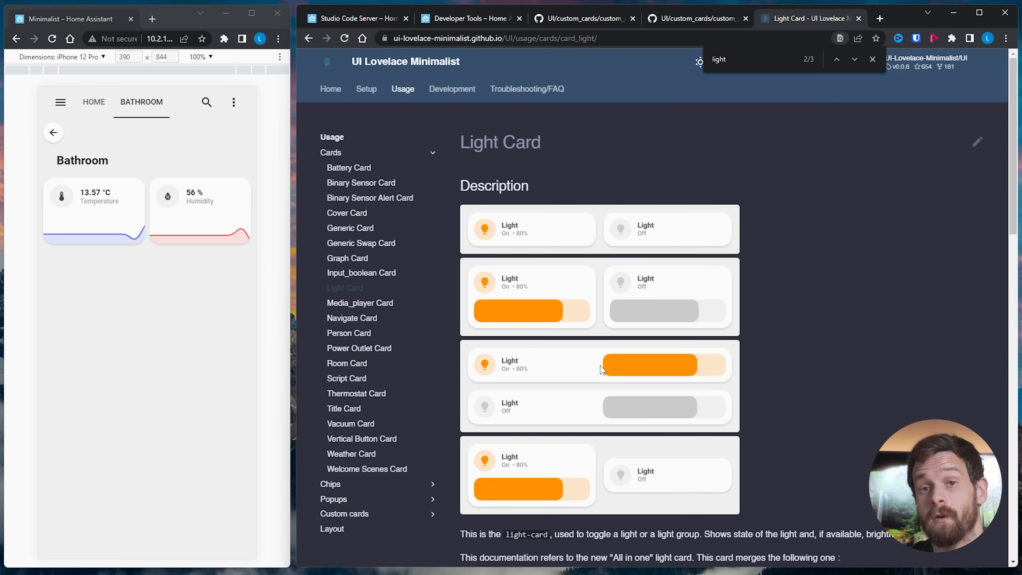
pyautogui.scroll(-15, 600, 369)
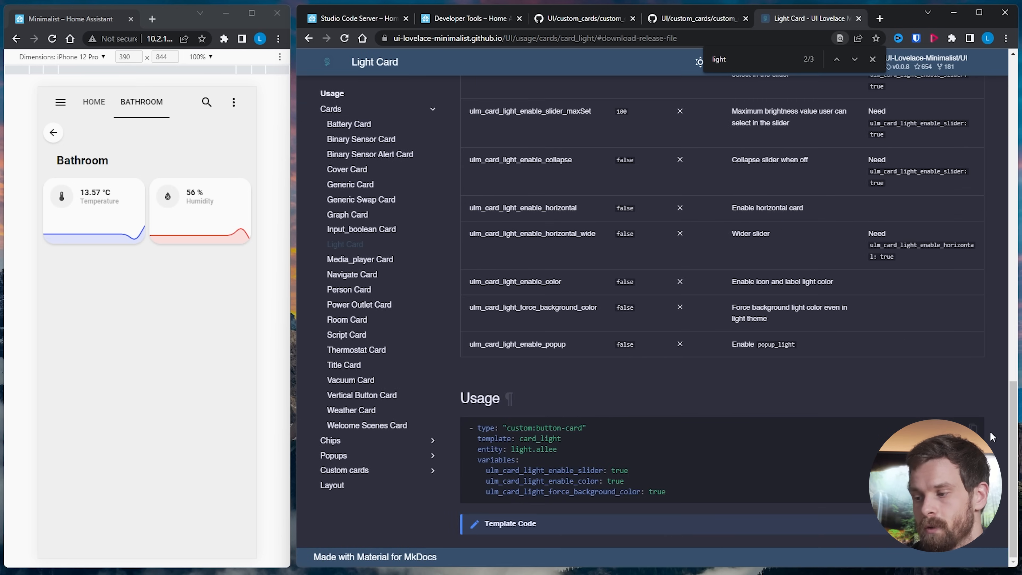
# Paste the light card example into the second horizontal-stack's cards list in bathroom.yaml and indent it to match
pyautogui.hotkey('ctrl', '1')
pyautogui.write('- type: "custom:button-card"   template: card_light   entity: light.allee   variables:     ulm_card_light_enable_slider: true     ulm_card_light_enable_color: true     ulm_card_light_force_background_color: true')
pyautogui.moveTo(569, 477); pyautogui.dragTo(765, 528)
pyautogui.press('Tab')
pyautogui.press('Tab')
pyautogui.press('Tab')
# Set the light card's entity to light.group_lights
pyautogui.click(689, 487)
pyautogui.press('BackSpace')
pyautogui.press('BackSpace')
pyautogui.press('BackSpace')
pyautogui.press('BackSpace')
pyautogui.press('BackSpace')
pyautogui.write('group')
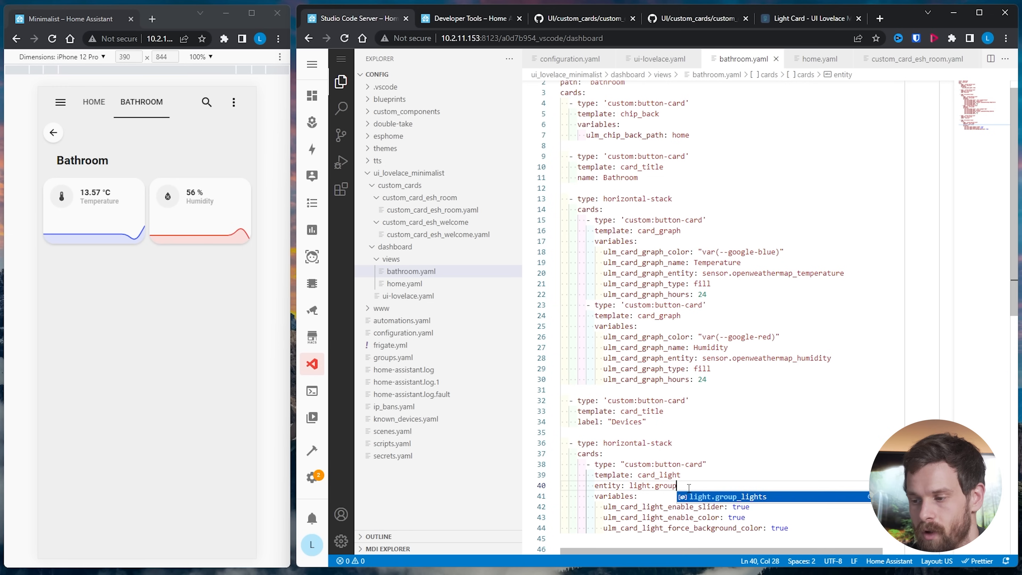
pyautogui.press('Return')
pyautogui.scroll(-3, 711, 505)
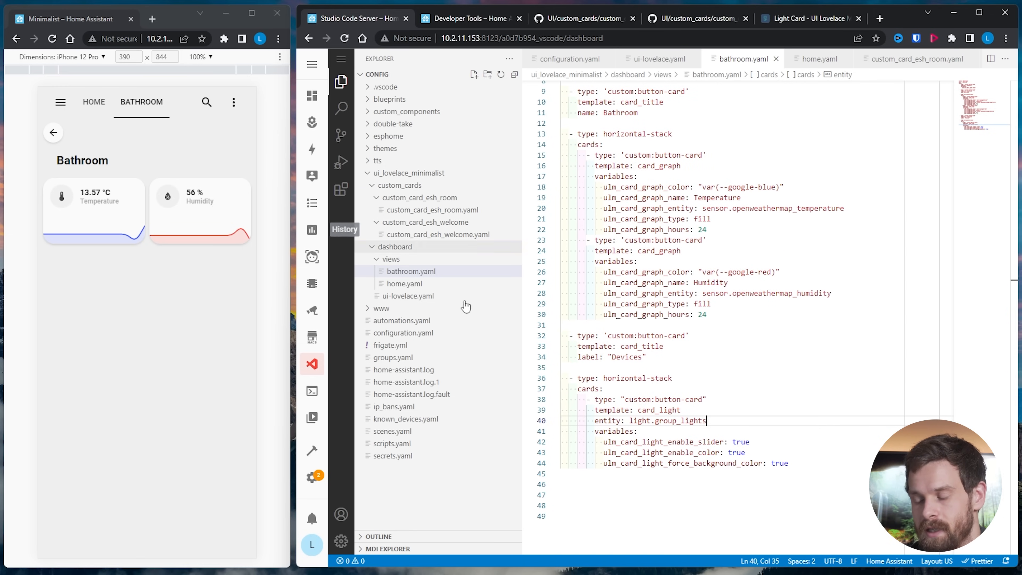
# Copy the Power Outlet Card usage example from the documentation and paste it below the light card, separated by an empty line
pyautogui.click(798, 465)
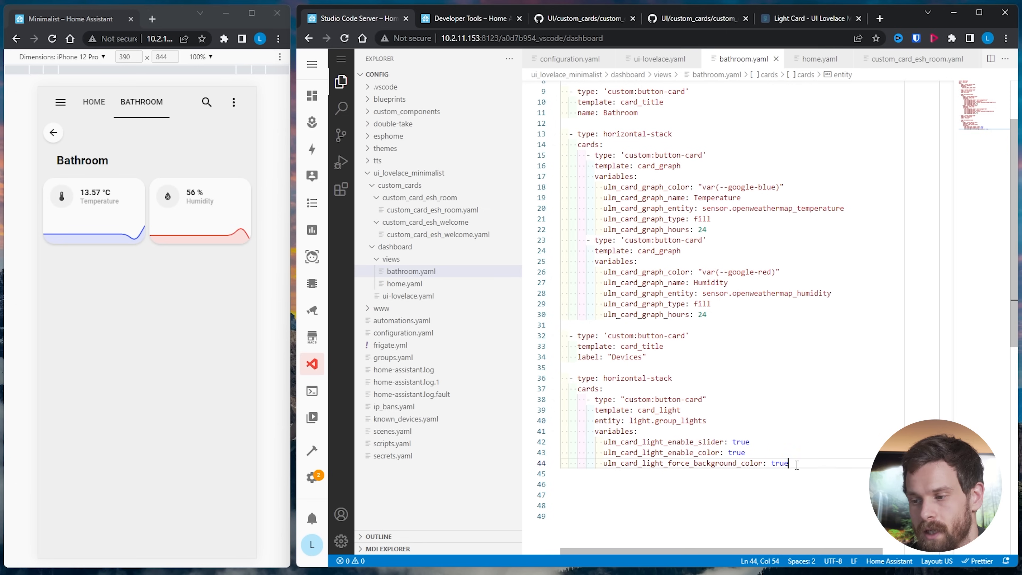
pyautogui.press('Return')
pyautogui.press('Return')
pyautogui.press('BackSpace')
pyautogui.click(809, 18)
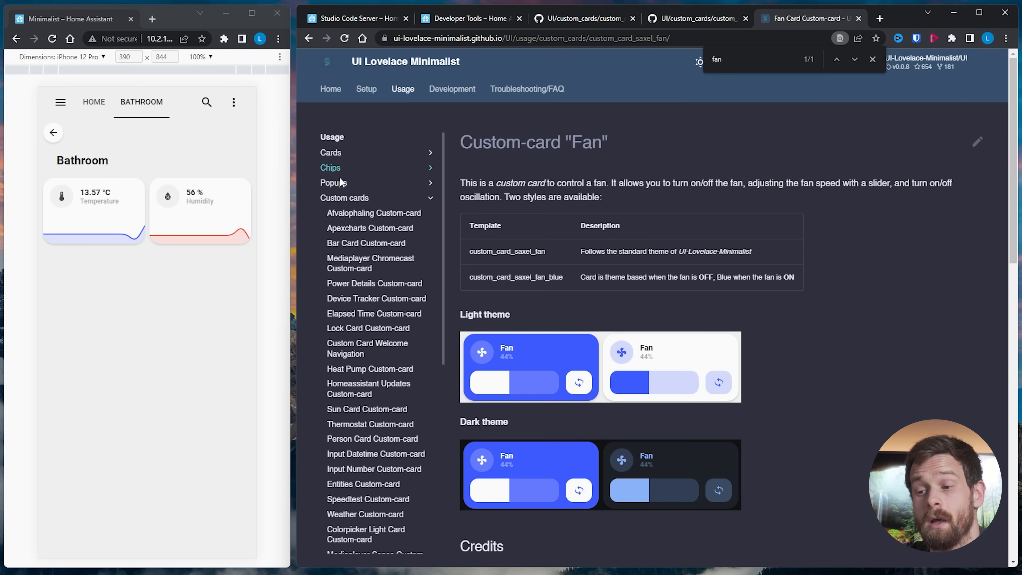
pyautogui.click(337, 153)
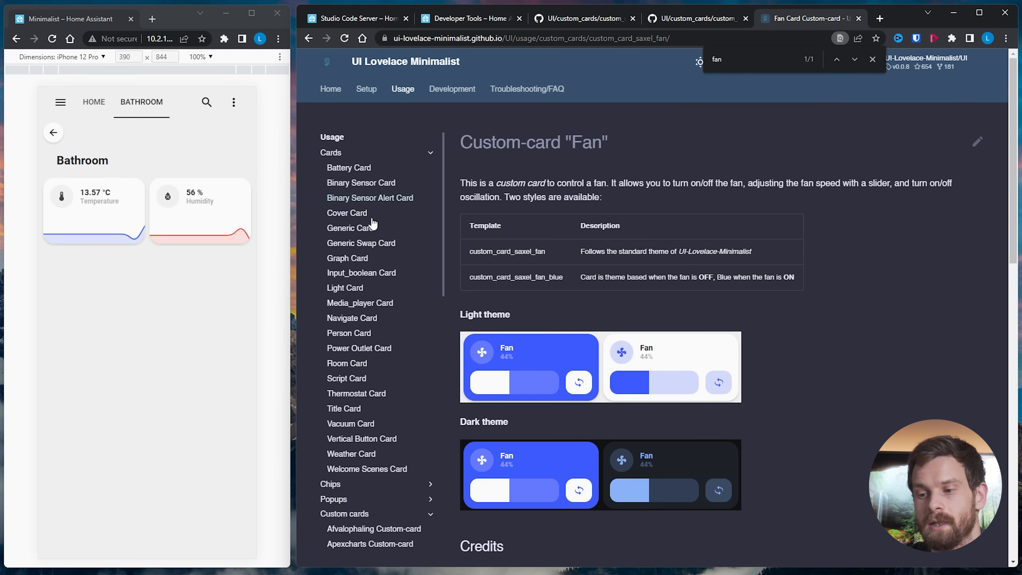
pyautogui.click(382, 349)
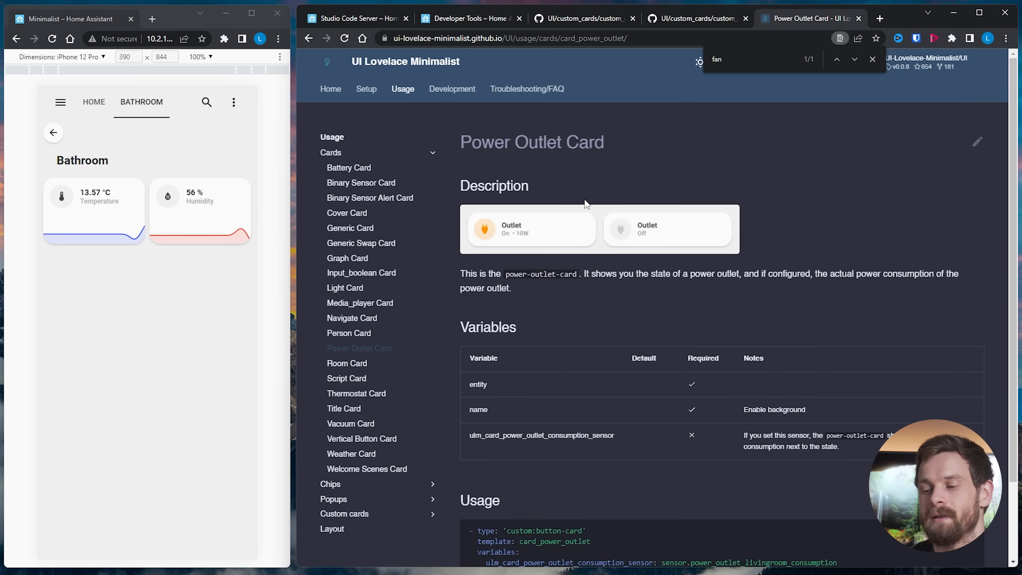
pyautogui.scroll(-2, 650, 345)
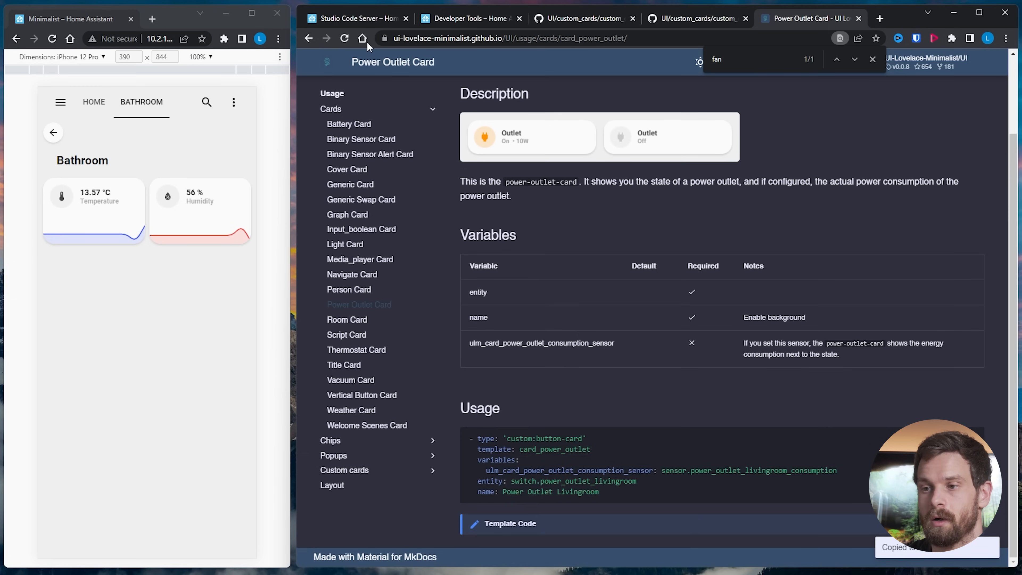
pyautogui.click(358, 18)
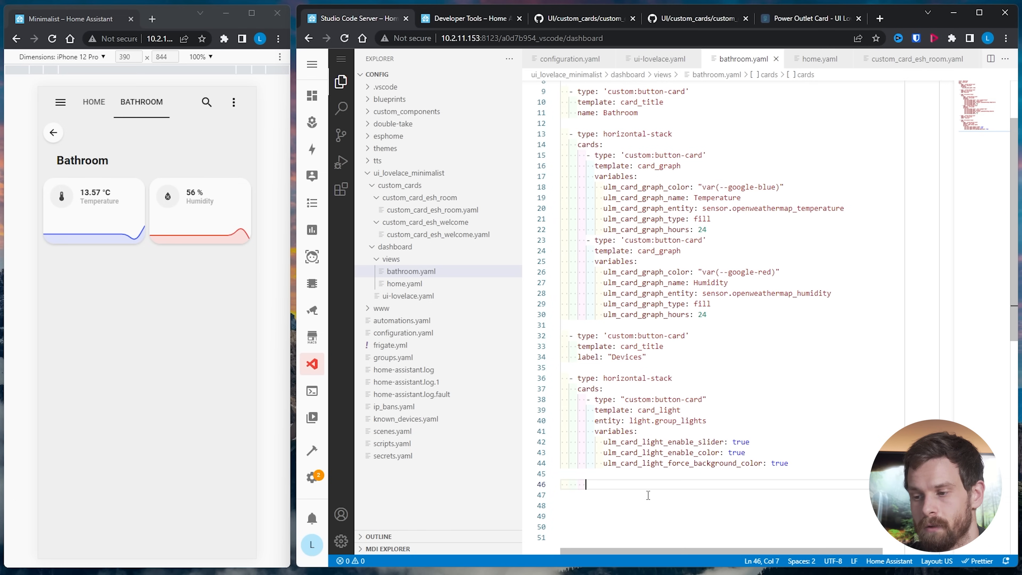
pyautogui.hotkey('ctrl', 'v')
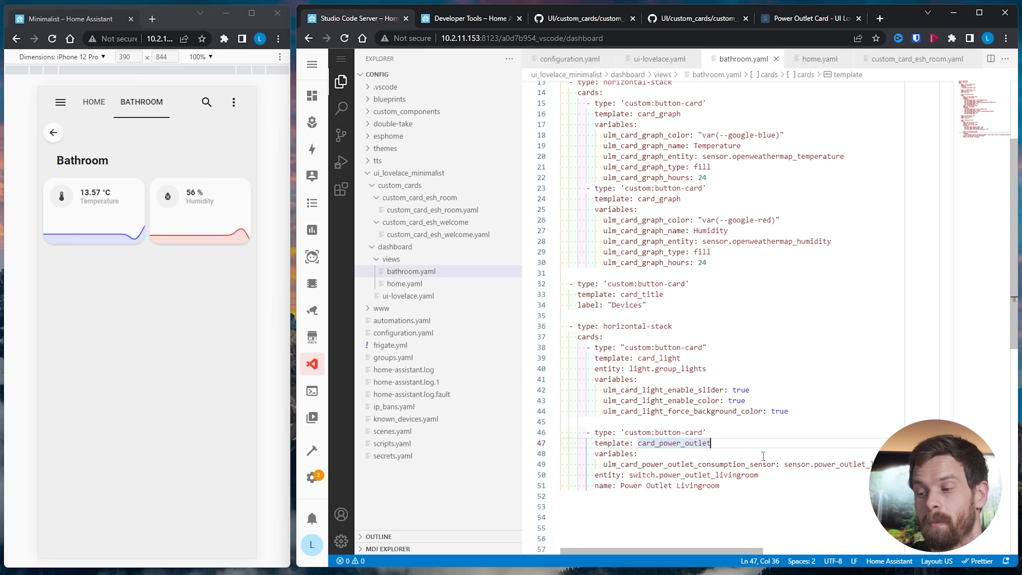
# Remove the variables block with the consumption sensor from the power outlet card
pyautogui.moveTo(918, 465); pyautogui.dragTo(812, 457)
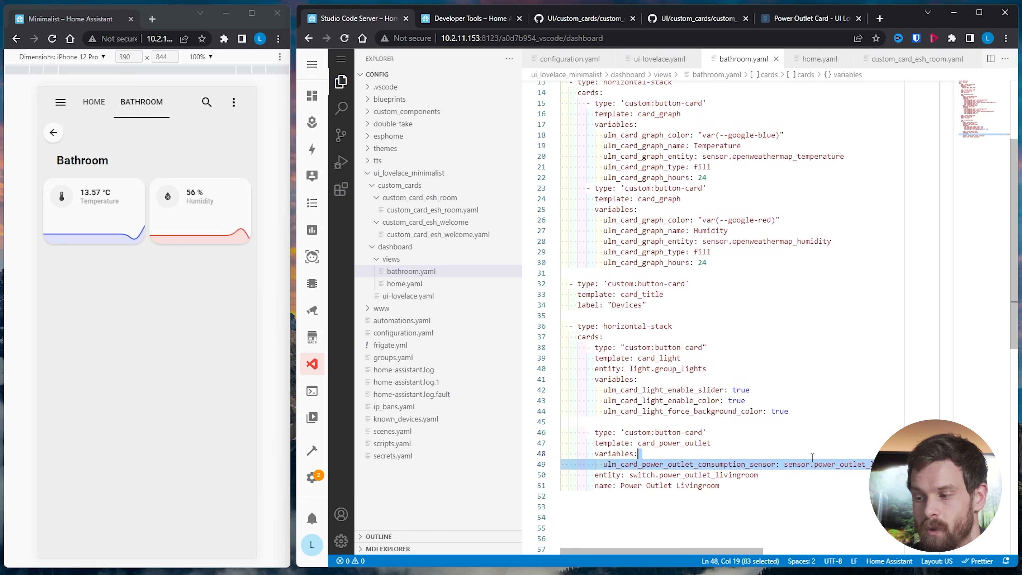
pyautogui.moveTo(595, 453); pyautogui.dragTo(966, 466)
pyautogui.press('BackSpace')
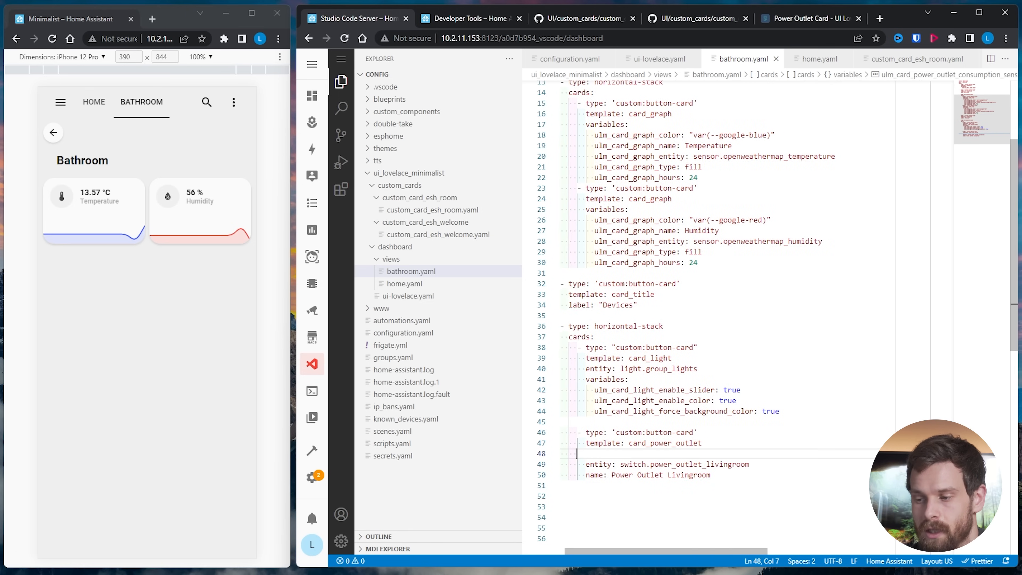
pyautogui.press('BackSpace')
pyautogui.press('BackSpace')
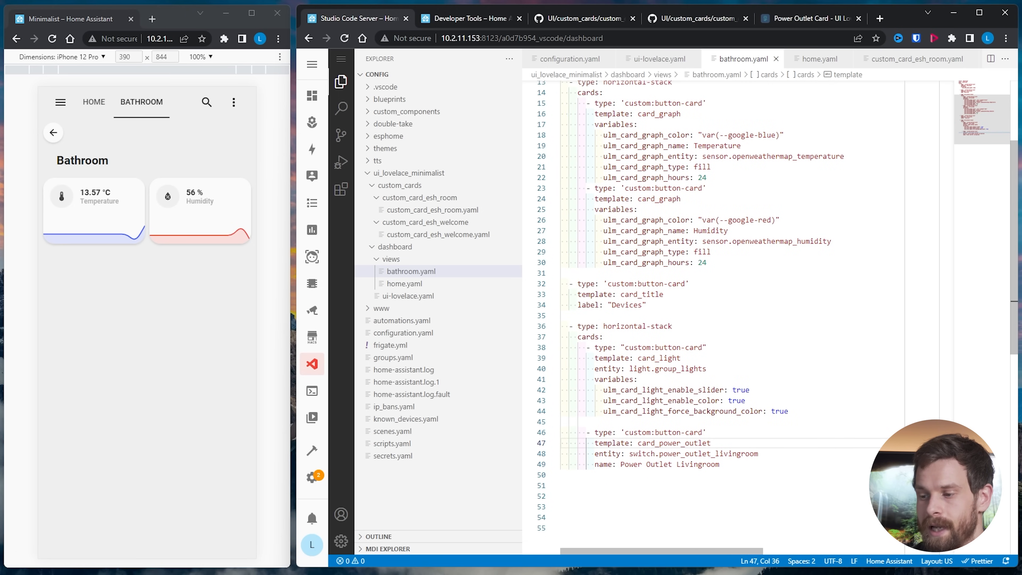
# Set the power outlet card's entity to fan.bathroom
pyautogui.press('Down')
pyautogui.press('Right')
pyautogui.press('Right')
pyautogui.press('Right')
pyautogui.press('Right')
pyautogui.press('Right')
pyautogui.press('Right')
pyautogui.press('BackSpace')
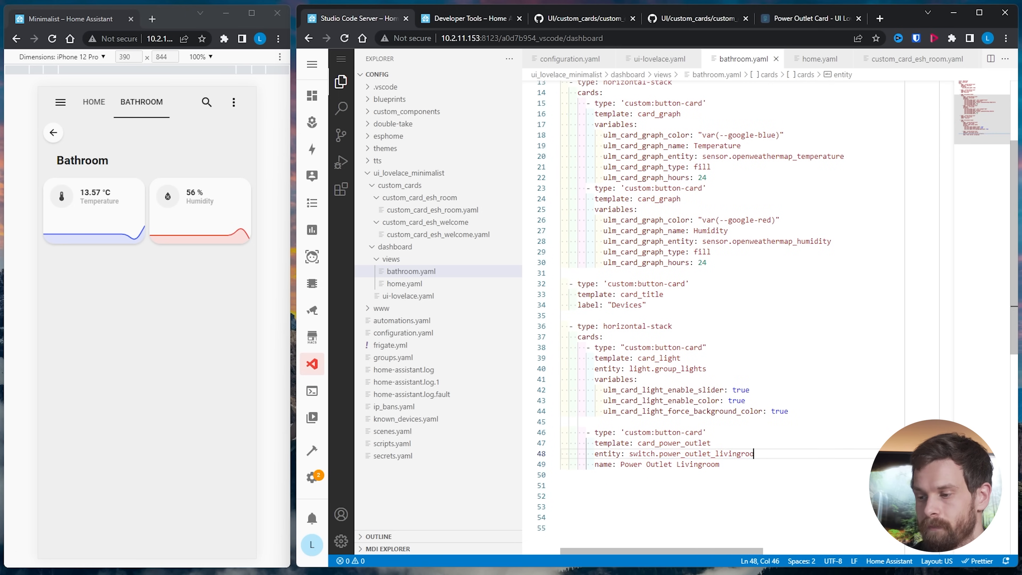
pyautogui.write('fan.bathroom')
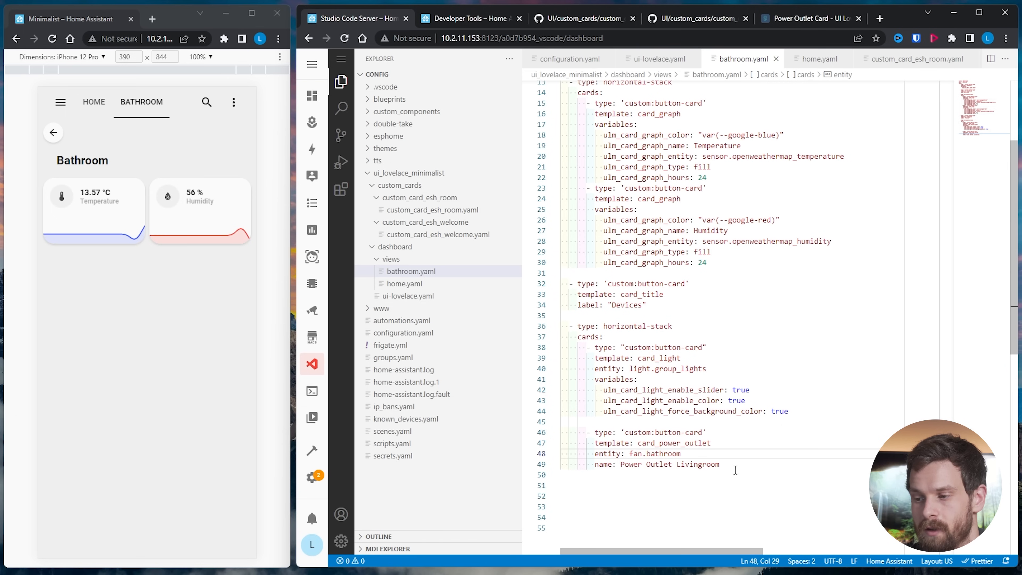
# Set the power outlet card's name to Fan and refresh the dashboard
pyautogui.moveTo(736, 471); pyautogui.dragTo(621, 464)
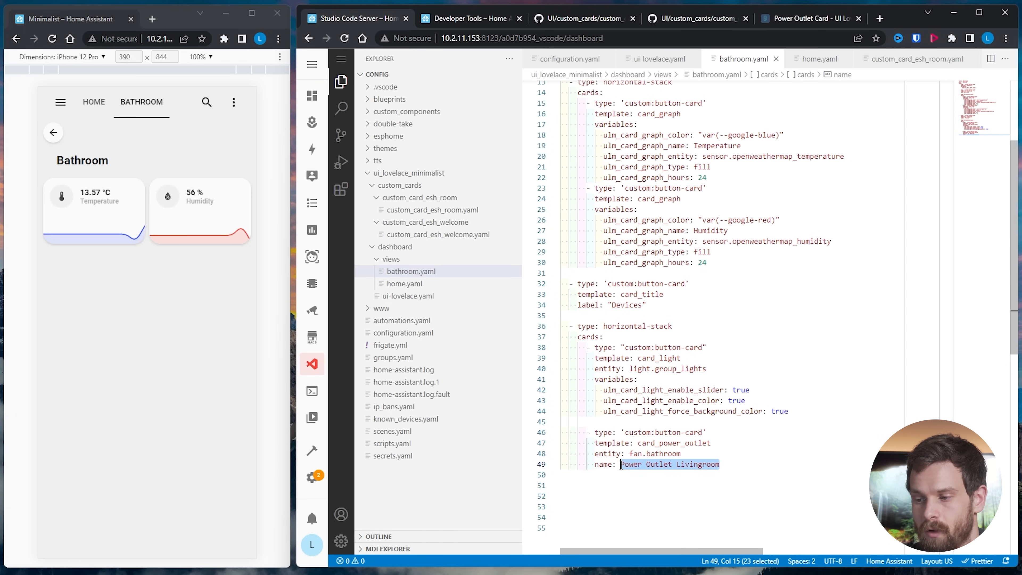
pyautogui.write('Fan')
pyautogui.click(234, 102)
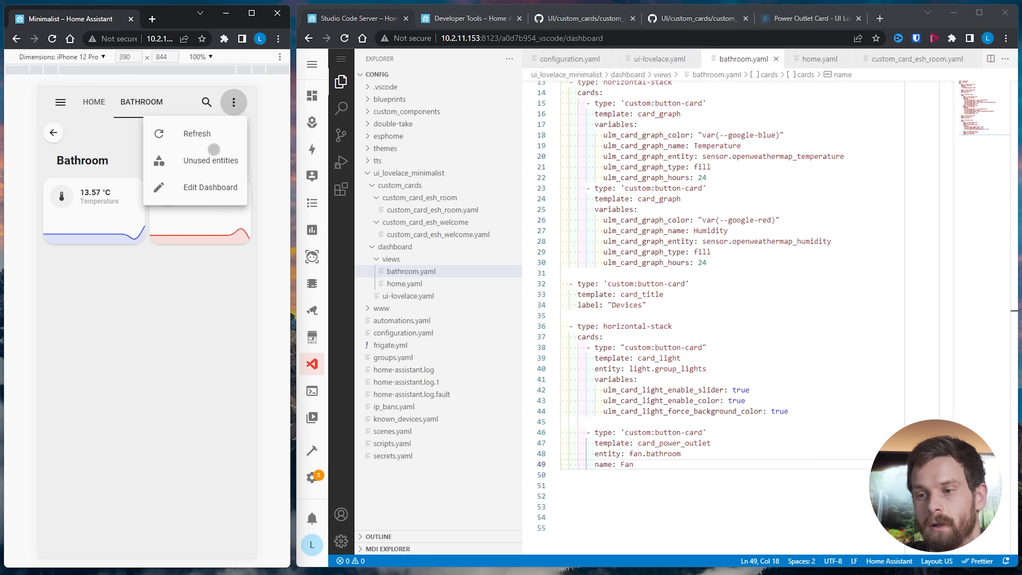
pyautogui.click(189, 134)
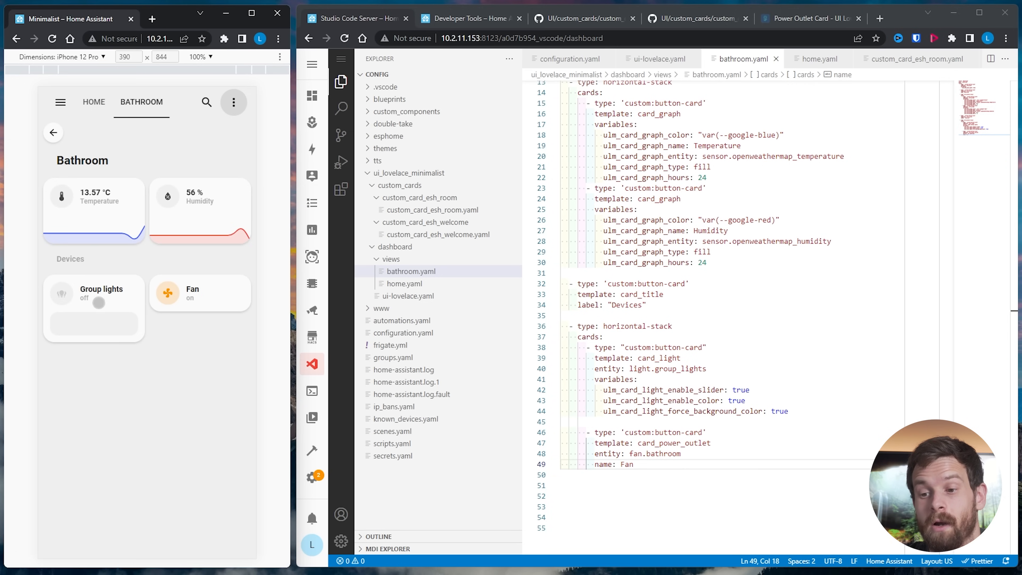
# Test the Group lights and Fan cards by toggling them and adjusting the lights' brightness slider
pyautogui.click(100, 288)
pyautogui.click(198, 290)
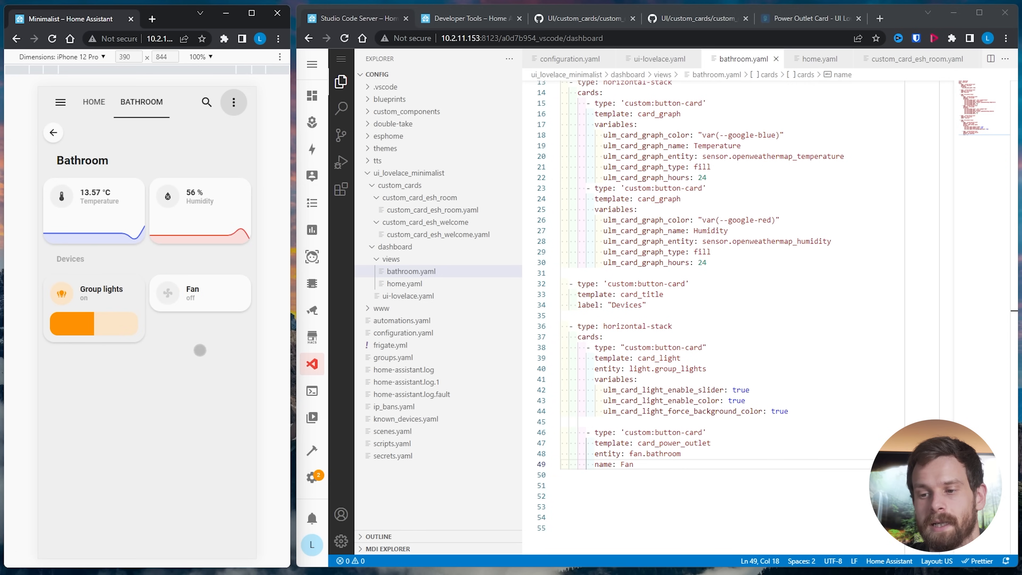
pyautogui.click(211, 293)
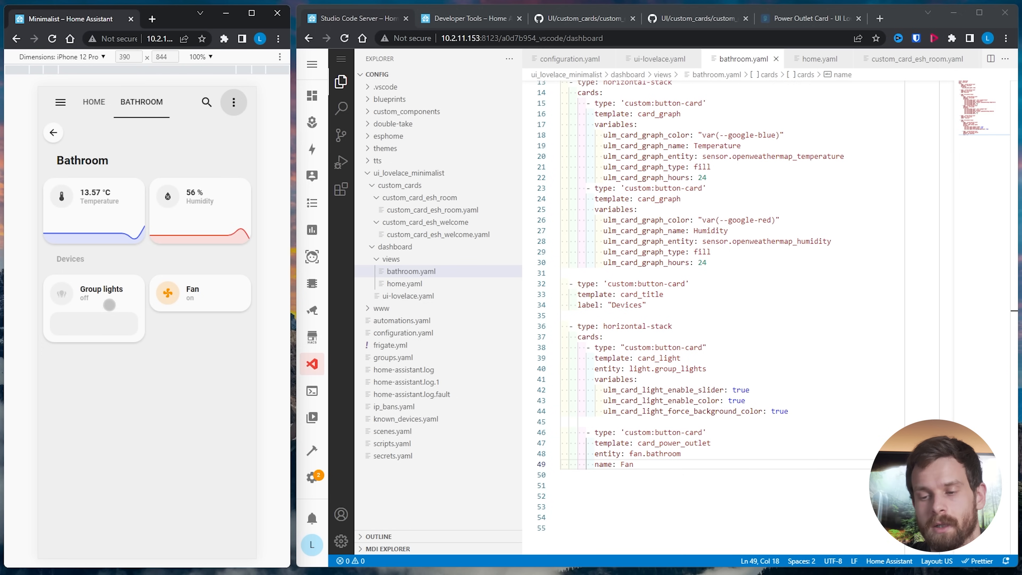
pyautogui.click(110, 297)
pyautogui.moveTo(94, 326); pyautogui.dragTo(60, 327)
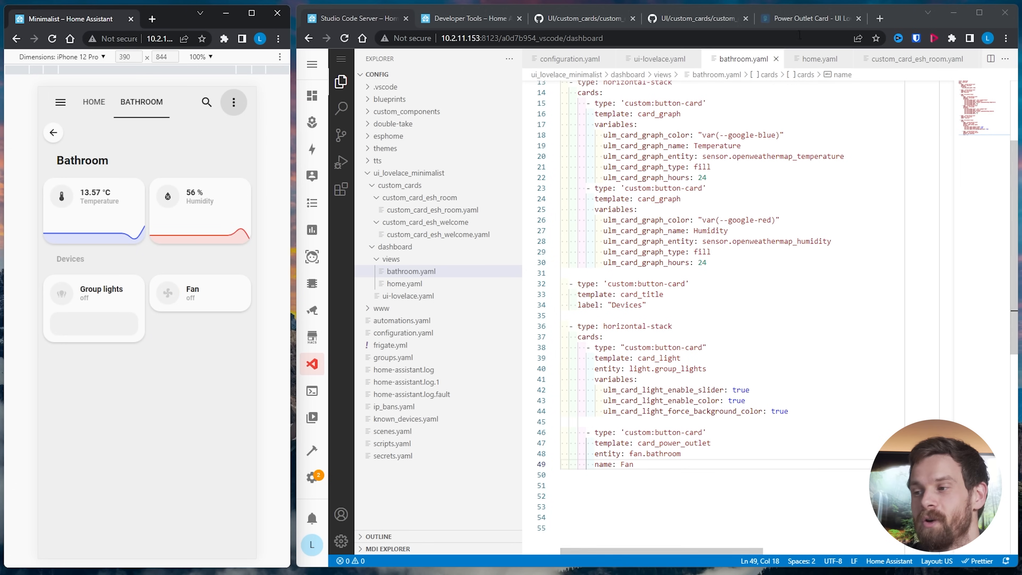
# Find the variable that collapses the slider in the Light Card documentation and copy its name, ulm_card_light_enable_collapse
pyautogui.click(807, 20)
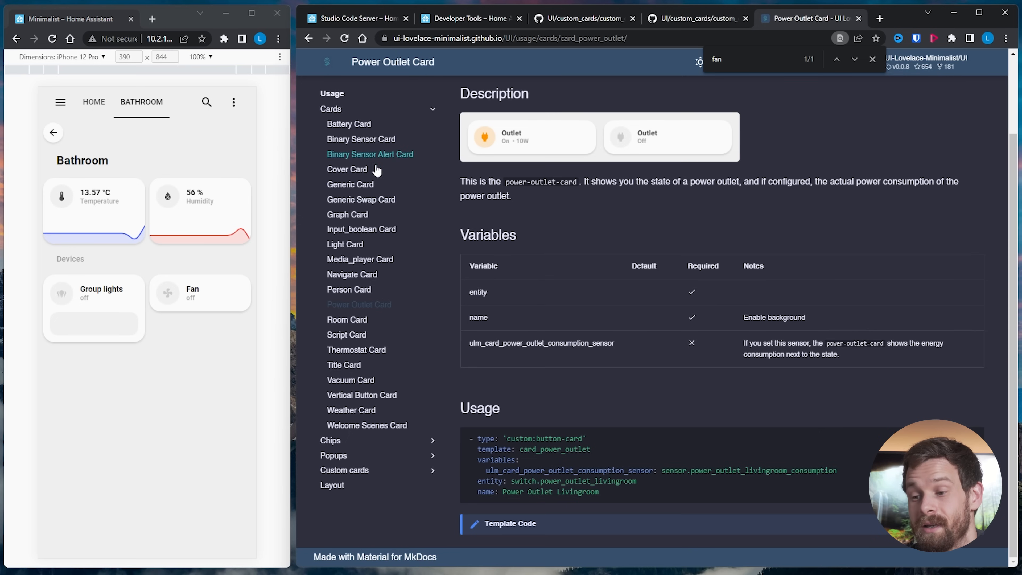
pyautogui.click(338, 244)
pyautogui.scroll(-12, 546, 440)
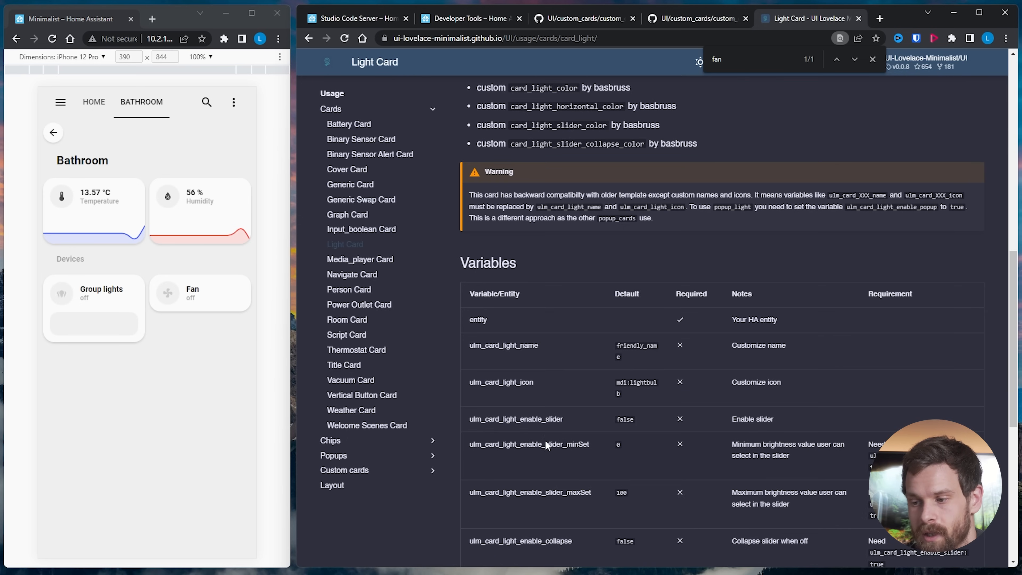
pyautogui.scroll(-5, 666, 467)
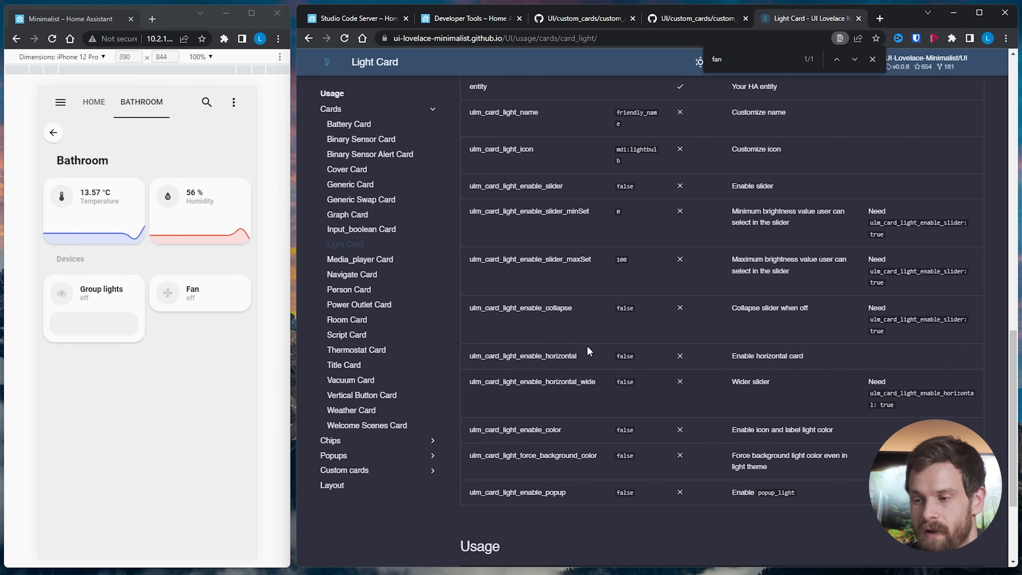
pyautogui.moveTo(572, 308); pyautogui.dragTo(472, 308)
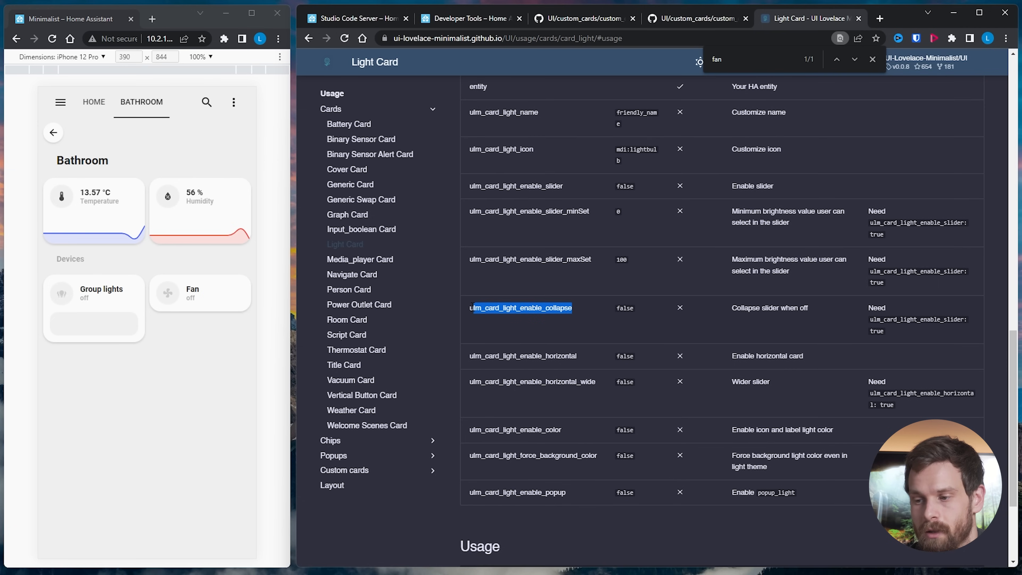
# Add ulm_card_light_enable_collapse: true to the light card's variables in bathroom.yaml and refresh the dashboard
pyautogui.click(353, 19)
pyautogui.click(793, 411)
pyautogui.press('Return')
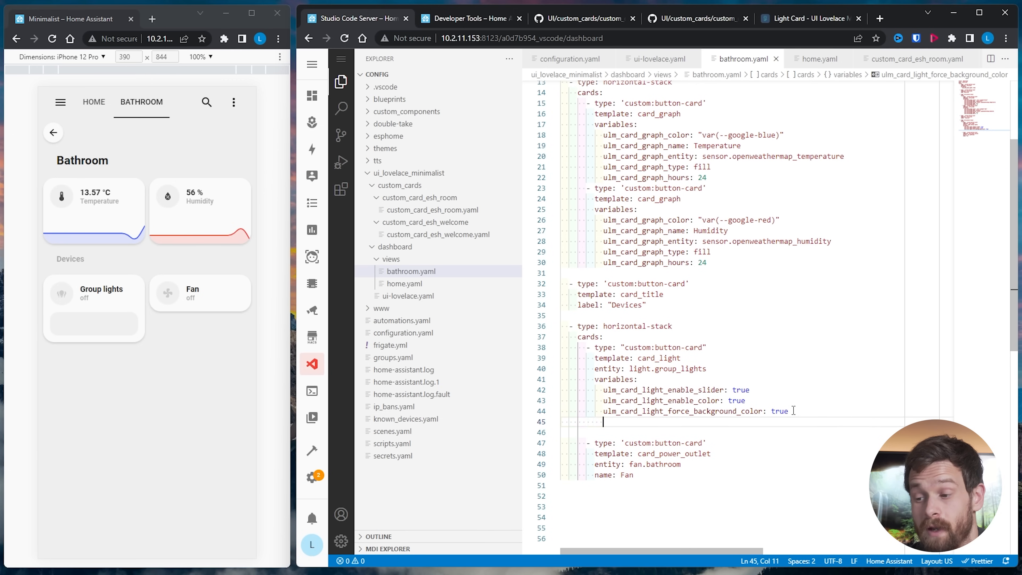
pyautogui.write('ulm_card_light_enable_collapse')
pyautogui.write(': true')
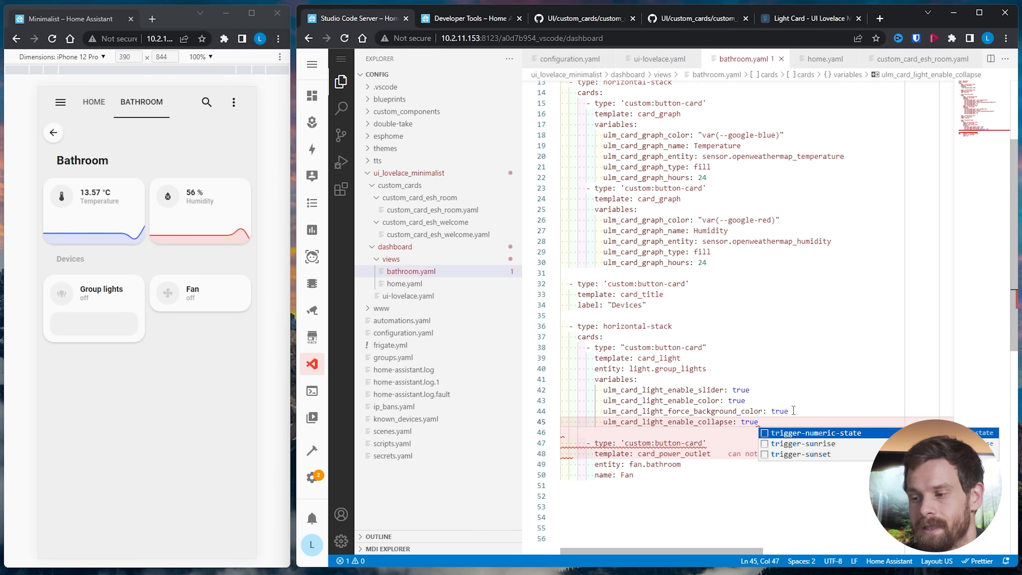
pyautogui.click(233, 102)
pyautogui.click(209, 132)
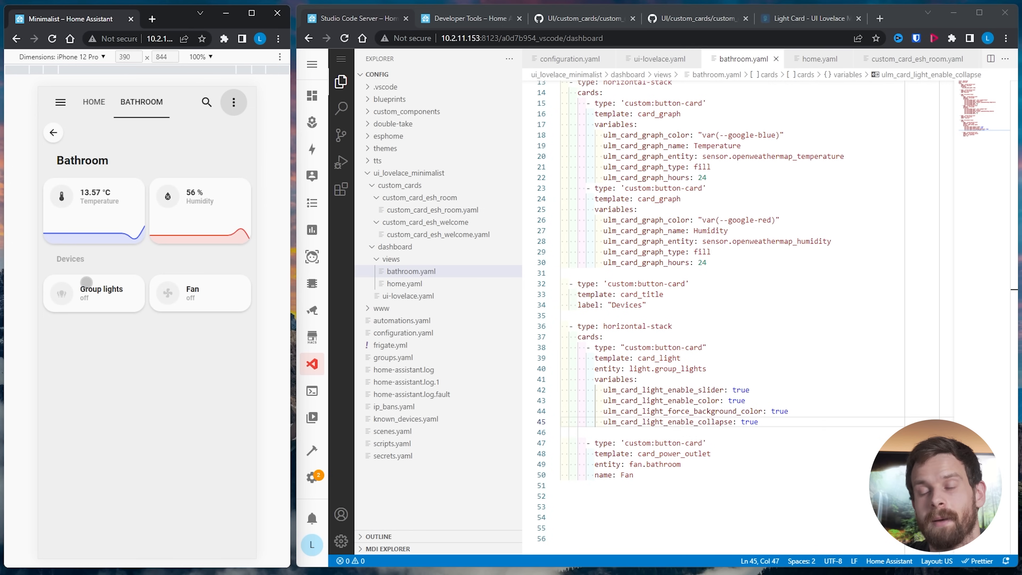
# Test the collapsing slider by turning the Group lights on, lowering their brightness and turning them off again
pyautogui.click(103, 291)
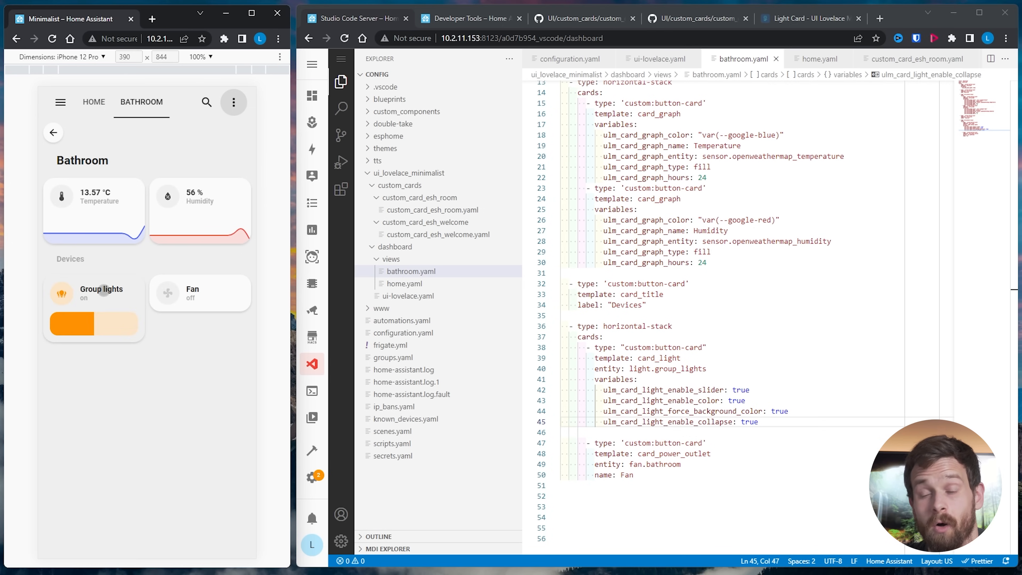
pyautogui.moveTo(90, 316); pyautogui.dragTo(70, 325)
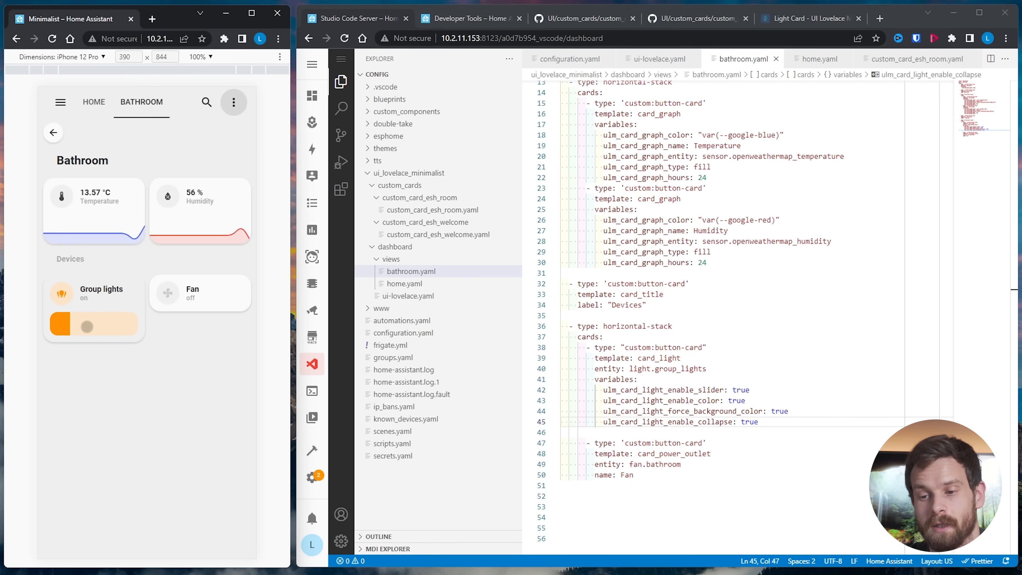
pyautogui.click(104, 285)
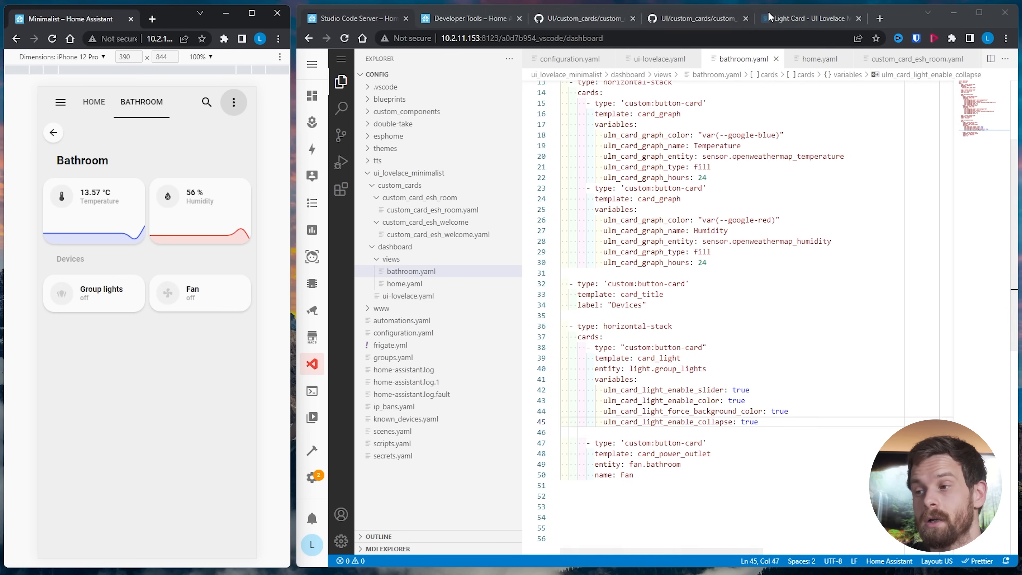
# Find the Cover Card documentation and copy its usage example with the controls and slider variables
pyautogui.click(777, 18)
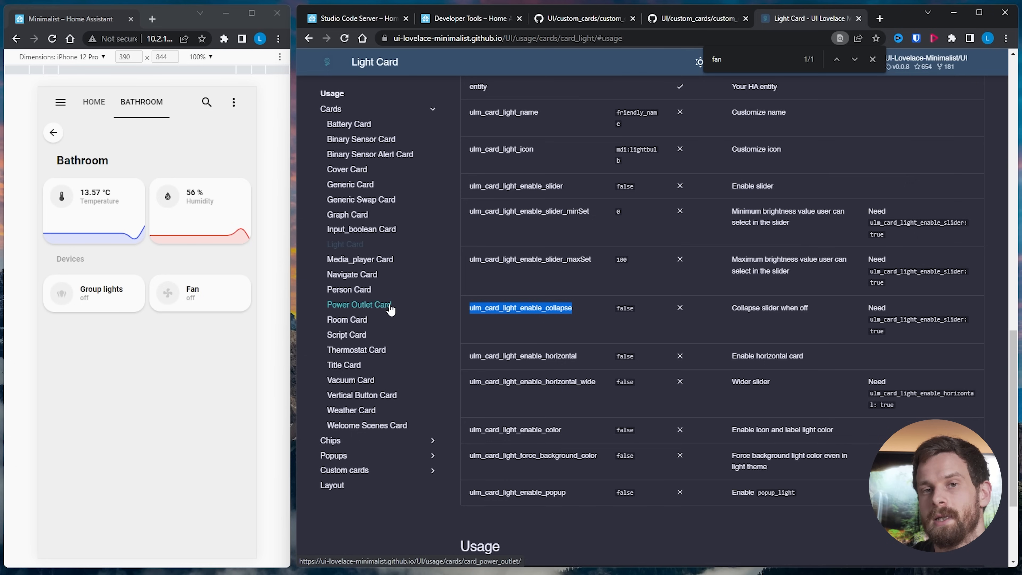
pyautogui.click(360, 172)
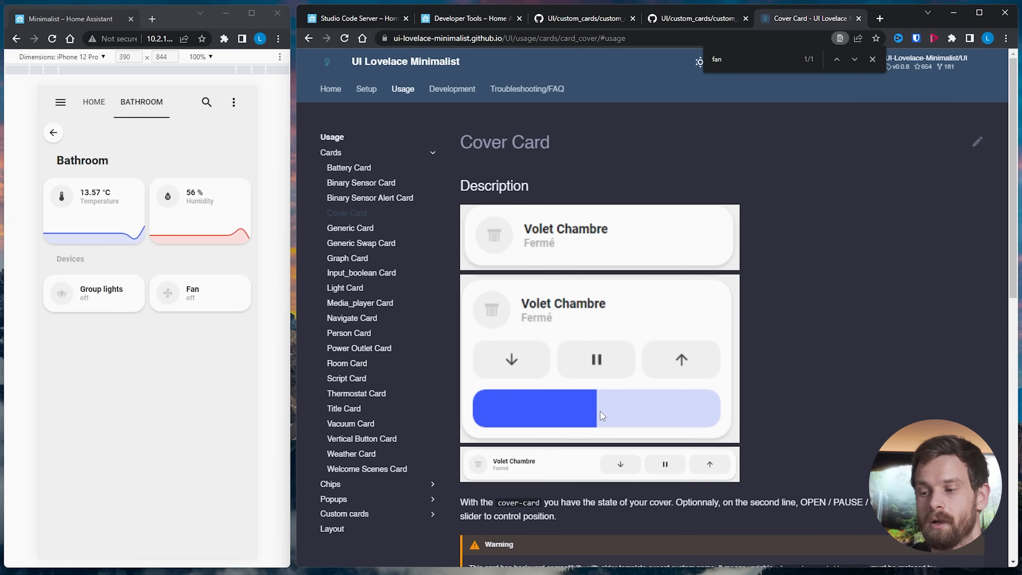
pyautogui.scroll(-10, 601, 411)
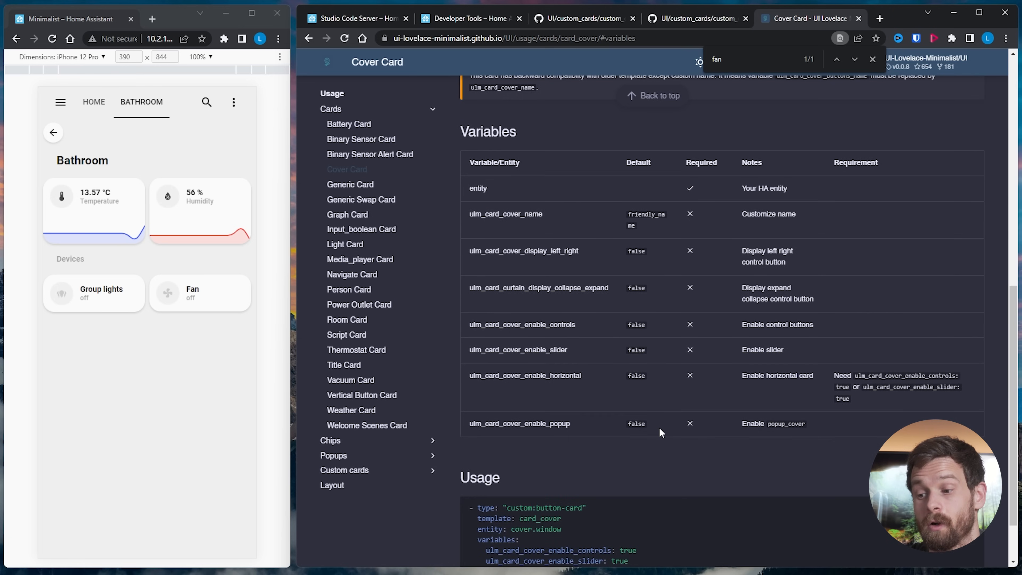
pyautogui.scroll(-2, 660, 432)
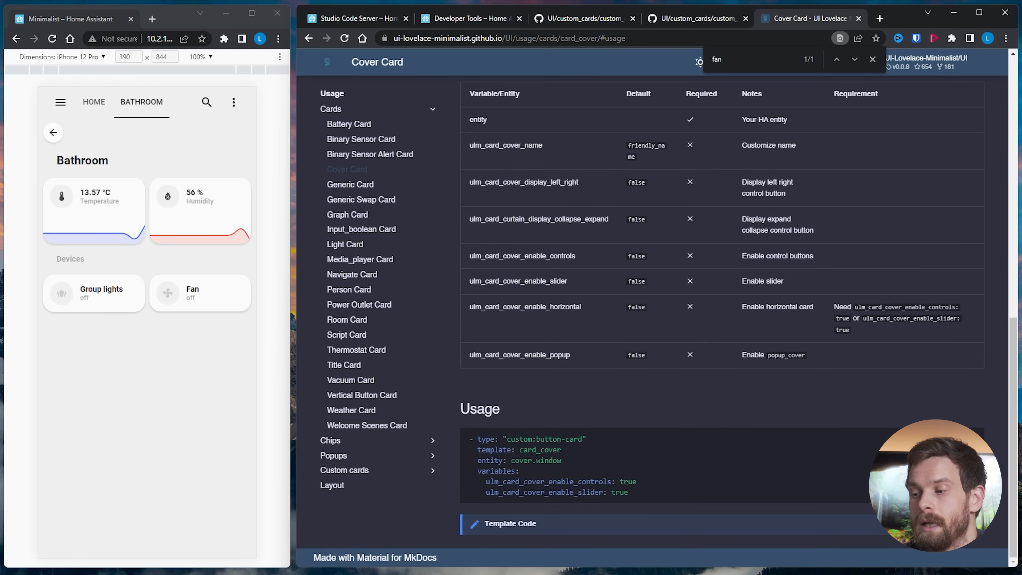
# Paste the card_cover example below the Fan card in bathroom.yaml and indent its lines under the custom:button-card type
pyautogui.click(341, 19)
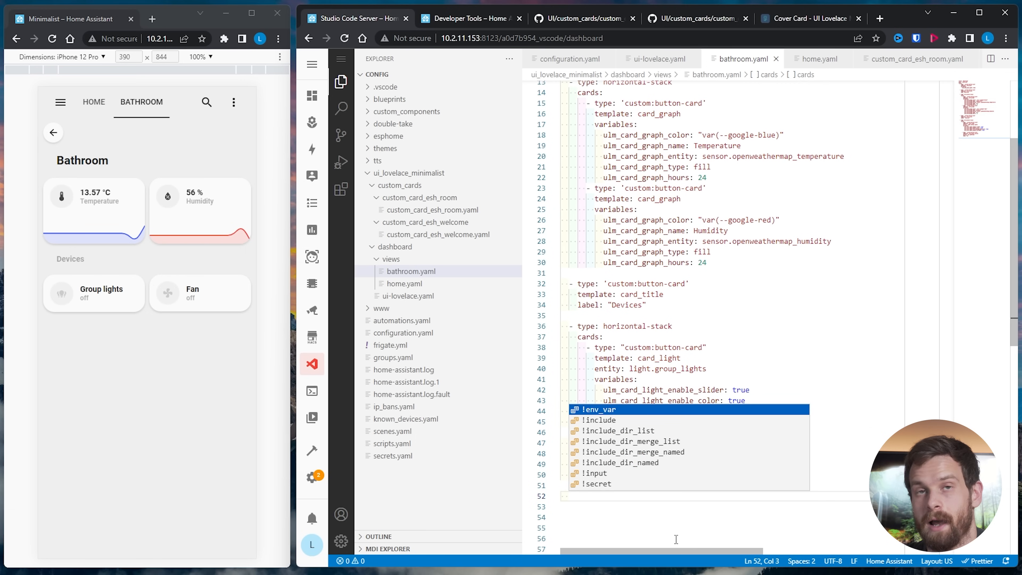
pyautogui.write('- type: "custom:button-card" template: card_cover entity: cover.window variables:   ulm_card_cover_enable_controls: true   ulm_card_cover_enable_slider: true')
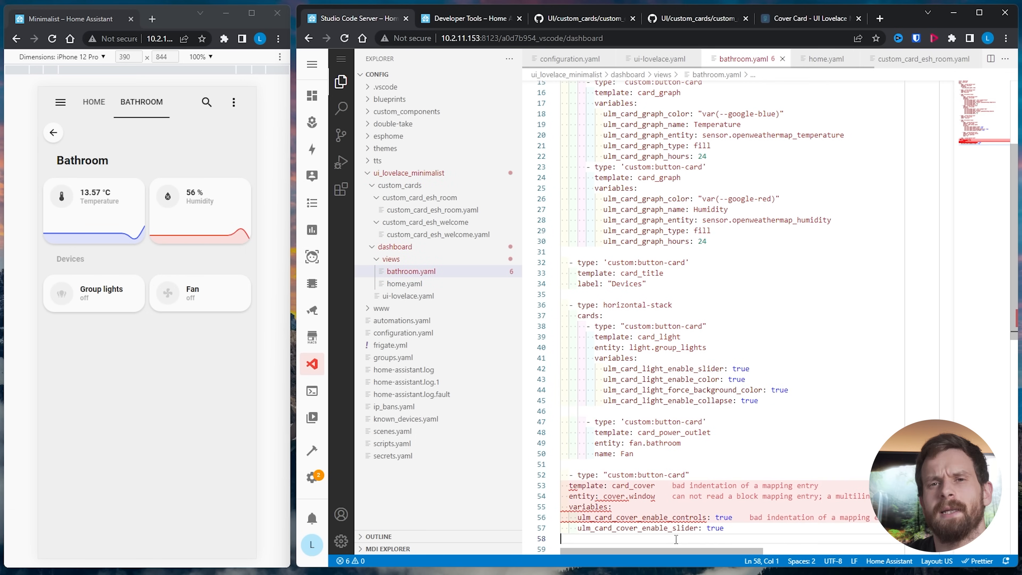
pyautogui.moveTo(728, 528); pyautogui.dragTo(547, 486)
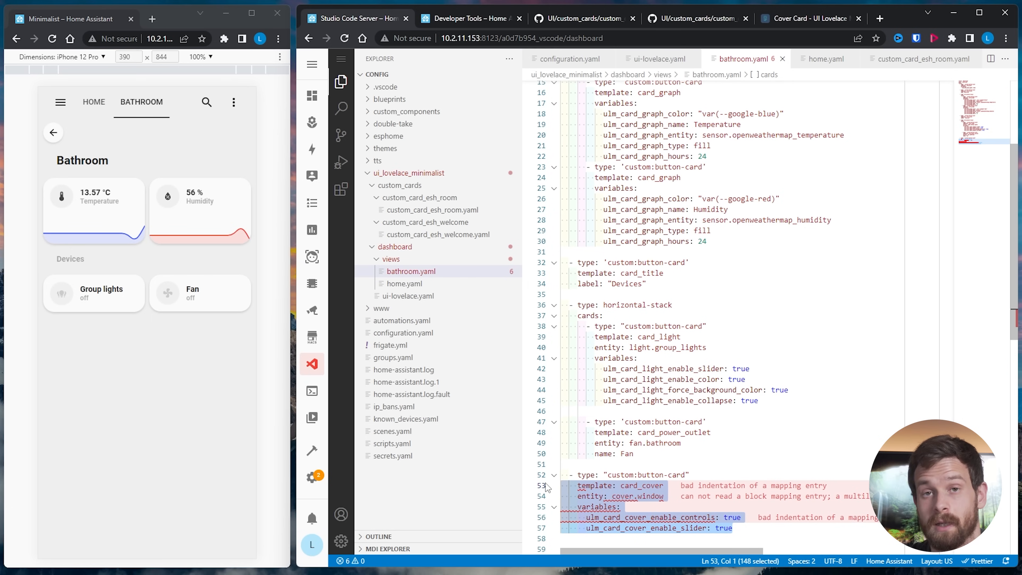
pyautogui.press('Tab')
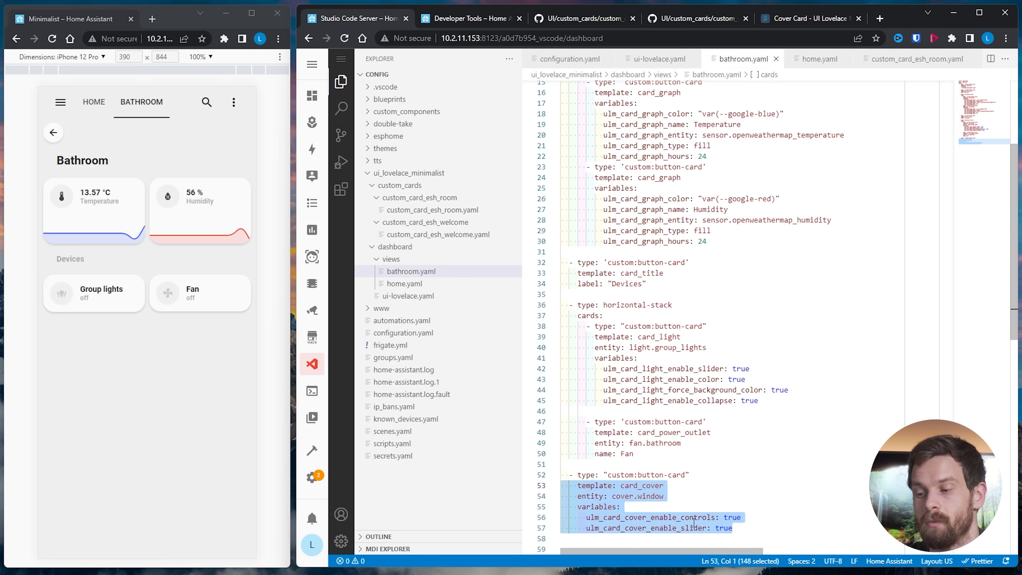
pyautogui.click(676, 487)
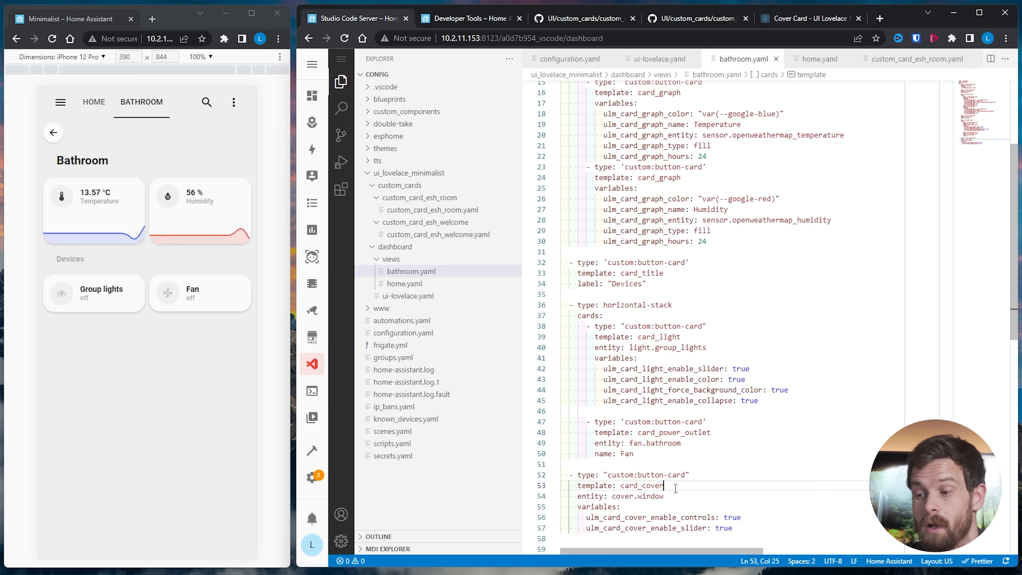
# Set the cover card's entity to cover.bathroom_blind and refresh the dashboard
pyautogui.click(664, 496)
pyautogui.moveTo(664, 496); pyautogui.dragTo(639, 496)
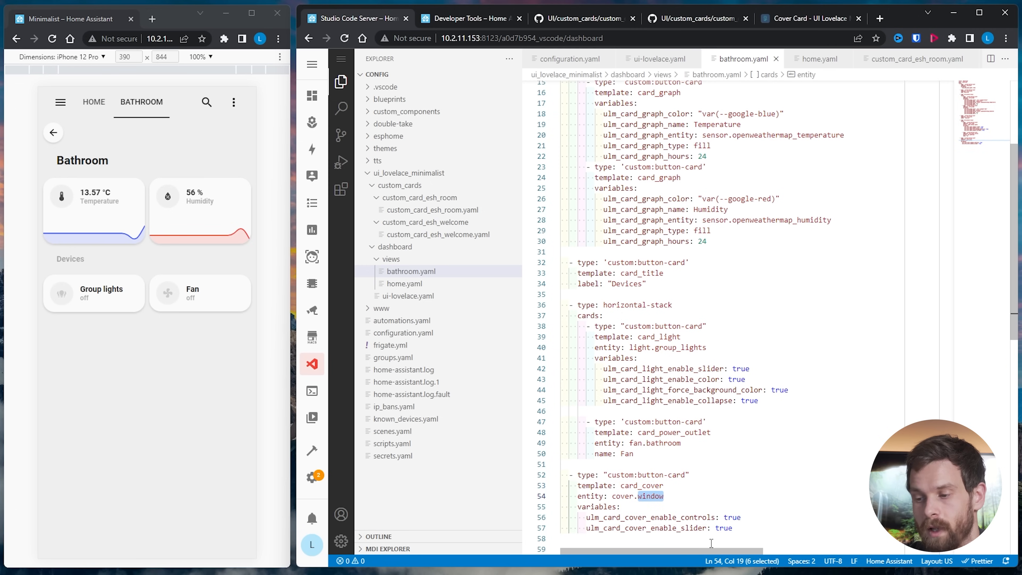
pyautogui.press('BackSpace')
pyautogui.hotkey('ctrl', 'space')
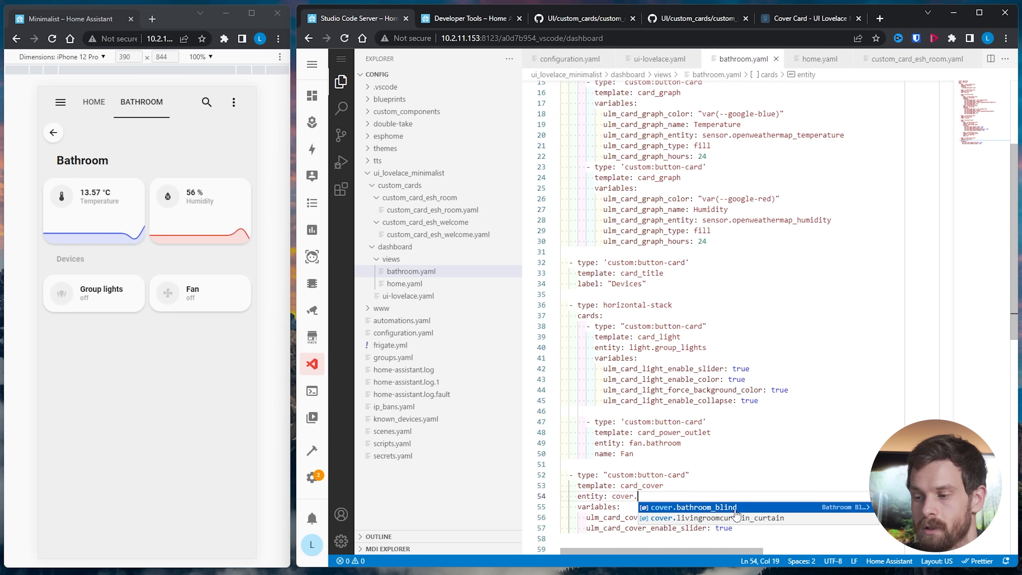
pyautogui.click(736, 509)
pyautogui.click(732, 527)
pyautogui.scroll(-1, 733, 527)
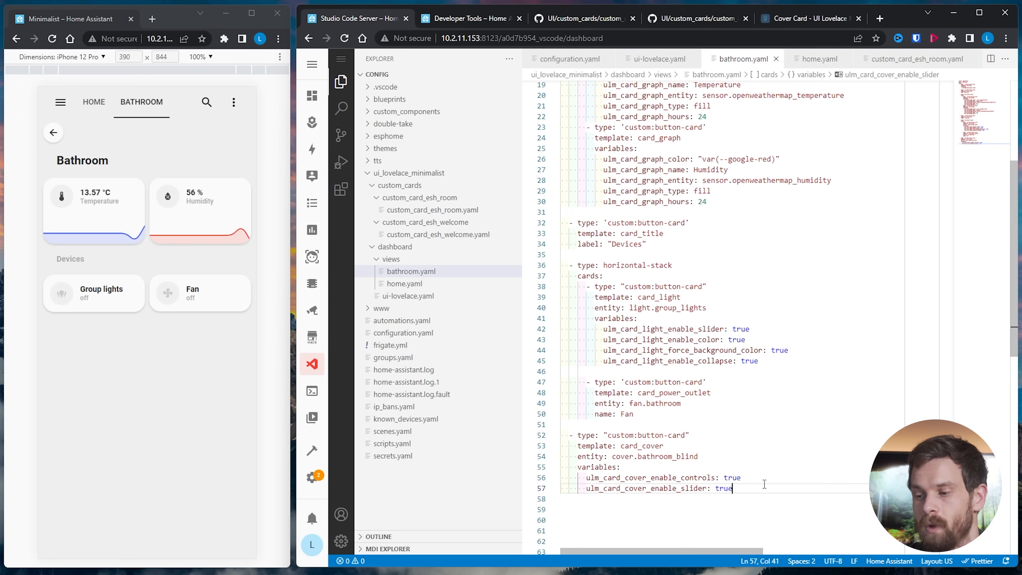
pyautogui.click(233, 102)
pyautogui.click(198, 131)
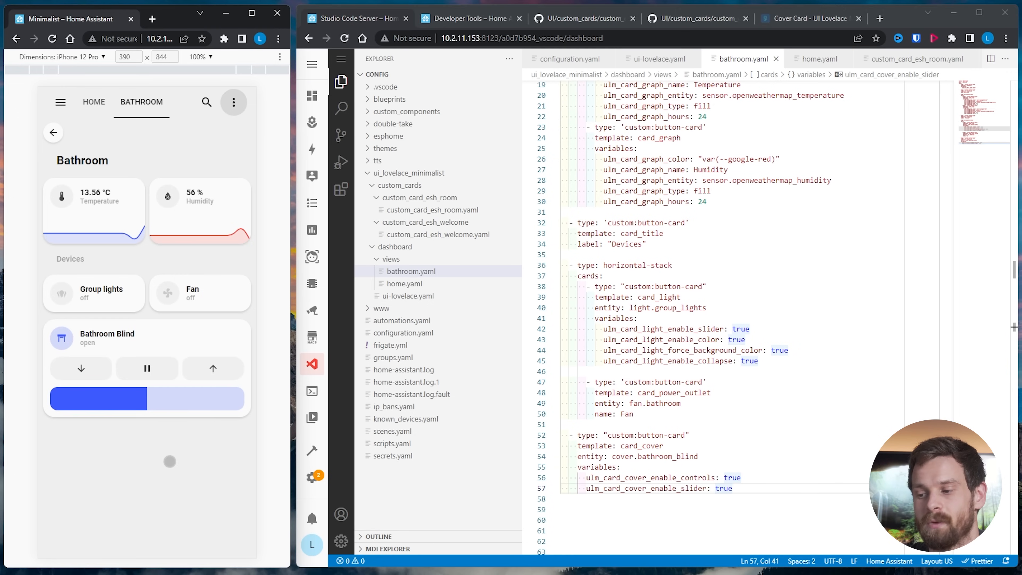
# Copy the variable name ulm_card_cover_display_left_right from the Cover Card documentation
pyautogui.click(807, 18)
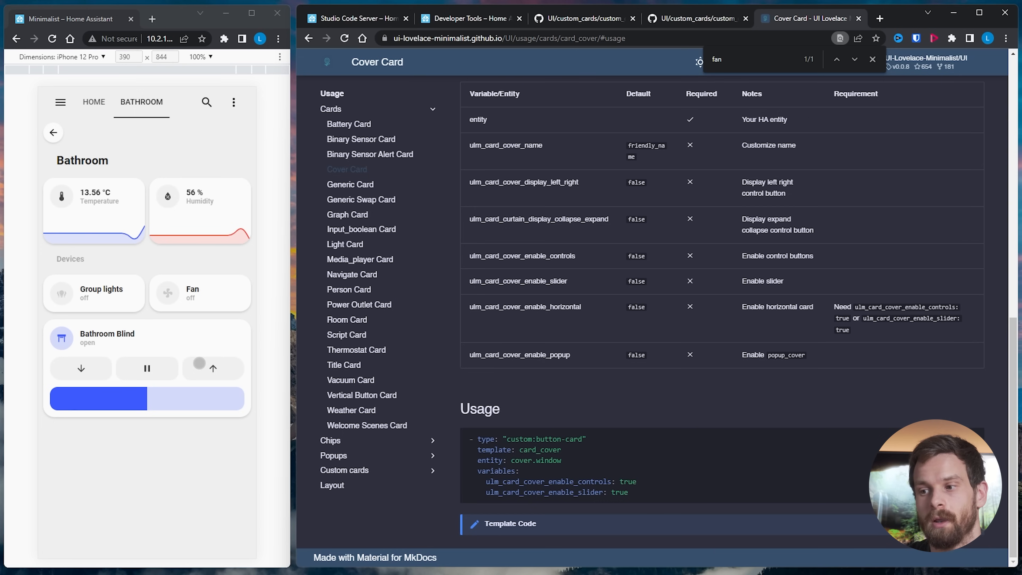
pyautogui.scroll(1, 558, 239)
pyautogui.moveTo(582, 207); pyautogui.dragTo(471, 216)
pyautogui.hotkey('ctrl', 'c')
pyautogui.click(592, 217)
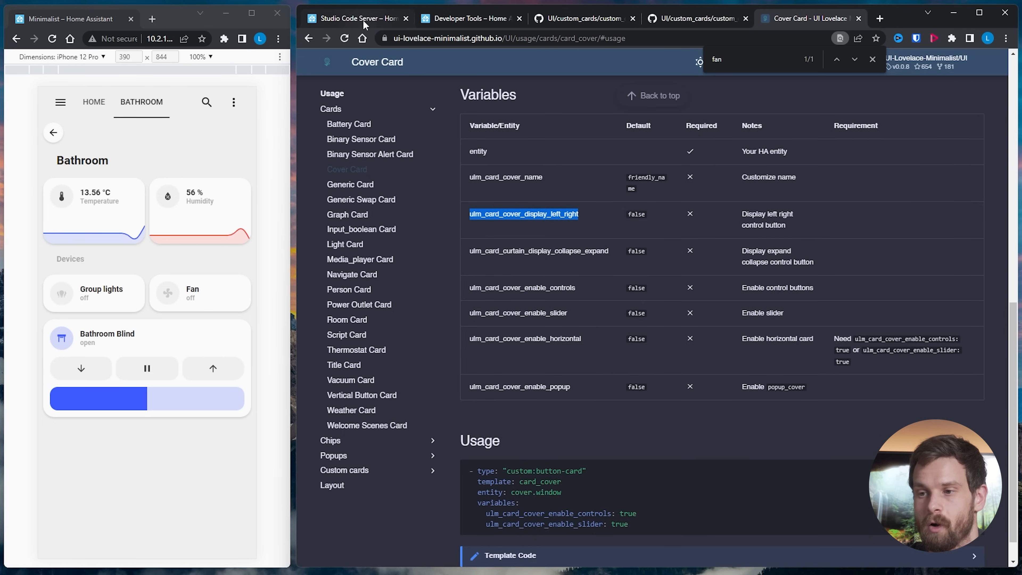
# Add ulm_card_cover_display_left_right: true to the cover card's variables in bathroom.yaml and refresh the dashboard
pyautogui.click(354, 18)
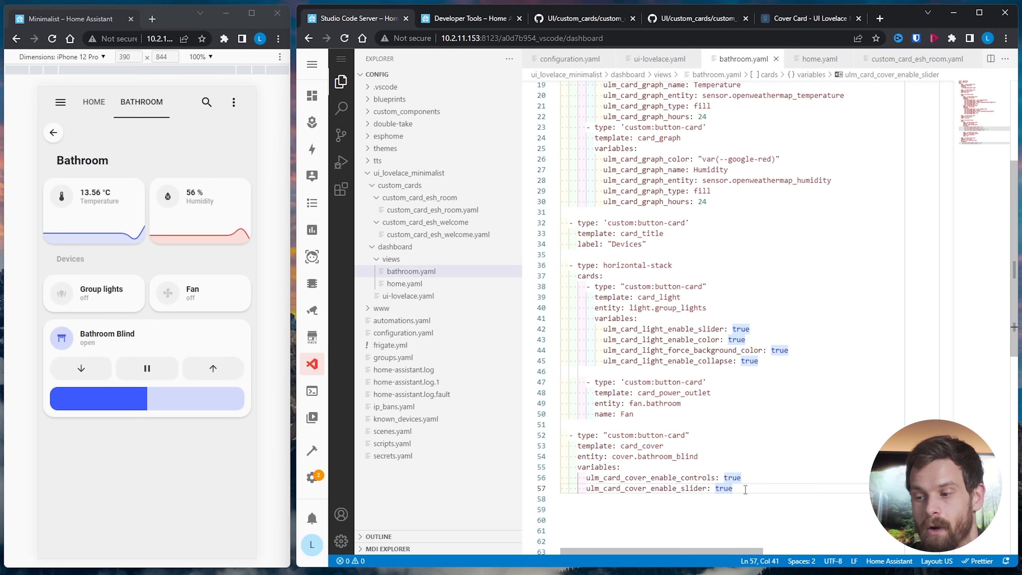
pyautogui.press('Return')
pyautogui.hotkey('ctrl', 'v')
pyautogui.write(': TRU')
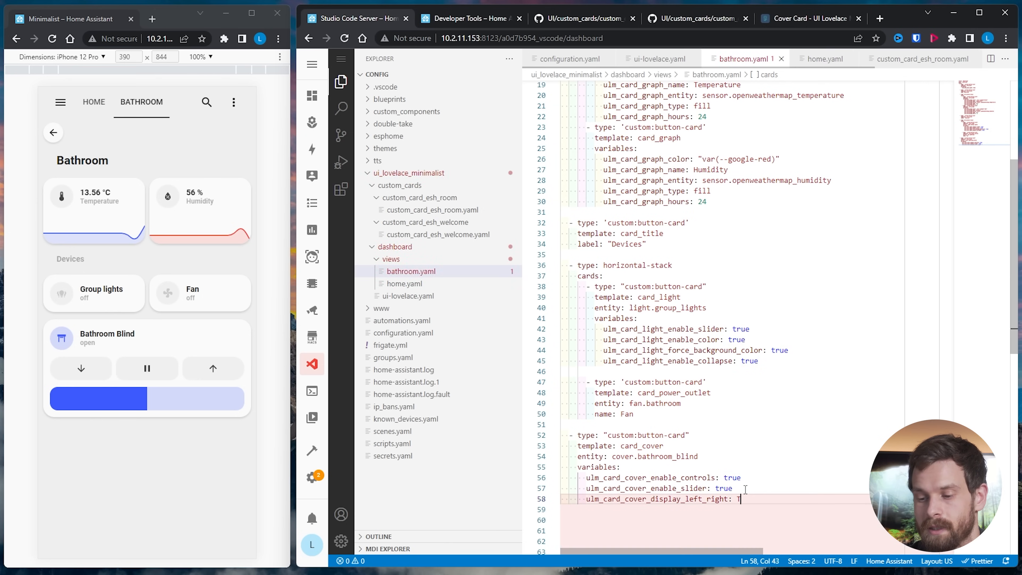
pyautogui.press('BackSpace')
pyautogui.press('BackSpace')
pyautogui.press('BackSpace')
pyautogui.write('true')
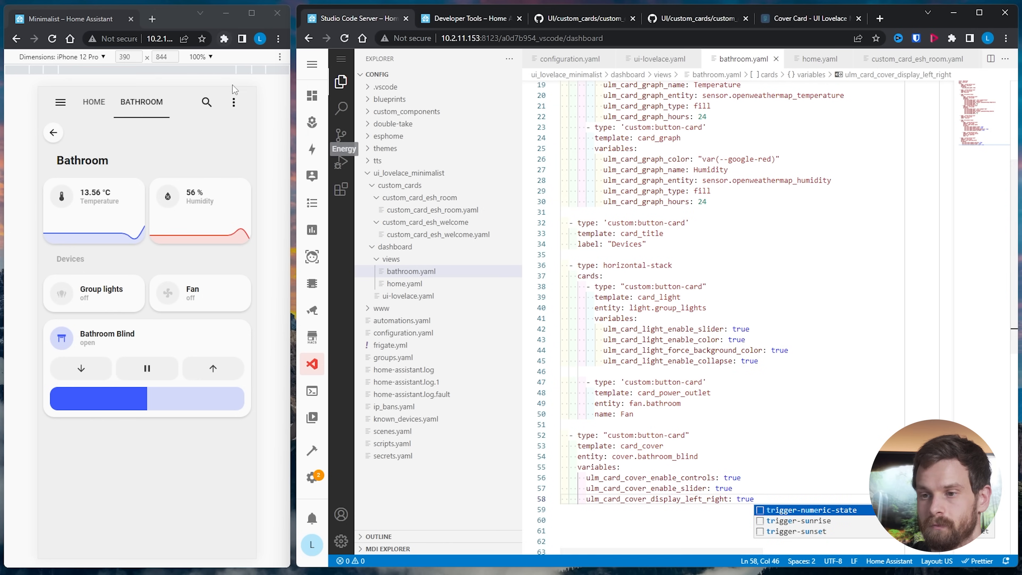
pyautogui.click(233, 102)
pyautogui.click(223, 129)
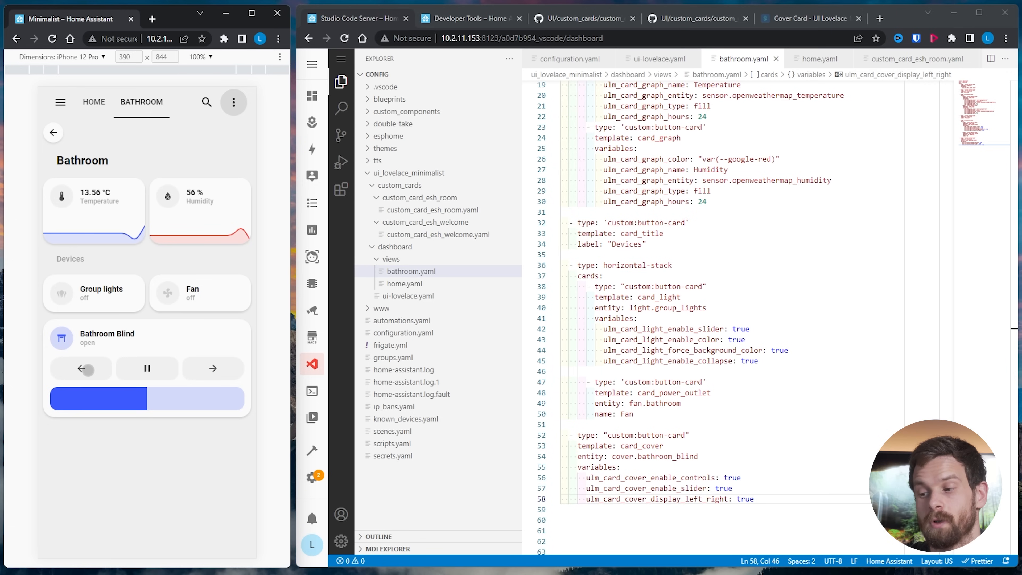
# Duplicate the Devices title card below the cover card, label the copy "Sensors" and save the file
pyautogui.moveTo(646, 245); pyautogui.dragTo(599, 217)
pyautogui.hotkey('ctrl', 'c')
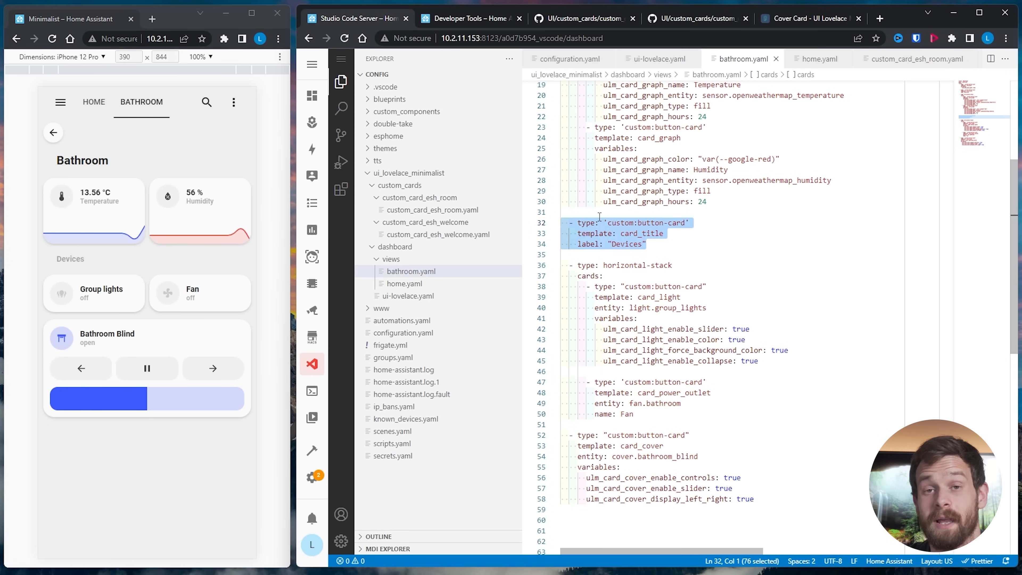
pyautogui.scroll(-2, 762, 442)
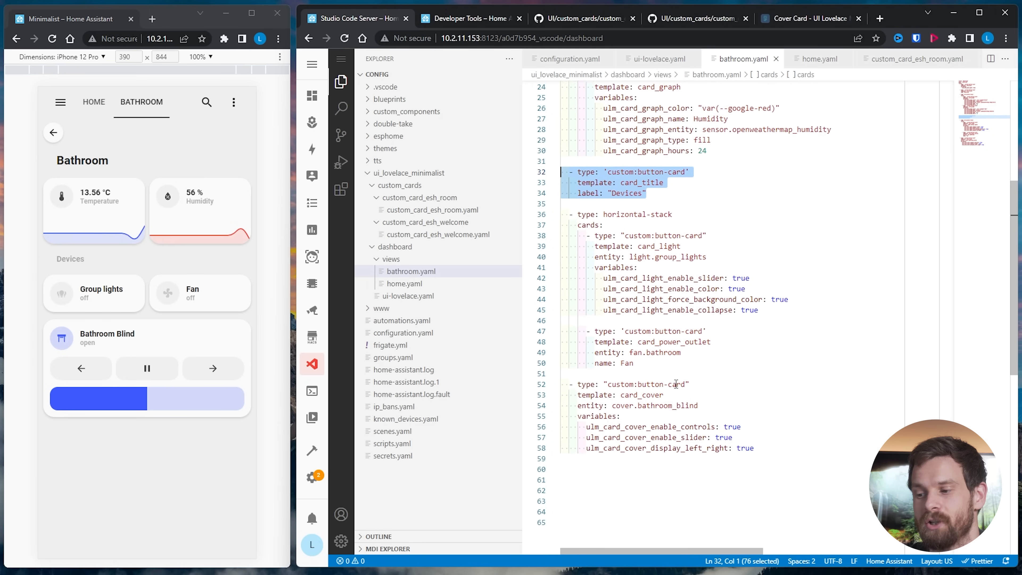
pyautogui.click(763, 442)
pyautogui.press('Return')
pyautogui.press('Return')
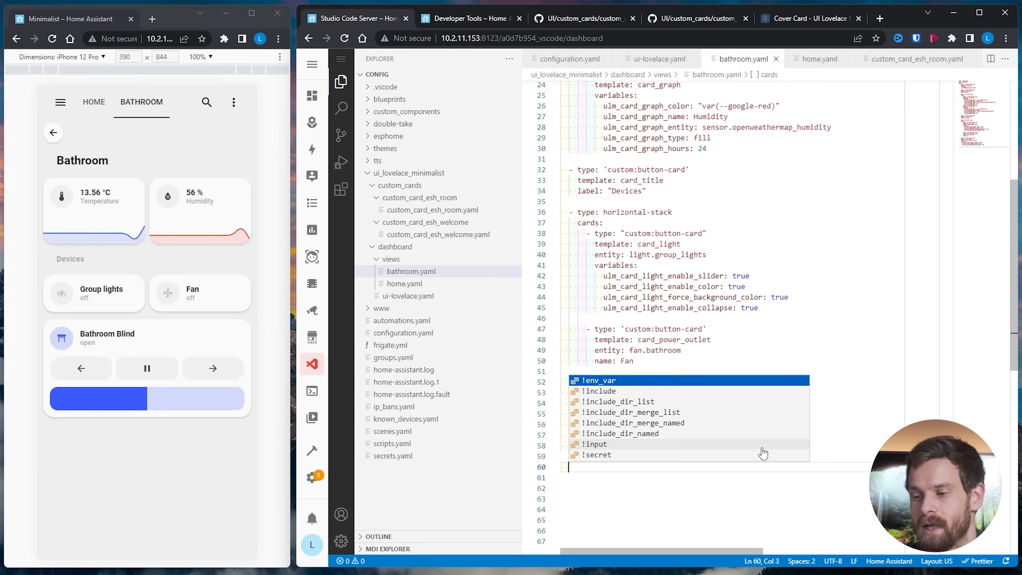
pyautogui.hotkey('ctrl', 'v')
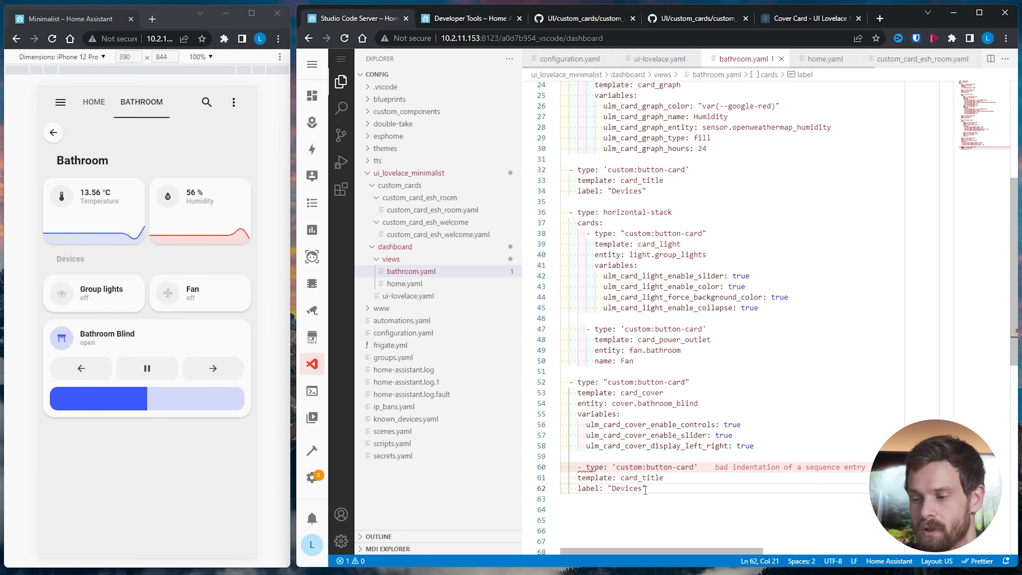
pyautogui.moveTo(643, 489); pyautogui.dragTo(613, 489)
pyautogui.write('Sensors')
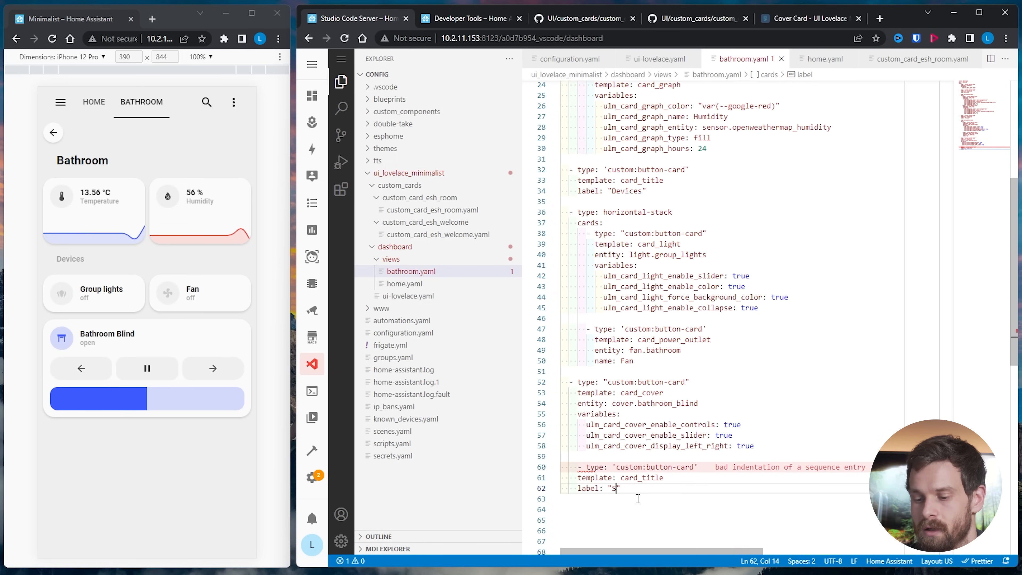
pyautogui.hotkey('ctrl', 's')
# Start a horizontal-stack with a cards list below the Sensors title card
pyautogui.click(671, 489)
pyautogui.press('Return')
pyautogui.press('Return')
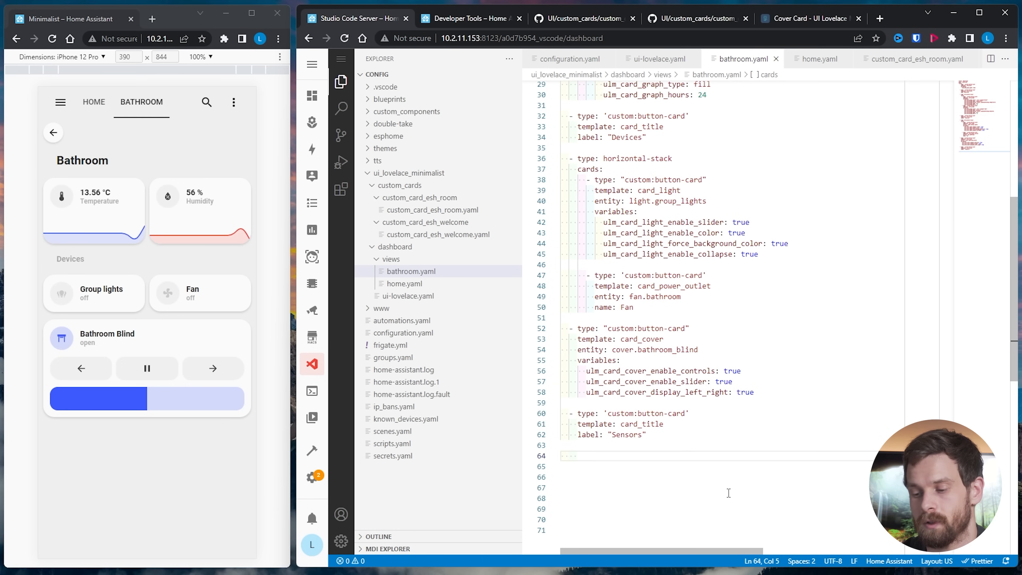
pyautogui.press('BackSpace')
pyautogui.write('- type: ')
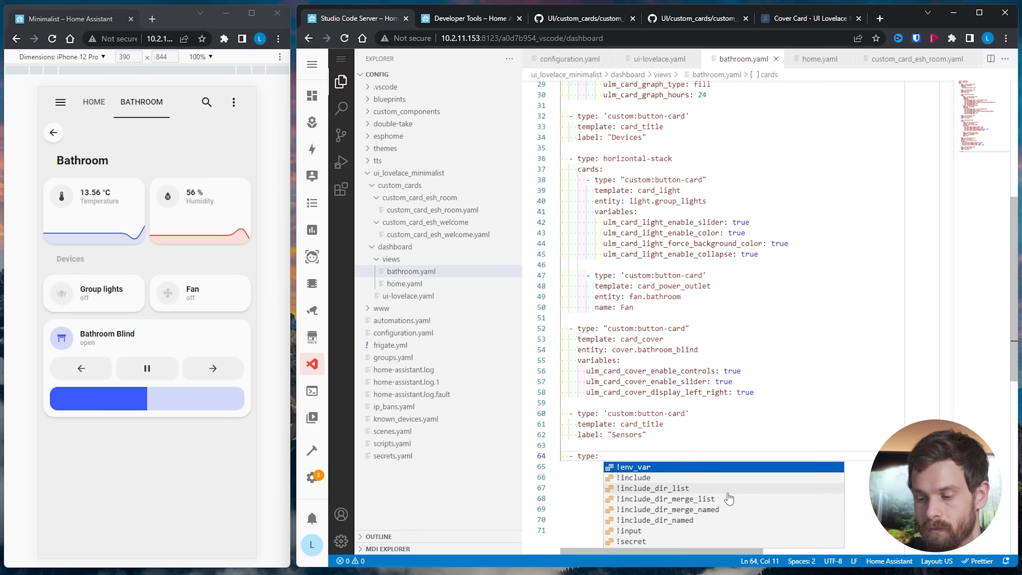
pyautogui.write('horizontal-stack')
pyautogui.press('Return')
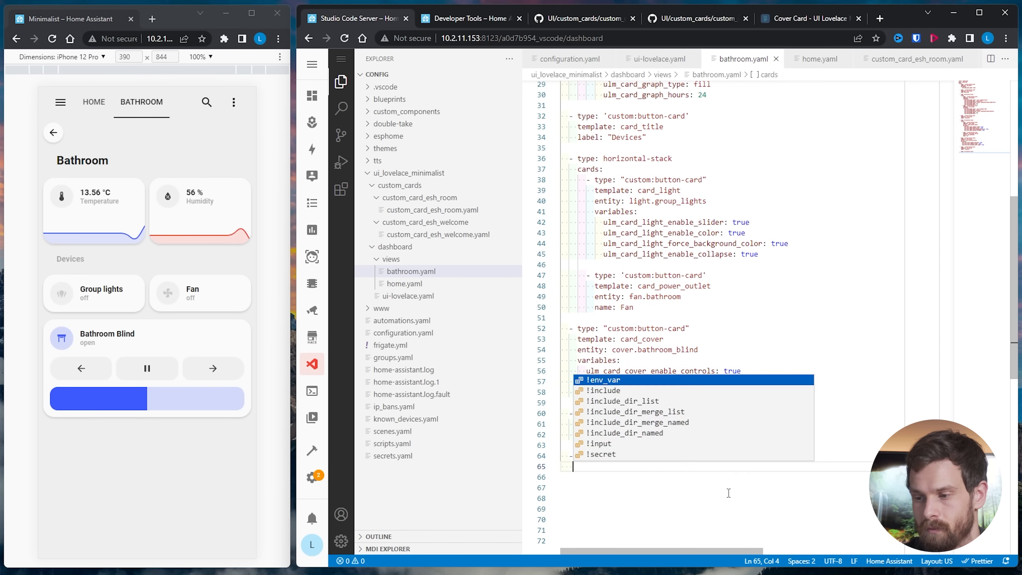
pyautogui.write('cards:')
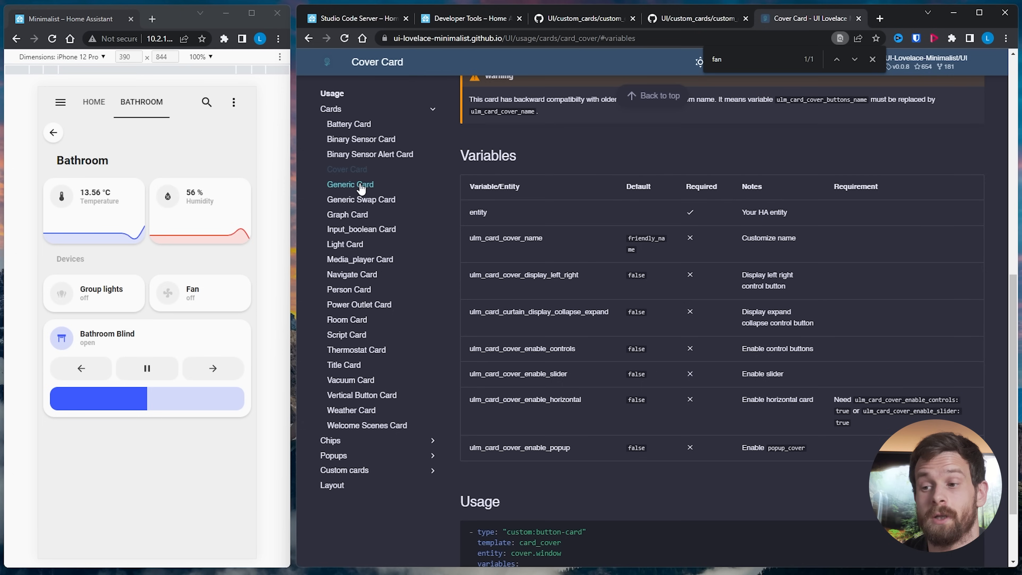
# Open the Binary Sensor Alert Card documentation and copy its usage example
pyautogui.click(378, 141)
pyautogui.click(393, 200)
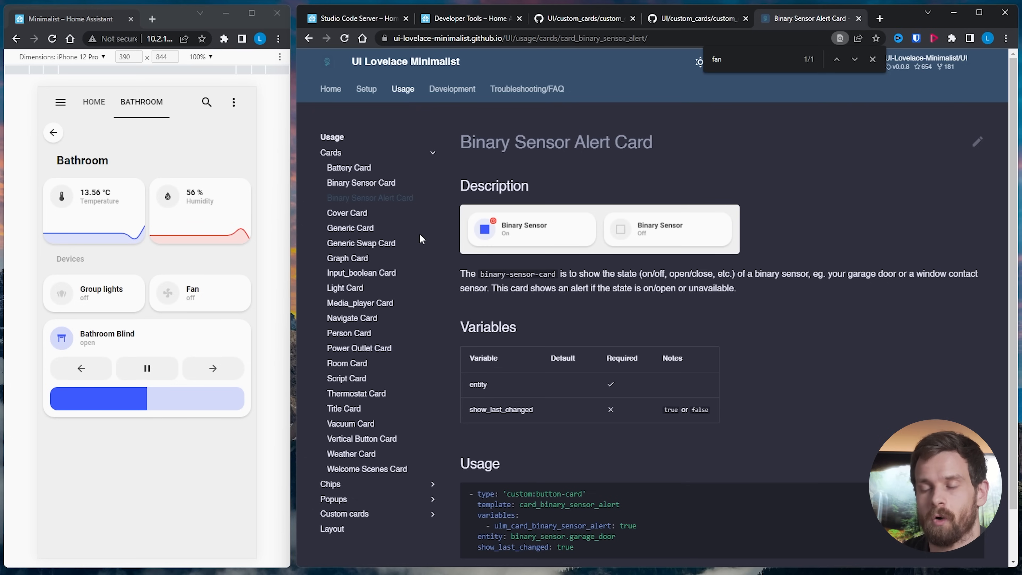
pyautogui.scroll(-2, 555, 488)
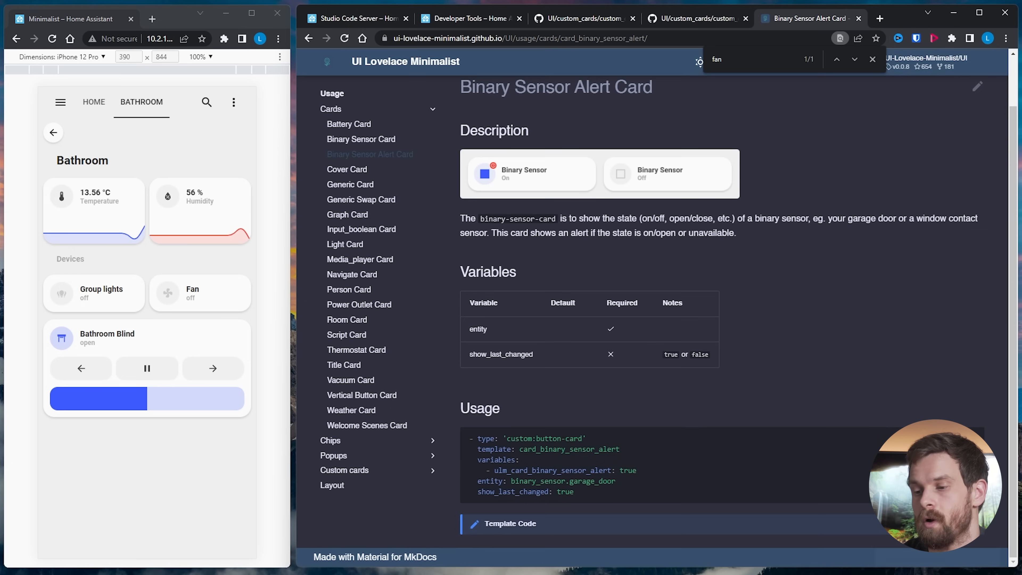
# Paste the binary sensor alert card into the Sensors horizontal-stack in bathroom.yaml with entity binary_sensor.aqara_fp1_presence
pyautogui.click(354, 18)
pyautogui.write("- type: 'custom:button-card'   template: card_binary_sensor_alert   variables:     - ulm_card_binary_sensor_alert: true   entity: binary_sensor.garage_door   show_last_changed: true")
pyautogui.doubleClick(661, 460)
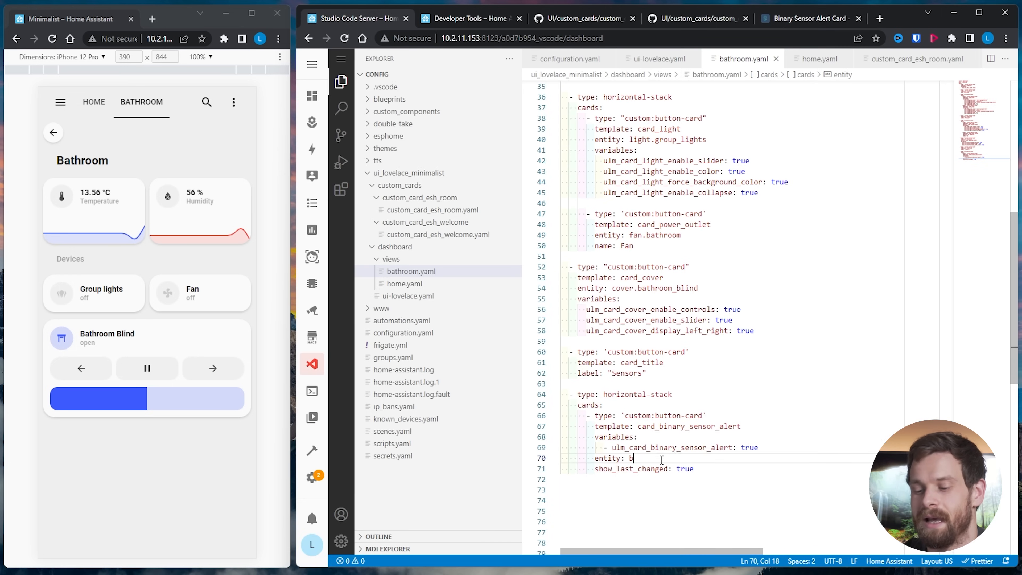
pyautogui.write('binary_se')
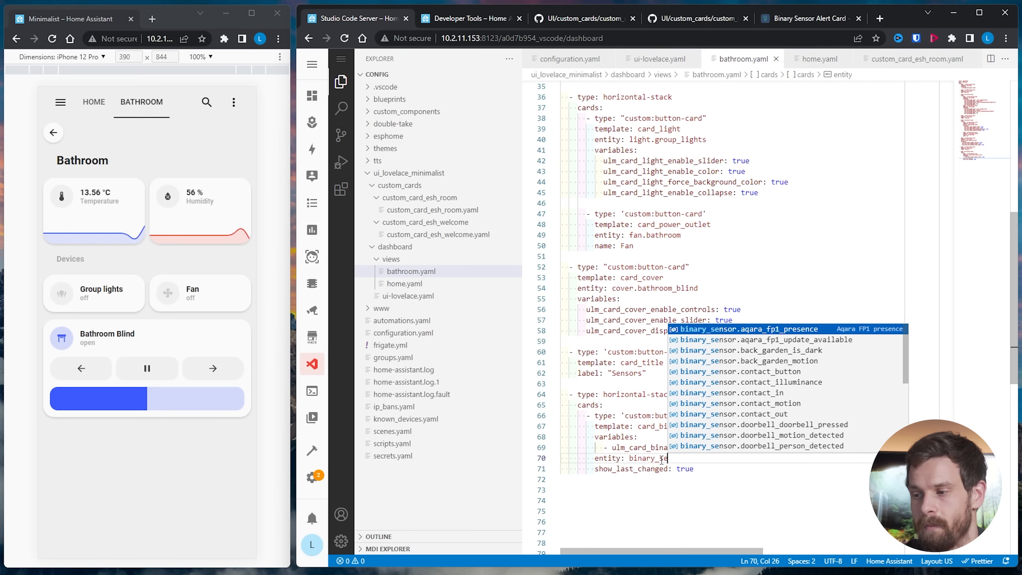
pyautogui.press('Return')
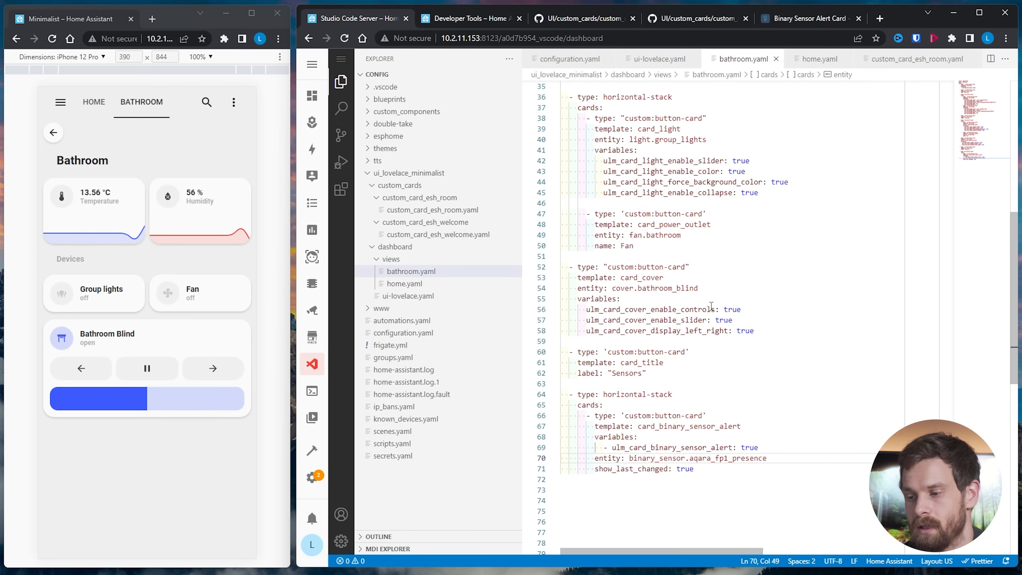
pyautogui.click(708, 468)
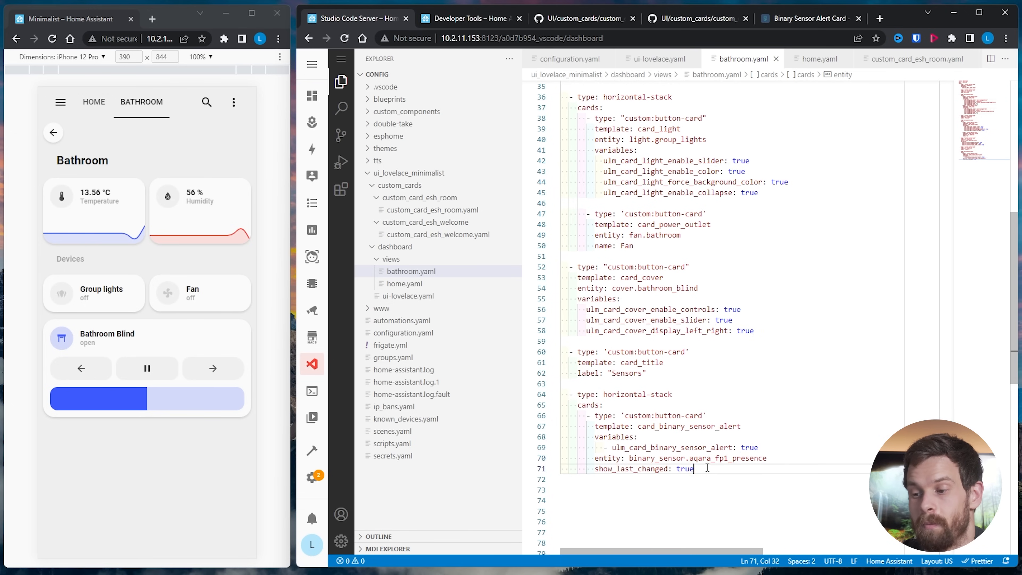
# Add a new line below the presence card and copy the usage example from the Battery Card documentation
pyautogui.press('Return')
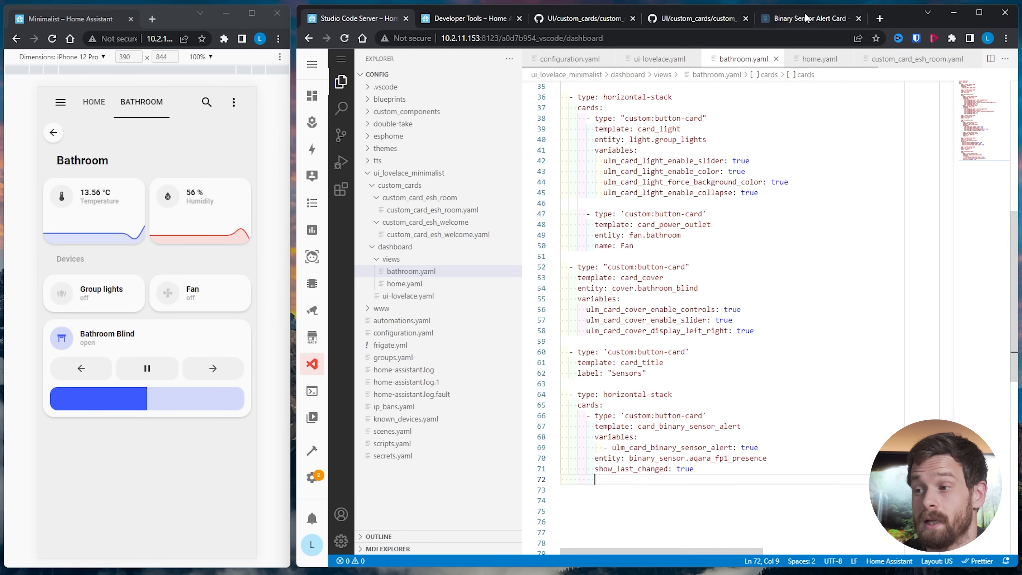
pyautogui.click(806, 18)
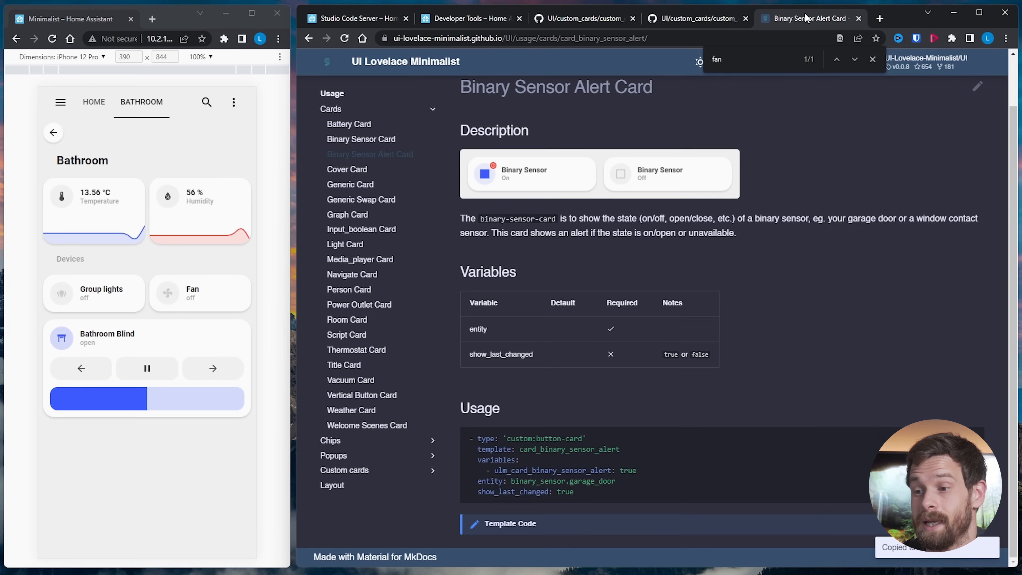
pyautogui.click(368, 129)
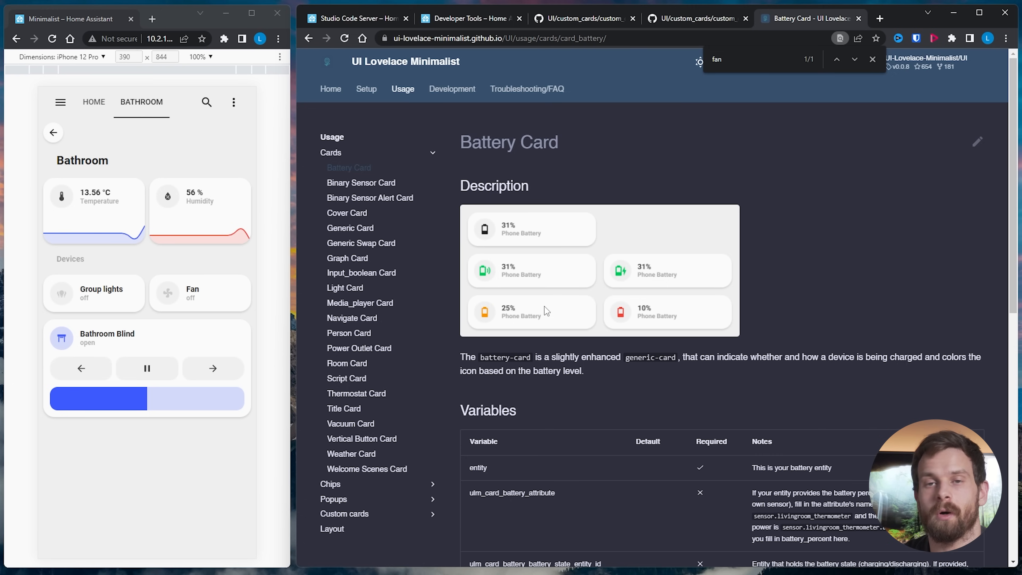
pyautogui.scroll(-5, 619, 346)
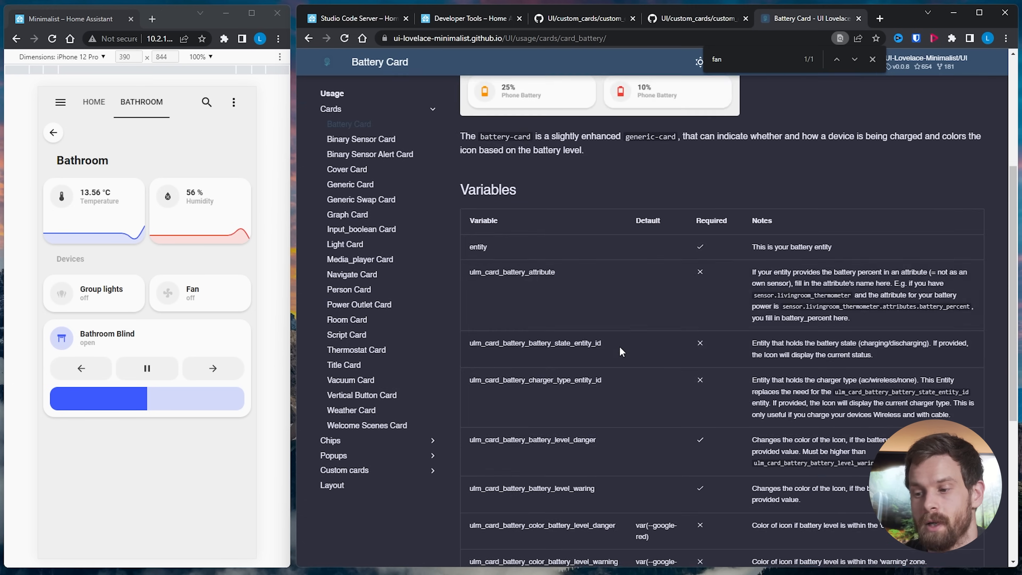
pyautogui.scroll(-5, 619, 352)
# Paste the battery card below the presence card and set its entity to sensor.livingroom_trv_battery
pyautogui.click(354, 19)
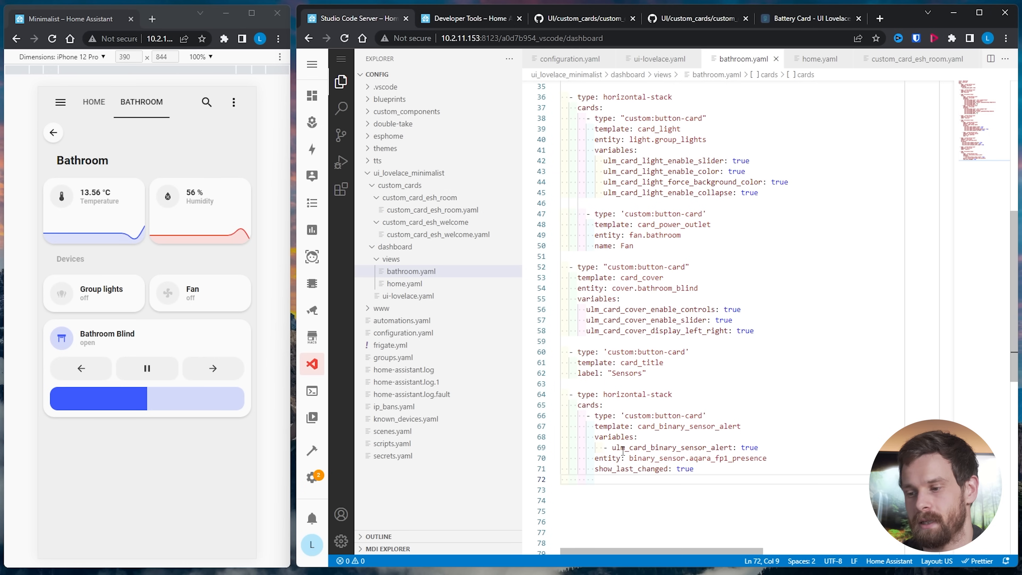
pyautogui.write("- type: 'custom:button-card'   template: card_battery   entity: sensor.batter   variables:     ulm_card_battery_charger_type_entity_id: sensor.battery_level     ulm_card_battery_battery_level_danger: 30     ulm_card_battery_battery_level_warning: 80   name: Smartphone")
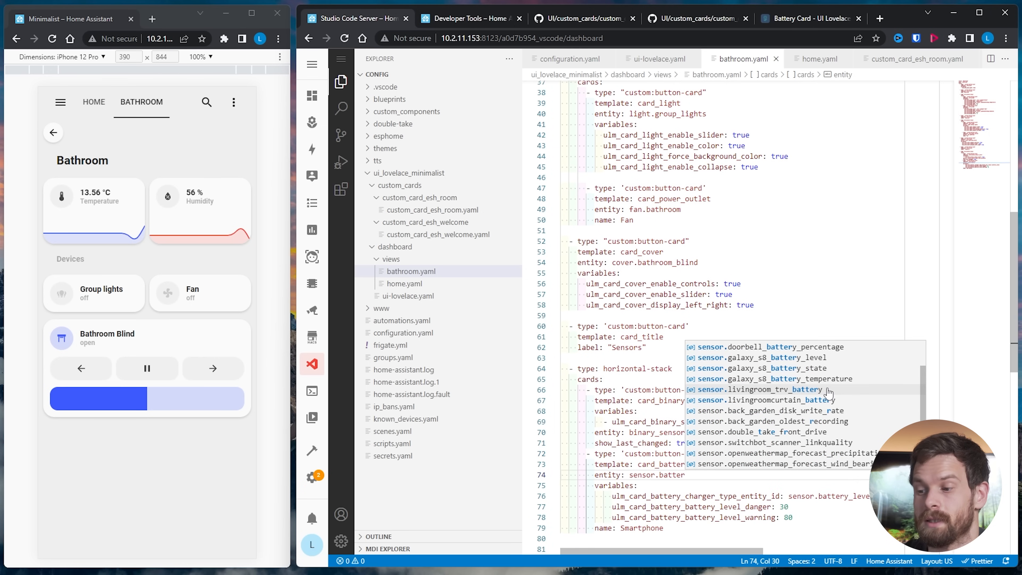
pyautogui.click(827, 390)
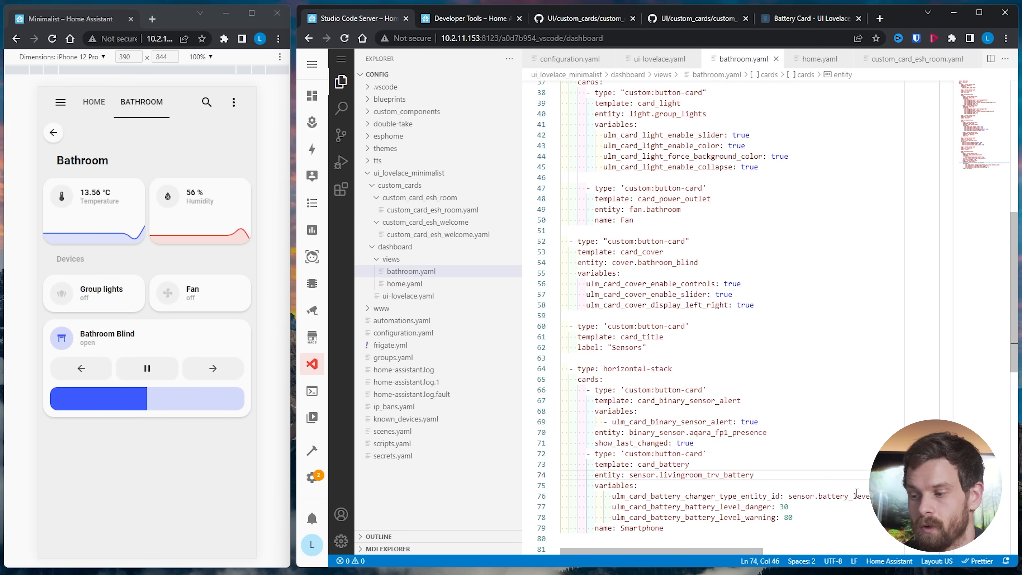
# Check the charger type variable in the Battery Card documentation and delete the ulm_card_battery_charger_type_entity_id line from the battery card
pyautogui.moveTo(870, 496)
pyautogui.mouseDown()
pyautogui.moveTo(728, 495)
pyautogui.moveTo(788, 506)
pyautogui.moveTo(869, 496)
pyautogui.mouseUp()
pyautogui.click(703, 496)
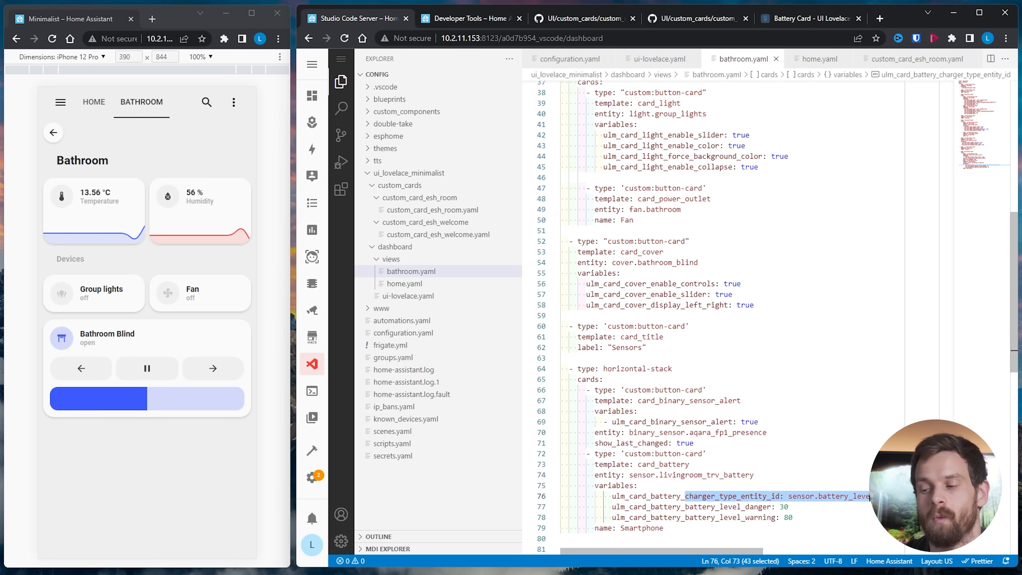
pyautogui.click(809, 18)
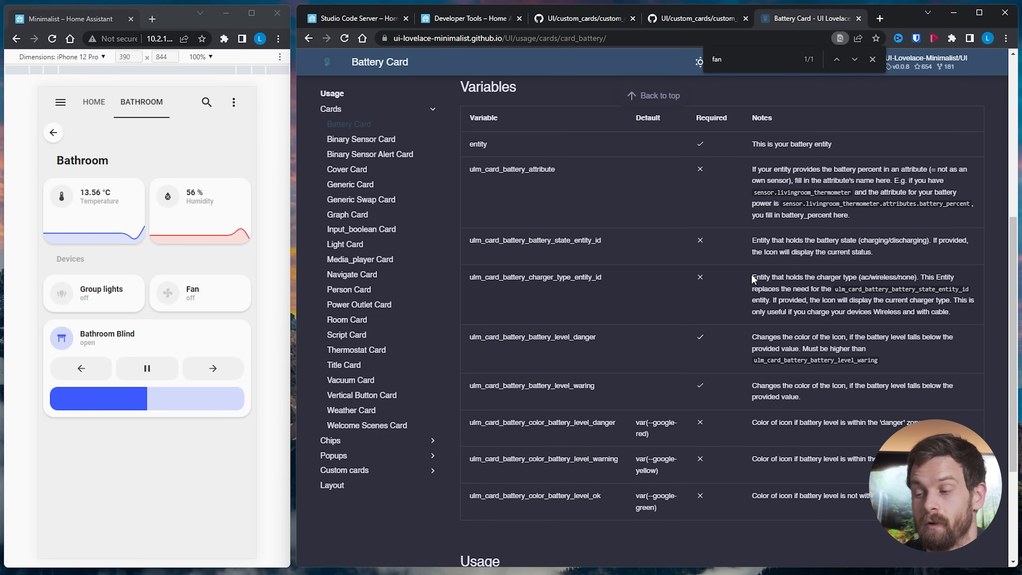
pyautogui.moveTo(753, 277); pyautogui.dragTo(965, 281)
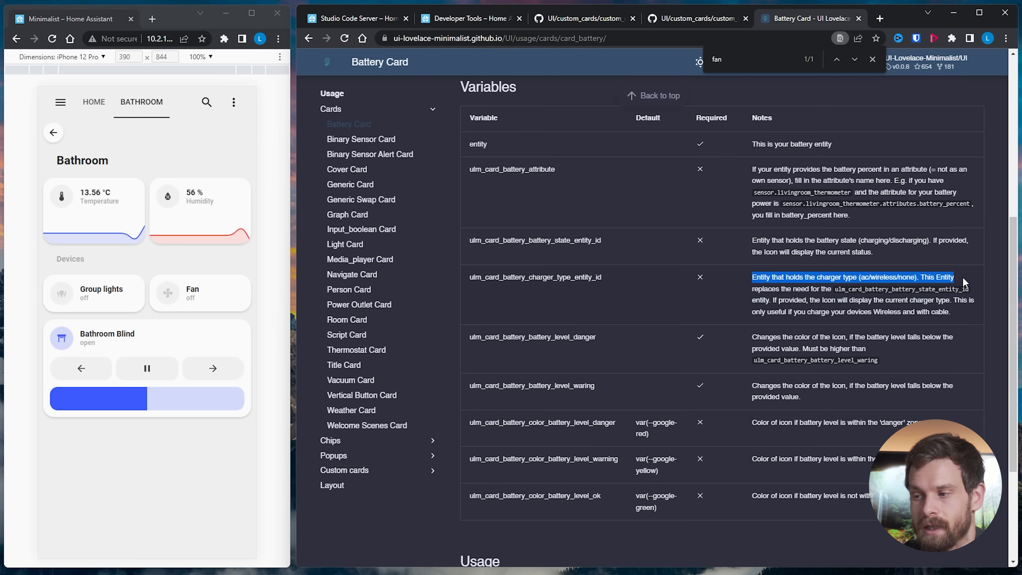
pyautogui.click(808, 277)
pyautogui.click(364, 19)
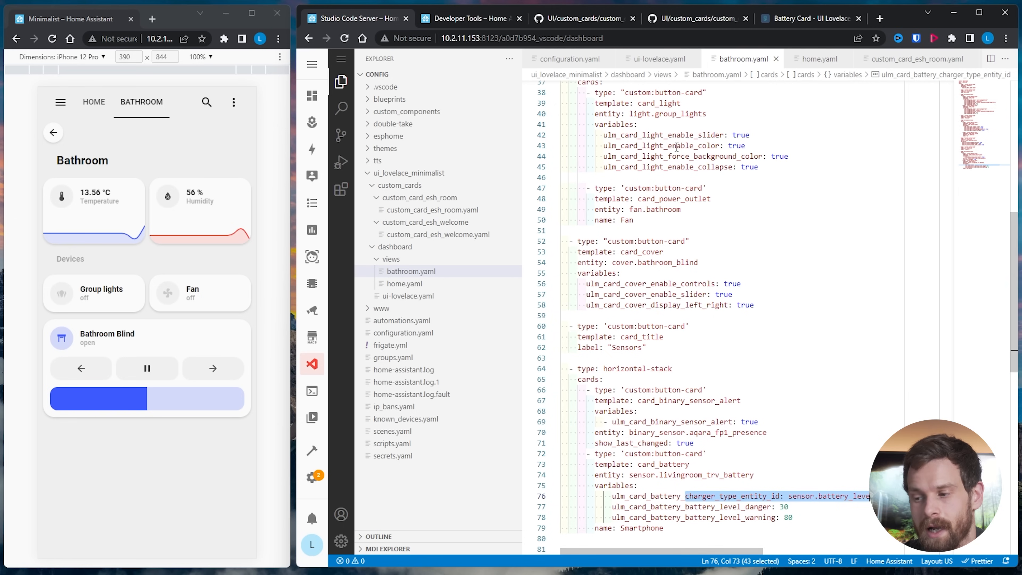
pyautogui.moveTo(879, 497); pyautogui.dragTo(533, 499)
pyautogui.press('BackSpace')
pyautogui.press('BackSpace')
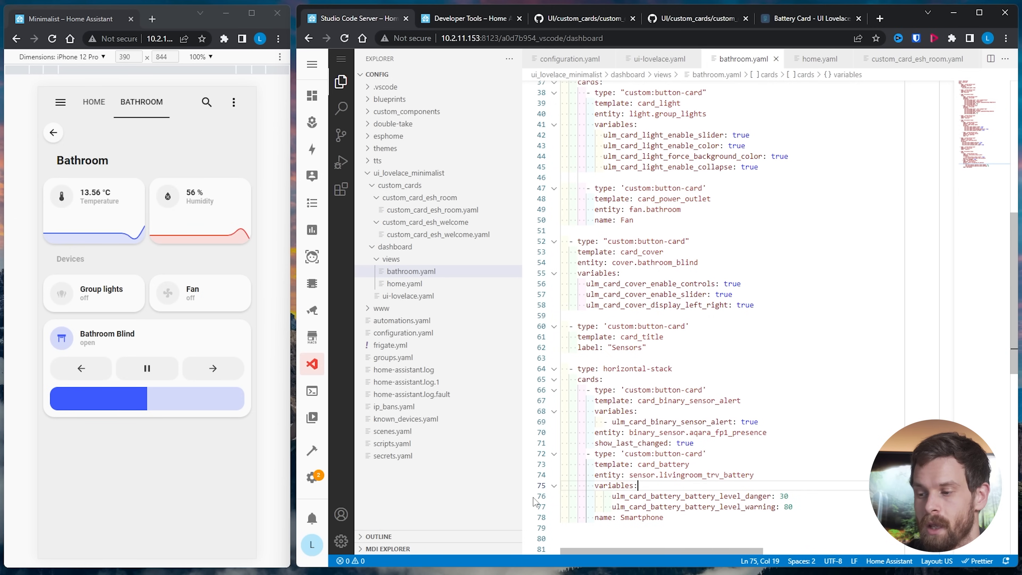
# Set the battery card's ulm_card_battery_battery_level_warning to 50 and ulm_card_battery_battery_level_danger to 20
pyautogui.doubleClick(788, 508)
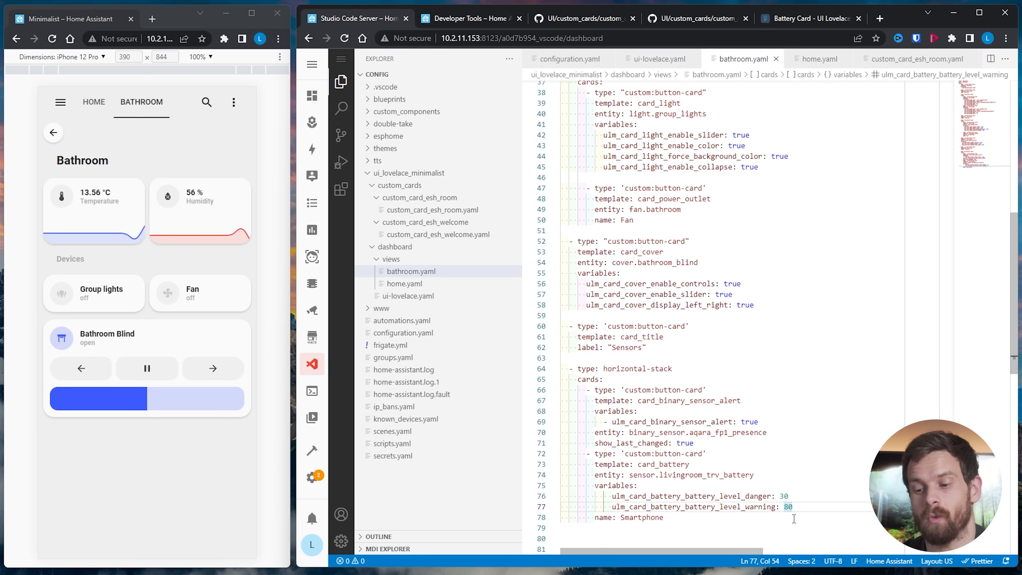
pyautogui.write('5')
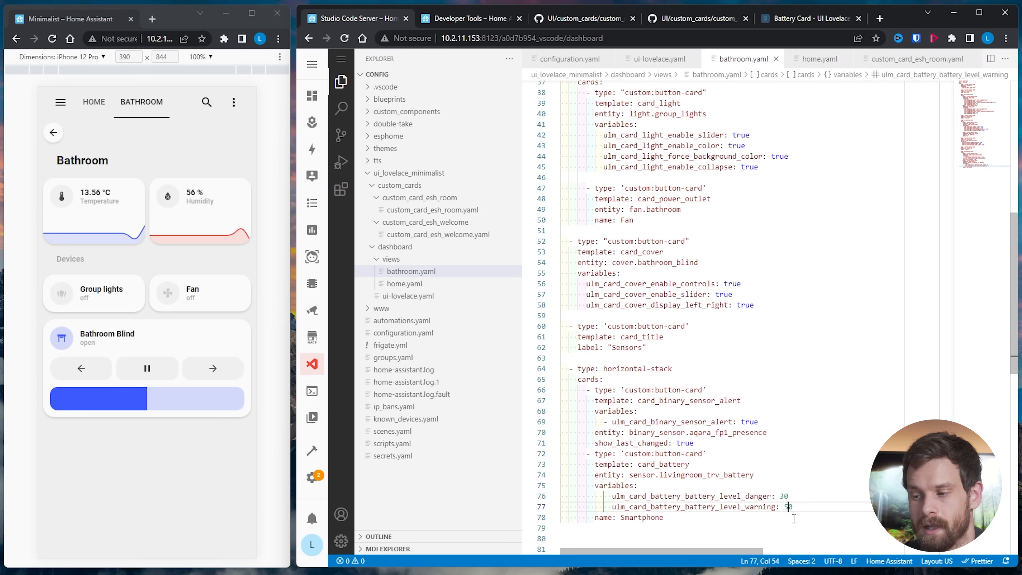
pyautogui.click(776, 496)
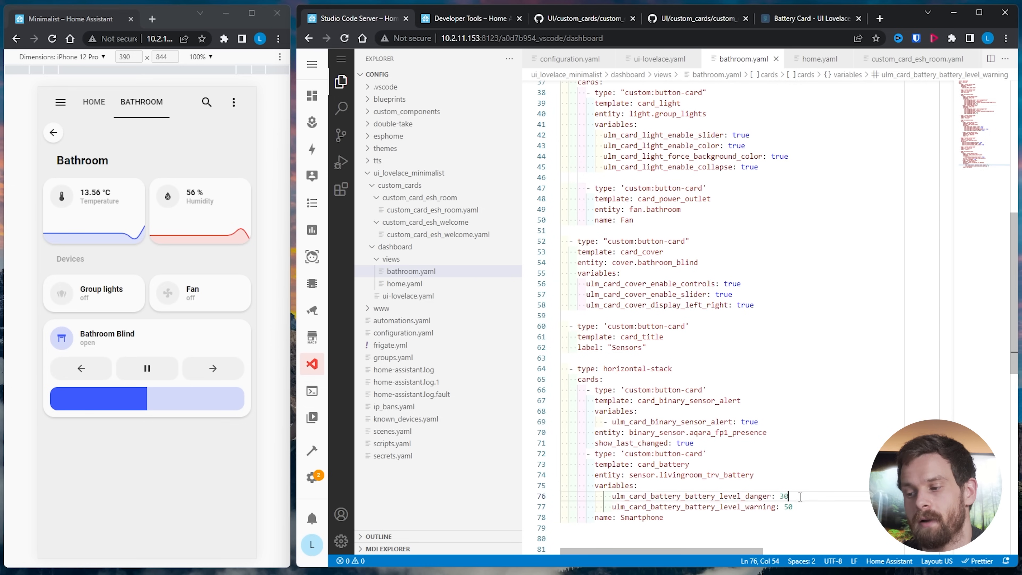
pyautogui.hotkey('shift', 'Up')
pyautogui.click(784, 497)
pyautogui.press('BackSpace')
pyautogui.write('2')
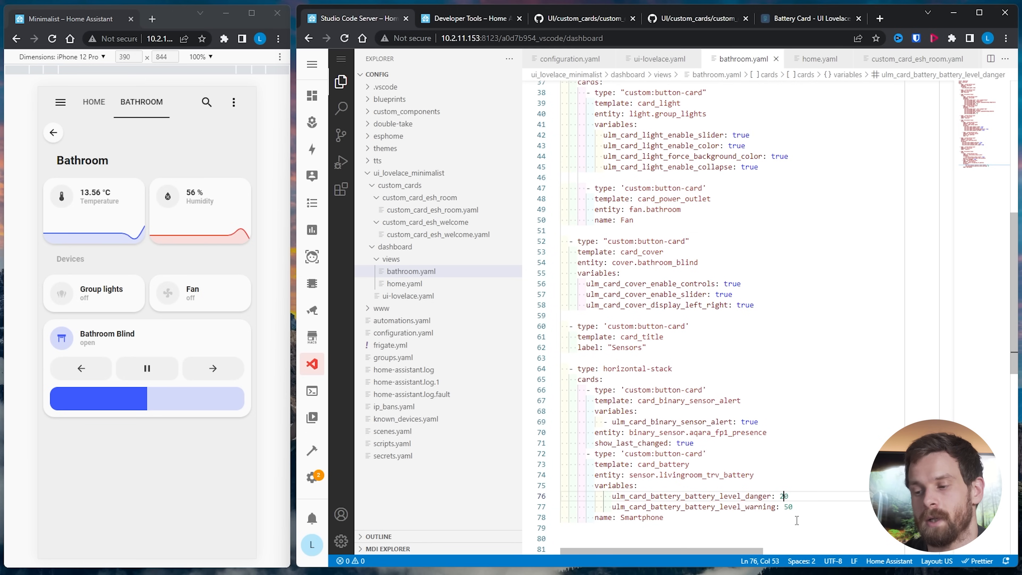
# Rename the battery card to TRV and refresh the dashboard
pyautogui.moveTo(666, 518); pyautogui.dragTo(618, 519)
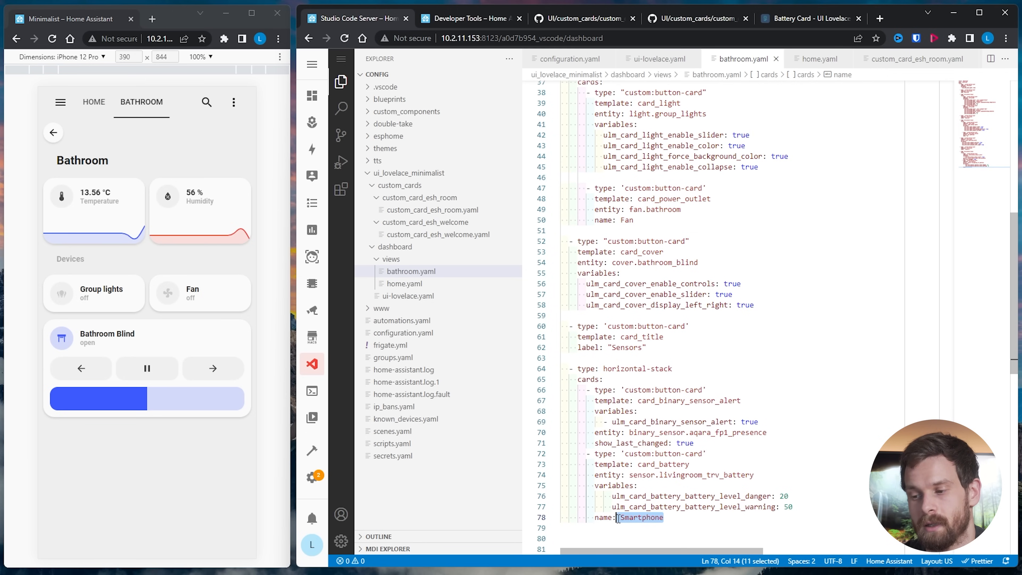
pyautogui.write('TRV')
pyautogui.click(233, 101)
pyautogui.click(205, 121)
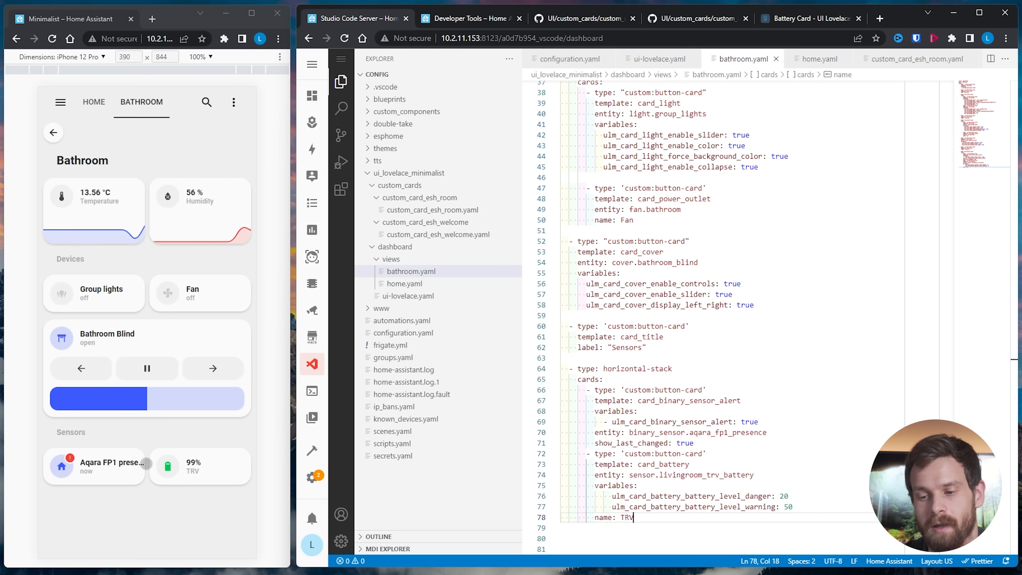
# Add name: "Presence" below show_last_changed in the binary sensor alert card
pyautogui.click(699, 443)
pyautogui.press('Return')
pyautogui.write('name: "Presence')
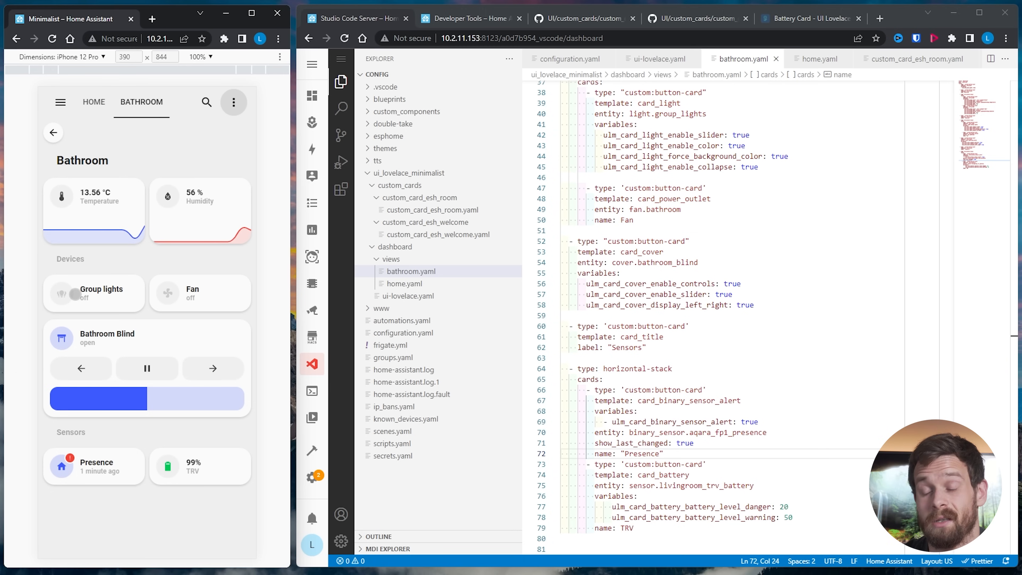
# Test the way from the Home view back to the Bathroom view and look at the temperature card's history
pyautogui.click(54, 133)
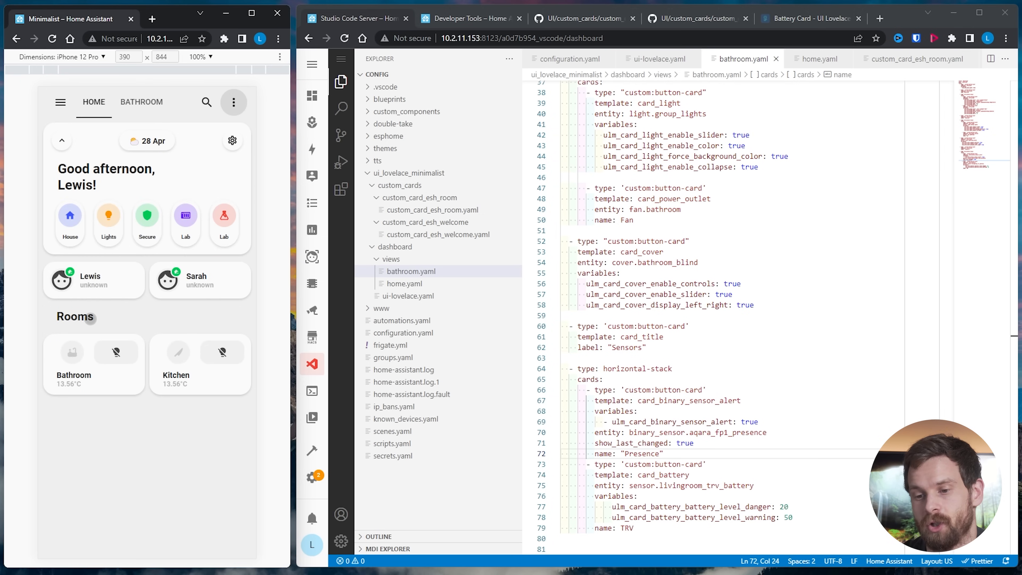
pyautogui.click(122, 384)
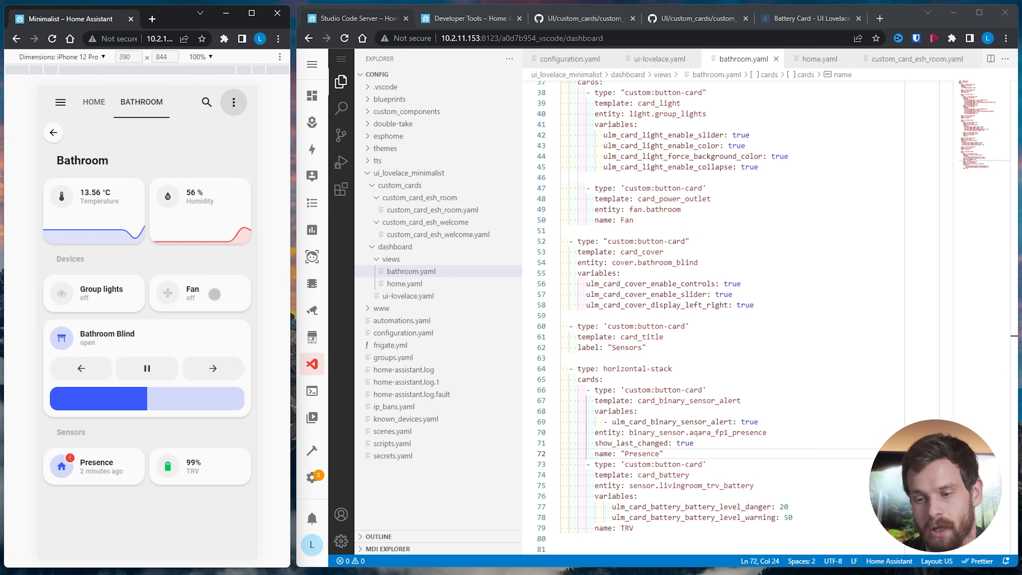
pyautogui.click(123, 207)
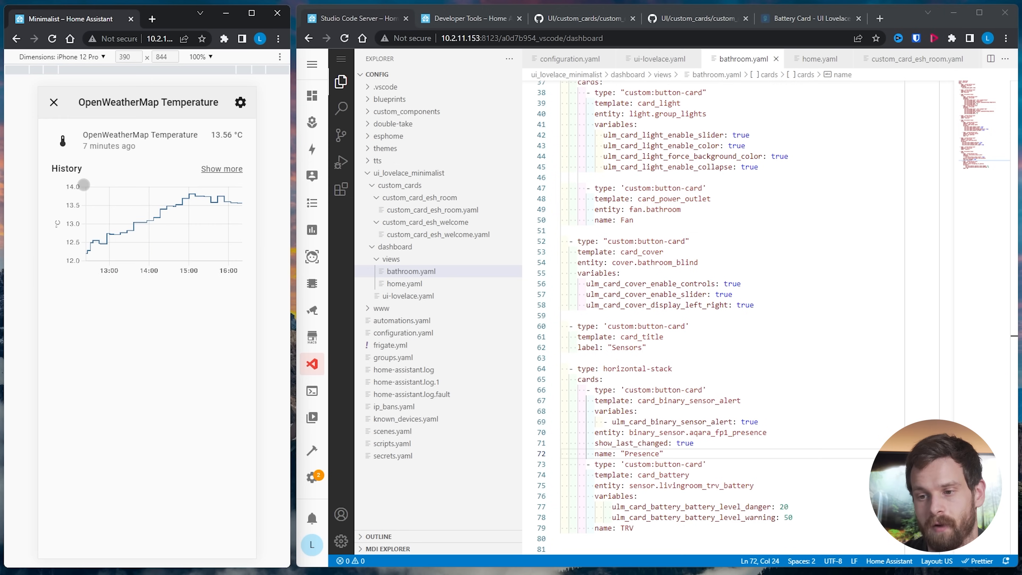
pyautogui.click(54, 102)
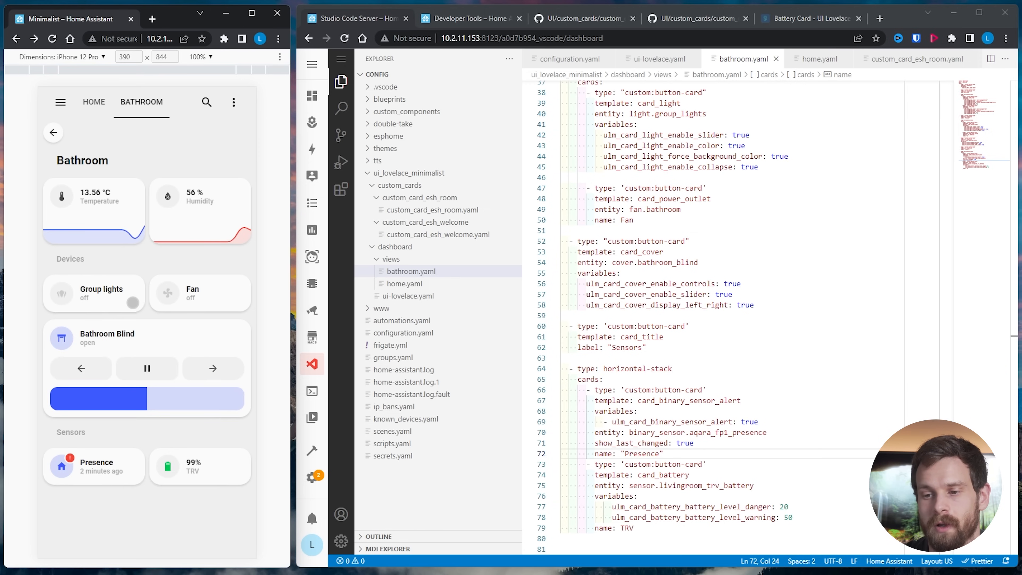
# Test the Group lights and Fan cards in the Devices section by toggling them
pyautogui.click(133, 302)
pyautogui.click(157, 300)
pyautogui.click(154, 299)
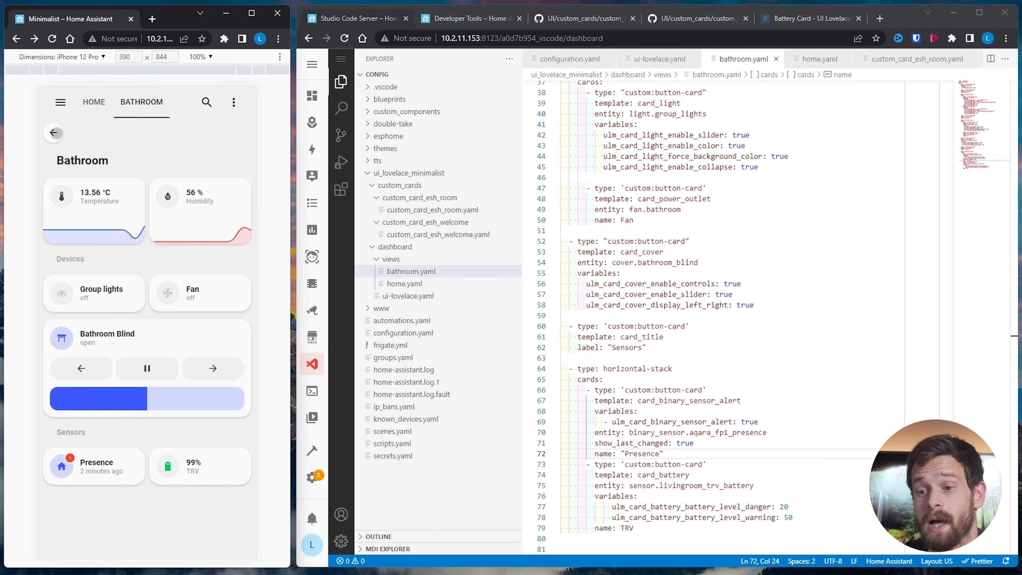
# Test navigating between the Home and Bathroom views with the back button and the Bathroom room card
pyautogui.click(55, 133)
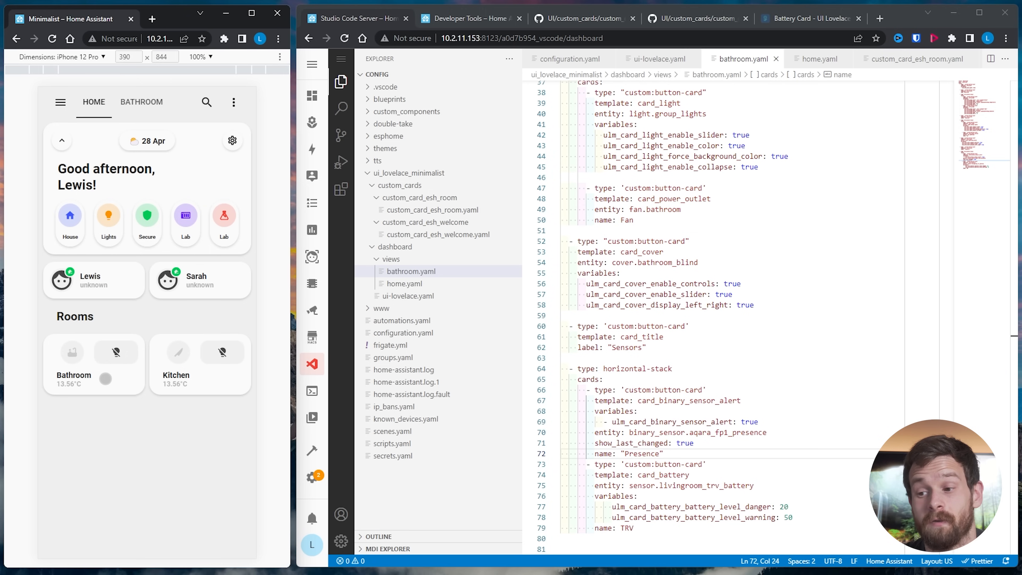
pyautogui.click(109, 378)
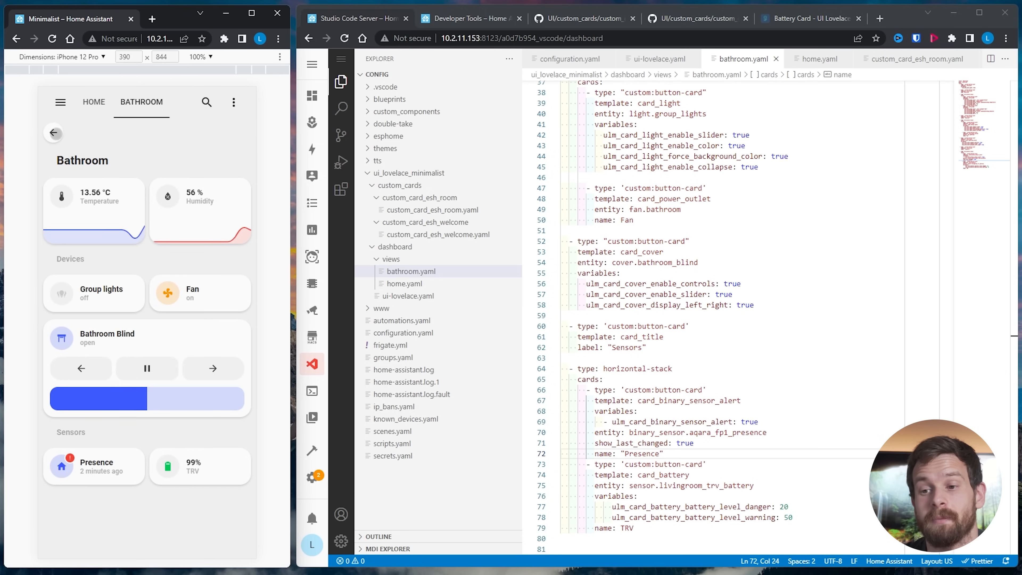
pyautogui.click(55, 133)
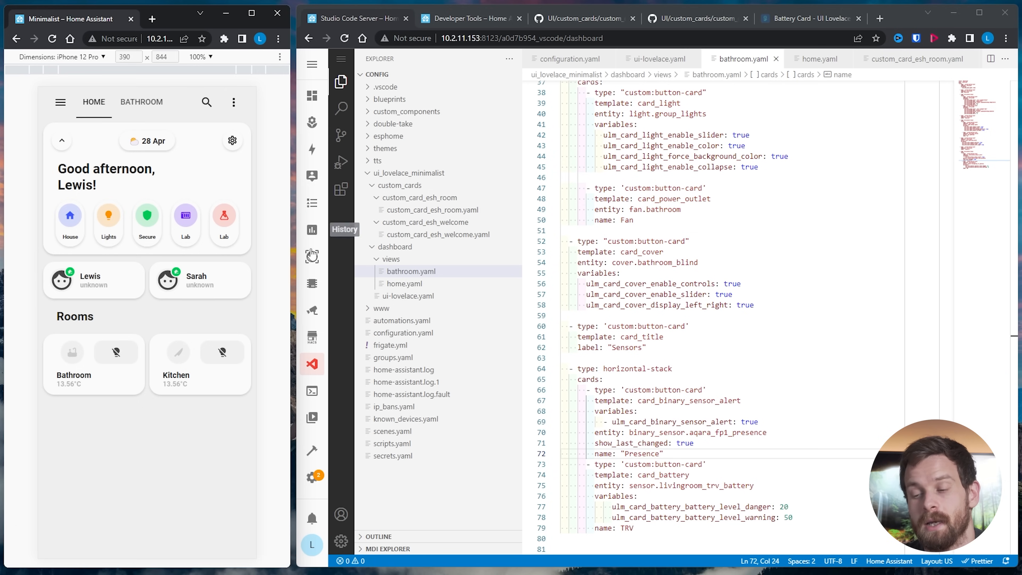
# Open ui-lovelace.yaml and select the views/bathroom.yaml include line
pyautogui.click(407, 296)
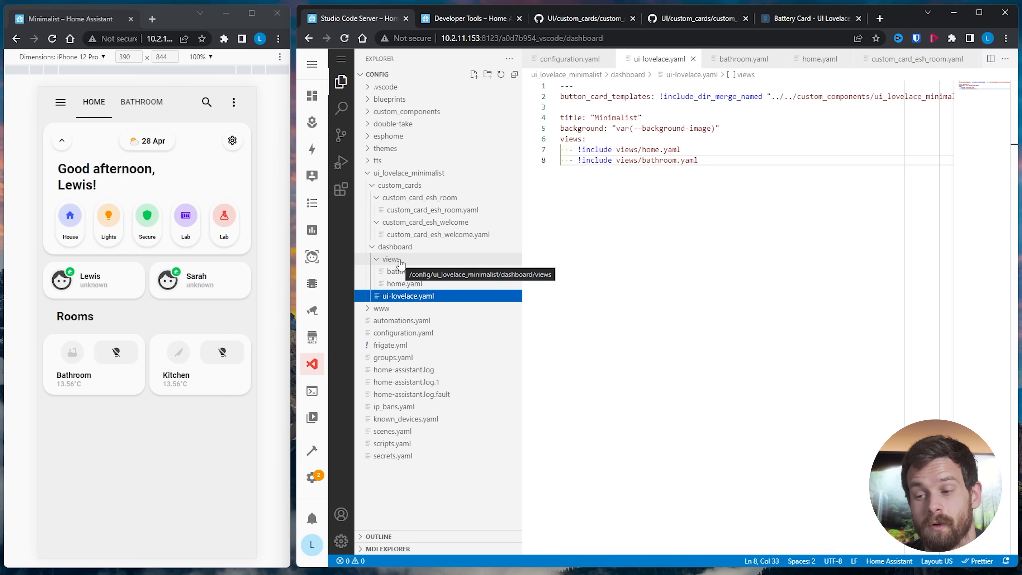
pyautogui.moveTo(712, 161); pyautogui.dragTo(556, 163)
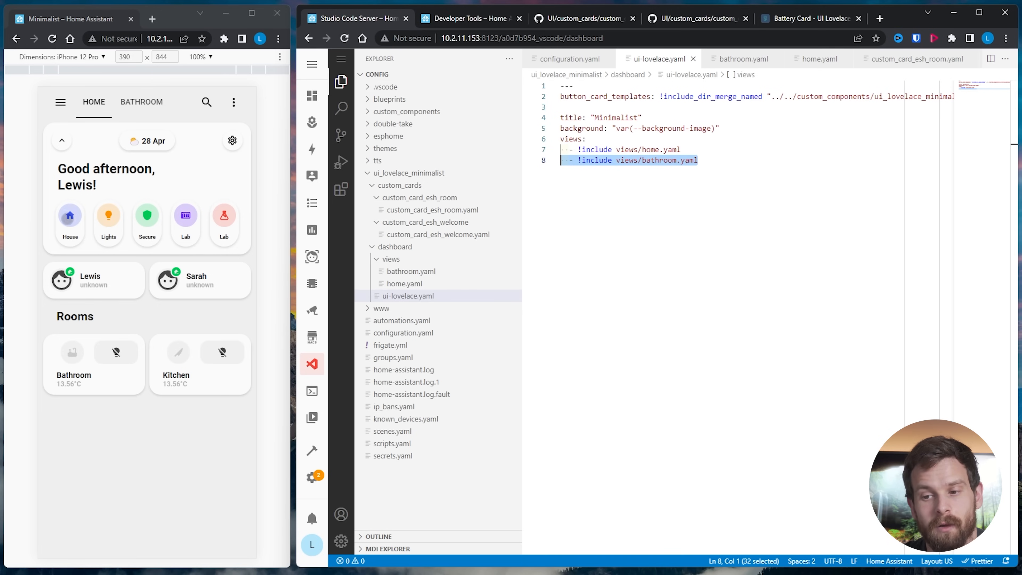
# In home.yaml, set the nav target of the welcome card's entity_1 to "bathroom"
pyautogui.click(79, 220)
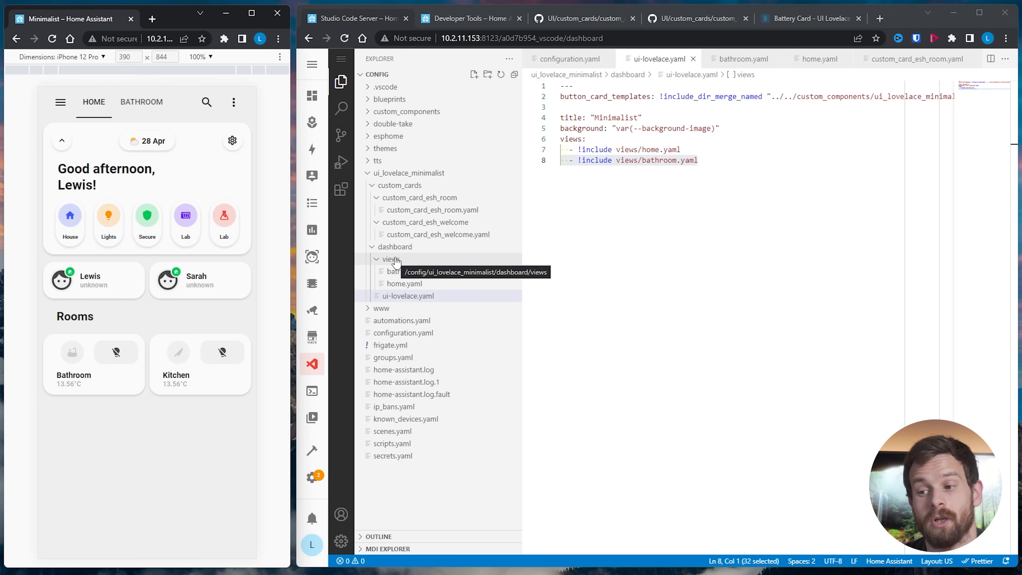
pyautogui.click(404, 284)
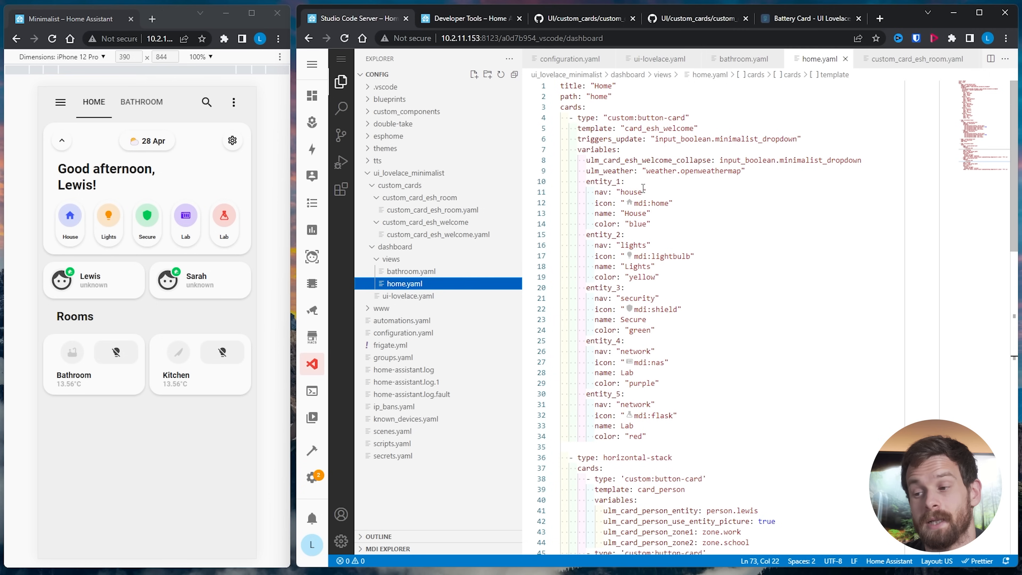
pyautogui.doubleClick(627, 192)
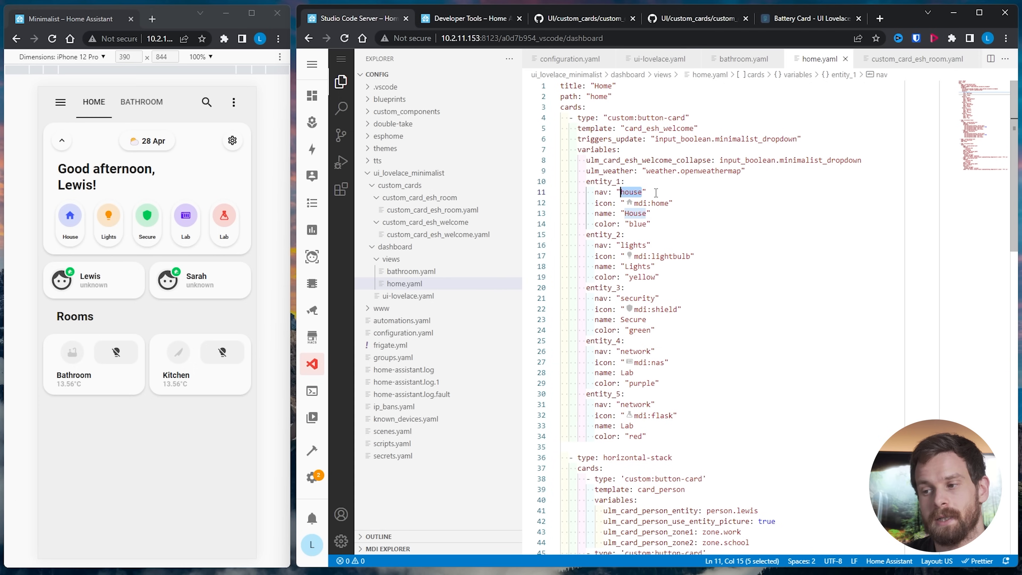
pyautogui.write('bathroom')
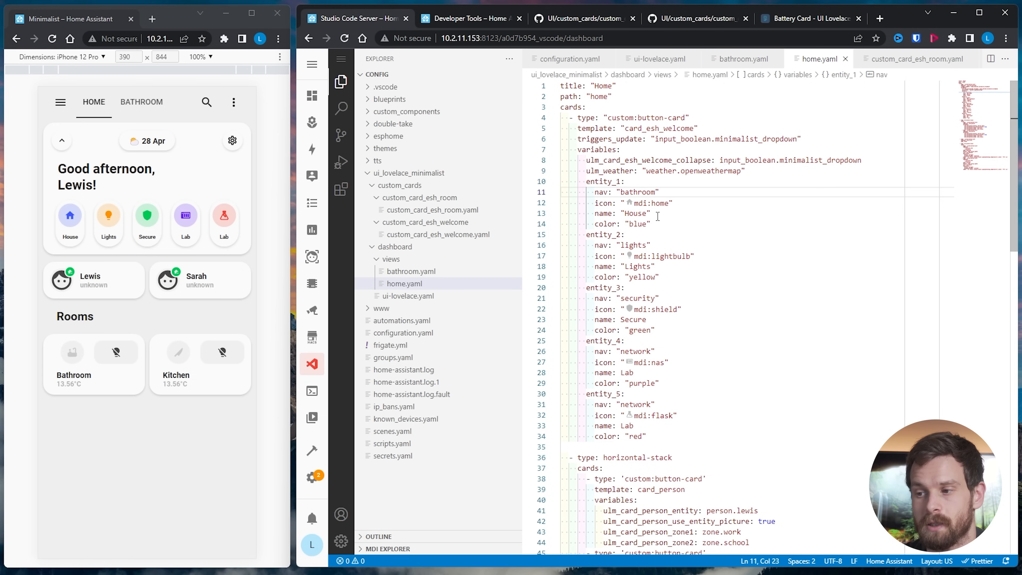
# Rename entity_1 of the welcome card to "Bathroom" and set its icon to mdi:bathtub
pyautogui.moveTo(646, 218); pyautogui.dragTo(628, 214)
pyautogui.press('BackSpace')
pyautogui.press('BackSpace')
pyautogui.write('Ba')
pyautogui.write('om')
pyautogui.click(669, 204)
pyautogui.press('BackSpace')
pyautogui.press('BackSpace')
pyautogui.press('BackSpace')
pyautogui.write('bathtub')
# Refresh the Minimalist dashboard and test the welcome card's Bathroom shortcut
pyautogui.click(233, 102)
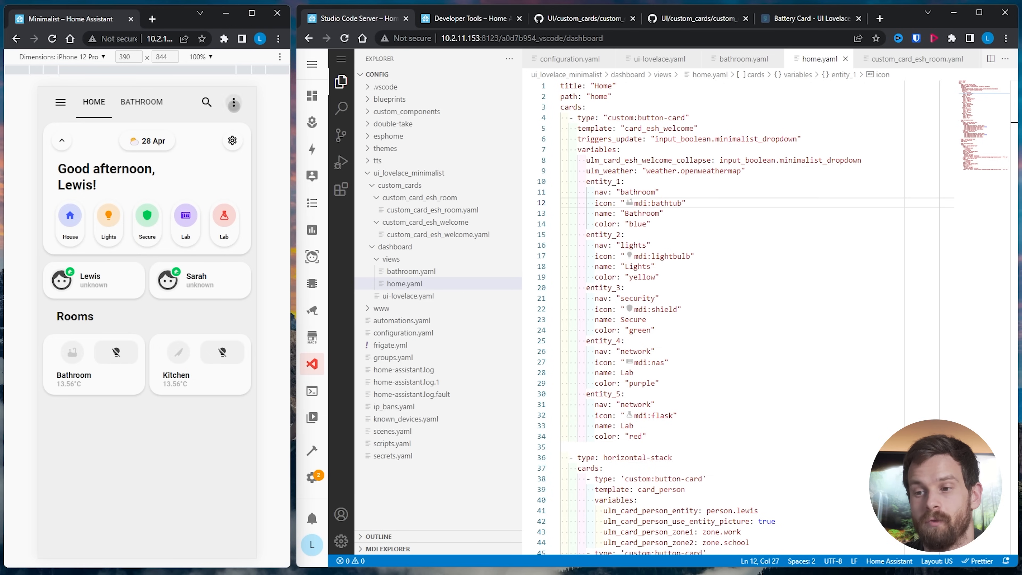
pyautogui.click(90, 435)
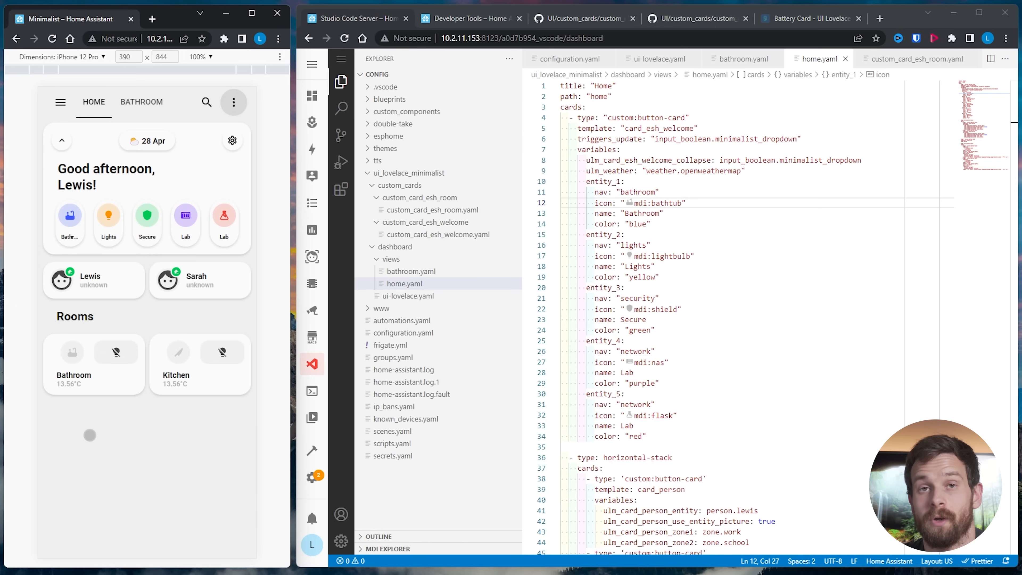
pyautogui.click(69, 216)
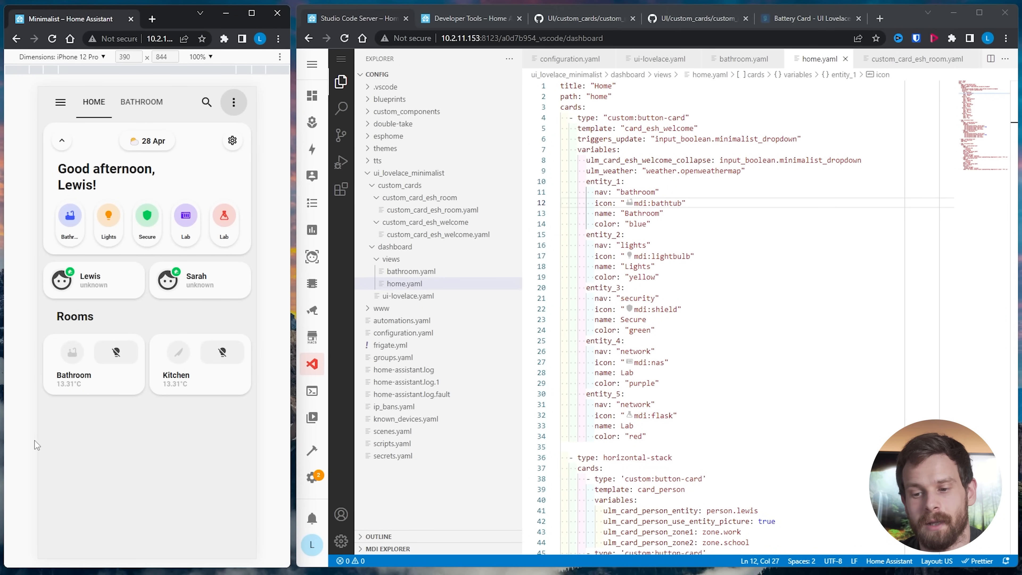
# Set the user profile's theme to minimalist-mobile and return to the Minimalist dashboard
pyautogui.moveTo(38, 441); pyautogui.dragTo(209, 450)
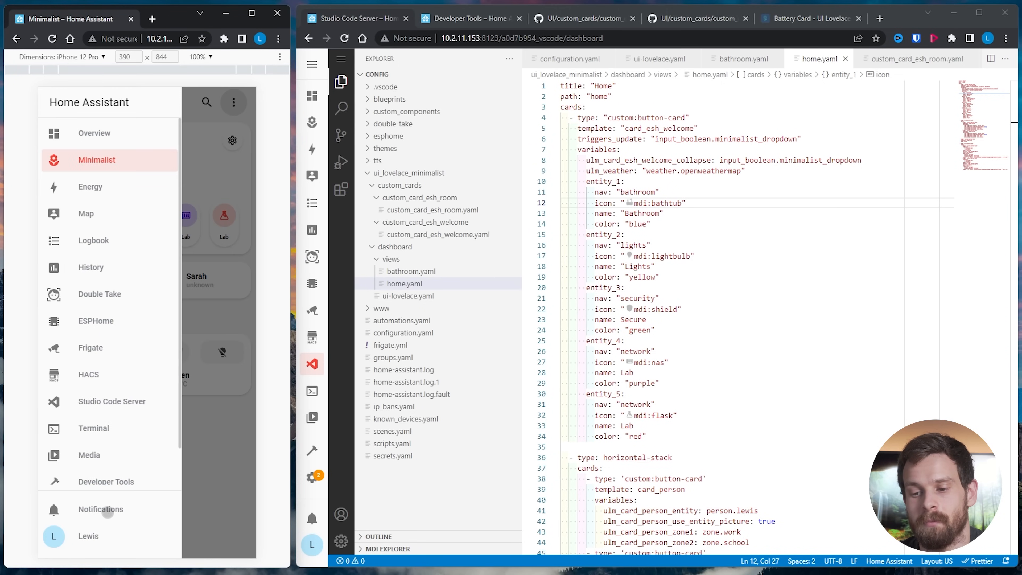
pyautogui.click(93, 537)
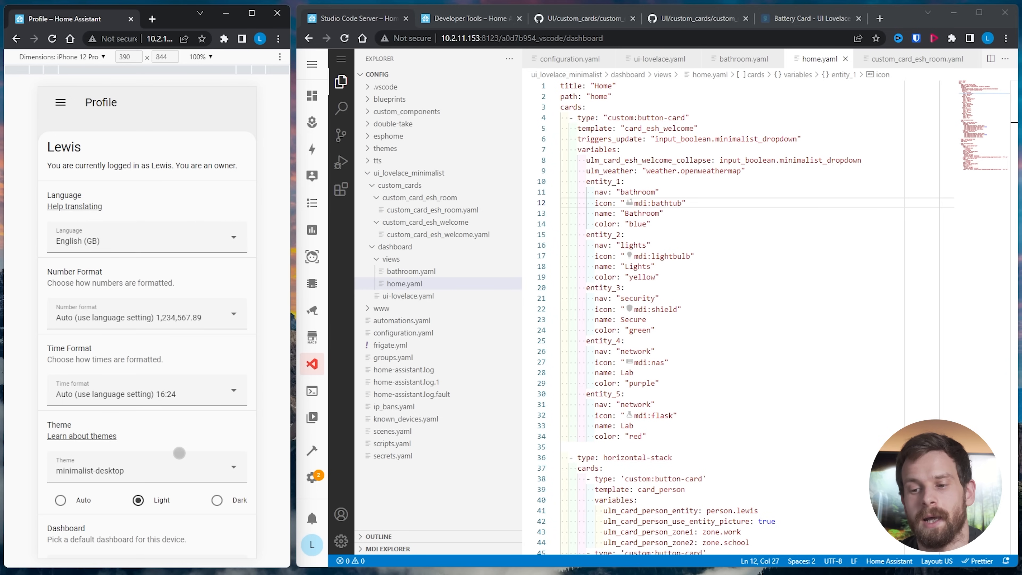
pyautogui.scroll(-2, 141, 401)
pyautogui.click(141, 402)
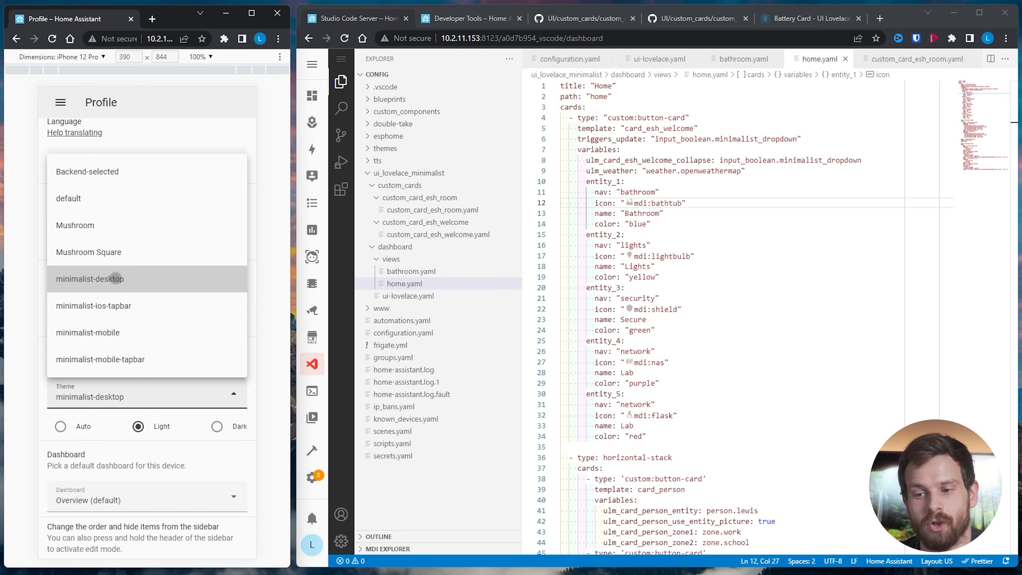
pyautogui.click(124, 337)
pyautogui.click(60, 102)
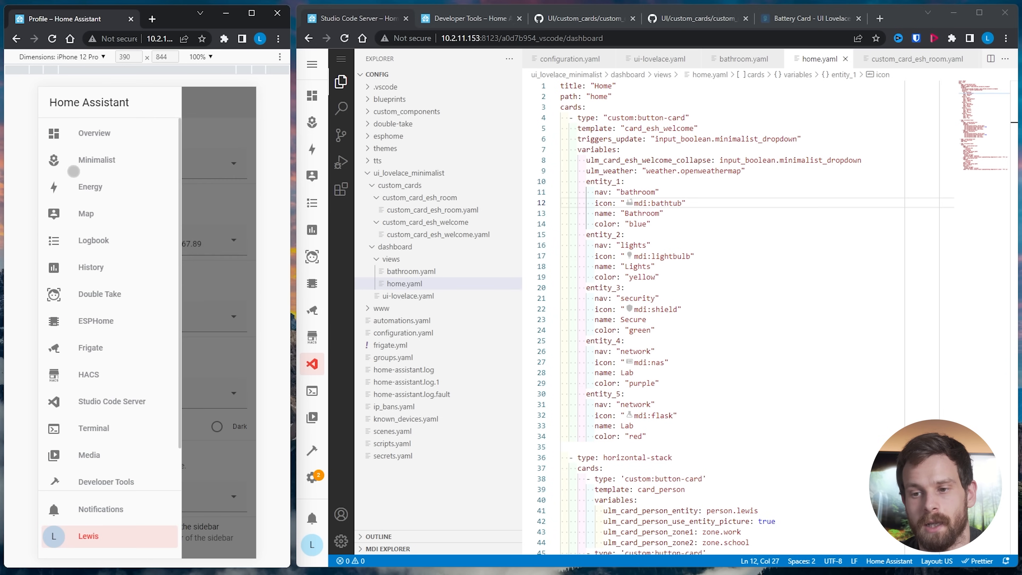
pyautogui.click(99, 162)
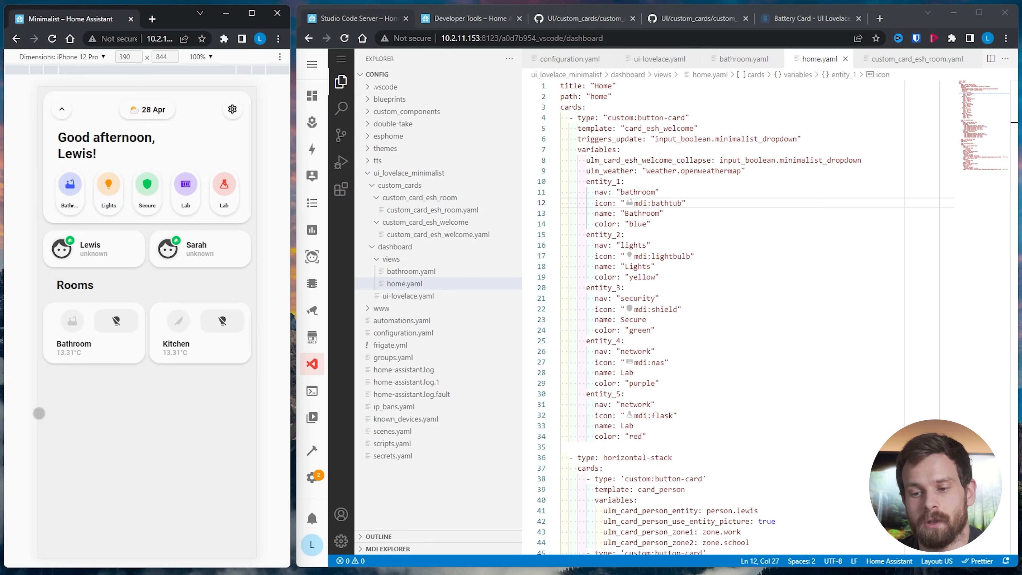
# Set the user profile's theme to minimalist-mobile-tapbar and reopen the Minimalist dashboard
pyautogui.moveTo(38, 417); pyautogui.dragTo(223, 361)
pyautogui.click(106, 541)
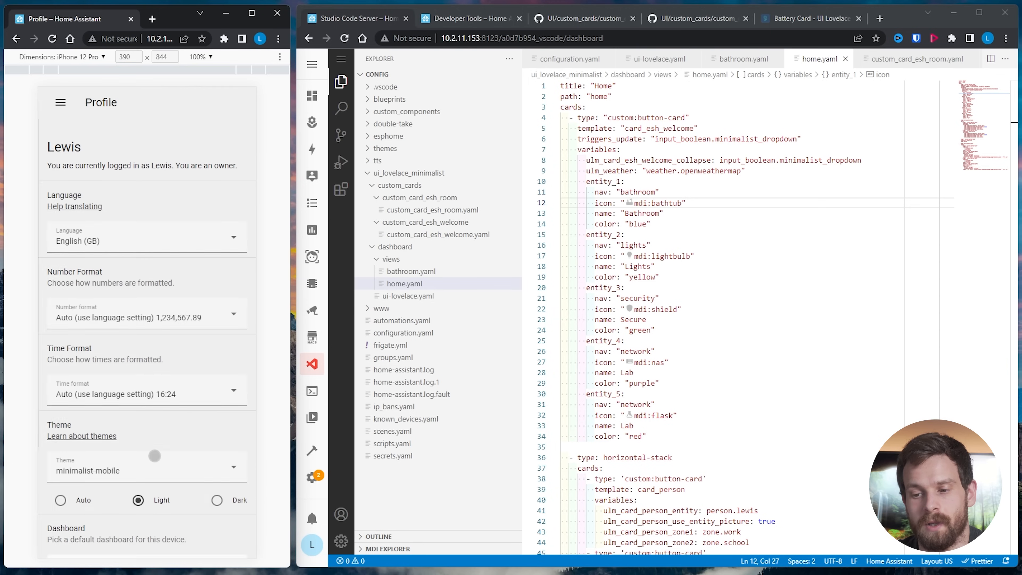
pyautogui.click(155, 455)
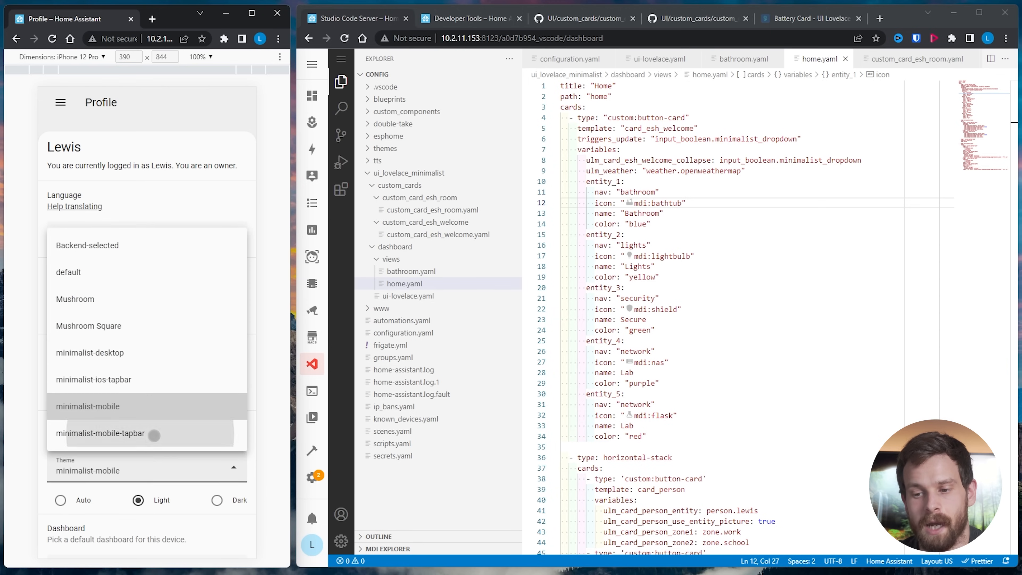
pyautogui.click(154, 435)
pyautogui.moveTo(42, 264); pyautogui.dragTo(173, 258)
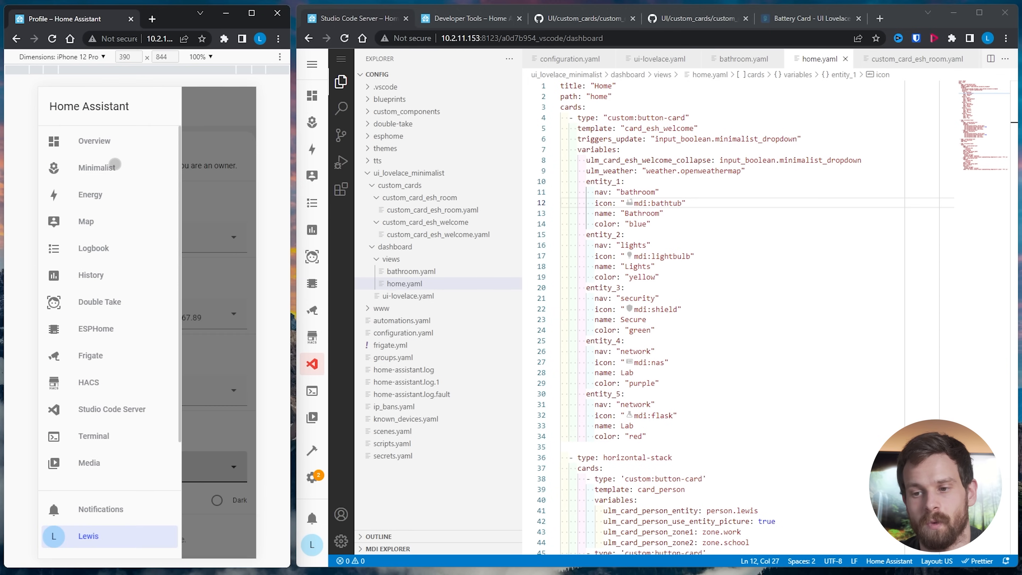
pyautogui.click(116, 165)
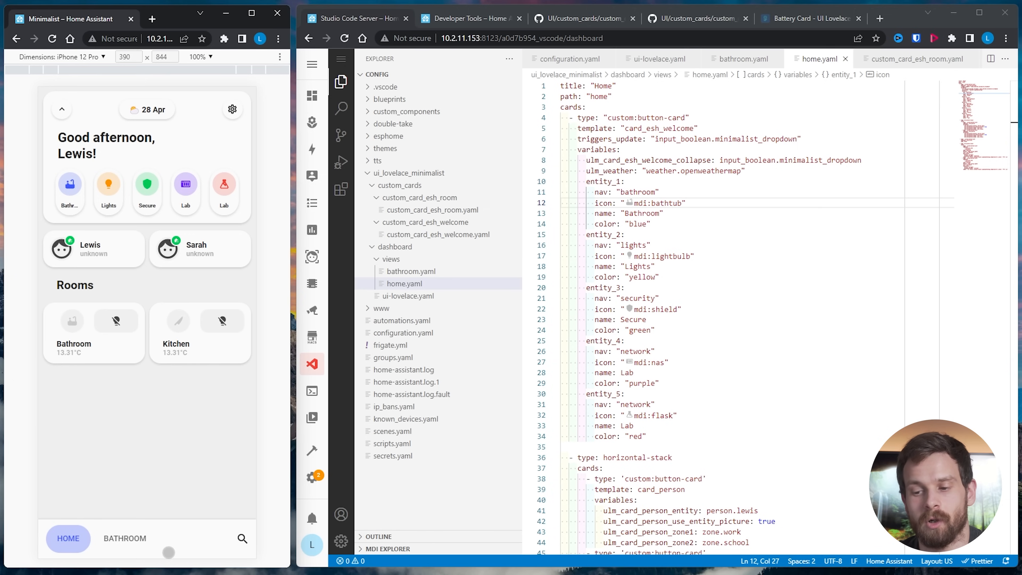